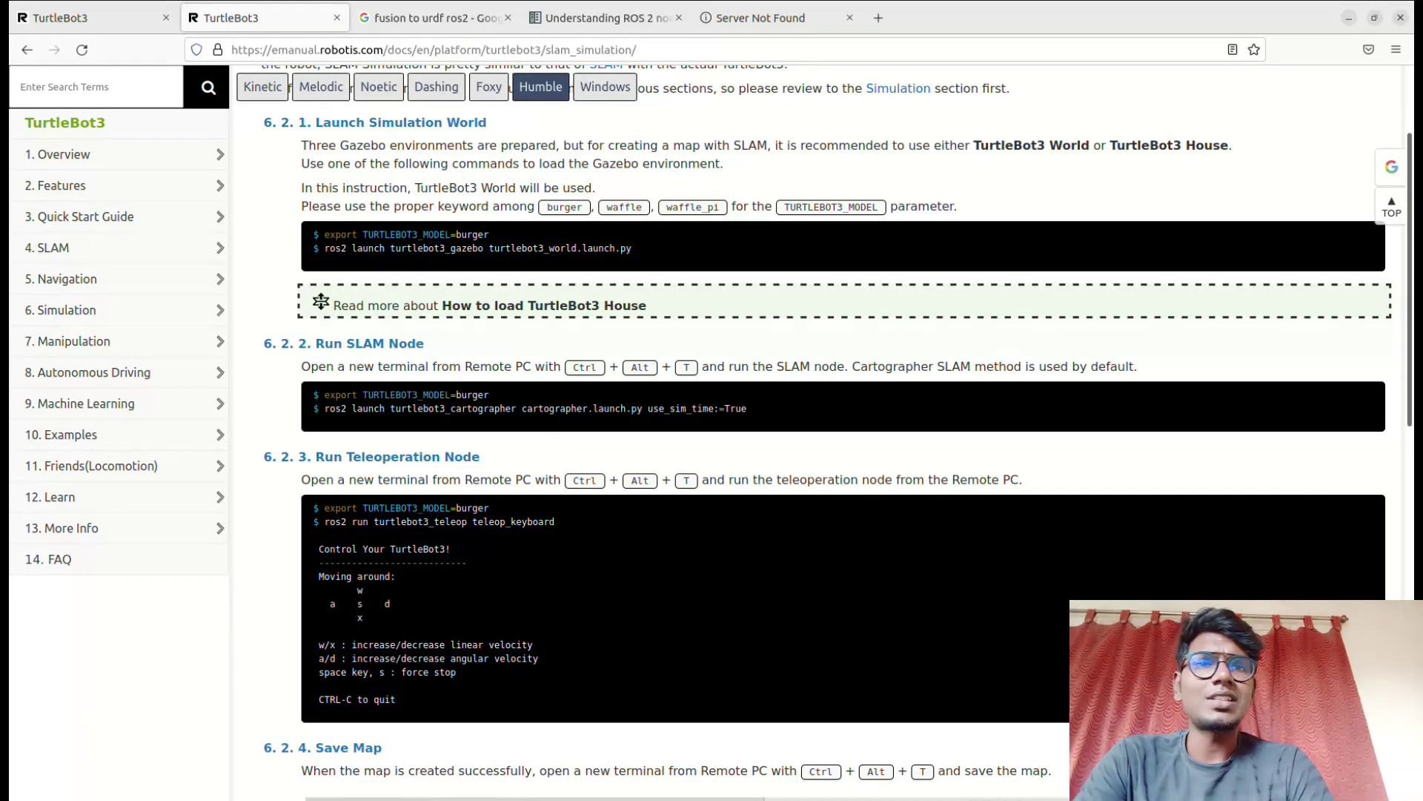
Open the manual's Gazebo Simulation page and follow the PC Setup link in its Install Simulation Package section
{"action": "scroll", "coordinate": [815, 370], "scroll_direction": "up", "scroll_amount": 2}
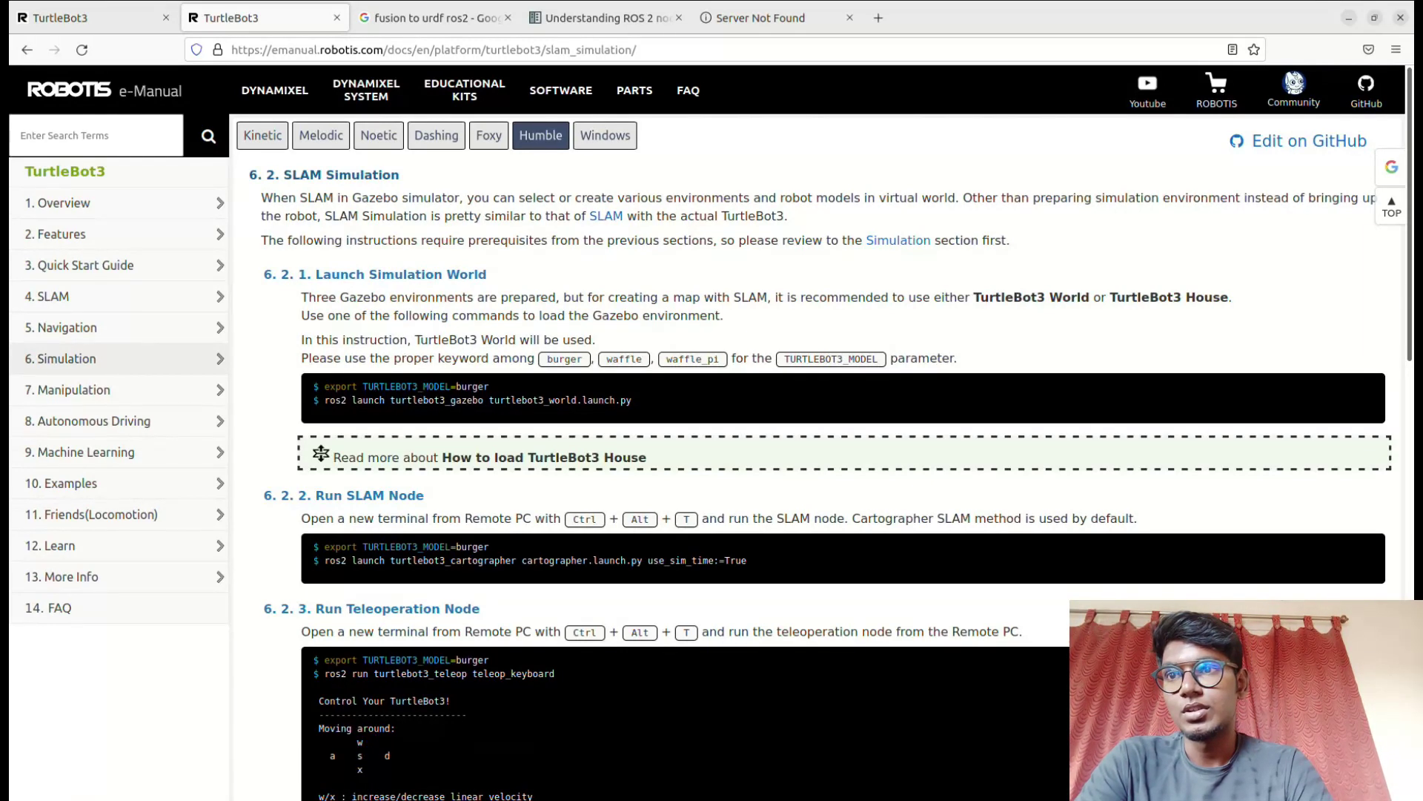
{"action": "left_click", "coordinate": [61, 358]}
{"action": "left_click", "coordinate": [95, 385]}
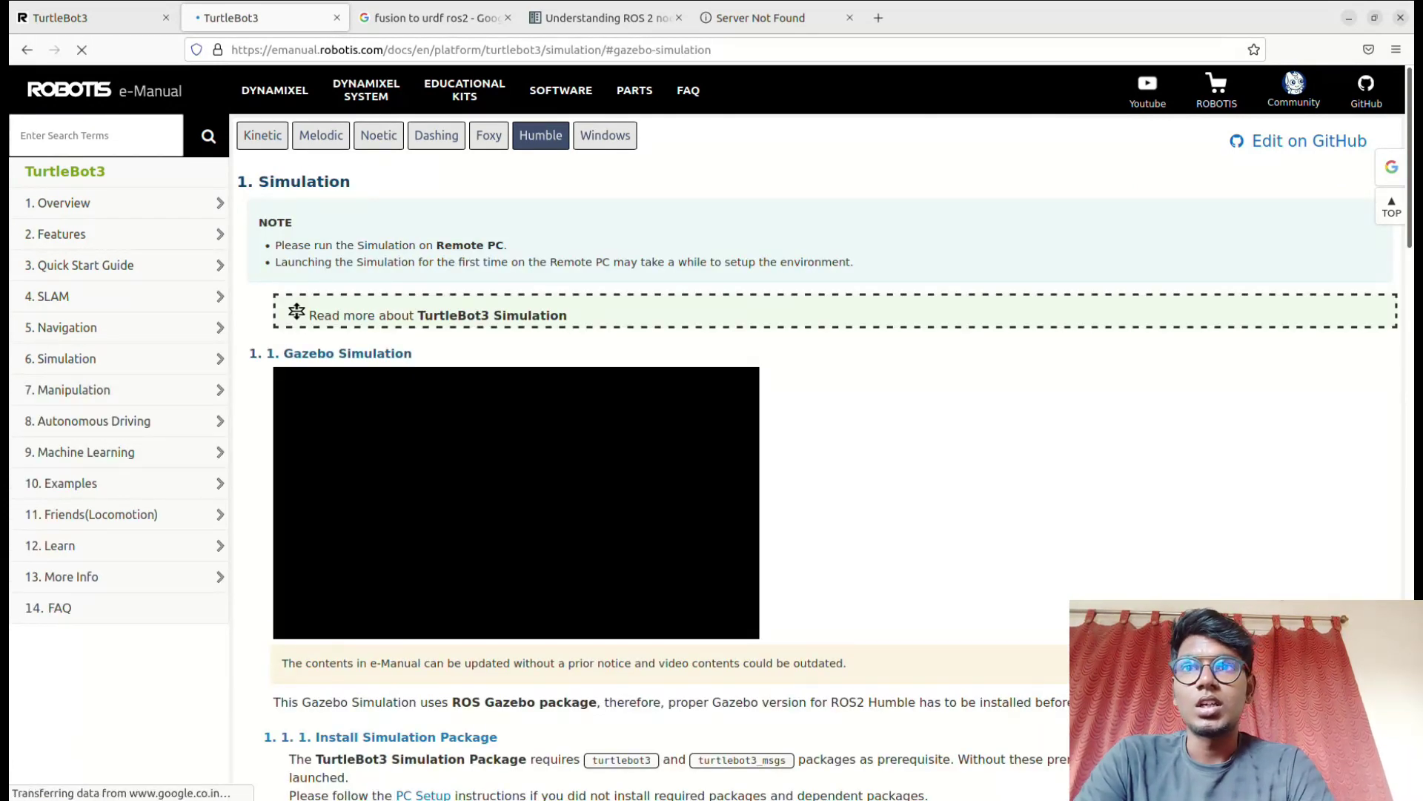
{"action": "scroll", "coordinate": [815, 445], "scroll_direction": "down", "scroll_amount": 3}
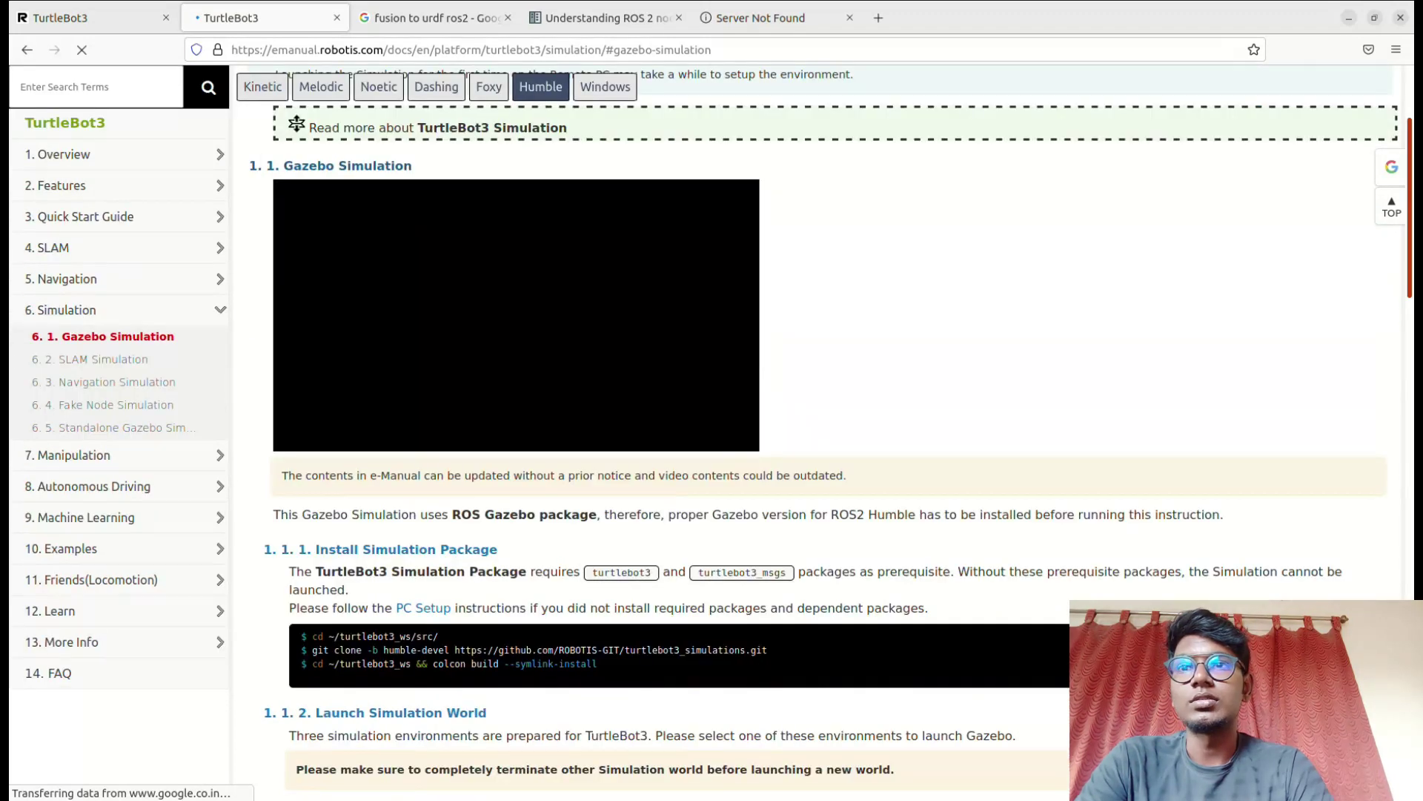
{"action": "scroll", "coordinate": [815, 445], "scroll_direction": "down", "scroll_amount": 3}
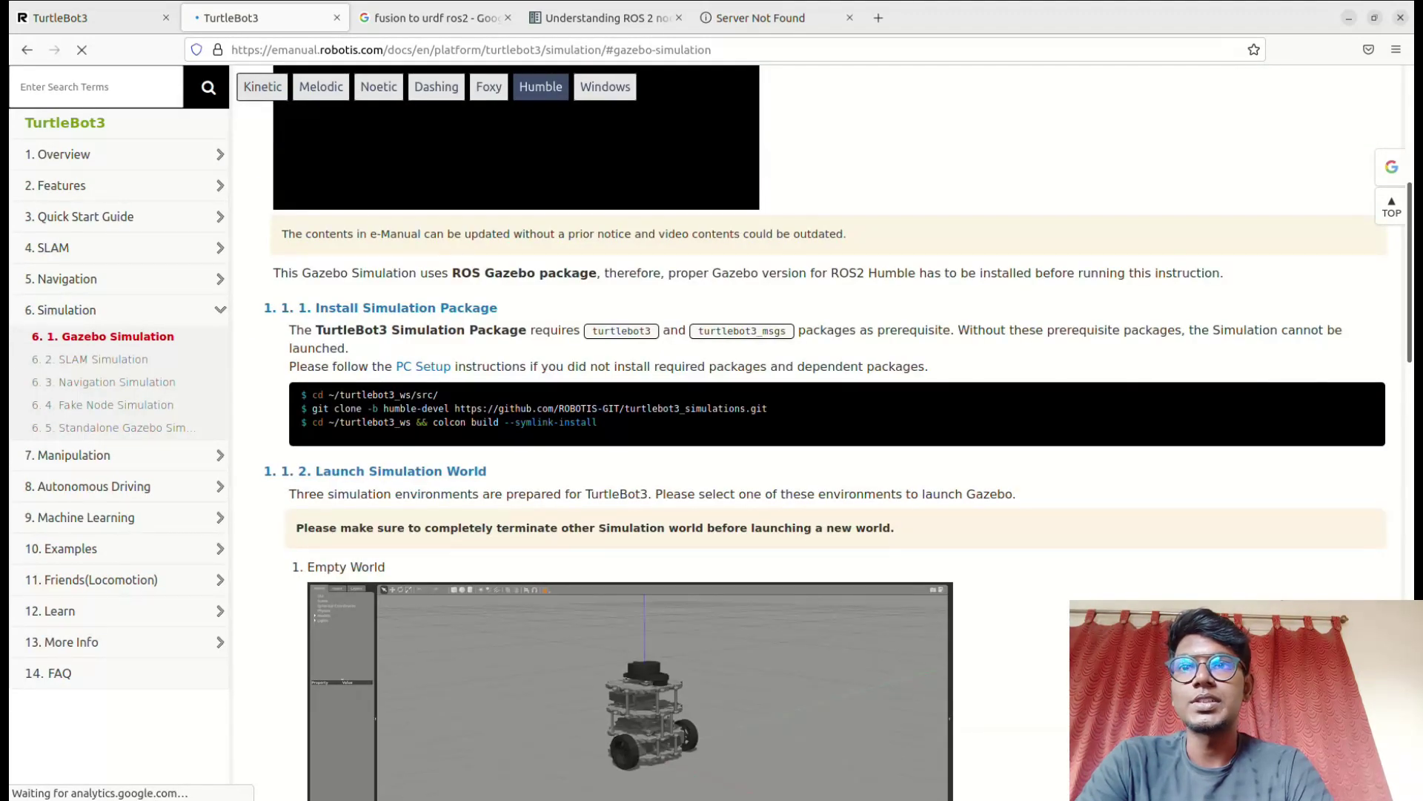
{"action": "left_click", "coordinate": [423, 366]}
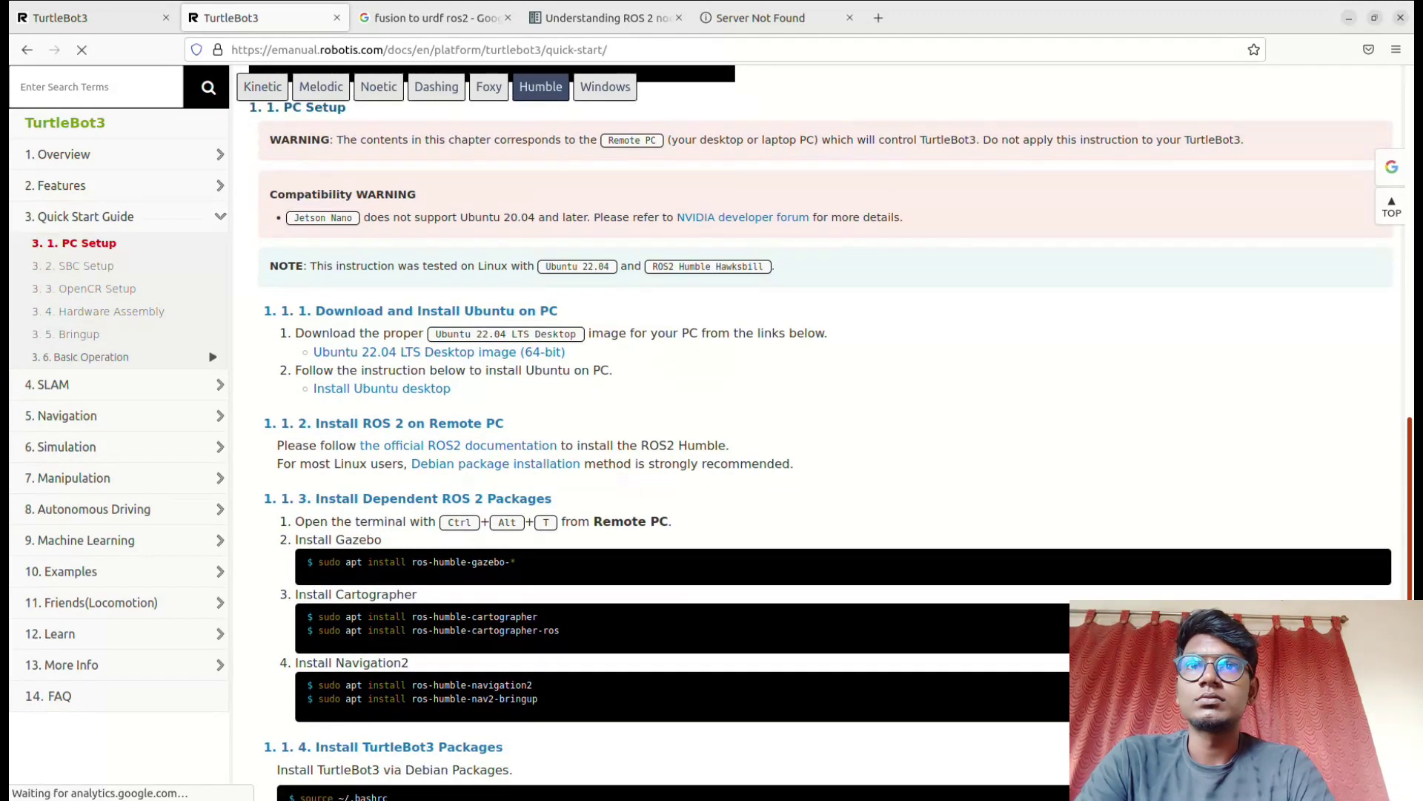
Examine the Gazebo and Cartographer install commands in the Install Dependent ROS 2 Packages section
{"action": "scroll", "coordinate": [837, 433], "scroll_direction": "down", "scroll_amount": 3}
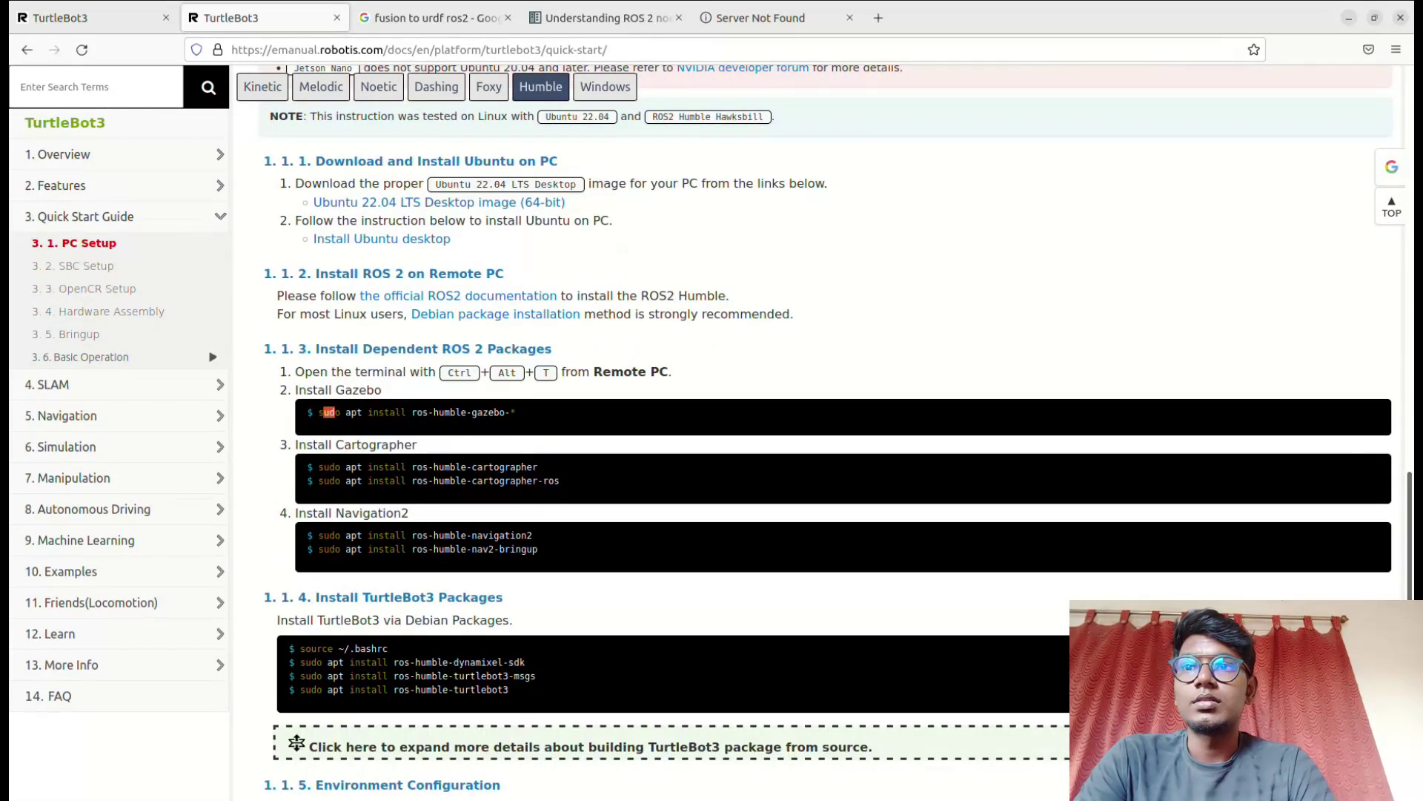
{"action": "left_click_drag", "start_coordinate": [329, 412], "coordinate": [359, 392]}
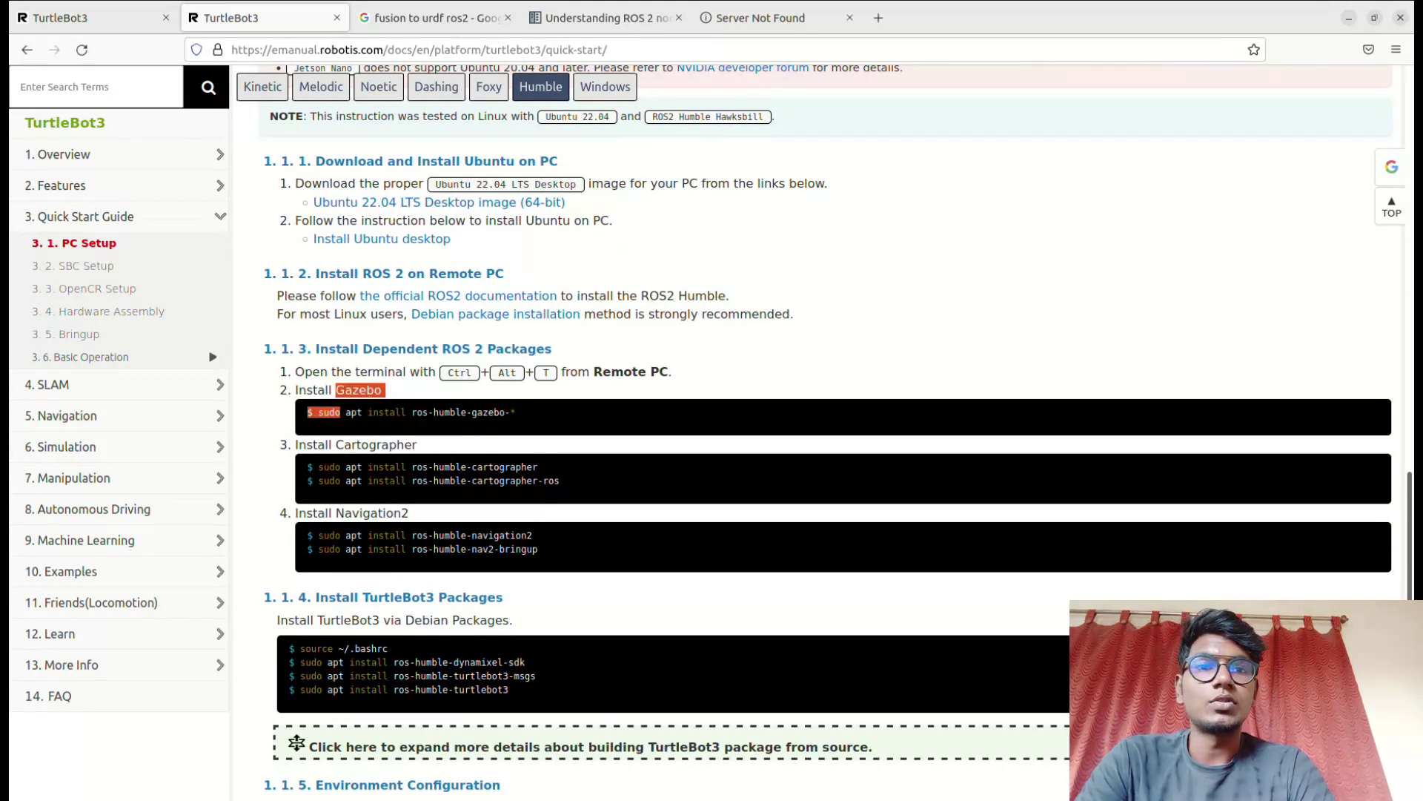
{"action": "left_click_drag", "start_coordinate": [517, 412], "coordinate": [308, 412]}
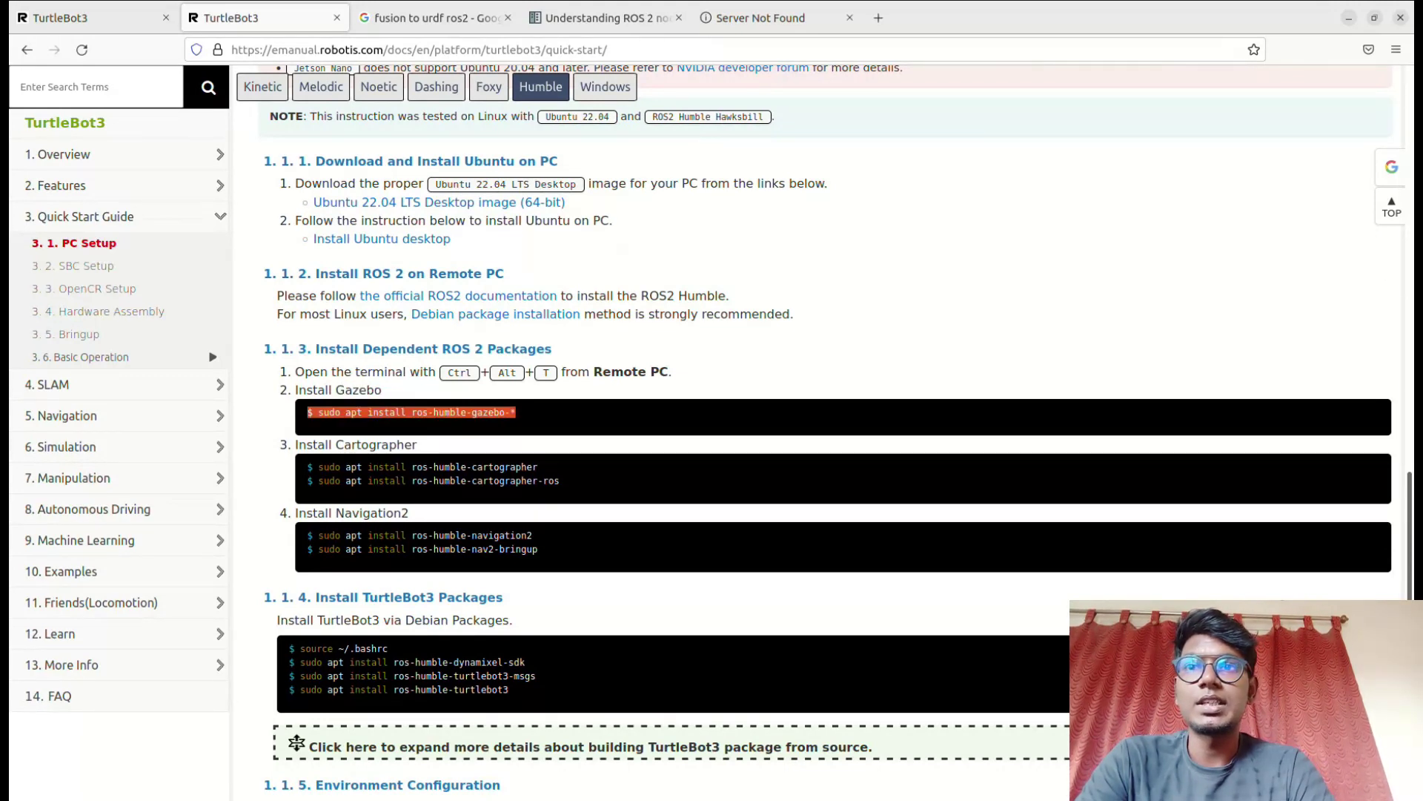
{"action": "left_click", "coordinate": [308, 412]}
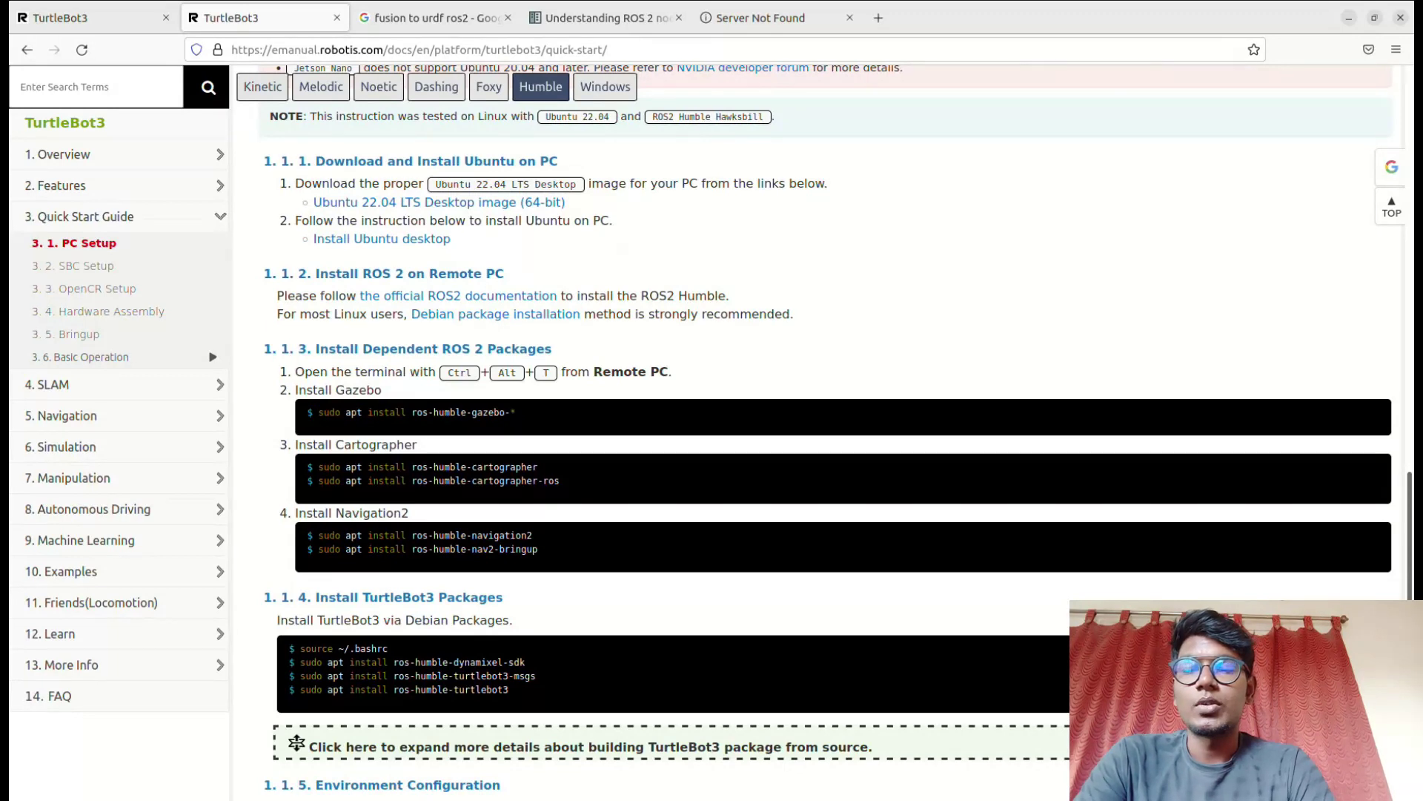
{"action": "mouse_move", "coordinate": [323, 467]}
{"action": "left_mouse_down"}
{"action": "mouse_move", "coordinate": [403, 480]}
{"action": "mouse_move", "coordinate": [538, 467]}
{"action": "mouse_move", "coordinate": [542, 481]}
{"action": "mouse_move", "coordinate": [307, 467]}
{"action": "left_mouse_up"}
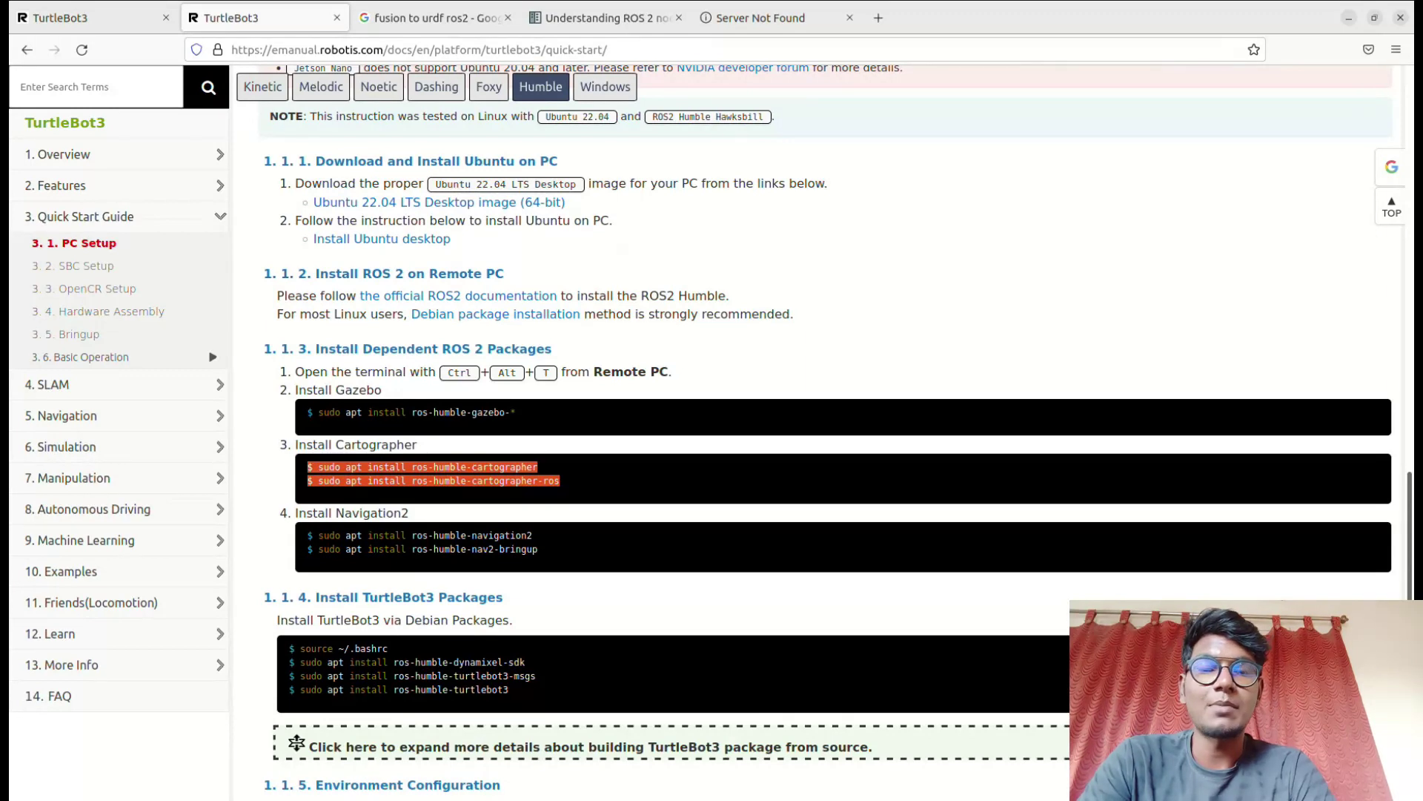
{"action": "left_click", "coordinate": [560, 480]}
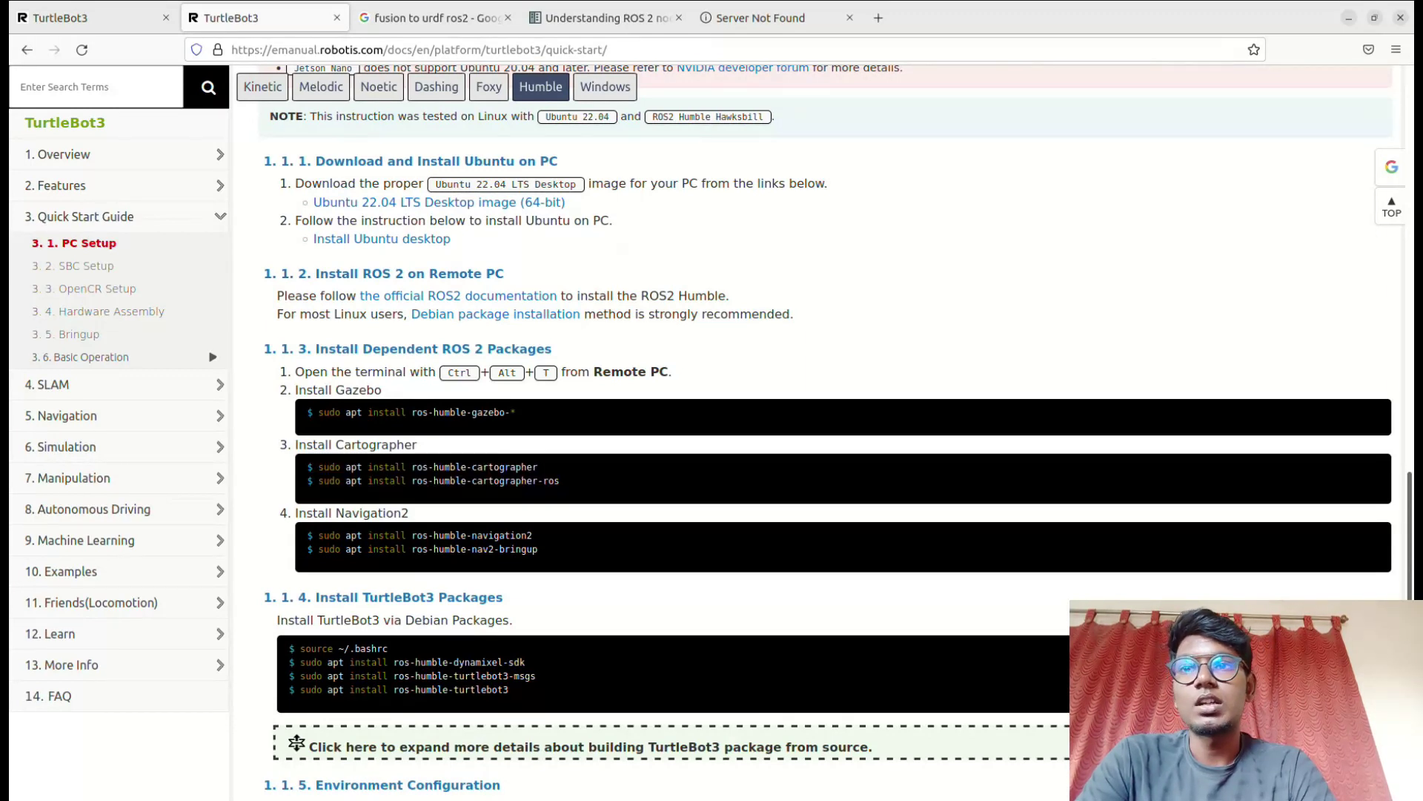
Examine the Navigation2 install commands, highlighting the ros-humble-nav2-bringup line
{"action": "left_click_drag", "start_coordinate": [308, 535], "coordinate": [466, 549]}
{"action": "left_click", "coordinate": [474, 550]}
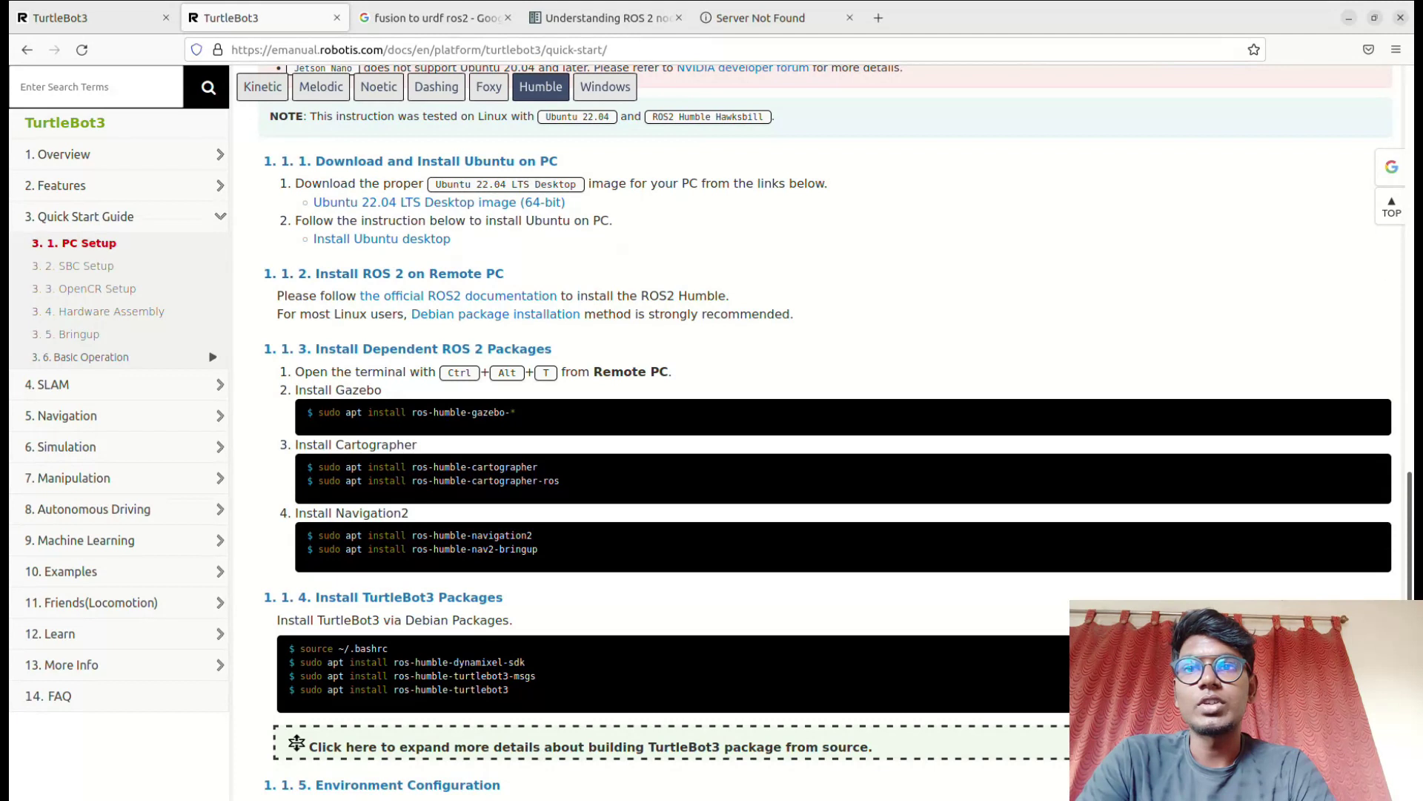
{"action": "double_click", "coordinate": [518, 549]}
{"action": "triple_click", "coordinate": [518, 549]}
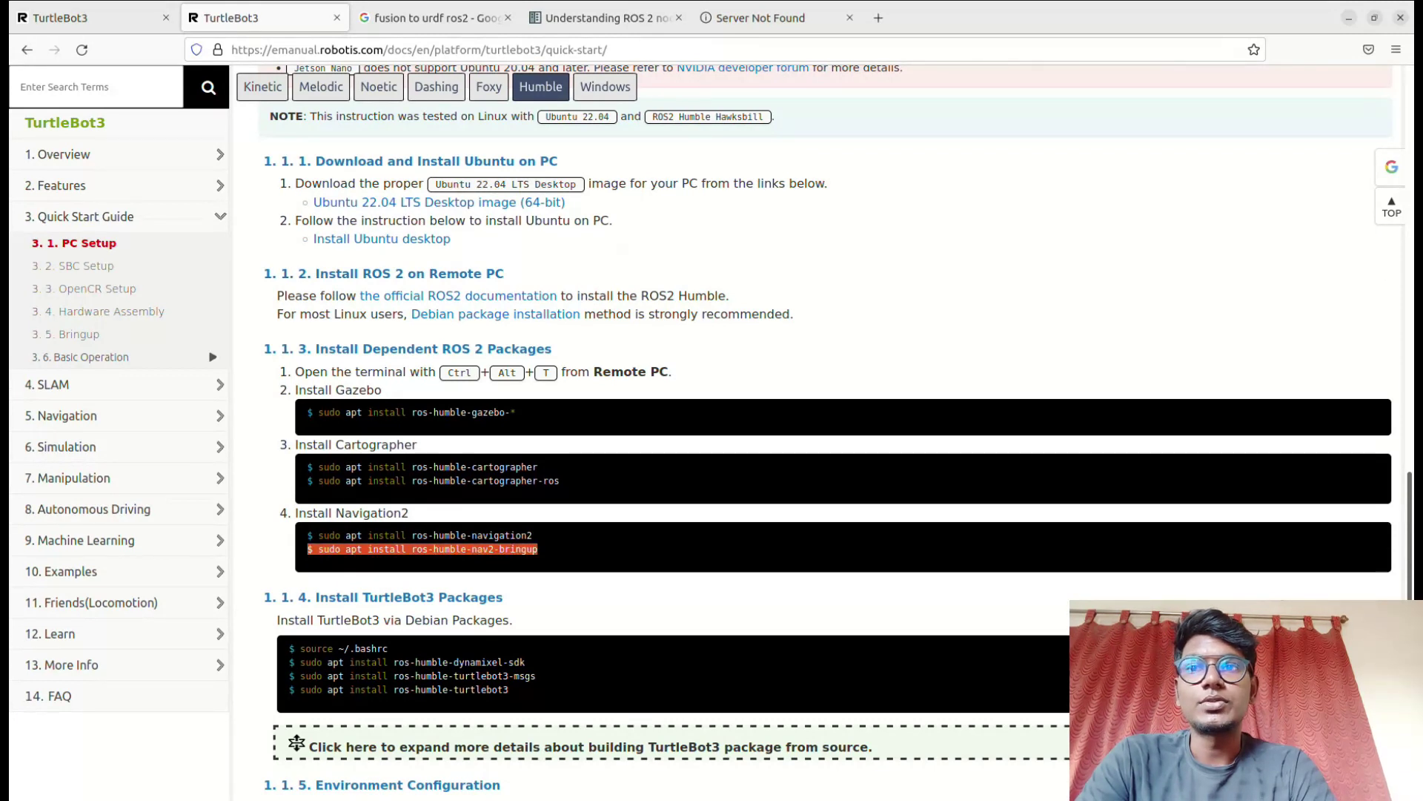
{"action": "left_click_drag", "start_coordinate": [389, 550], "coordinate": [485, 549]}
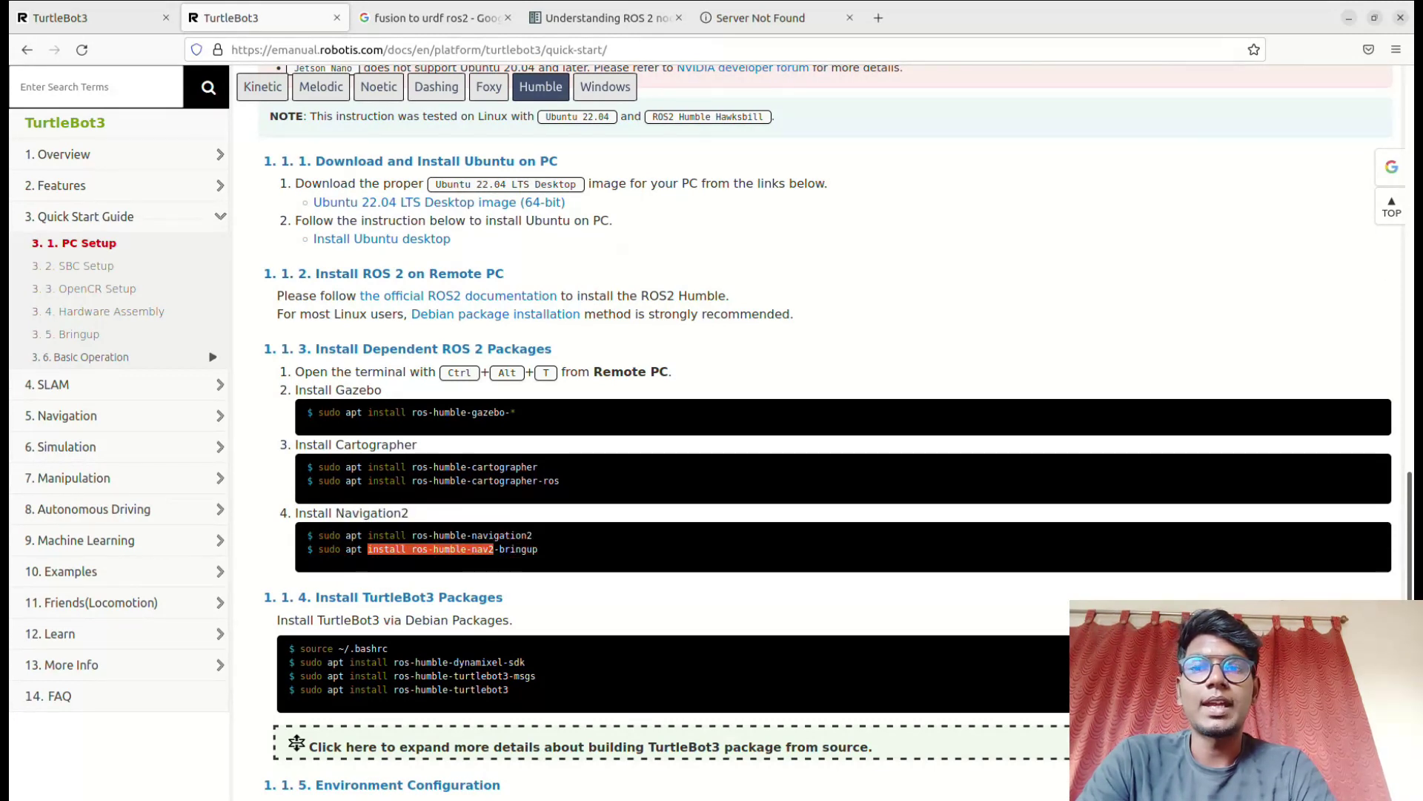
{"action": "triple_click", "coordinate": [491, 549]}
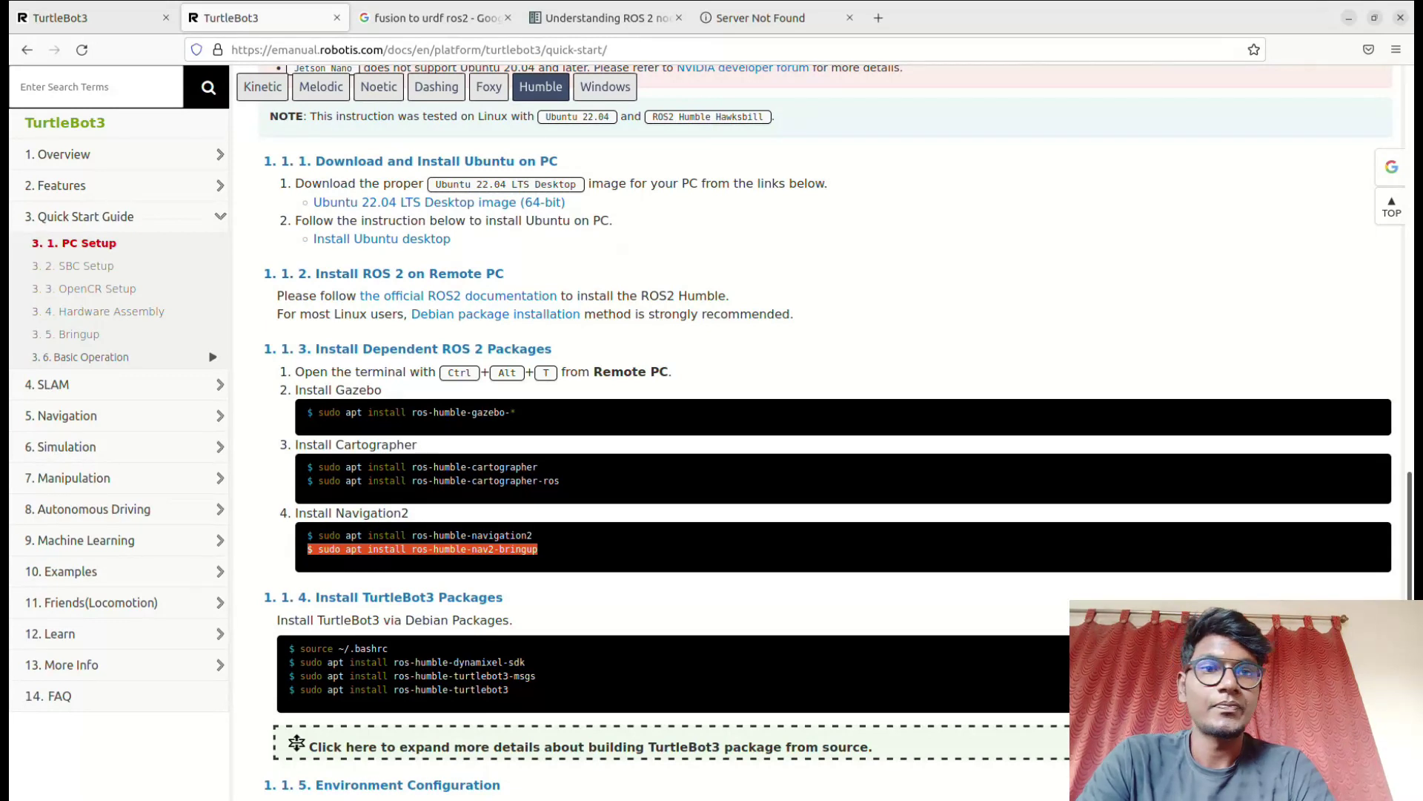
Examine the Install TurtleBot3 Packages section, highlighting the three apt install commands for dynamixel-sdk, turtlebot3-msgs and turtlebot3
{"action": "scroll", "coordinate": [467, 312], "scroll_direction": "down", "scroll_amount": 1}
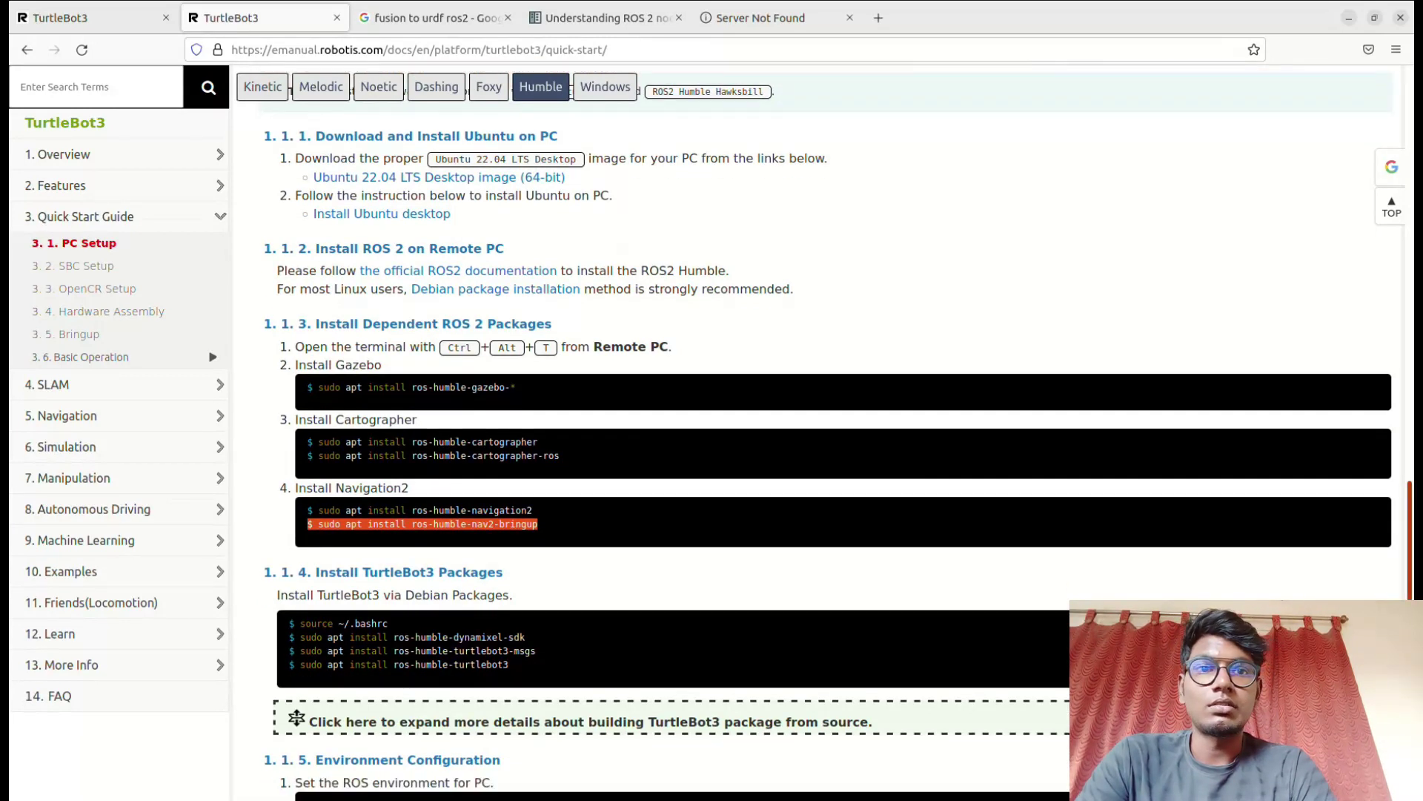
{"action": "scroll", "coordinate": [467, 311], "scroll_direction": "down", "scroll_amount": 4}
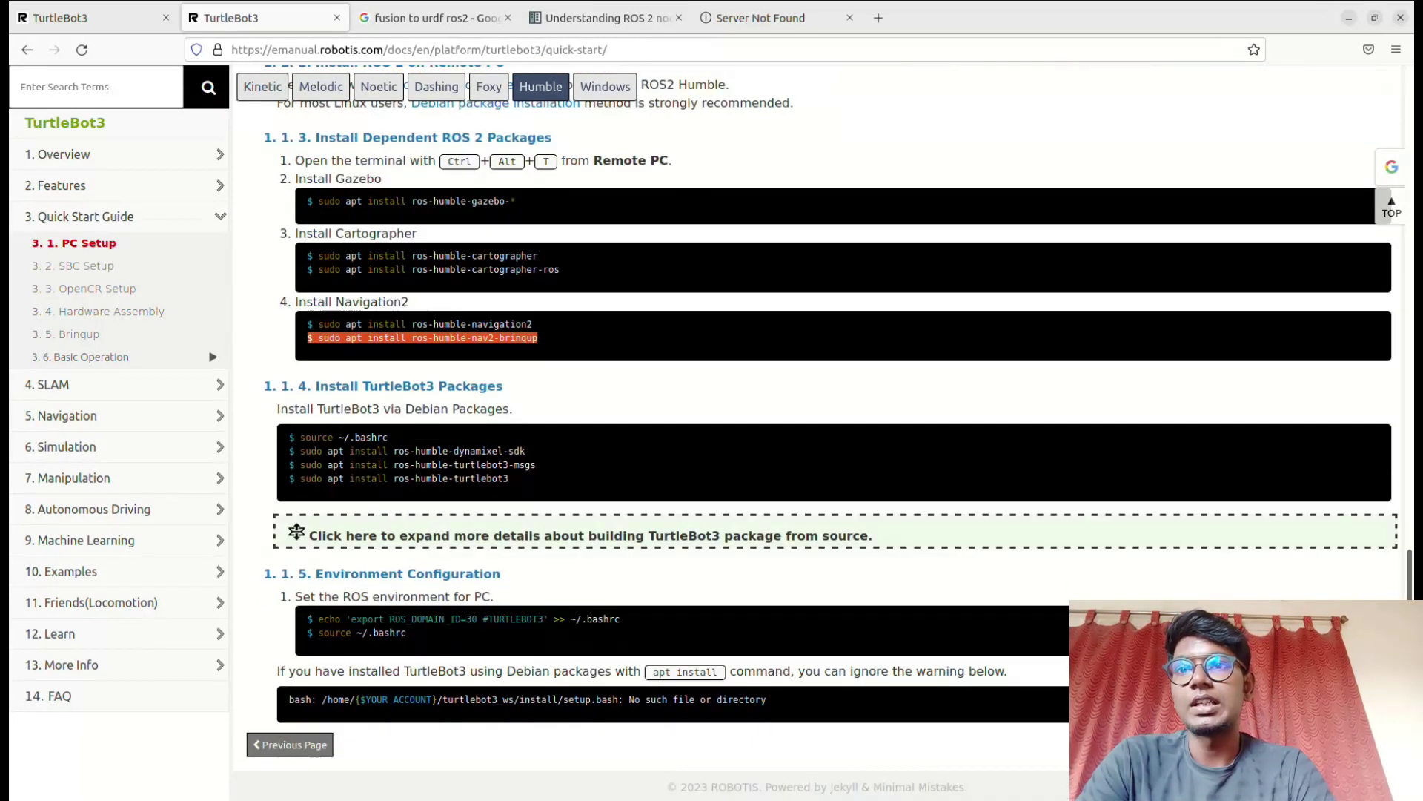
{"action": "left_click", "coordinate": [593, 341]}
{"action": "mouse_move", "coordinate": [300, 450]}
{"action": "left_mouse_down"}
{"action": "mouse_move", "coordinate": [455, 478]}
{"action": "mouse_move", "coordinate": [289, 451]}
{"action": "left_mouse_up"}
{"action": "double_click", "coordinate": [481, 479]}
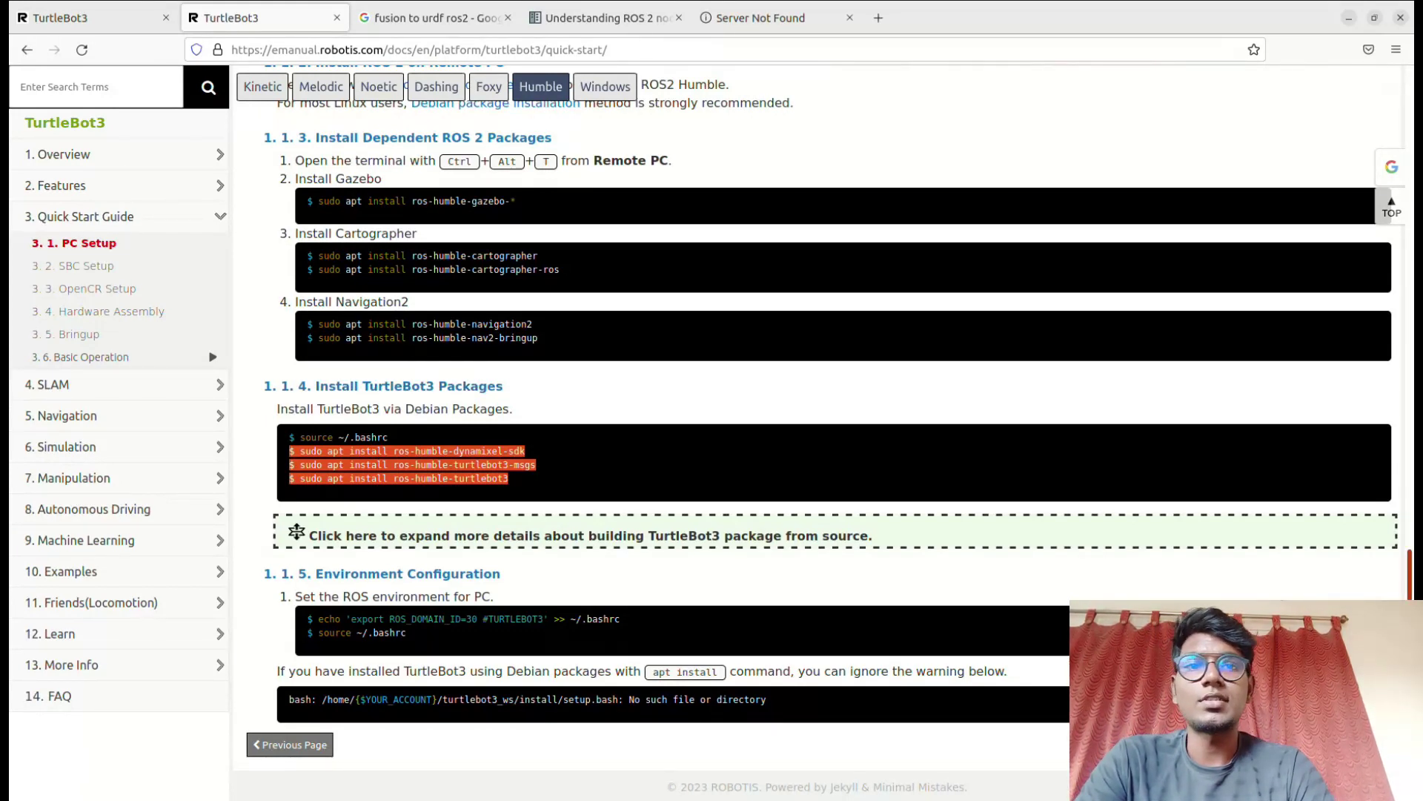
{"action": "left_click_drag", "start_coordinate": [1410, 608], "coordinate": [1410, 484]}
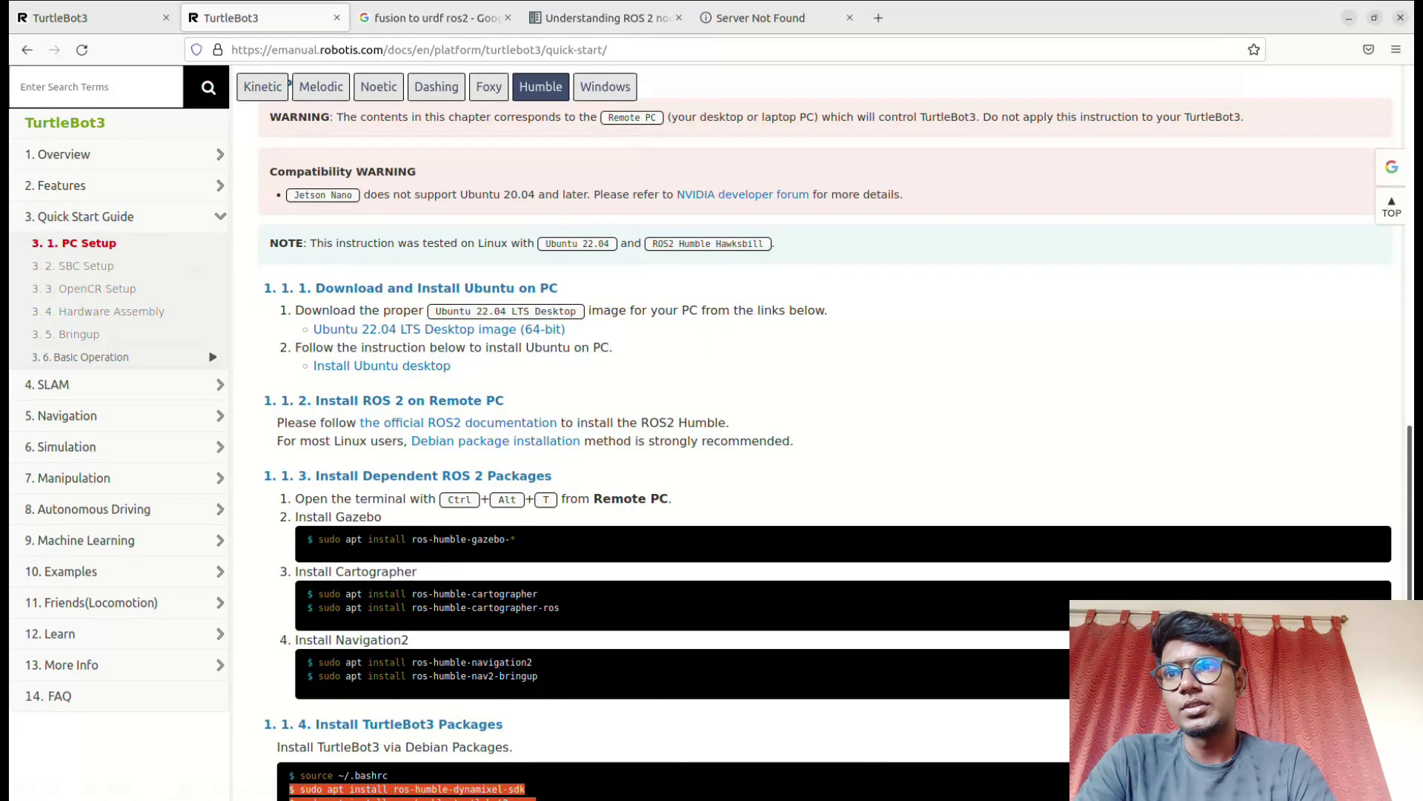
Return to the Gazebo Simulation page and look through the Empty World, TurtleBot3 World and TurtleBot3 House launch instructions
{"action": "left_click", "coordinate": [66, 447]}
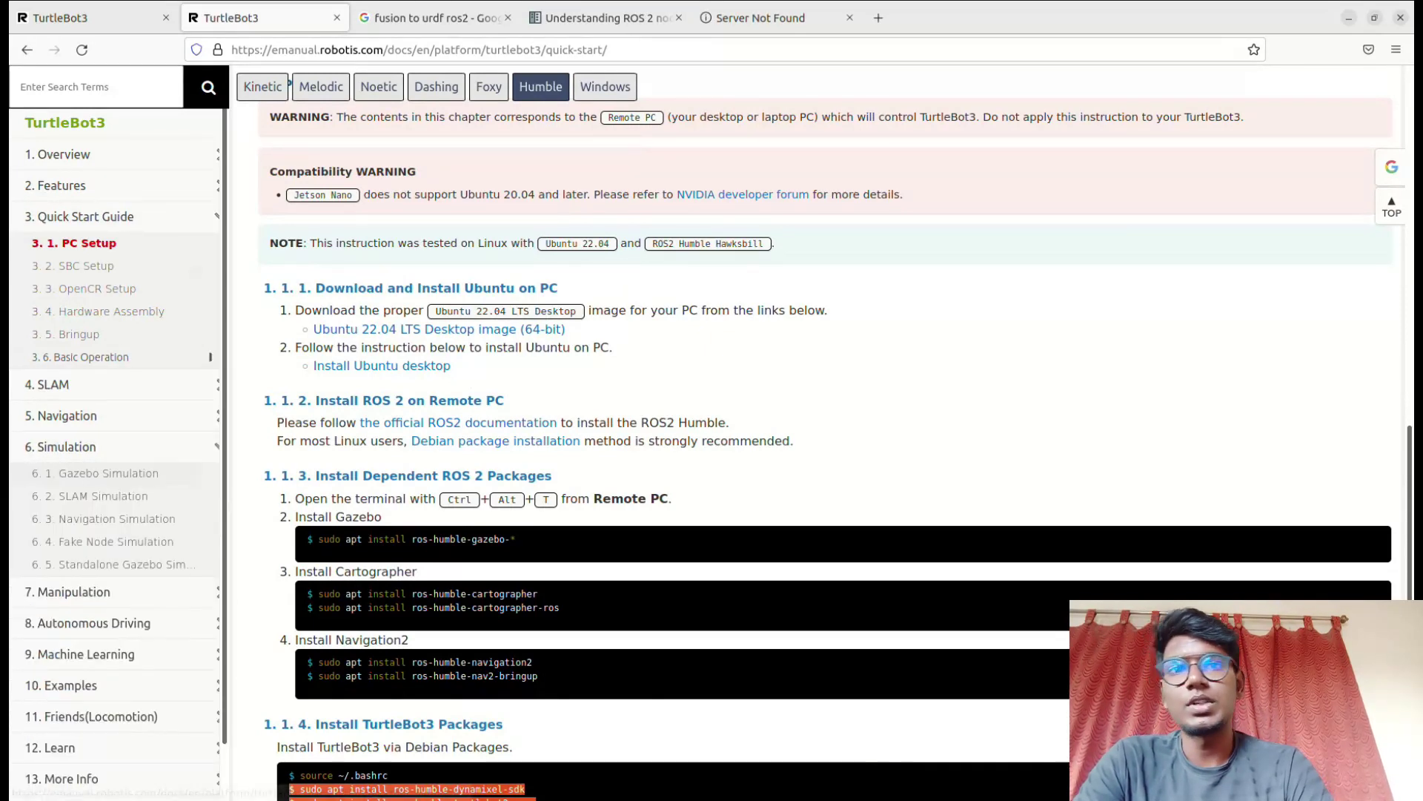
{"action": "left_click", "coordinate": [108, 473]}
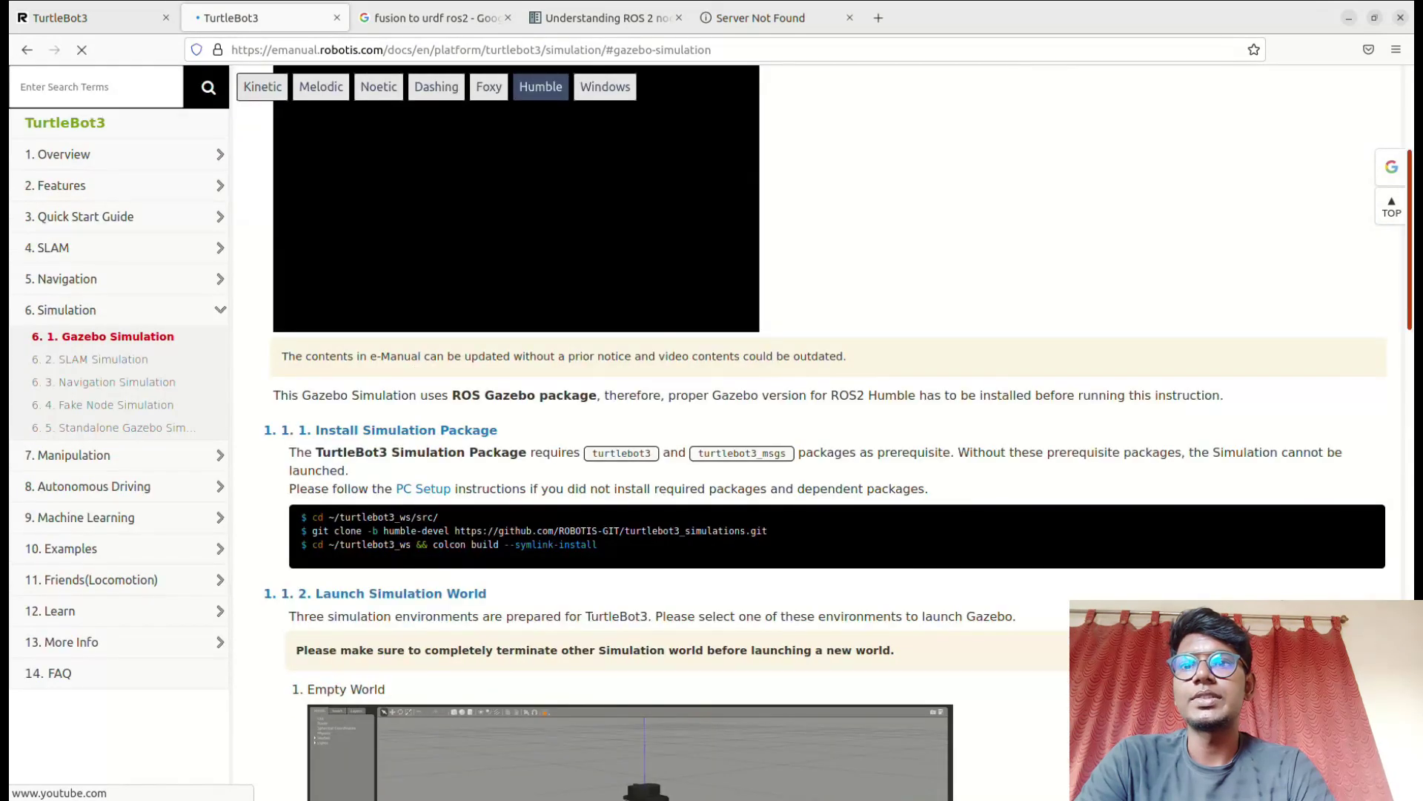
{"action": "left_click_drag", "start_coordinate": [1409, 249], "coordinate": [1410, 347]}
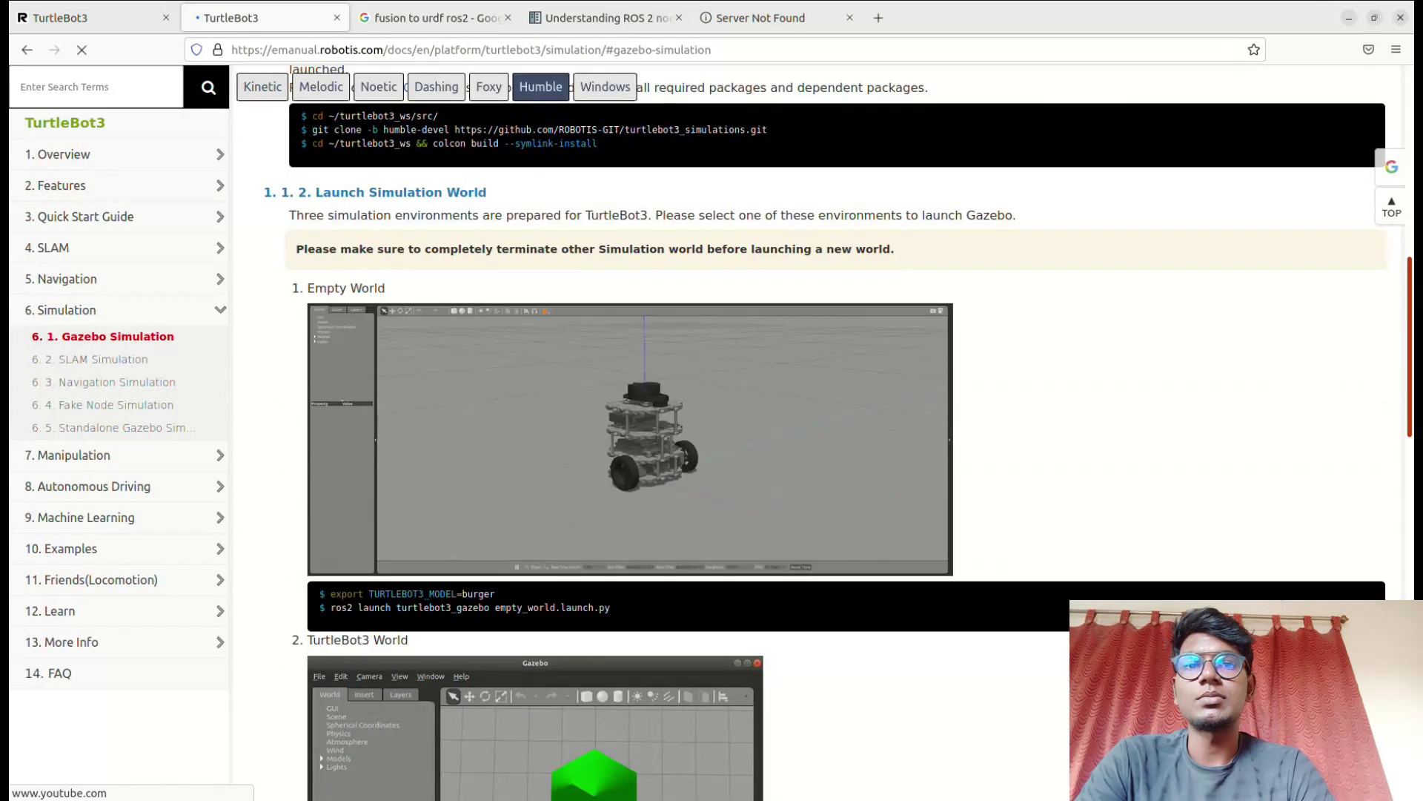
{"action": "scroll", "coordinate": [815, 430], "scroll_direction": "down", "scroll_amount": 3}
{"action": "scroll", "coordinate": [816, 430], "scroll_direction": "down", "scroll_amount": 2}
{"action": "scroll", "coordinate": [815, 430], "scroll_direction": "down", "scroll_amount": 5}
{"action": "scroll", "coordinate": [816, 430], "scroll_direction": "down", "scroll_amount": 1}
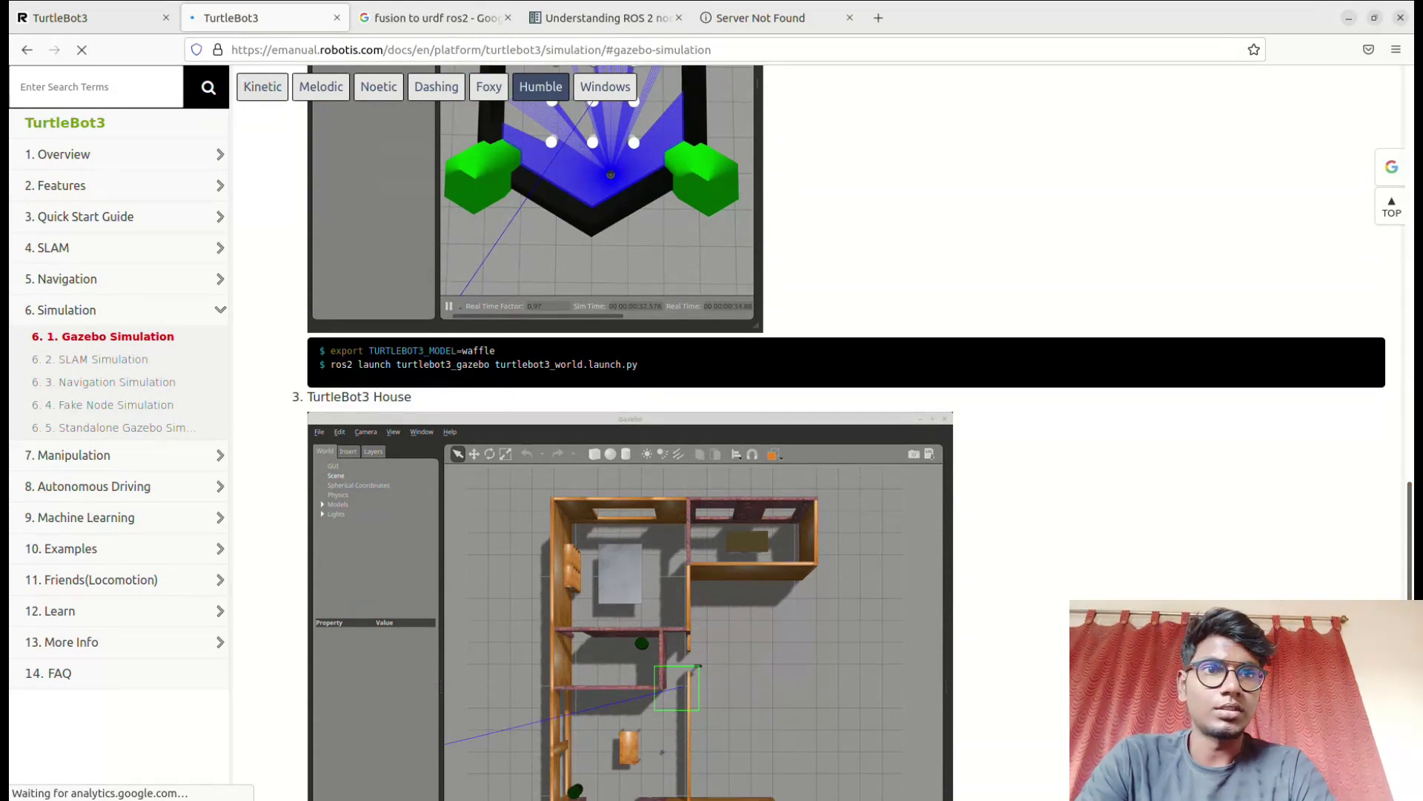
{"action": "left_click_drag", "start_coordinate": [319, 351], "coordinate": [330, 351]}
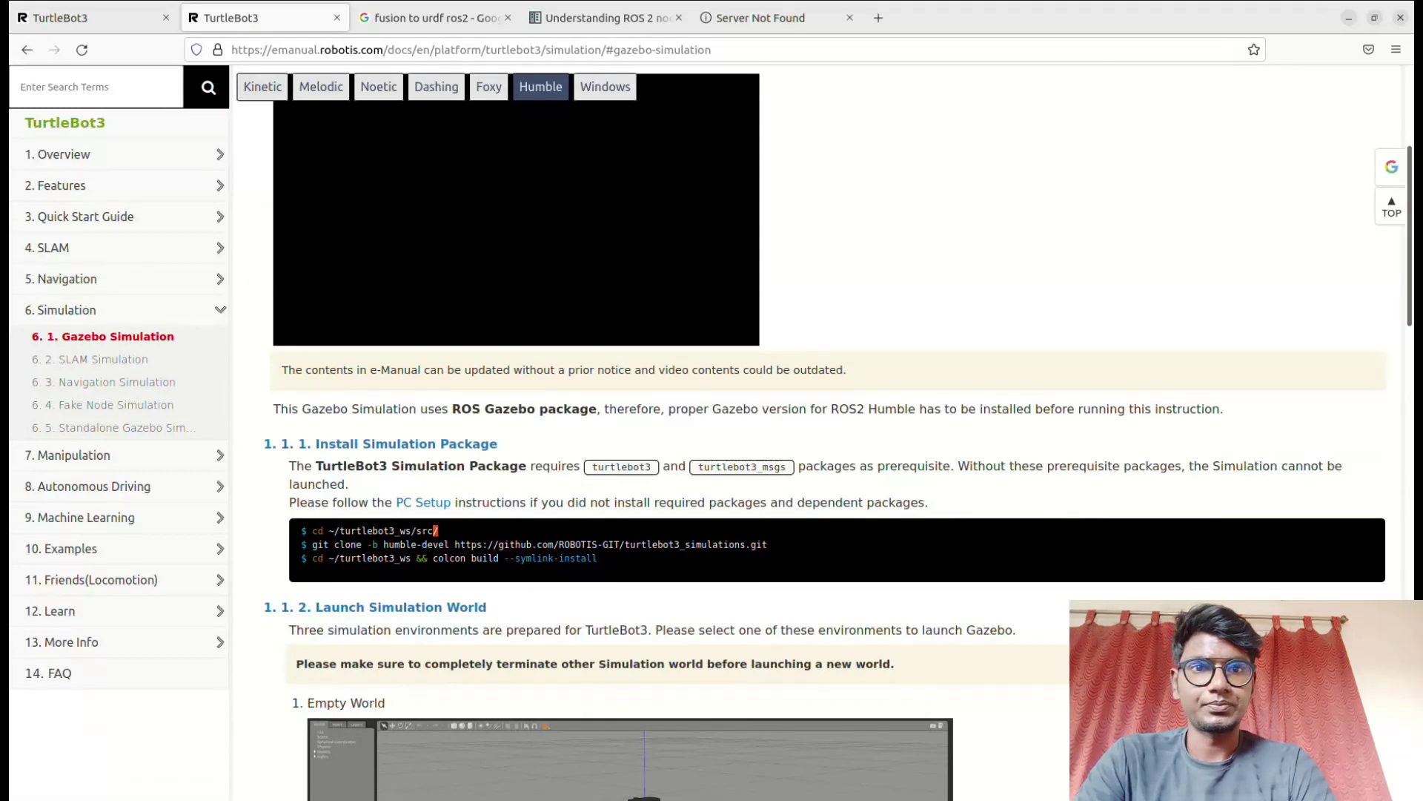
Review the Install Simulation Package commands, highlighting the line that changes into ~/turtlebot3_ws/src/
{"action": "left_click_drag", "start_coordinate": [437, 531], "coordinate": [300, 531]}
{"action": "scroll", "coordinate": [289, 88], "scroll_direction": "down", "scroll_amount": 5}
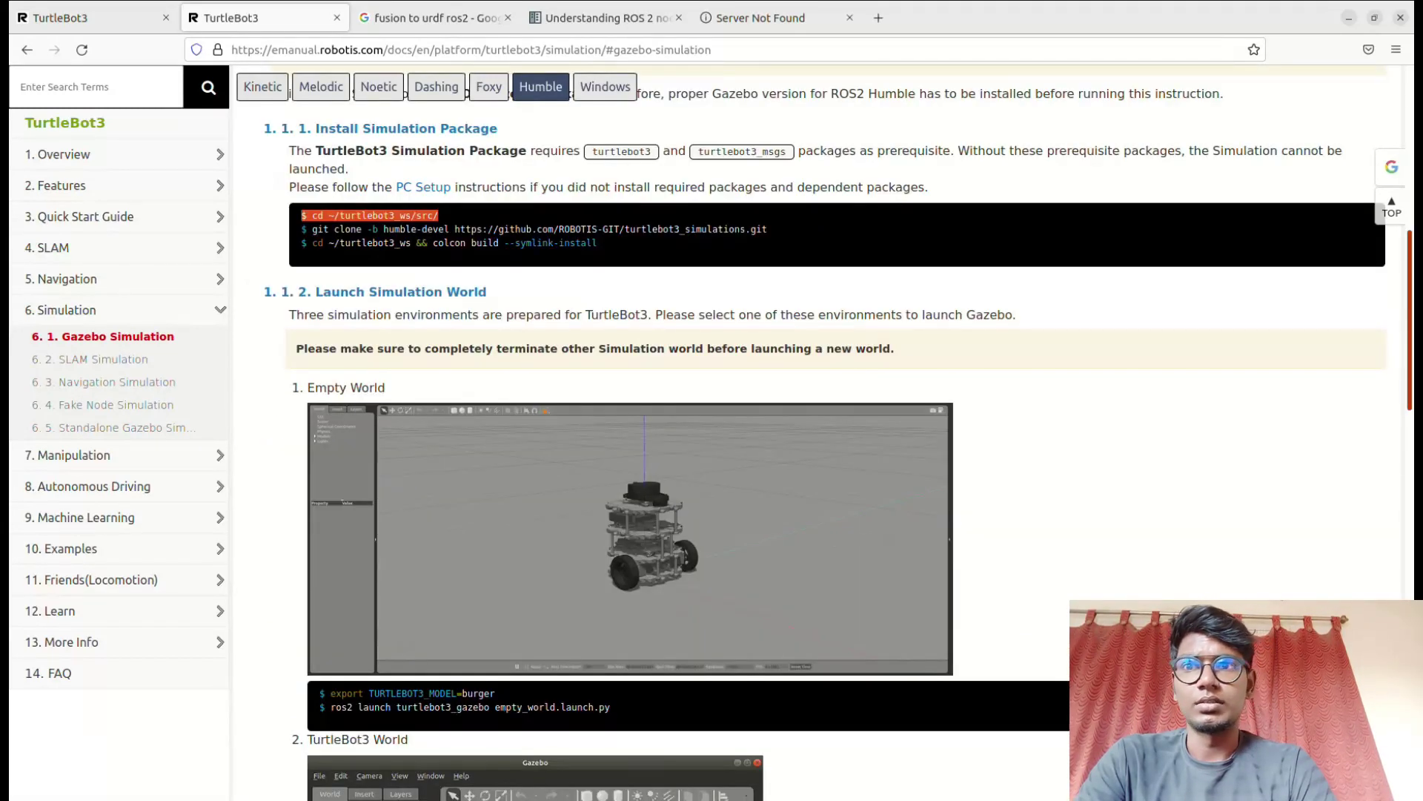
{"action": "scroll", "coordinate": [816, 430], "scroll_direction": "up", "scroll_amount": 3}
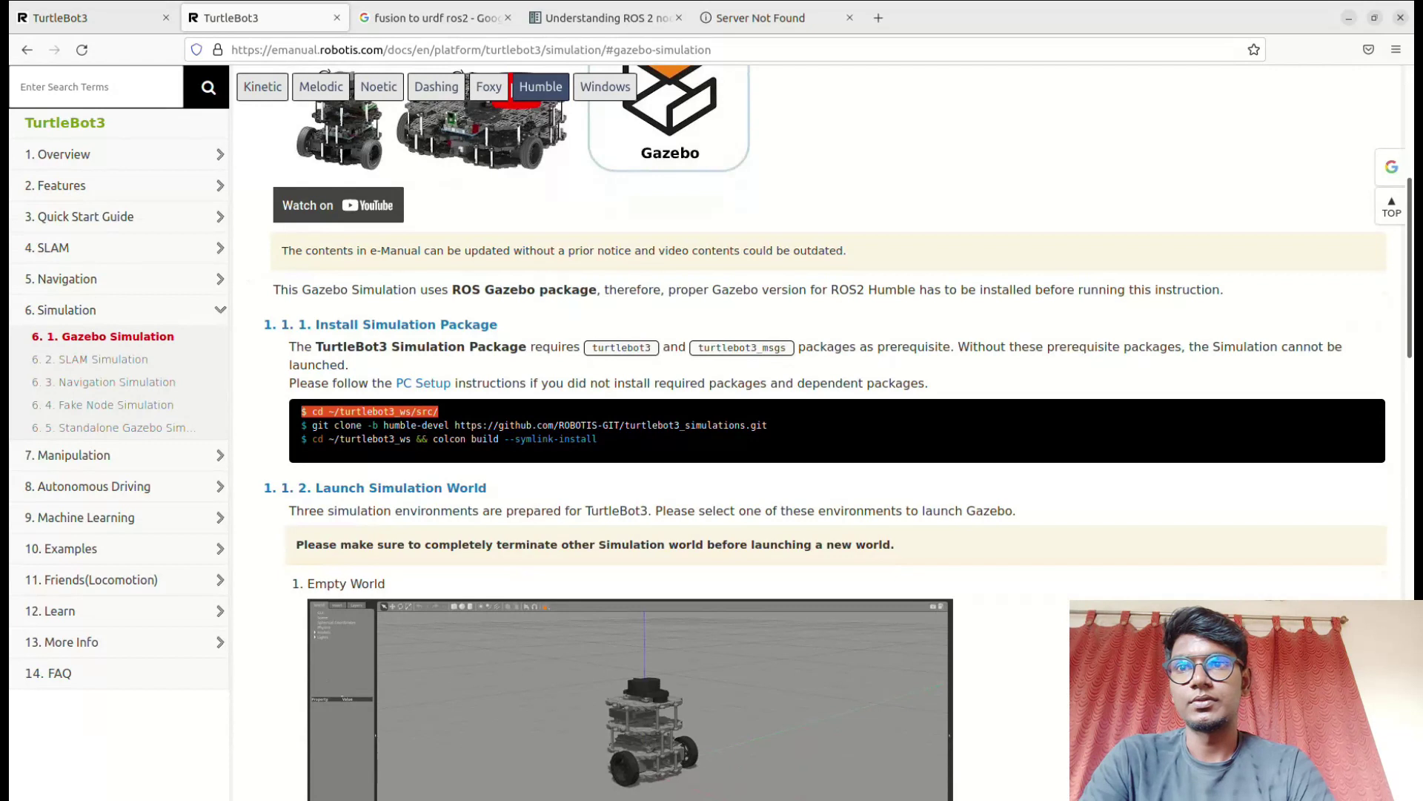
{"action": "left_click", "coordinate": [816, 430]}
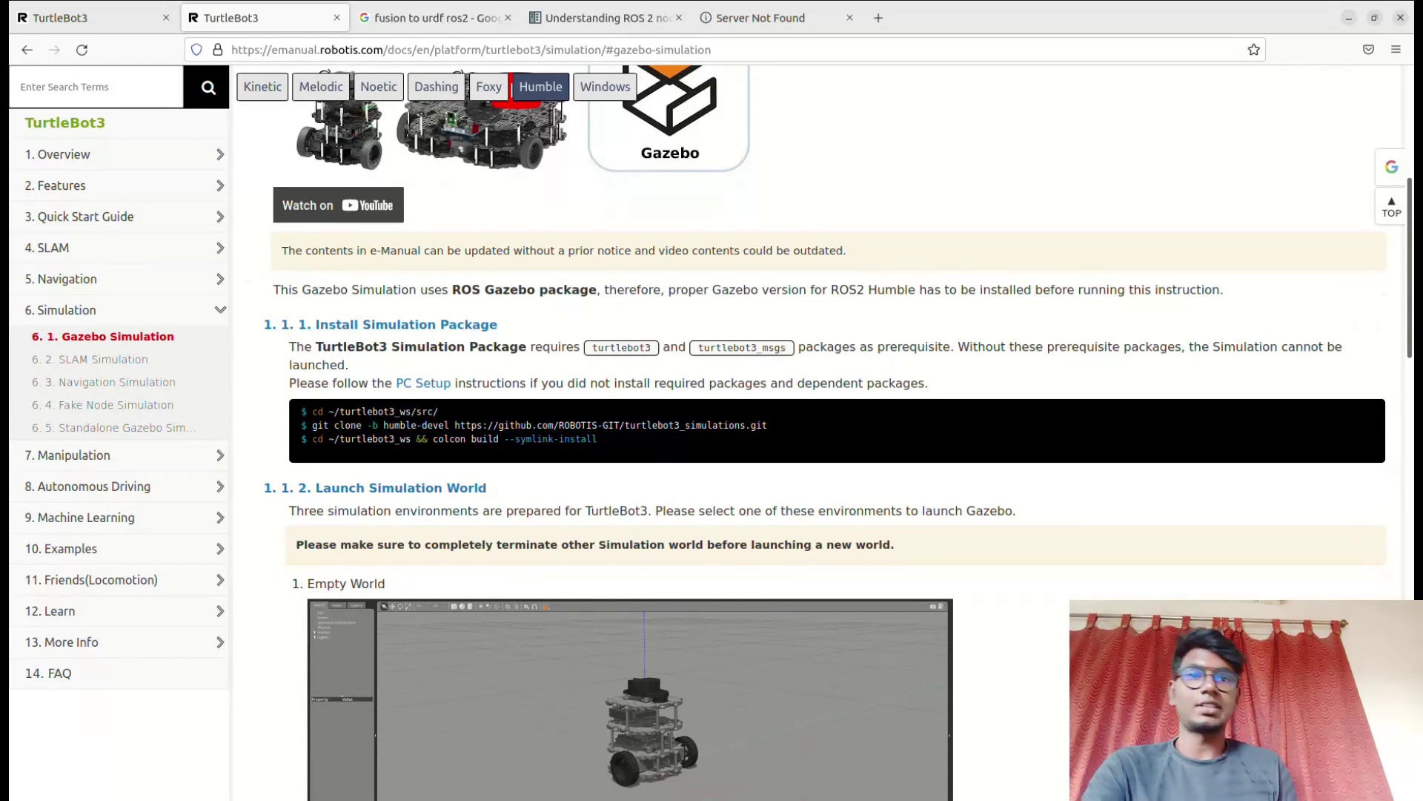
Open a terminal and create a directory named turtle in the home folder
{"action": "key", "text": "ctrl+alt+t"}
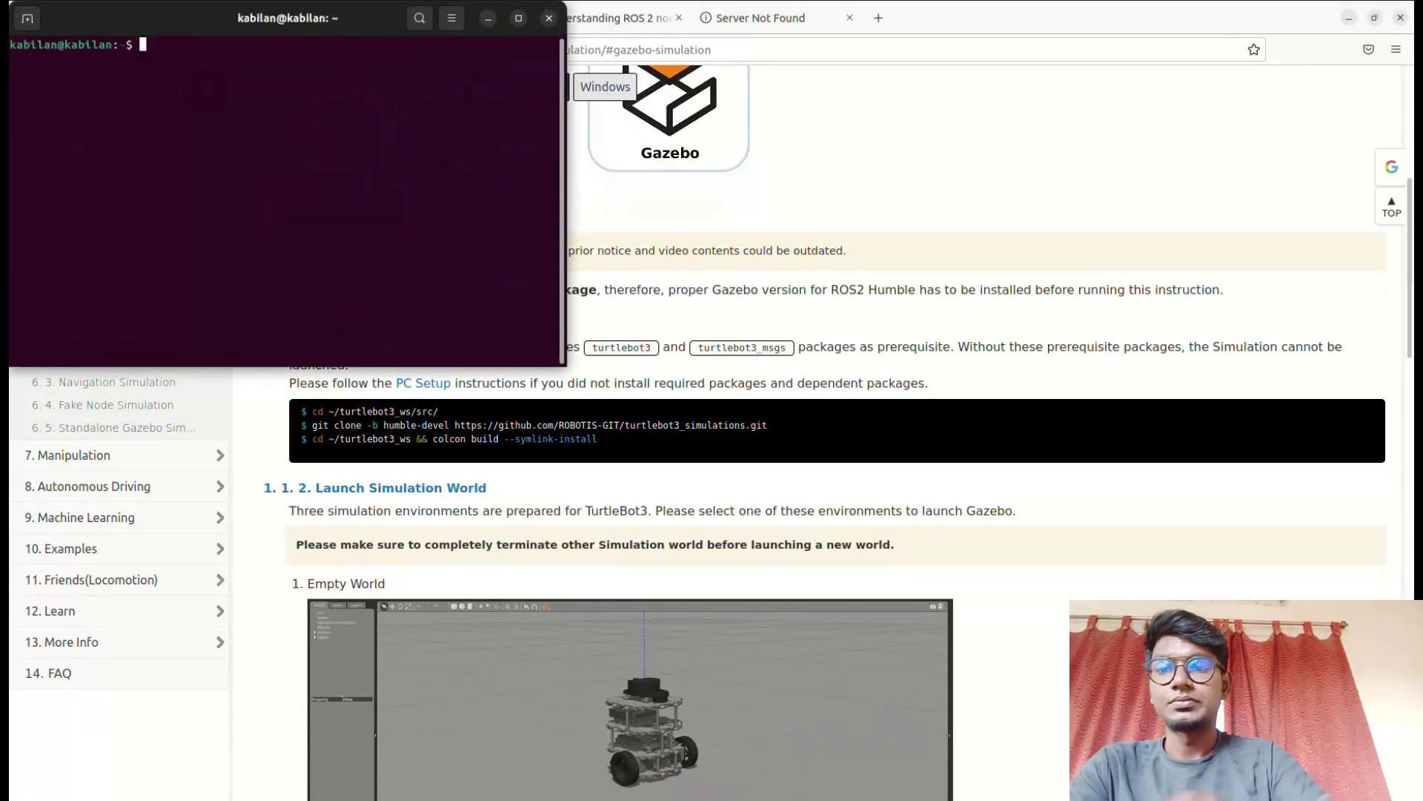
{"action": "type", "text": "cd"}
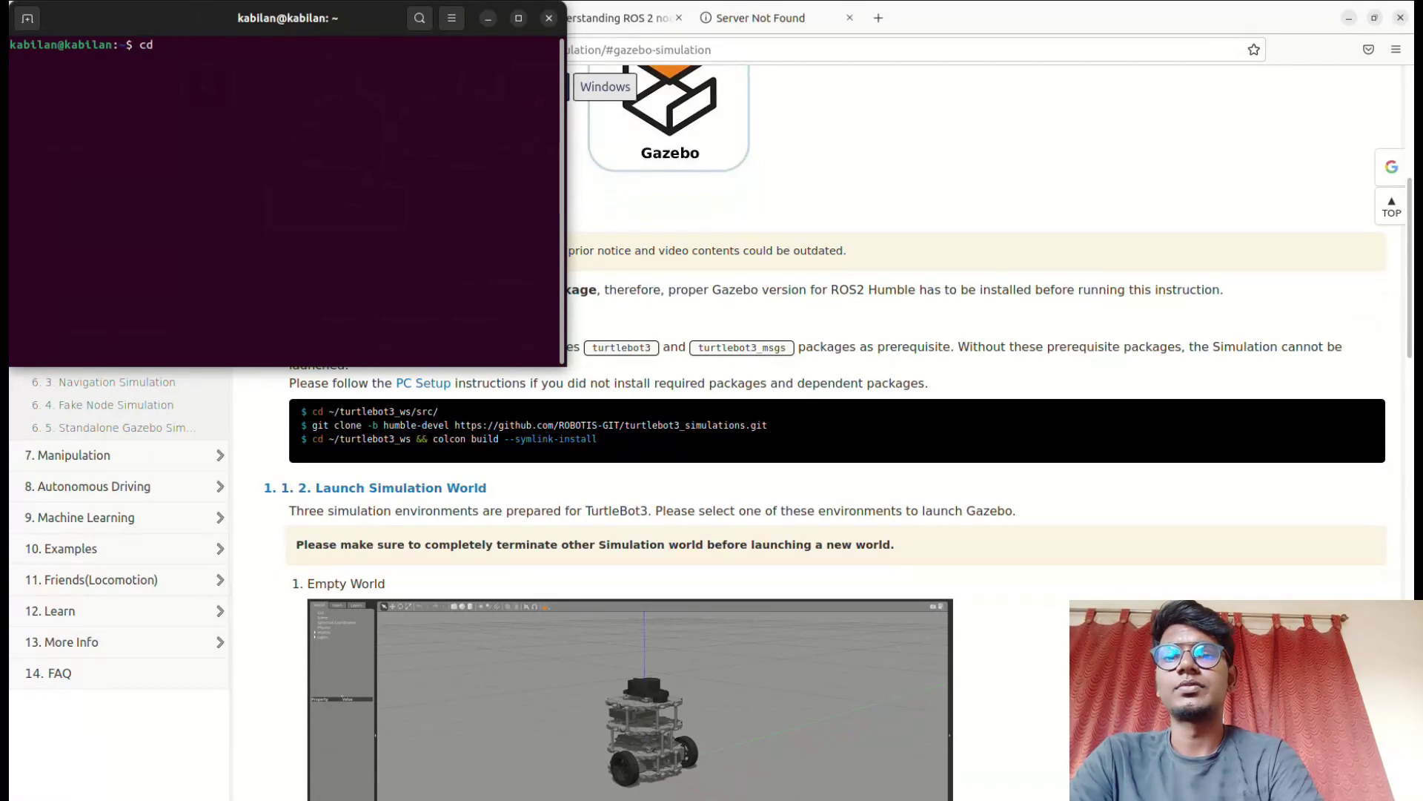
{"action": "key", "text": "BackSpace"}
{"action": "key", "text": "BackSpace"}
{"action": "type", "text": "mkdi"}
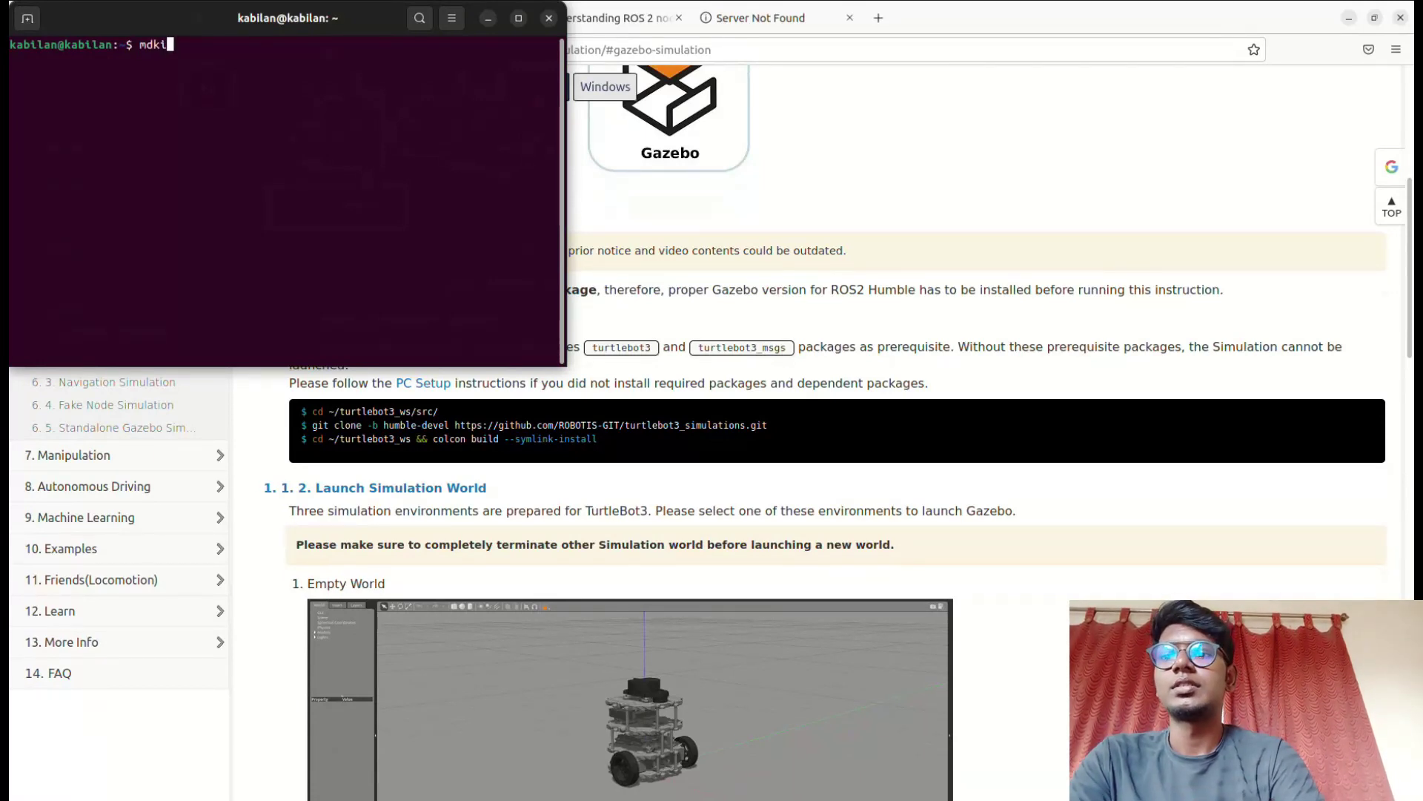
{"action": "key", "text": "BackSpace"}
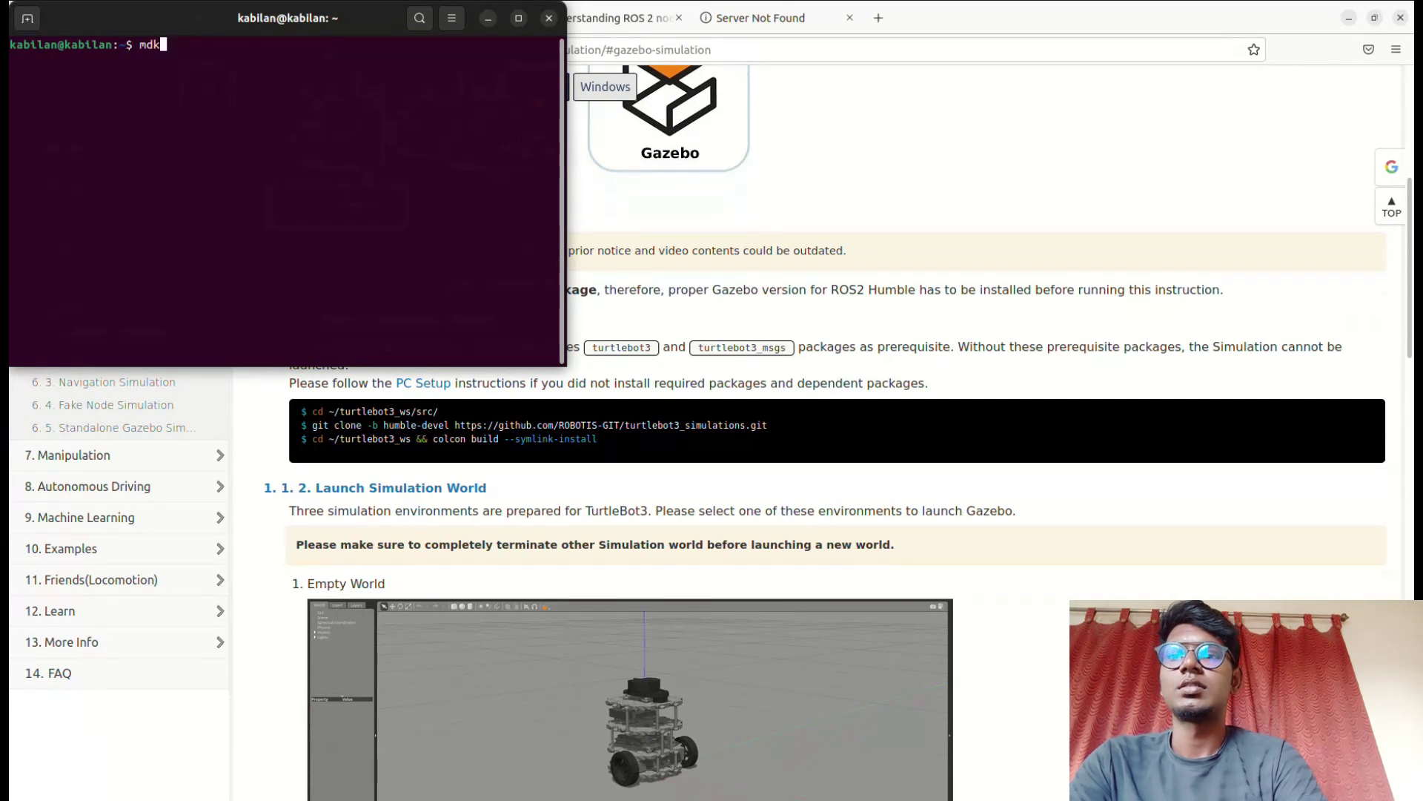
{"action": "type", "text": "i"}
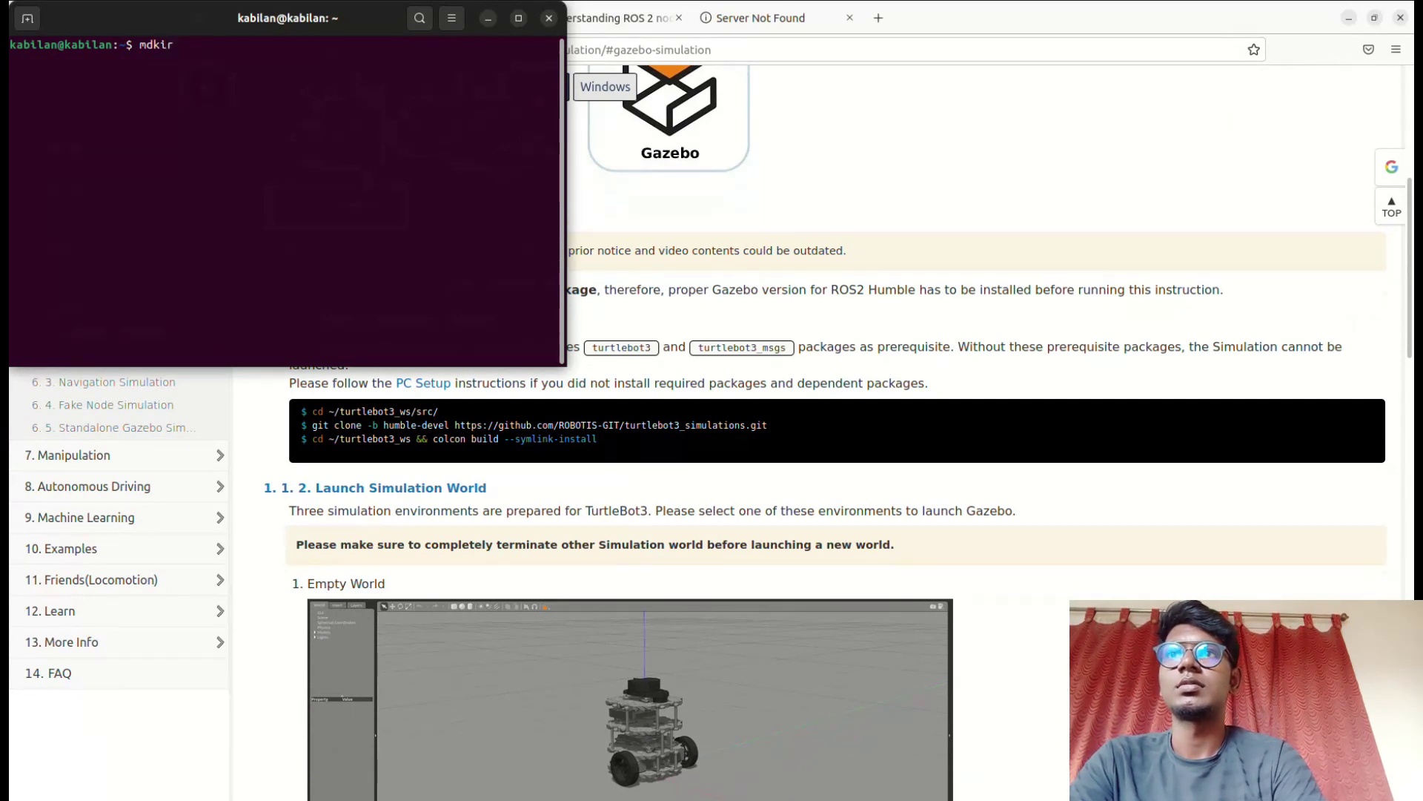
{"action": "key", "text": "BackSpace"}
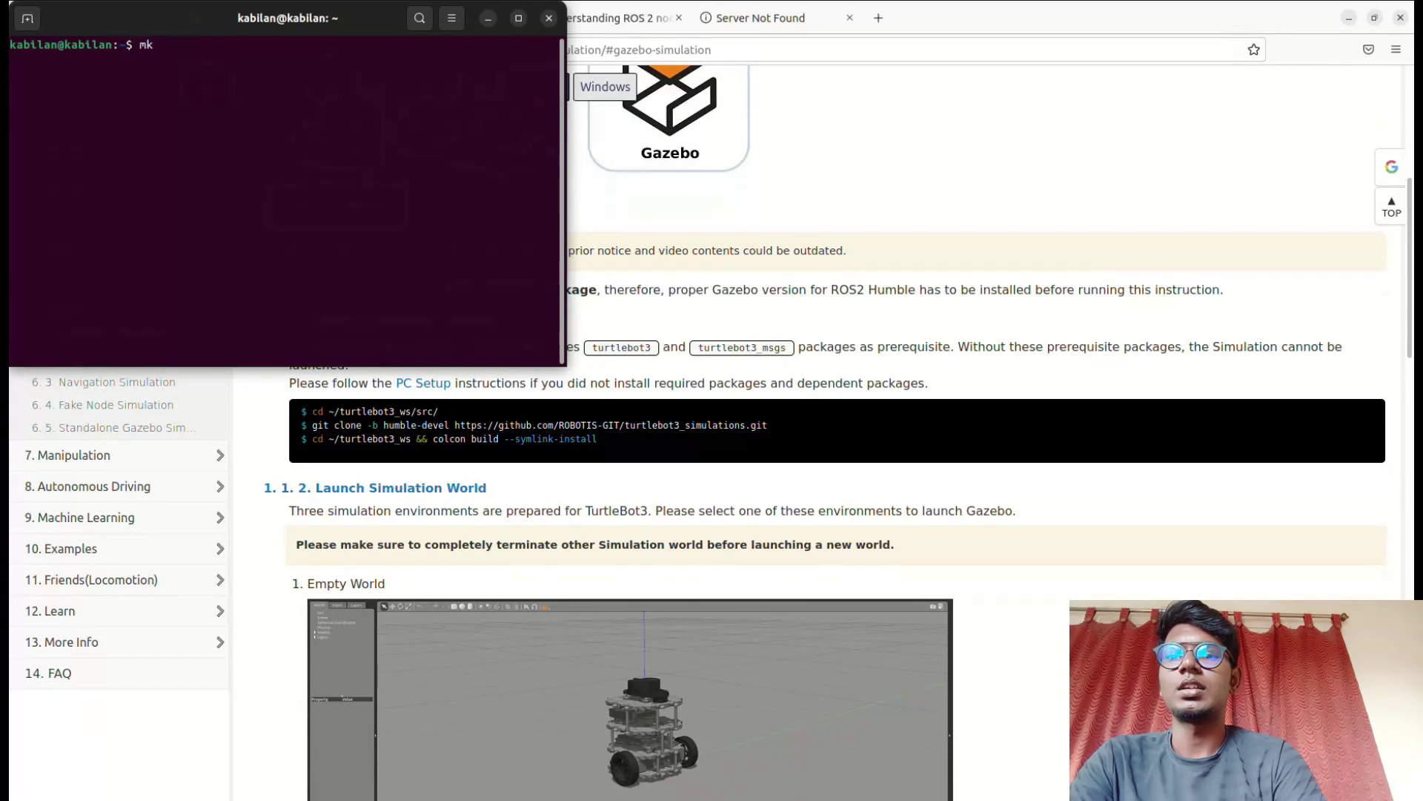
{"action": "type", "text": "ir"}
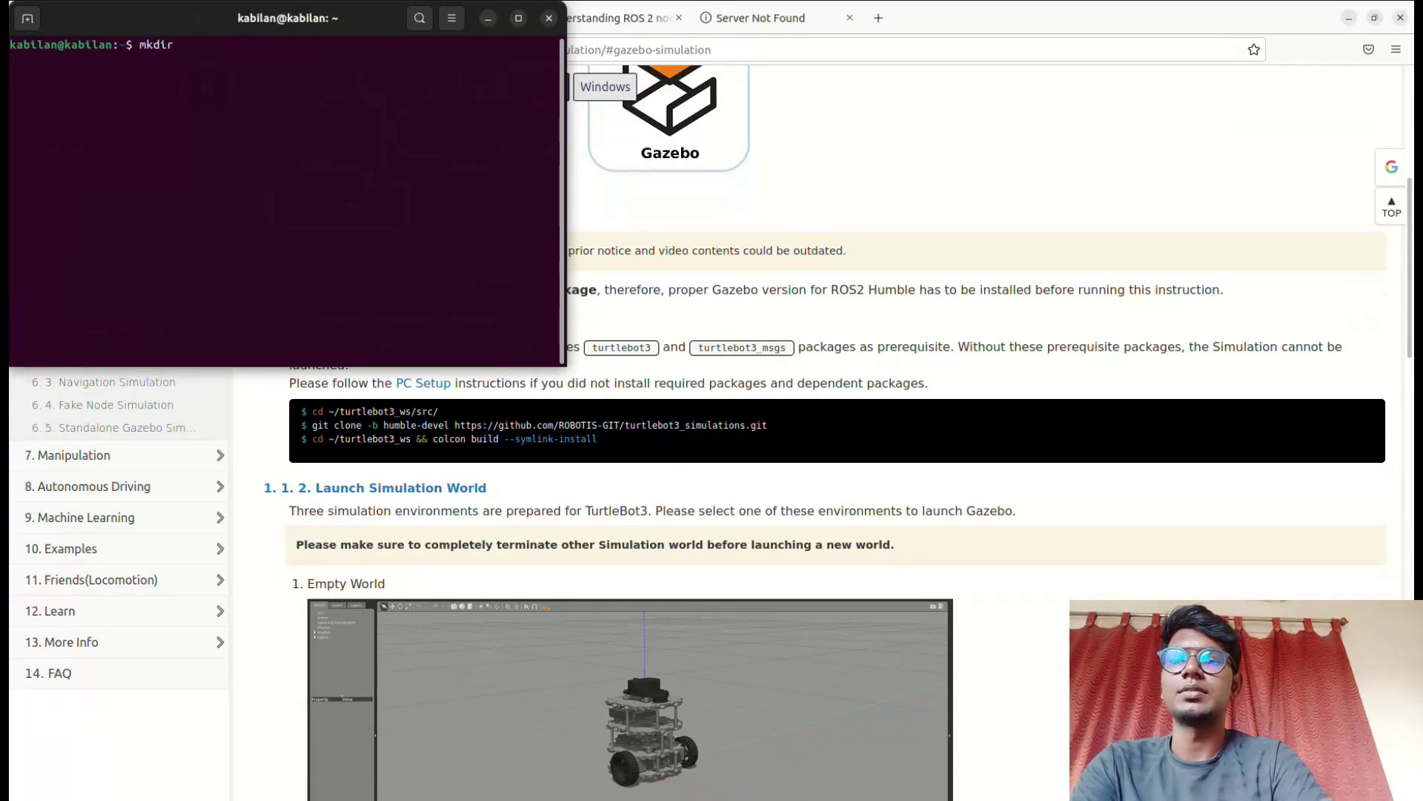
{"action": "type", "text": " turtle"}
{"action": "key", "text": "Return"}
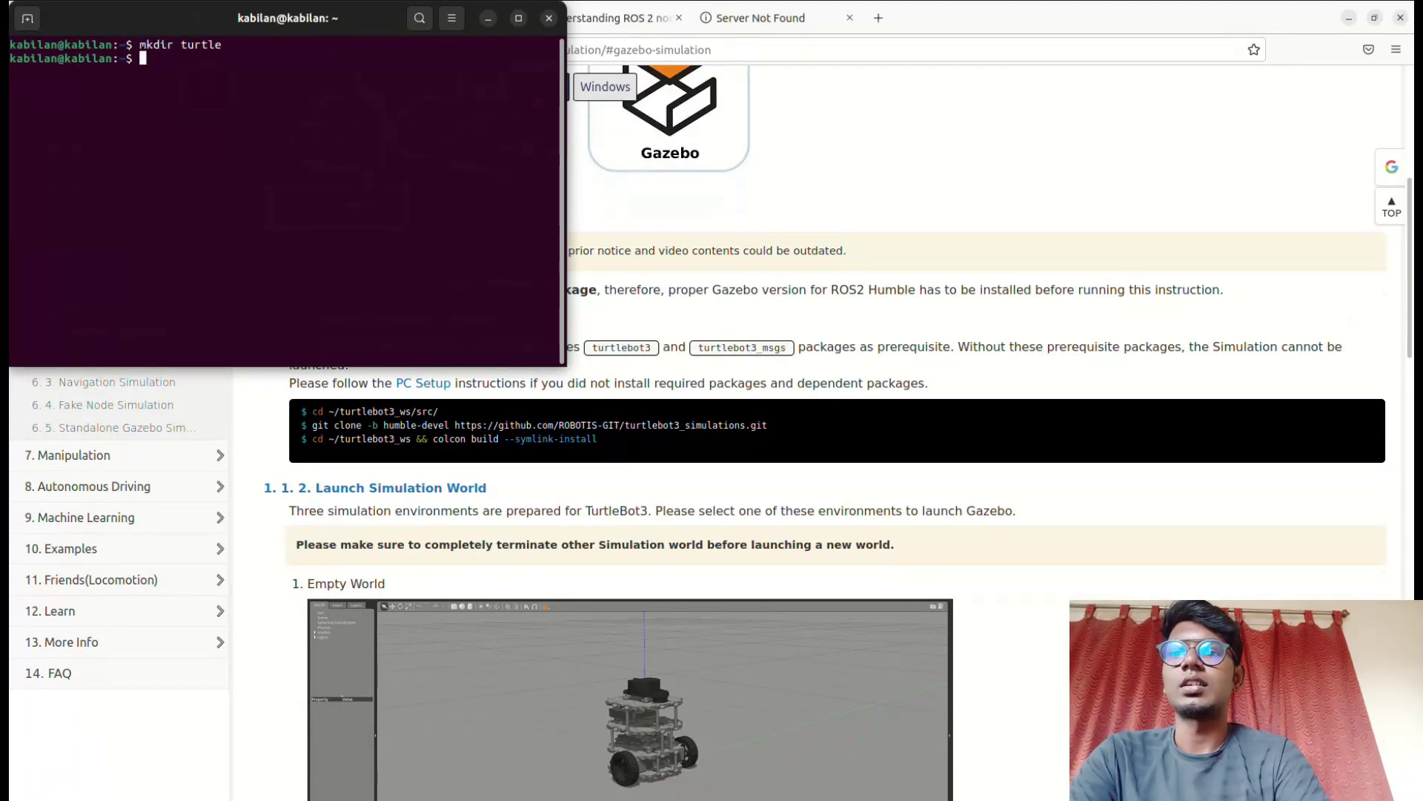
Change into the turtle directory, create a src folder inside it and enter that folder
{"action": "type", "text": "cd turtle"}
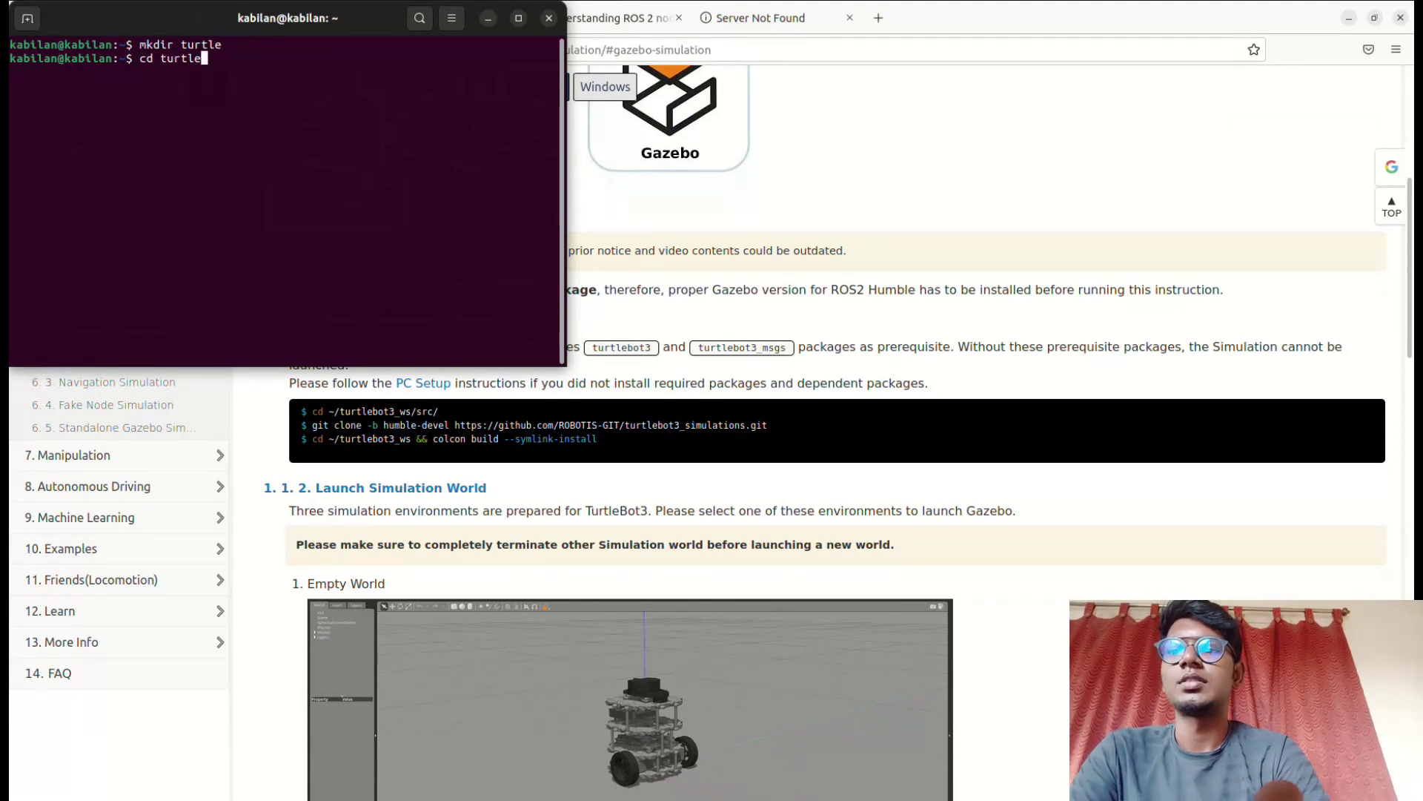
{"action": "key", "text": "Return"}
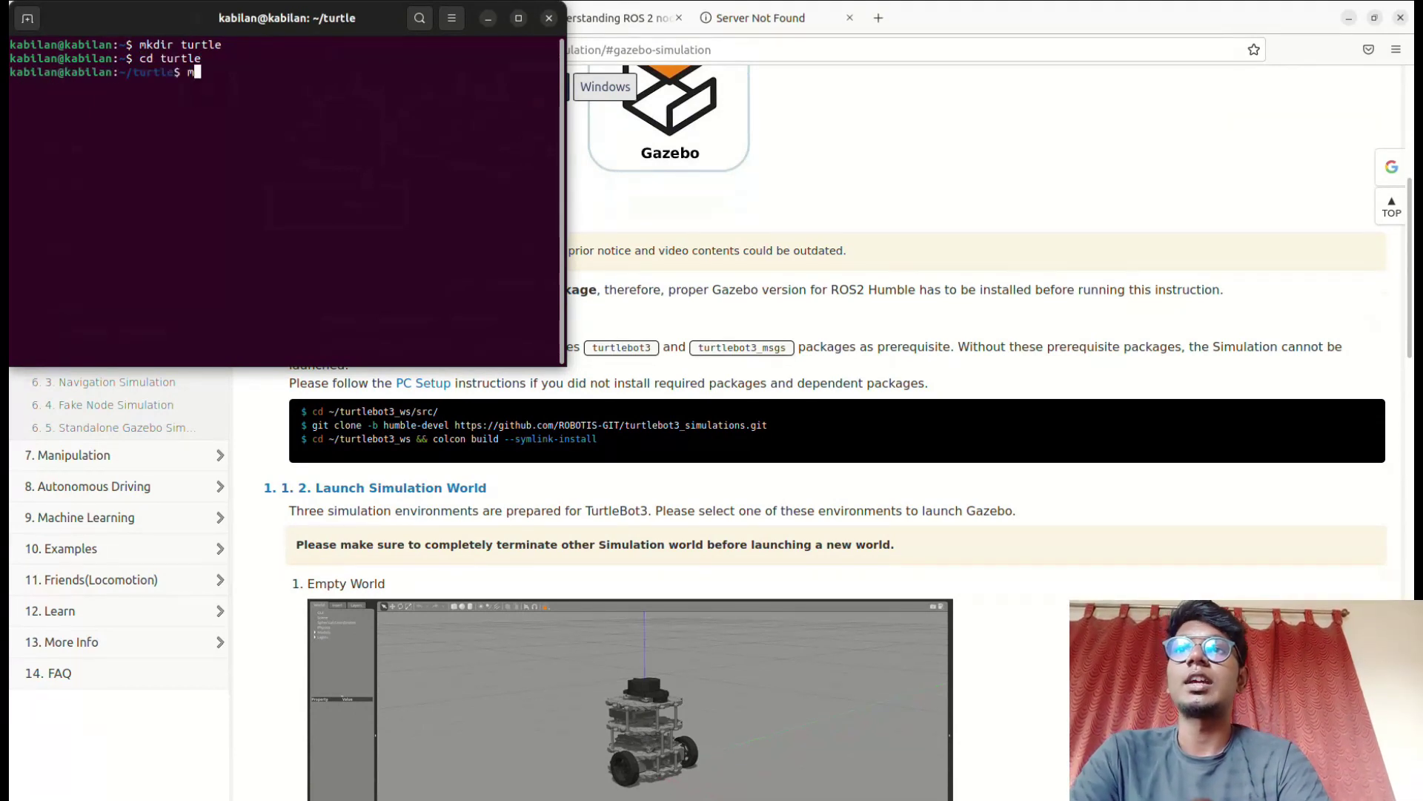
{"action": "type", "text": "mkd"}
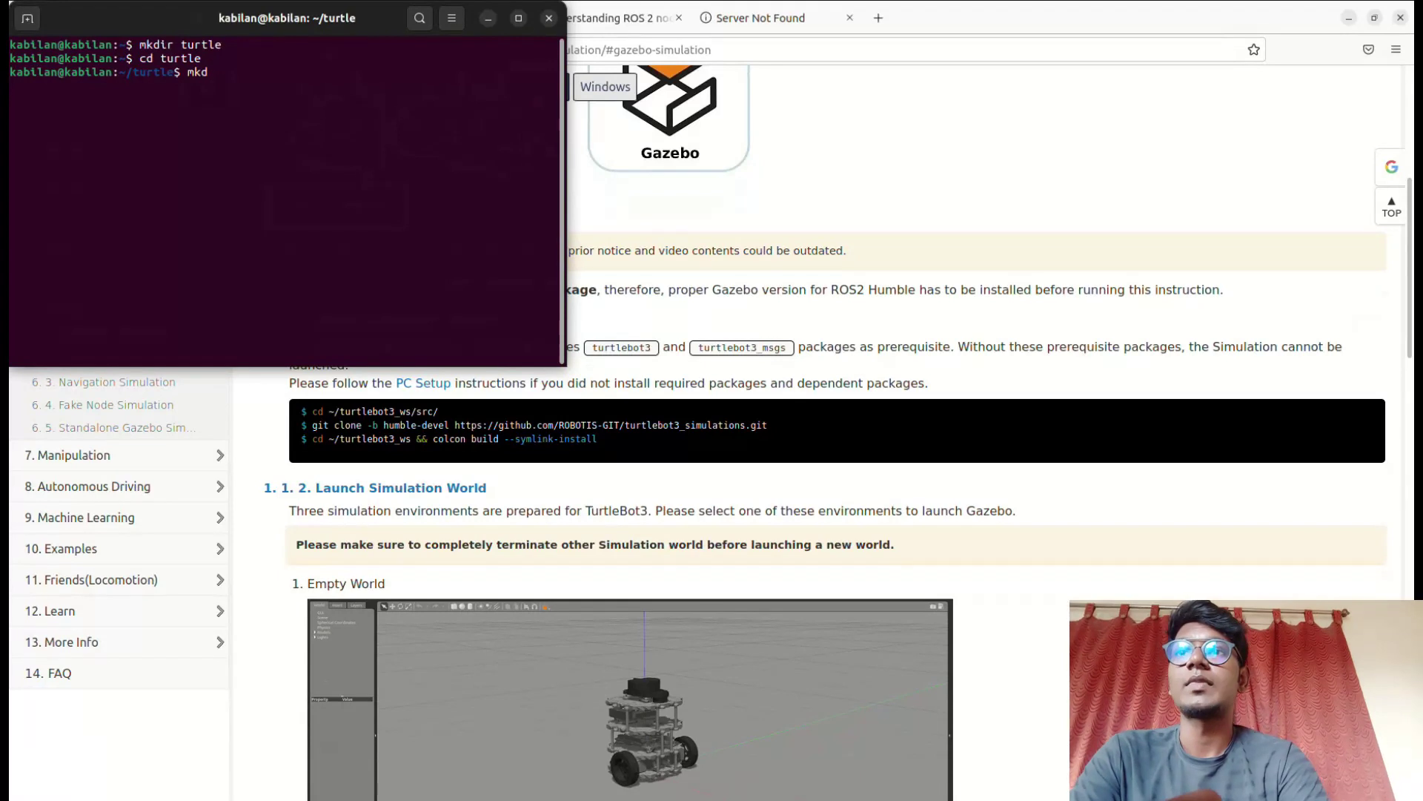
{"action": "type", "text": "ir src"}
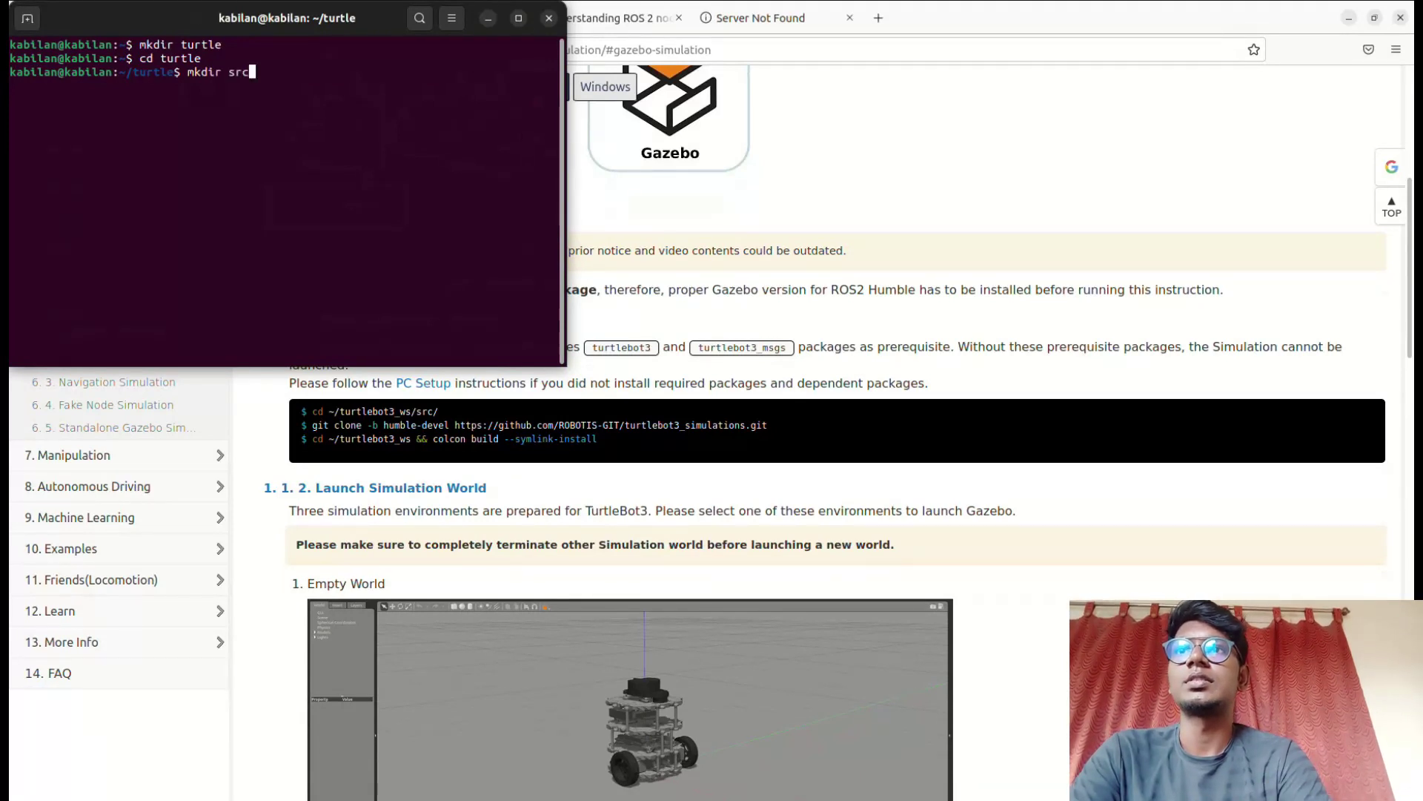
{"action": "key", "text": "Return"}
{"action": "type", "text": "cd s"}
{"action": "key", "text": "Tab"}
{"action": "key", "text": "Return"}
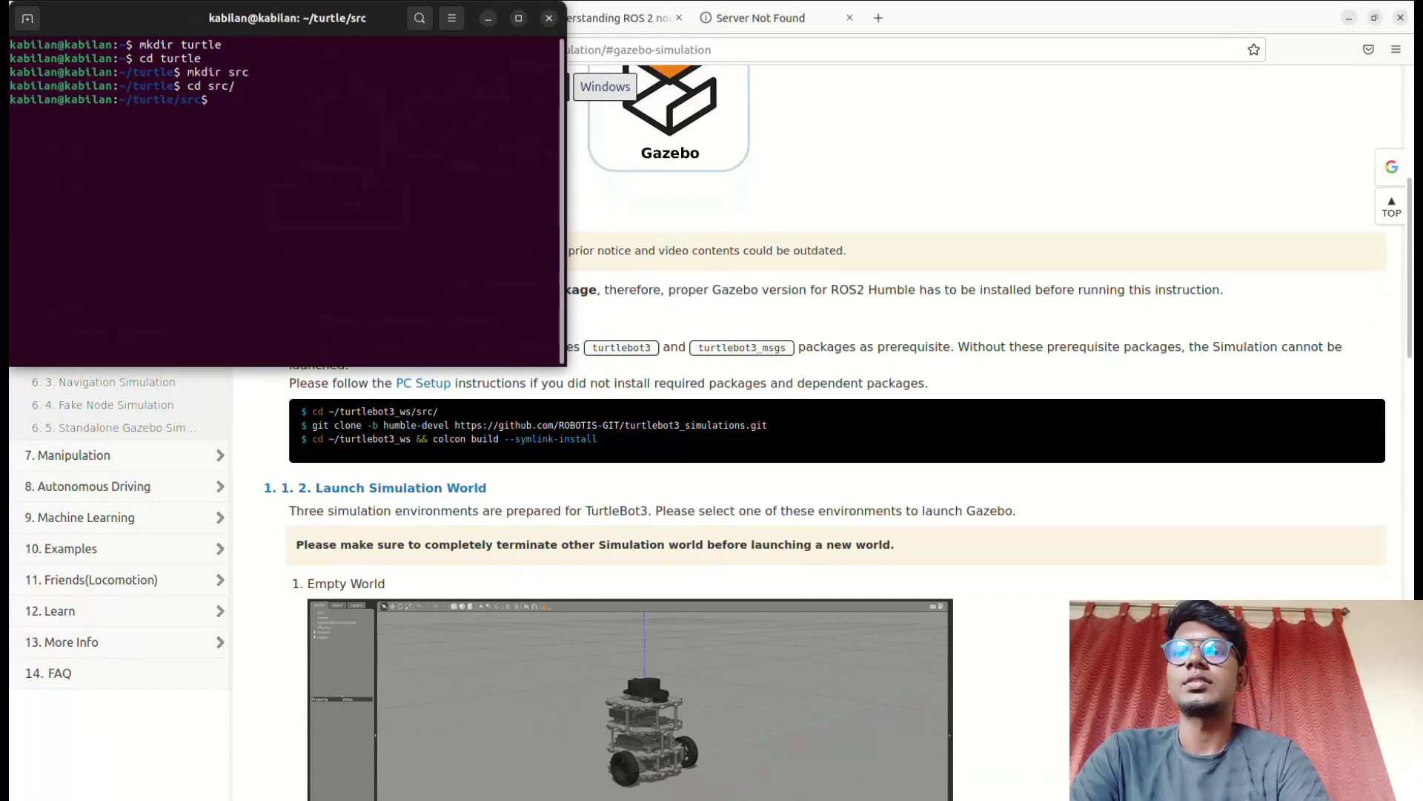
Go back up to the turtle directory and run colcon build to initialise the empty workspace
{"action": "type", "text": "cd .."}
{"action": "key", "text": "Return"}
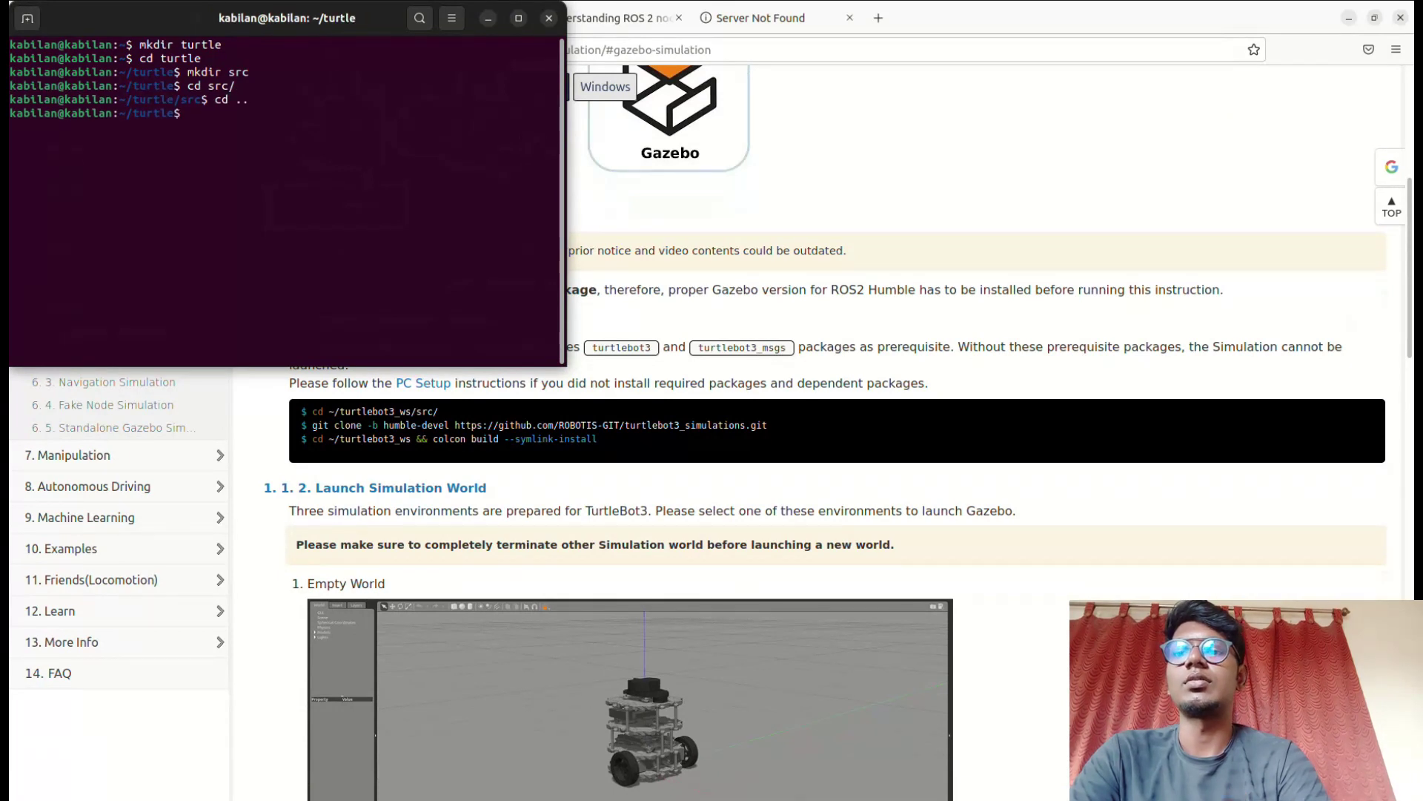
{"action": "type", "text": "colormgr"}
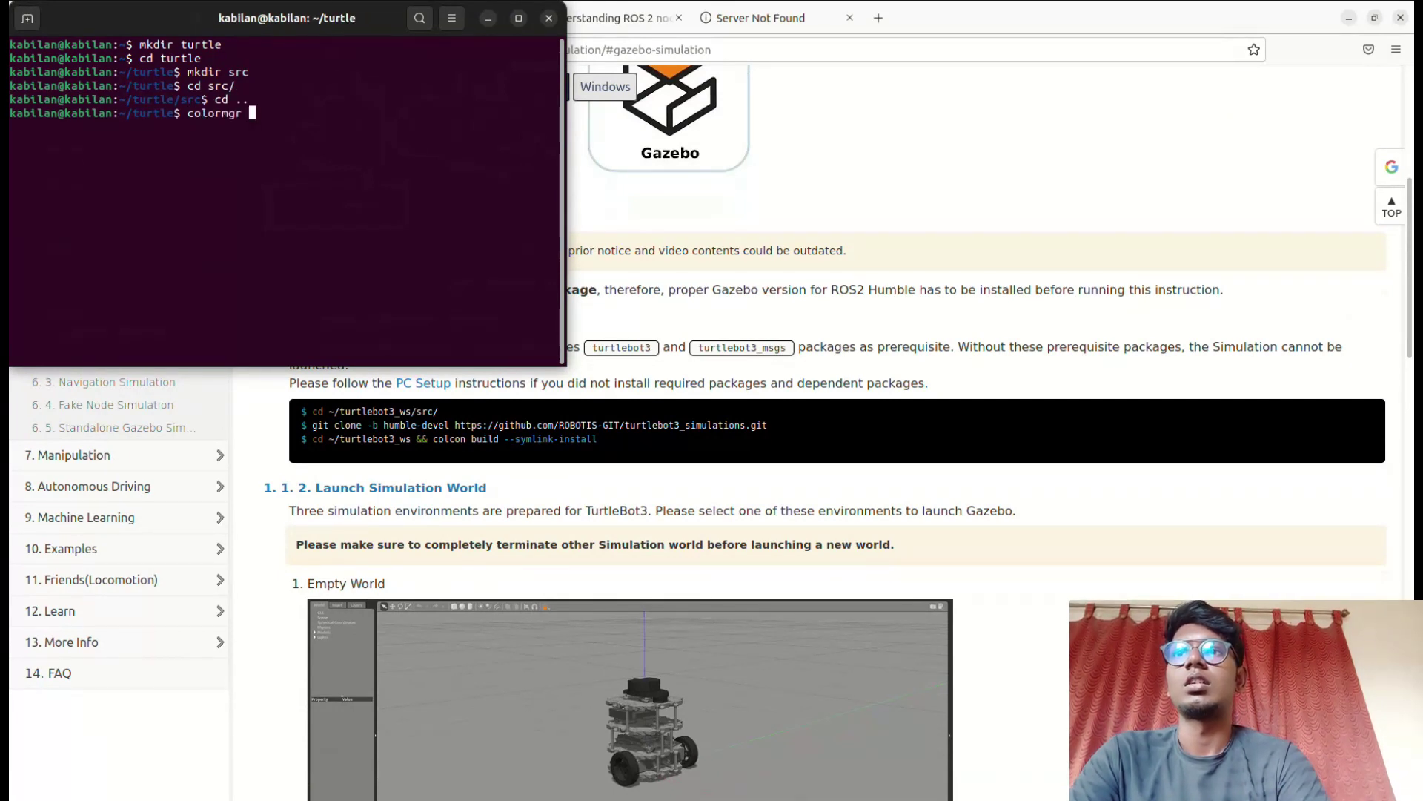
{"action": "key", "text": "BackSpace"}
{"action": "key", "text": "BackSpace"}
{"action": "key", "text": "BackSpace"}
{"action": "key", "text": "BackSpace"}
{"action": "key", "text": "BackSpace"}
{"action": "key", "text": "BackSpace"}
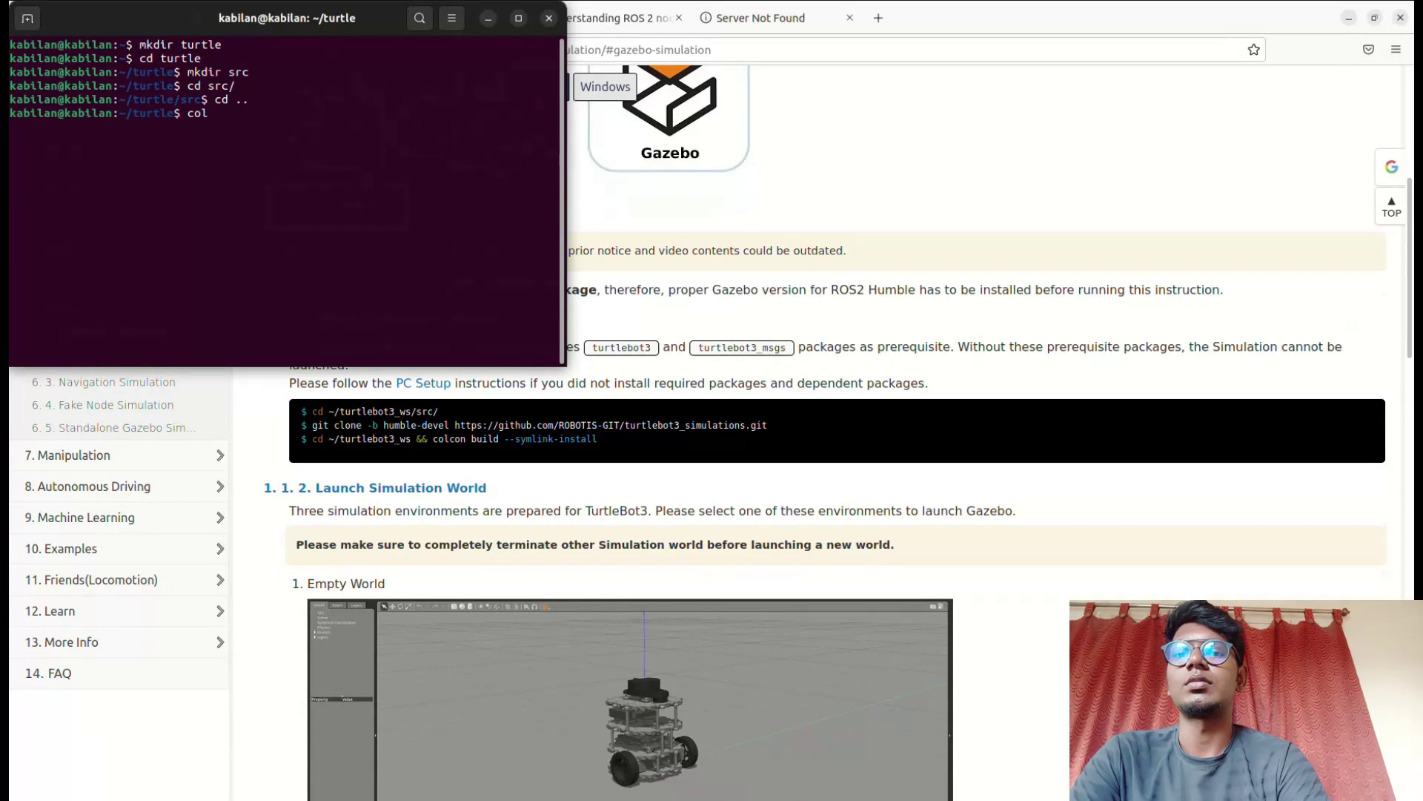
{"action": "type", "text": "con bui"}
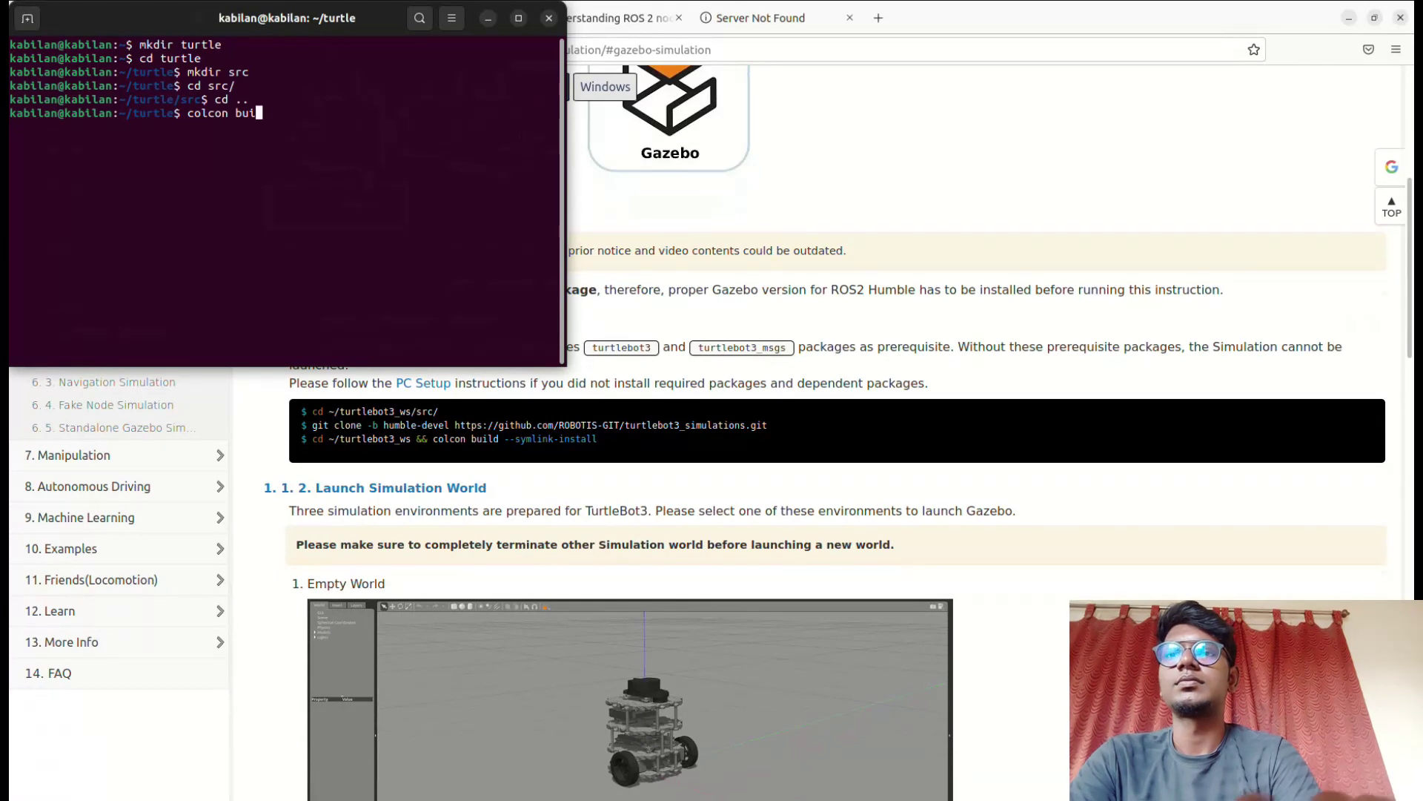
{"action": "type", "text": "ld"}
{"action": "key", "text": "Return"}
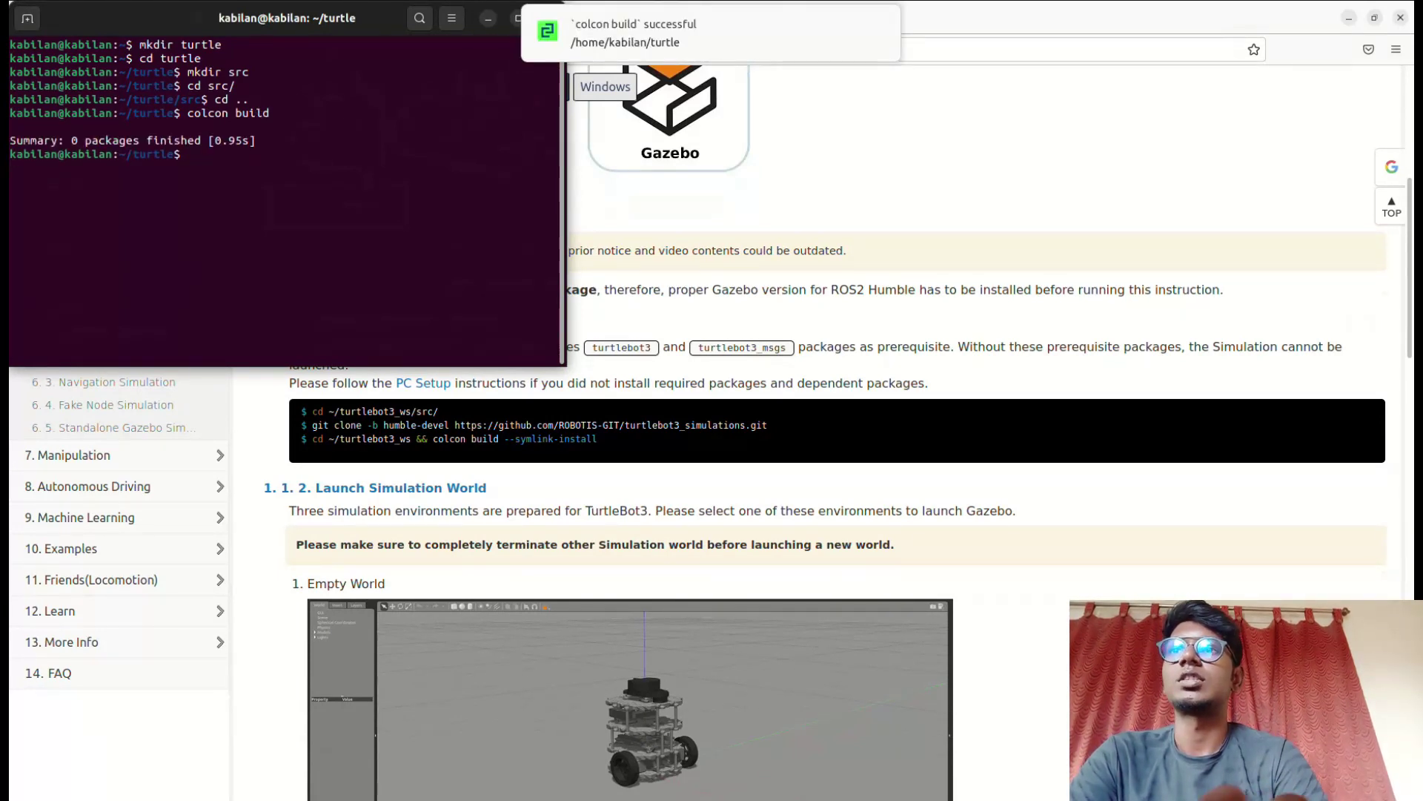
List the contents of the turtle workspace and examine the folders generated by the build alongside src
{"action": "type", "text": "ls"}
{"action": "key", "text": "Return"}
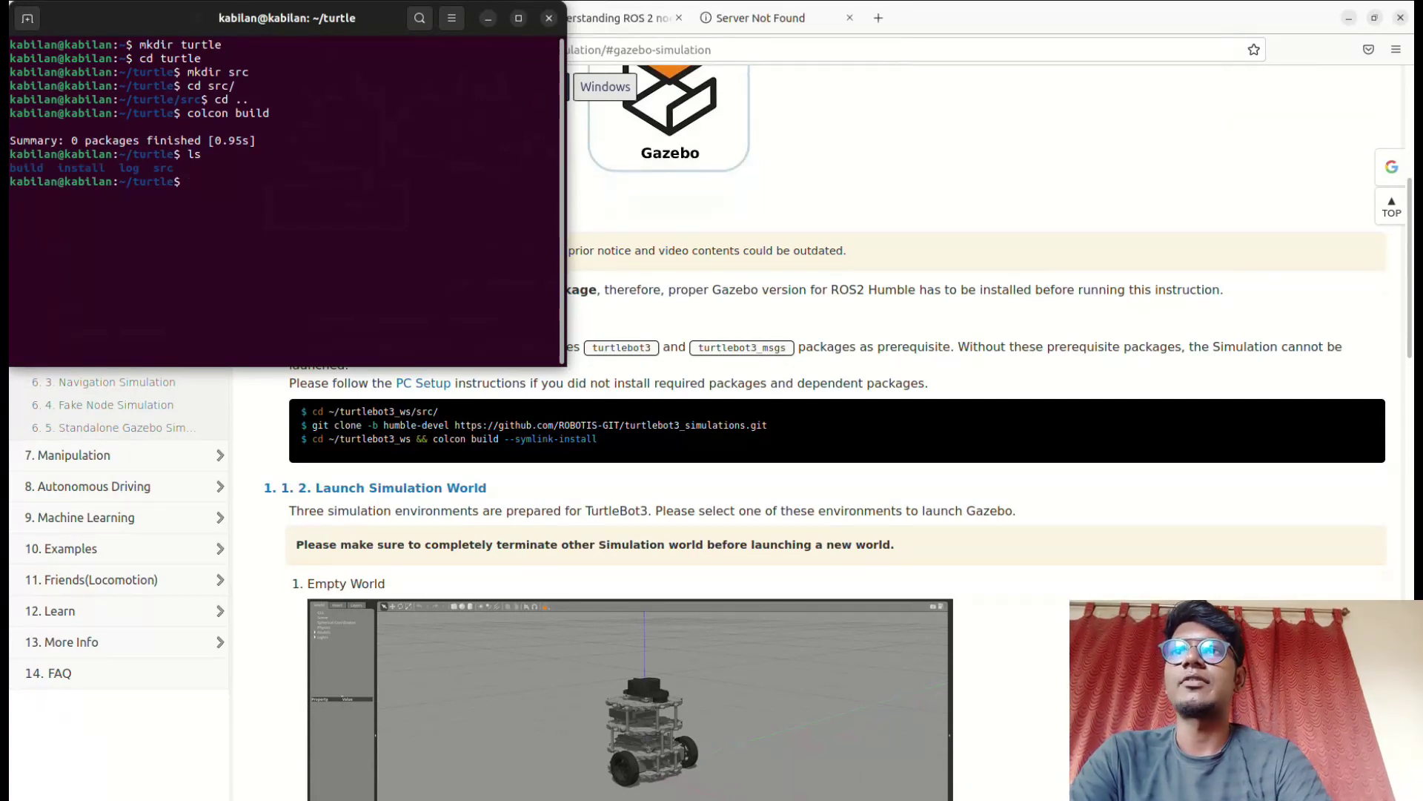
{"action": "left_click_drag", "start_coordinate": [154, 168], "coordinate": [166, 168]}
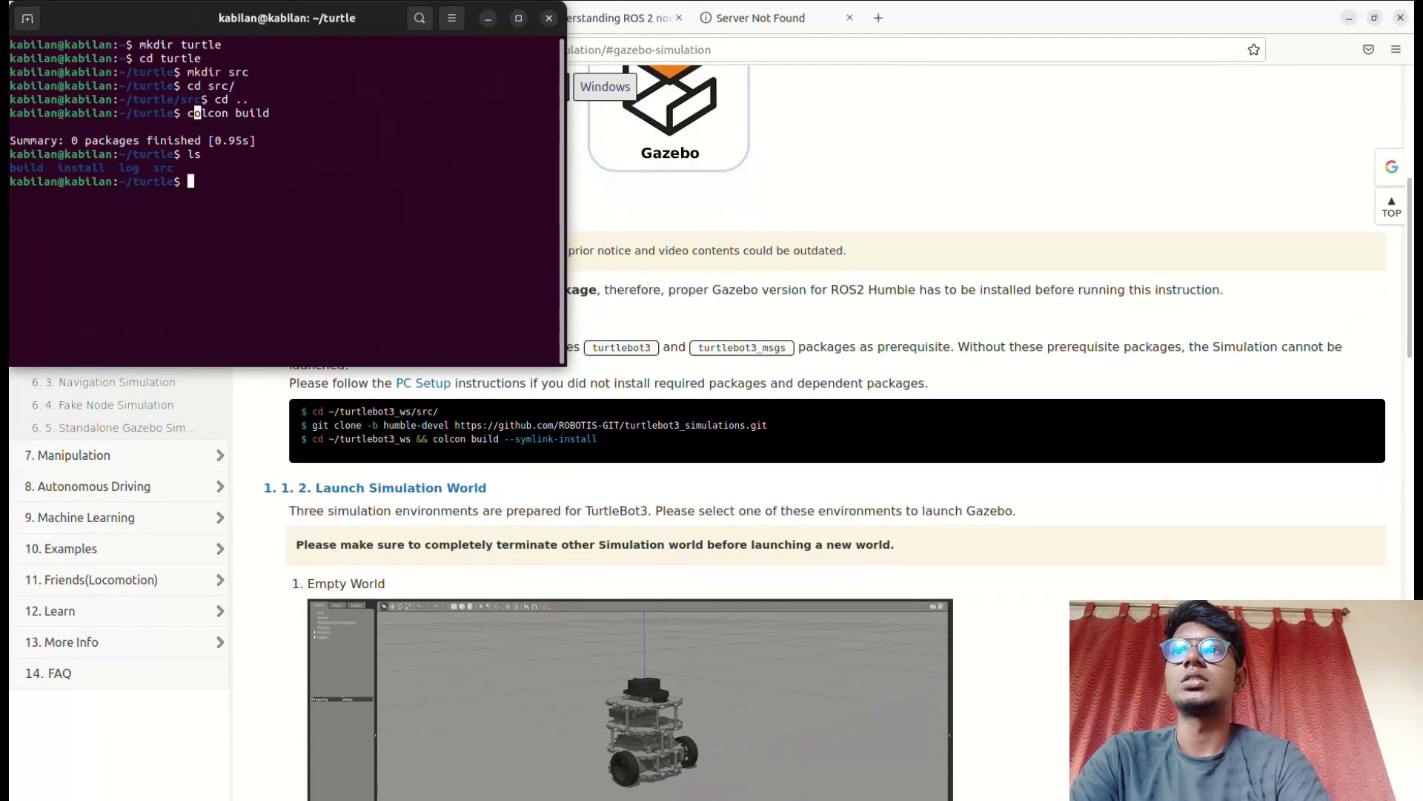
{"action": "left_click_drag", "start_coordinate": [195, 113], "coordinate": [264, 112]}
{"action": "double_click", "coordinate": [26, 168]}
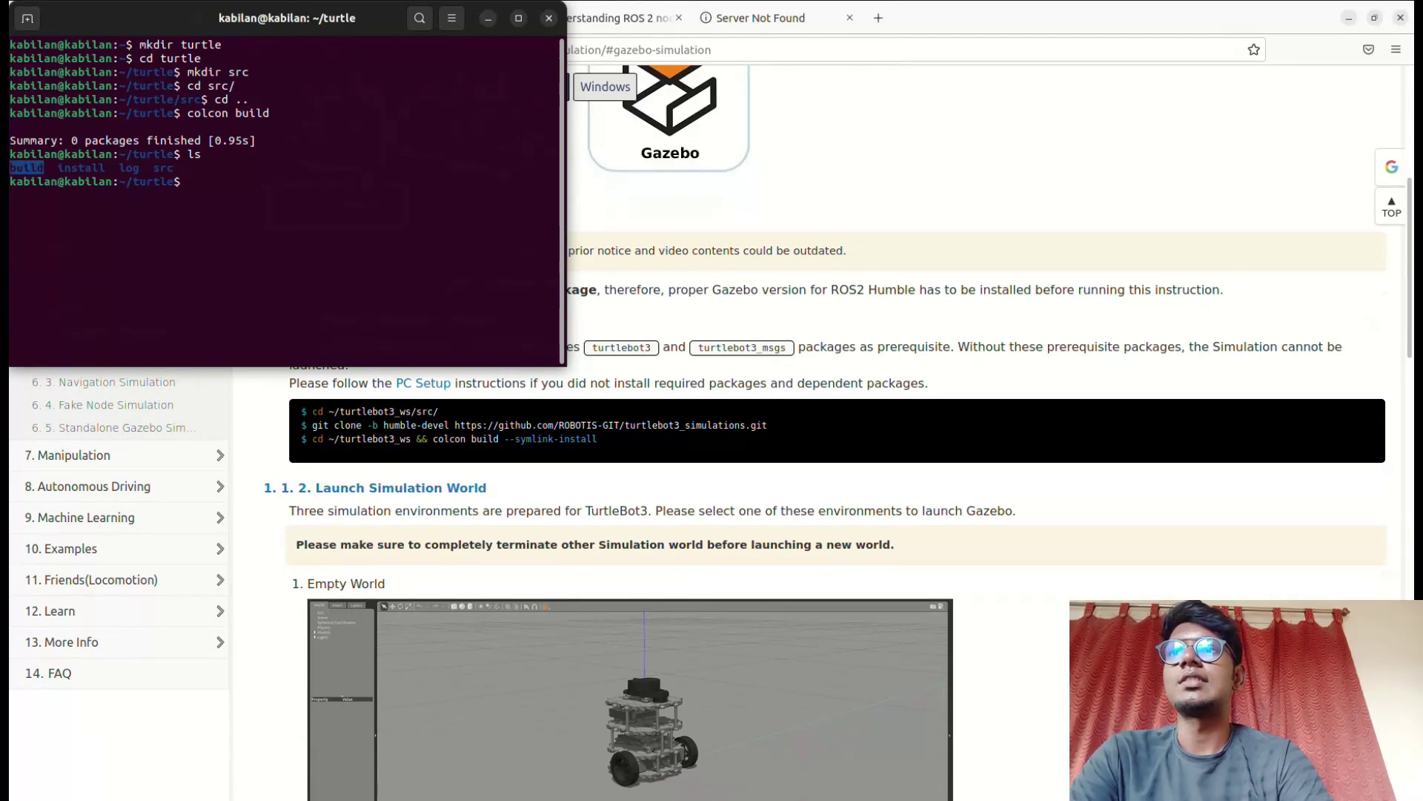
{"action": "left_click_drag", "start_coordinate": [26, 167], "coordinate": [132, 167]}
{"action": "left_click", "coordinate": [138, 169]}
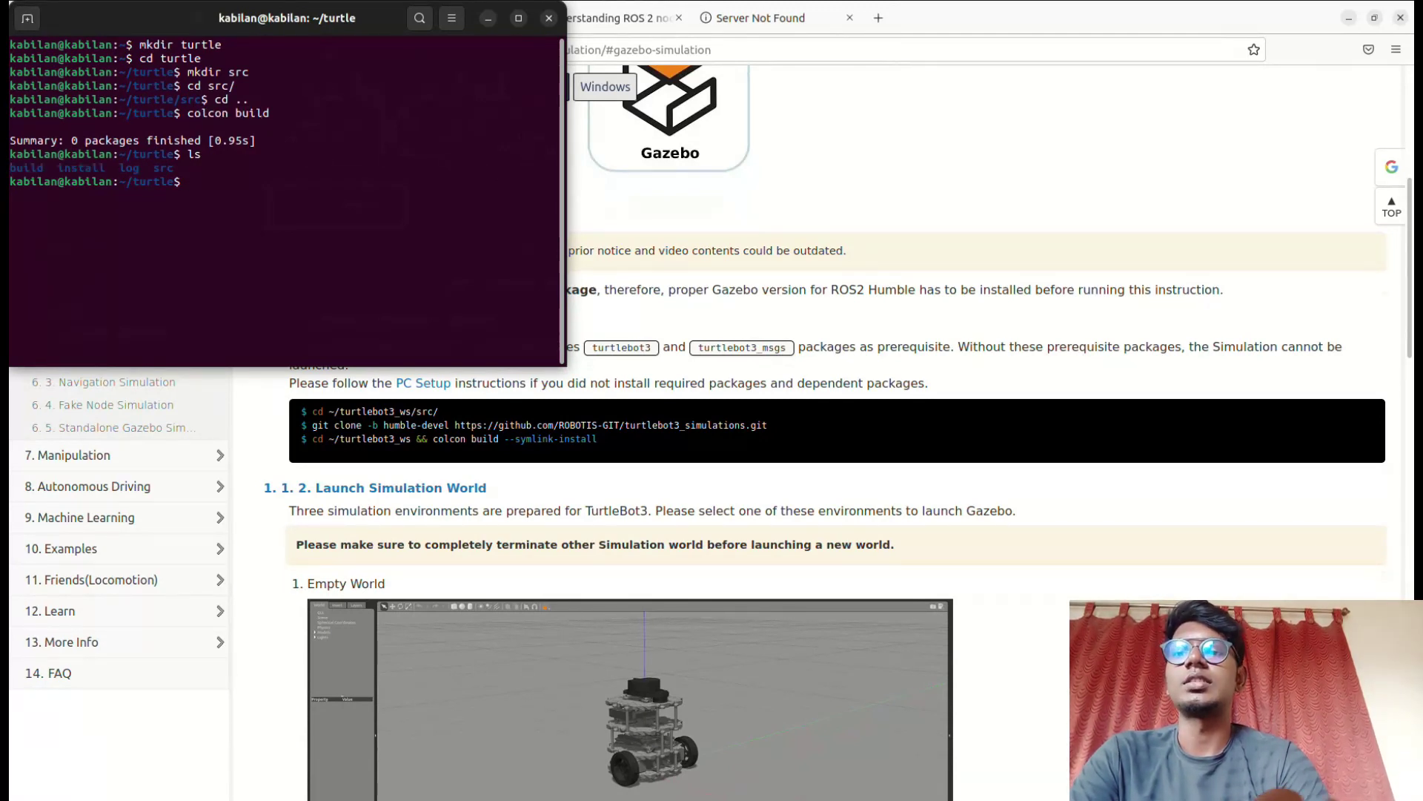
{"action": "type", "text": "cd s"}
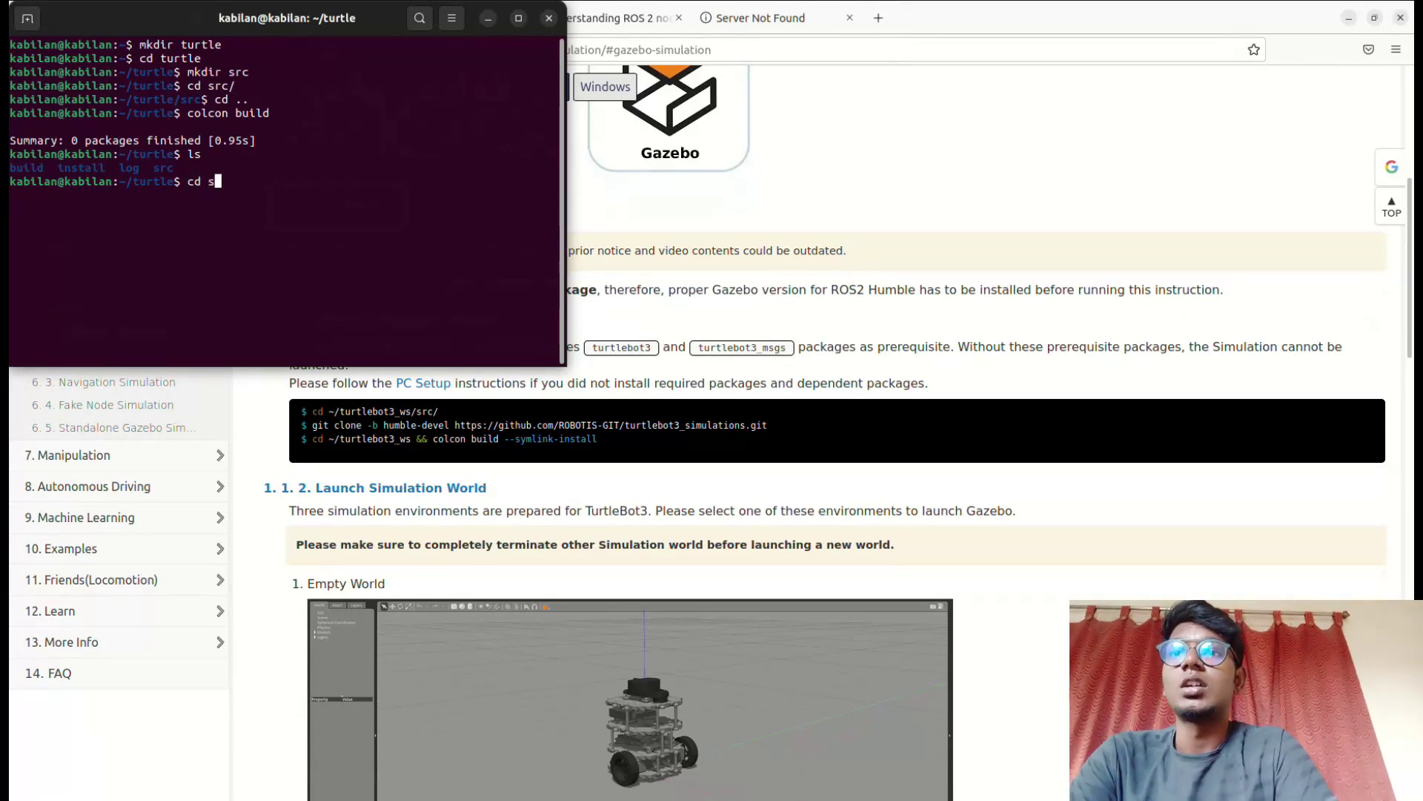
{"action": "key", "text": "Tab"}
{"action": "key", "text": "Return"}
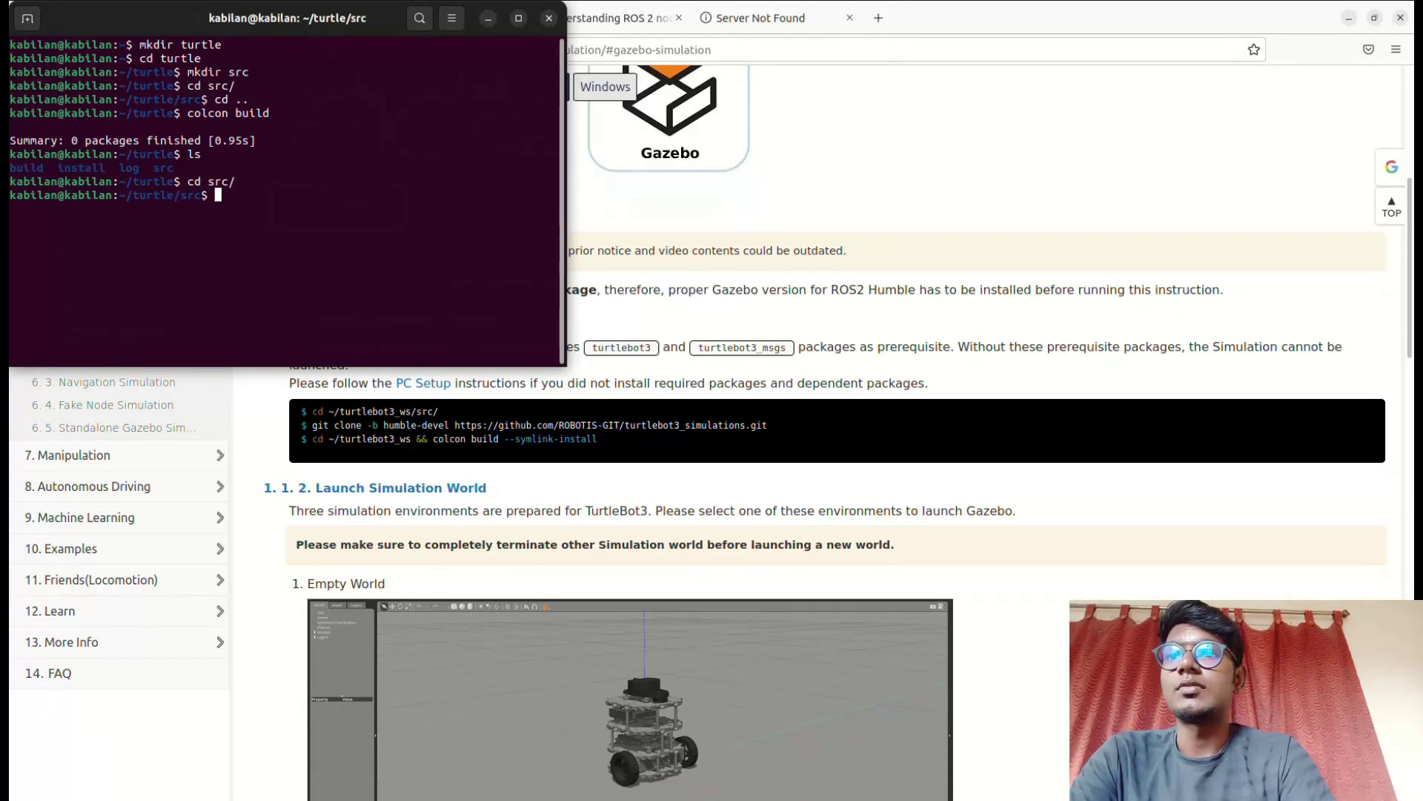
{"action": "key", "text": "alt+Tab"}
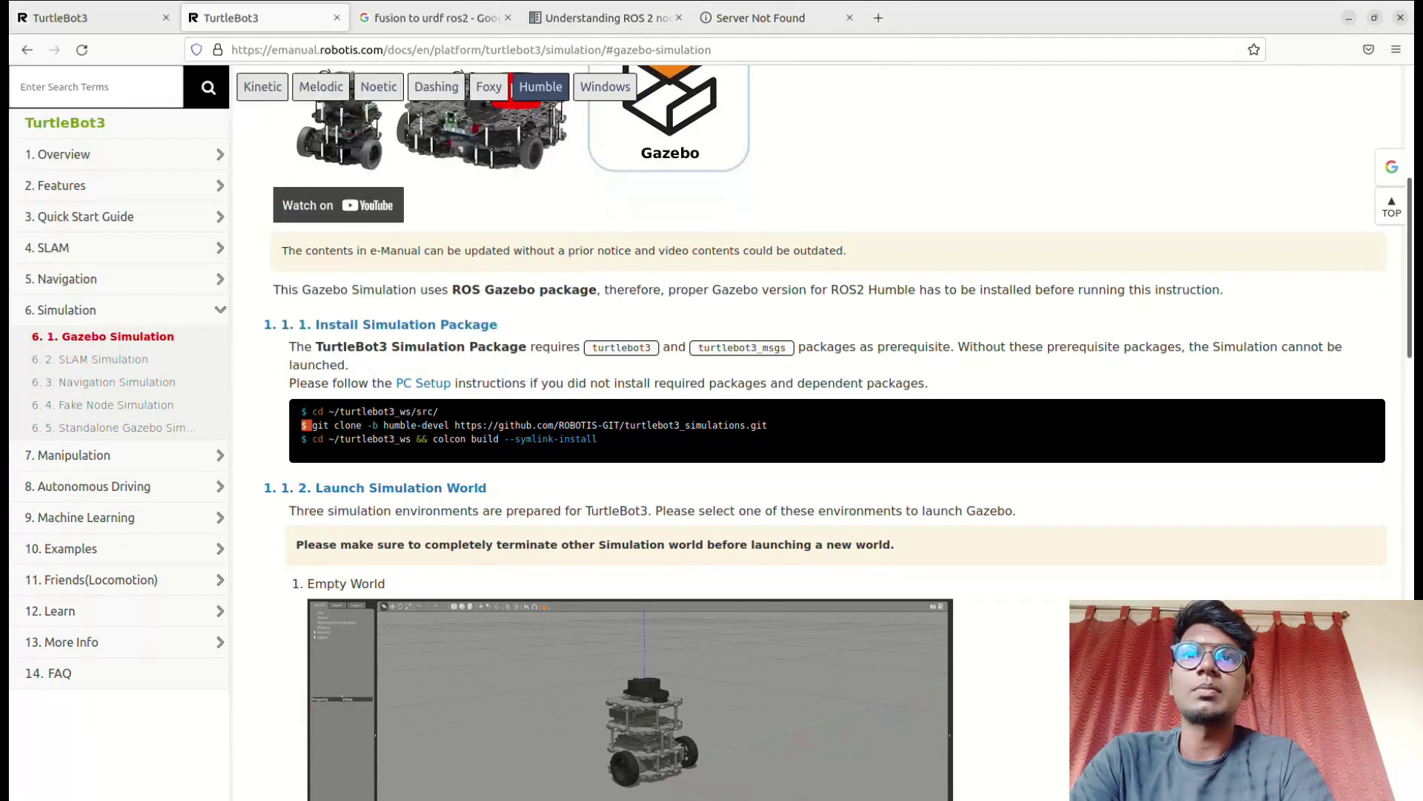
{"action": "left_click_drag", "start_coordinate": [312, 425], "coordinate": [768, 426]}
{"action": "key", "text": "ctrl+c"}
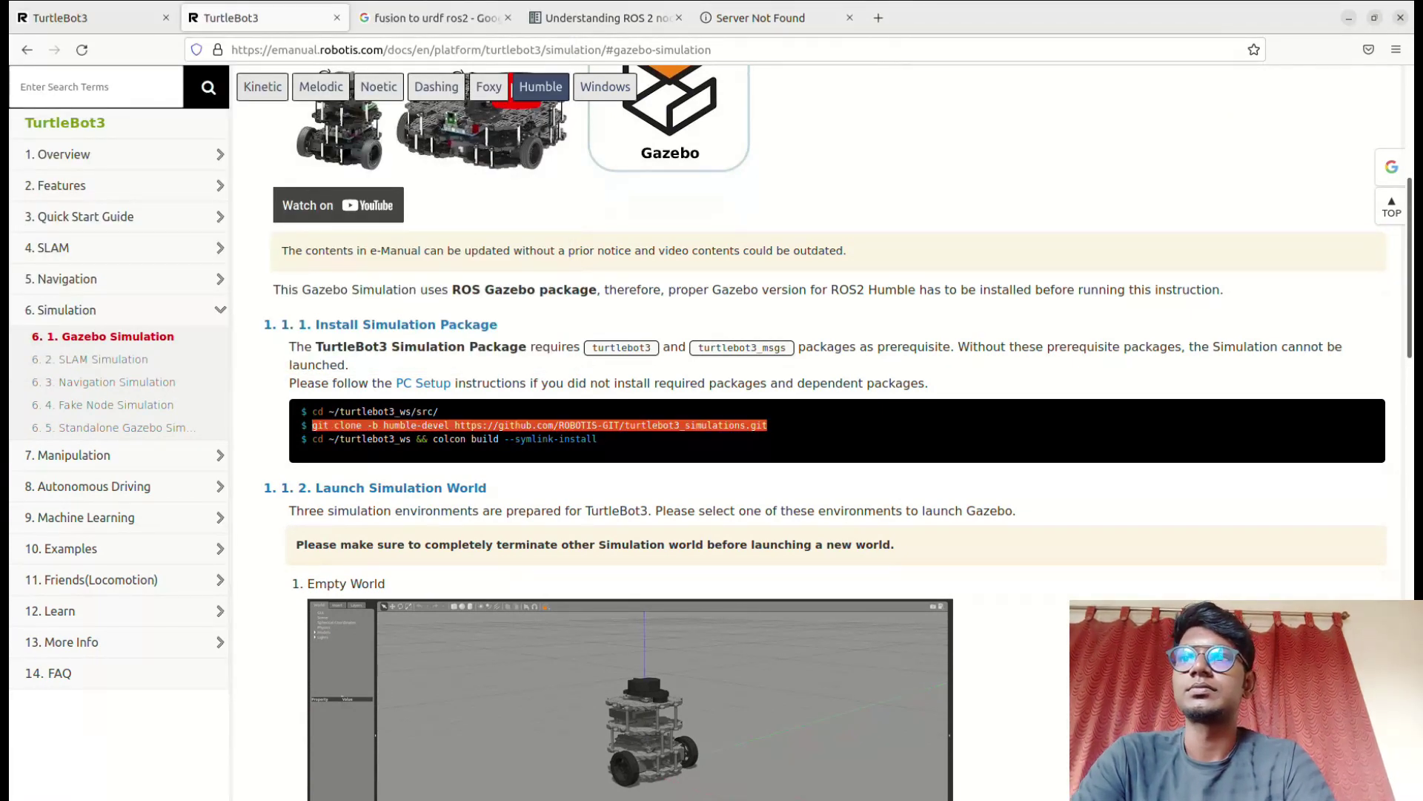
{"action": "key", "text": "alt+Tab"}
{"action": "key", "text": "ctrl+shift+v"}
{"action": "key", "text": "Return"}
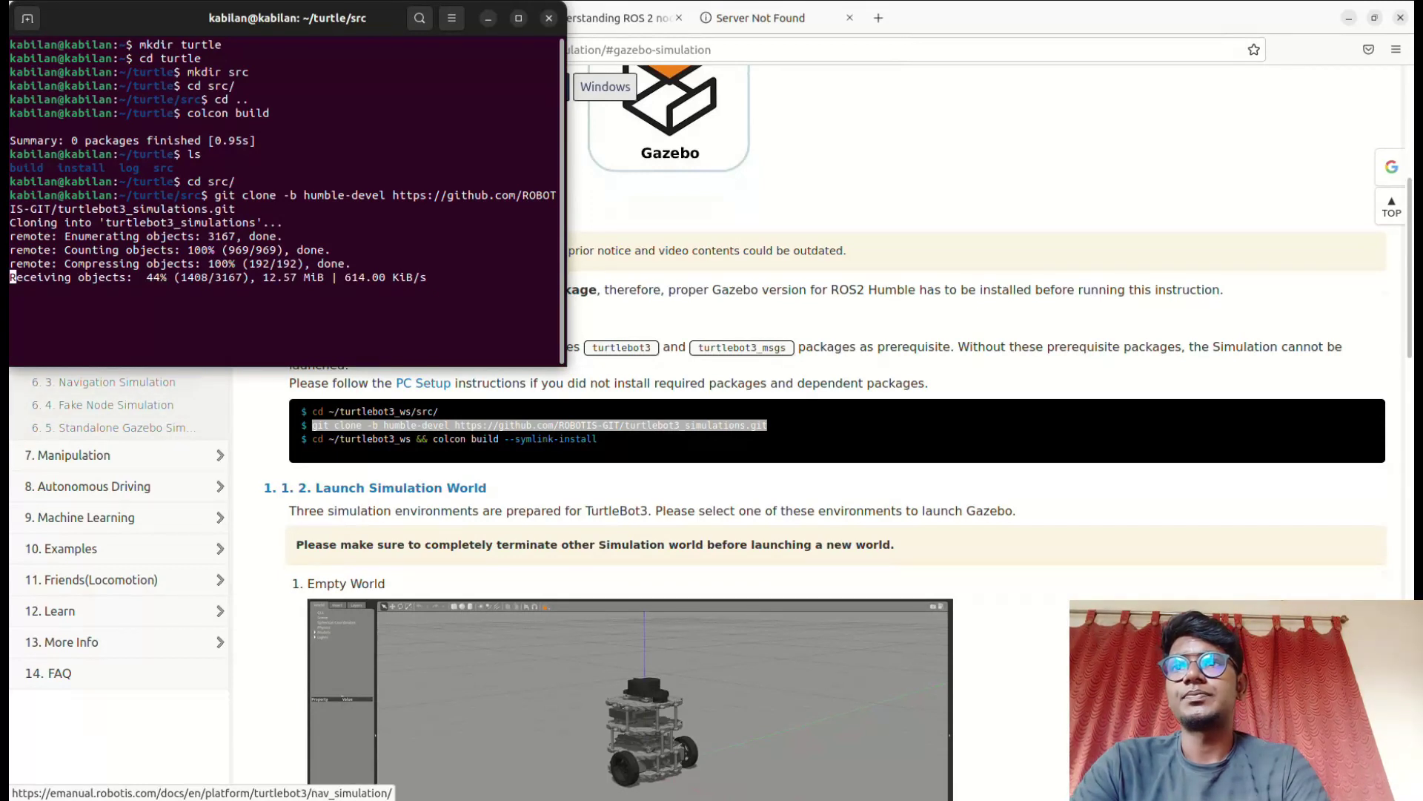
{"action": "left_click_drag", "start_coordinate": [288, 18], "coordinate": [310, 23]}
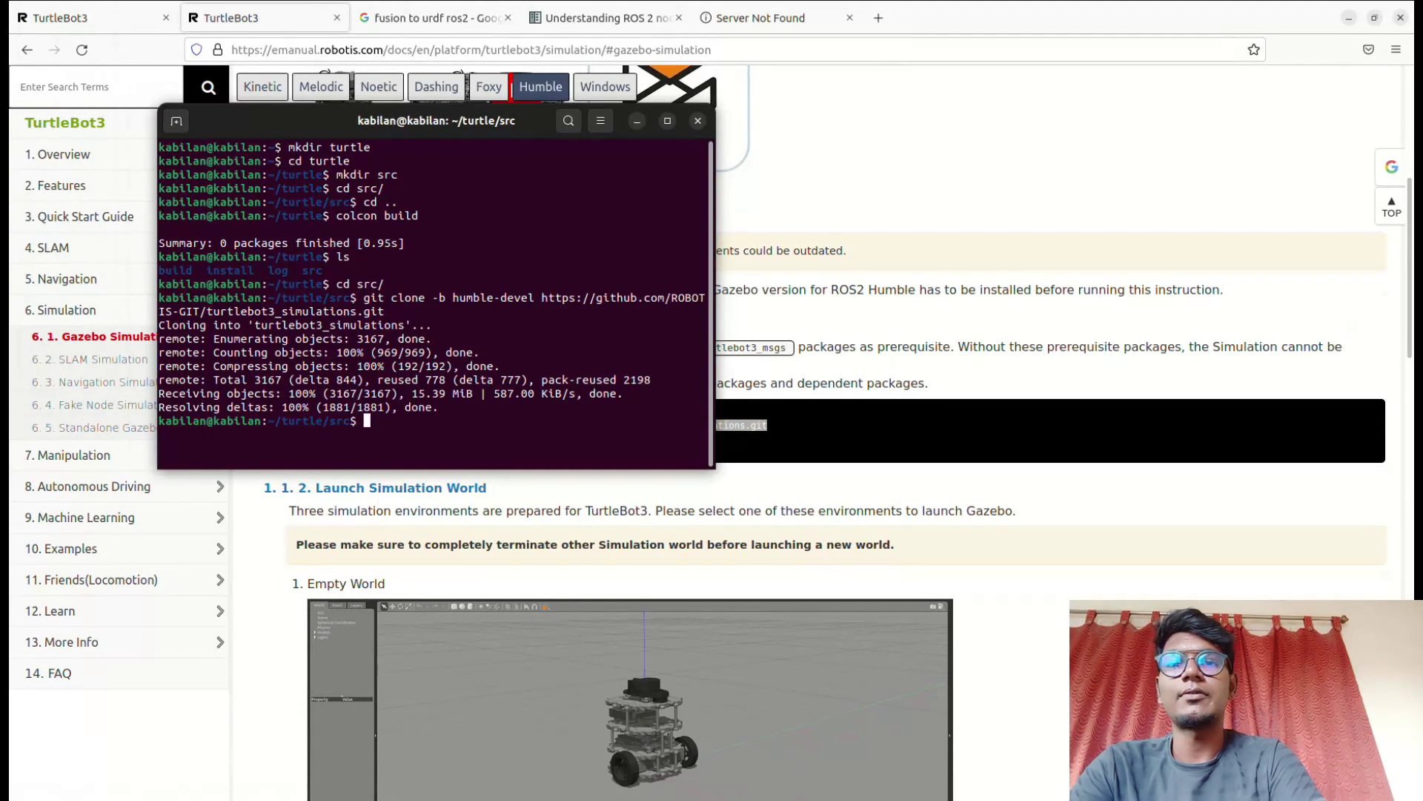
Change from the src folder back to the root of the turtle workspace
{"action": "type", "text": "cd"}
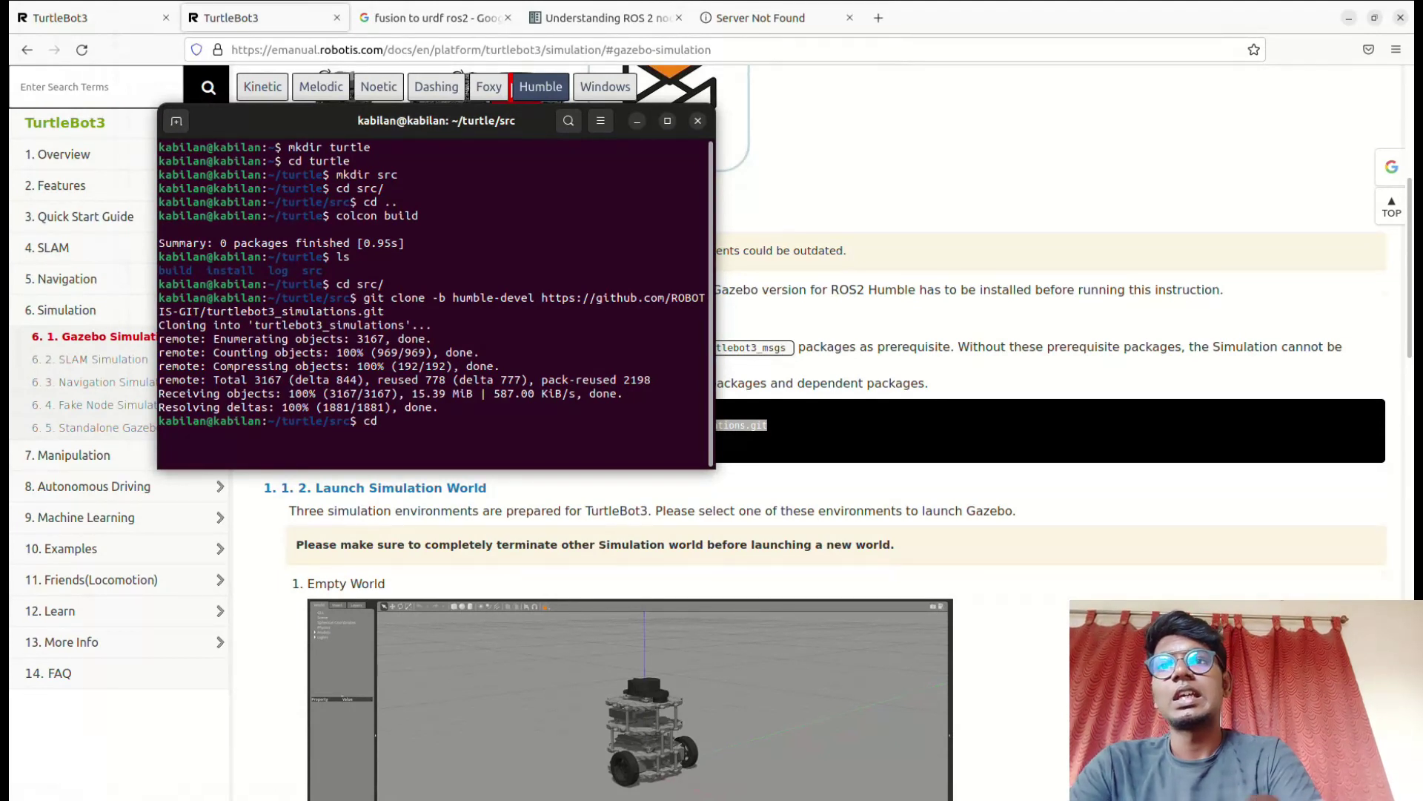
{"action": "type", "text": " ."}
{"action": "key", "text": "Return"}
{"action": "key", "text": "Up"}
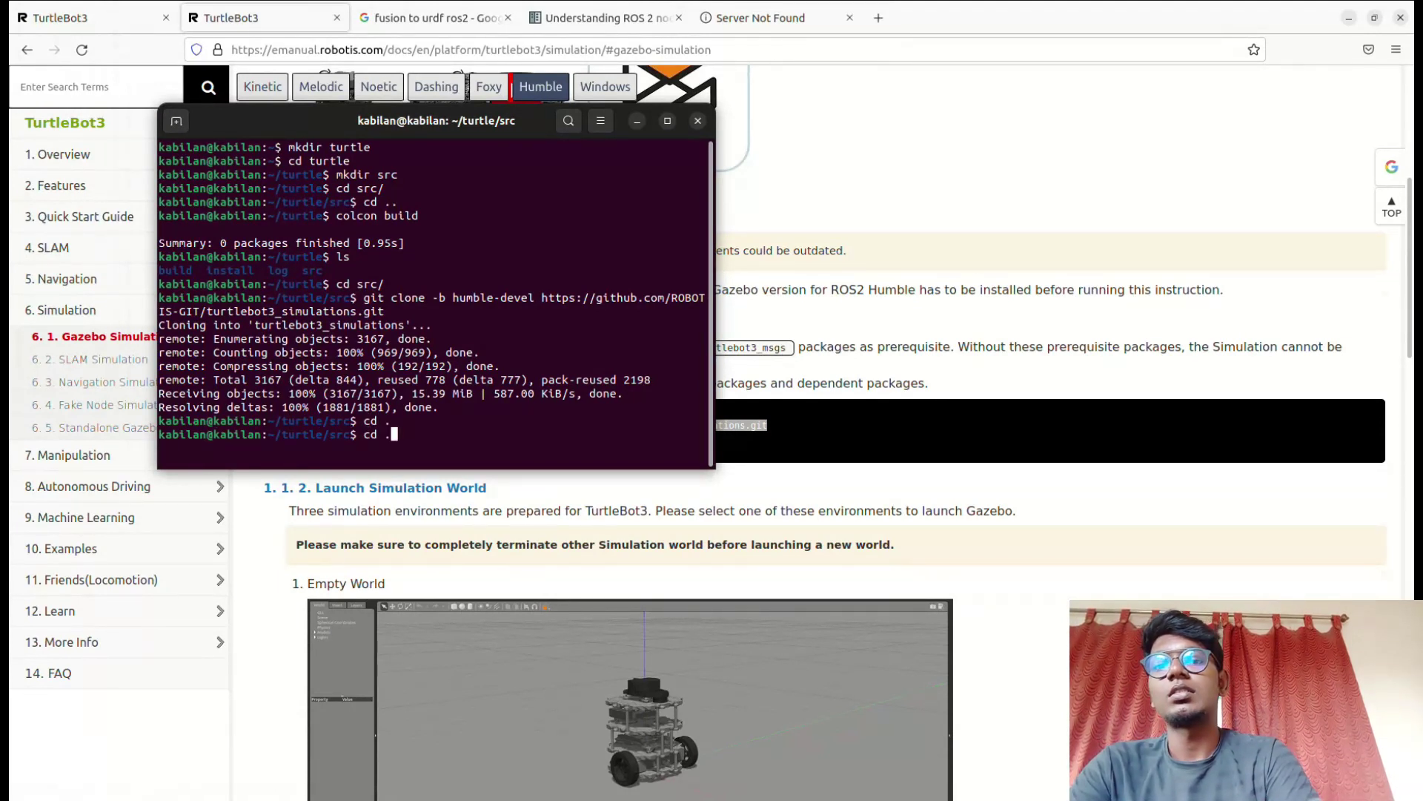
{"action": "type", "text": "."}
{"action": "key", "text": "Return"}
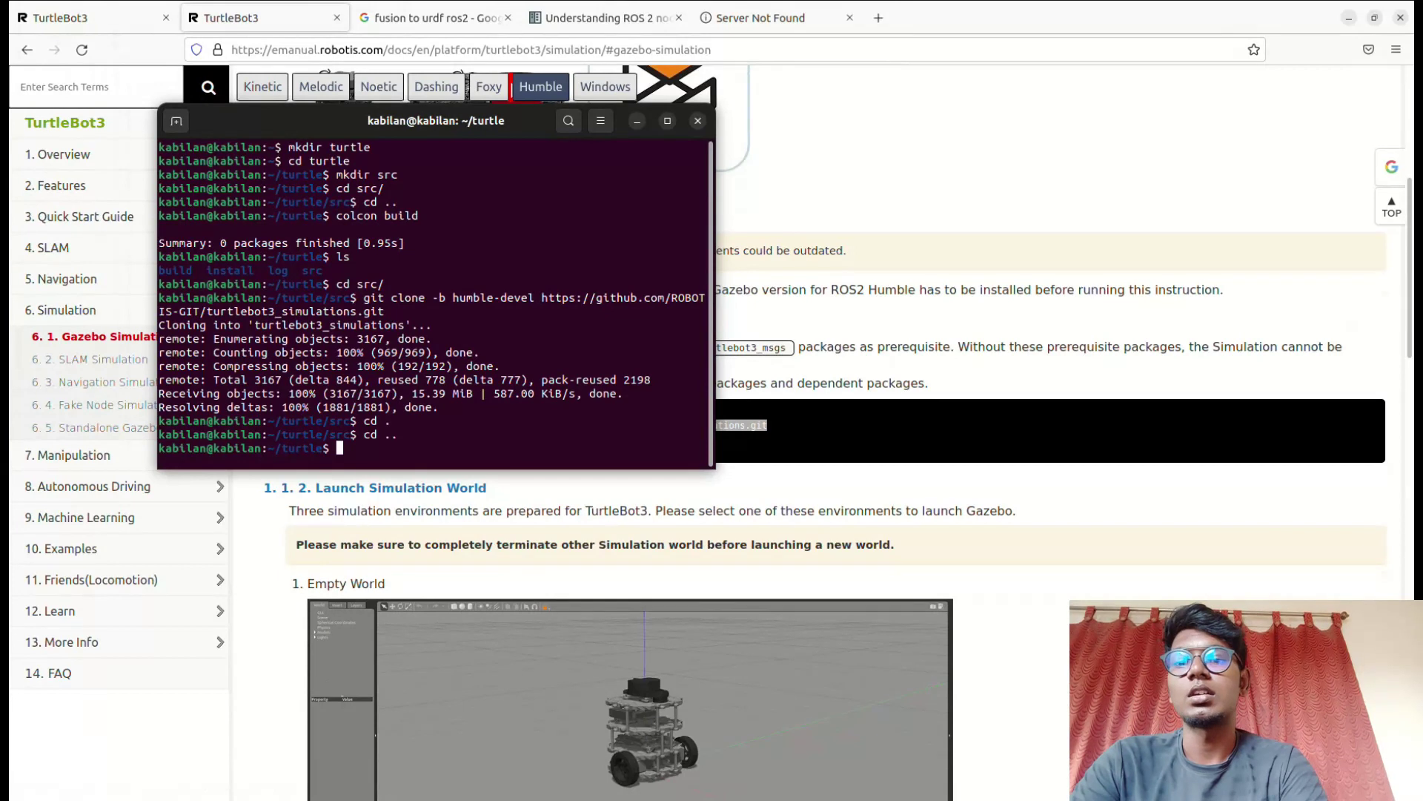
Build the cloned TurtleBot3 simulation packages with colcon build in the workspace root
{"action": "type", "text": "colcon"}
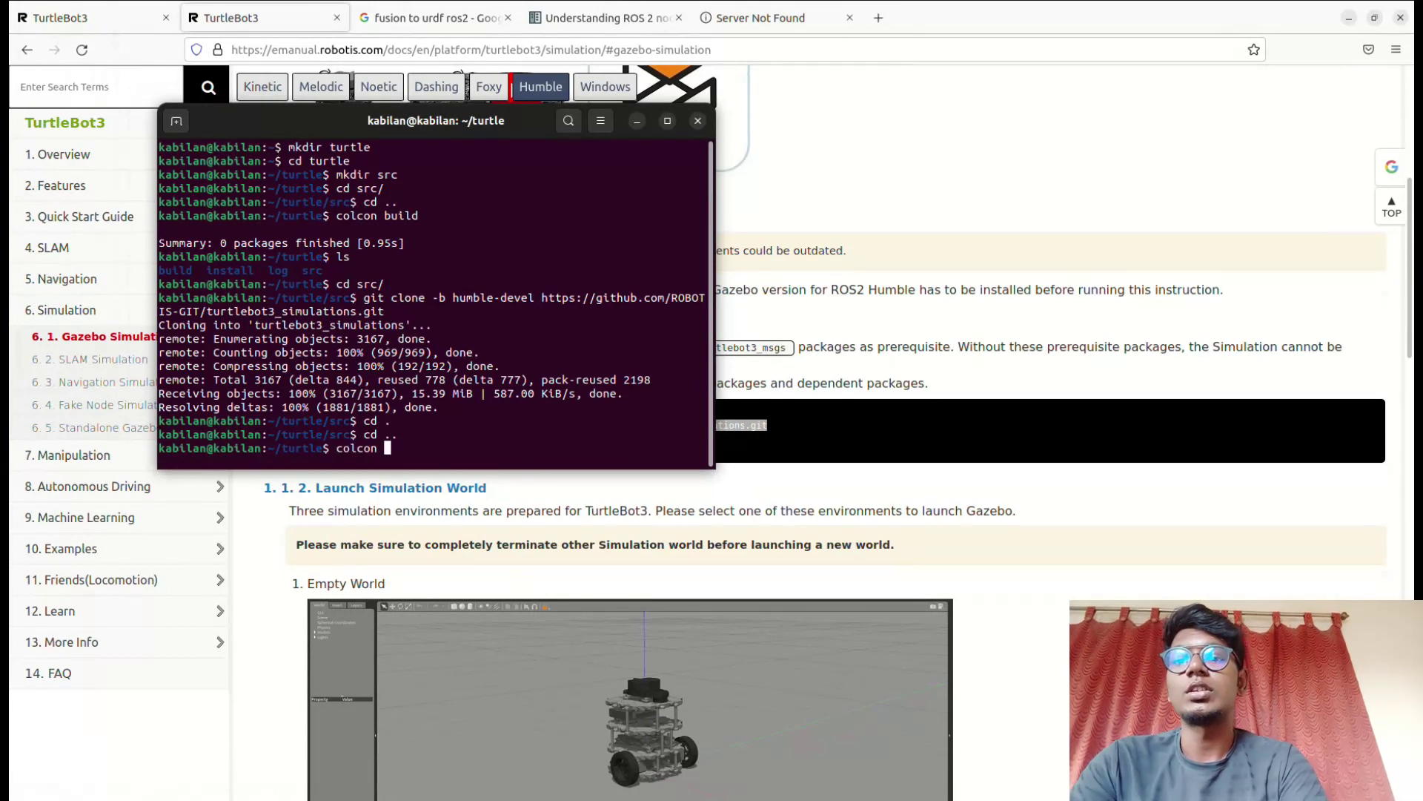
{"action": "type", "text": " build/"}
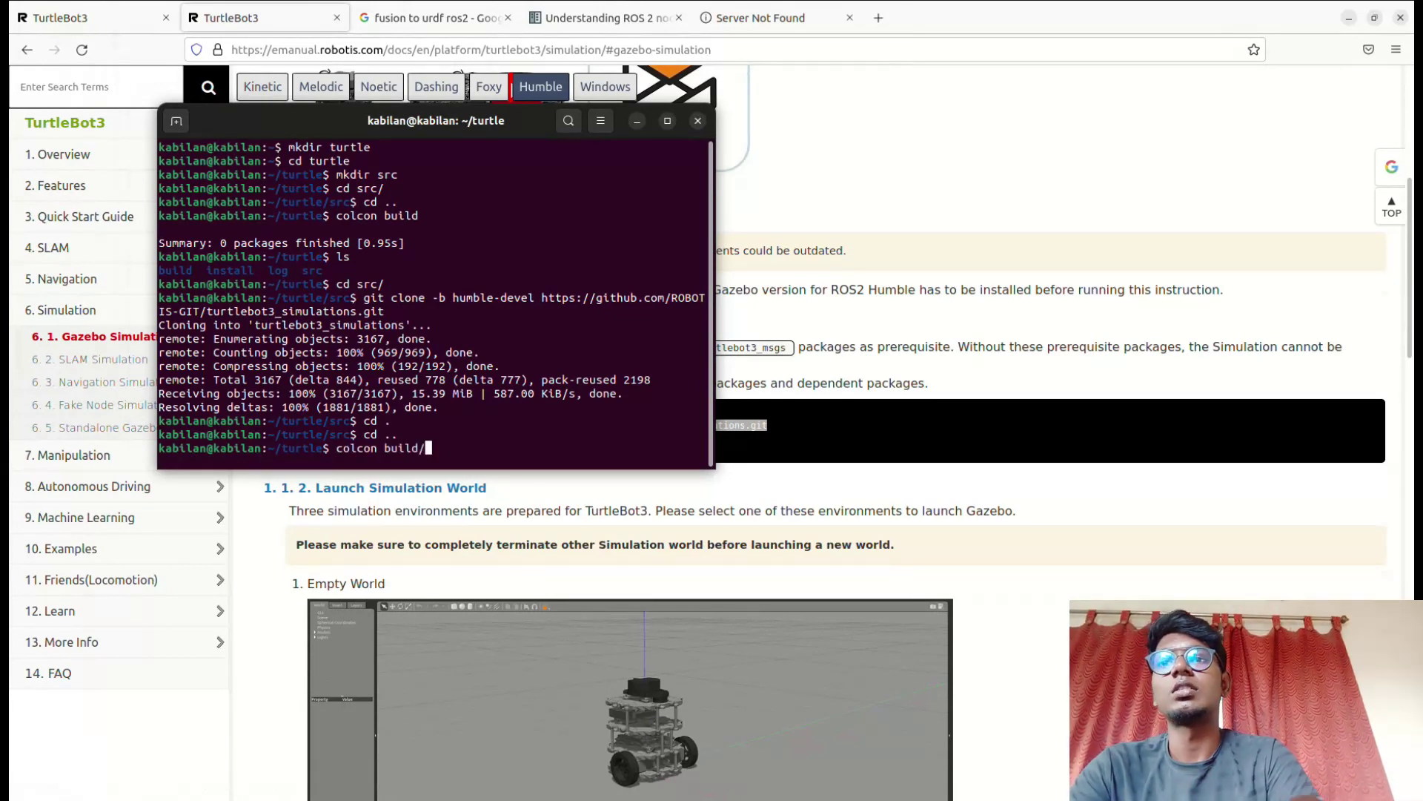
{"action": "key", "text": "Return"}
{"action": "key", "text": "Up"}
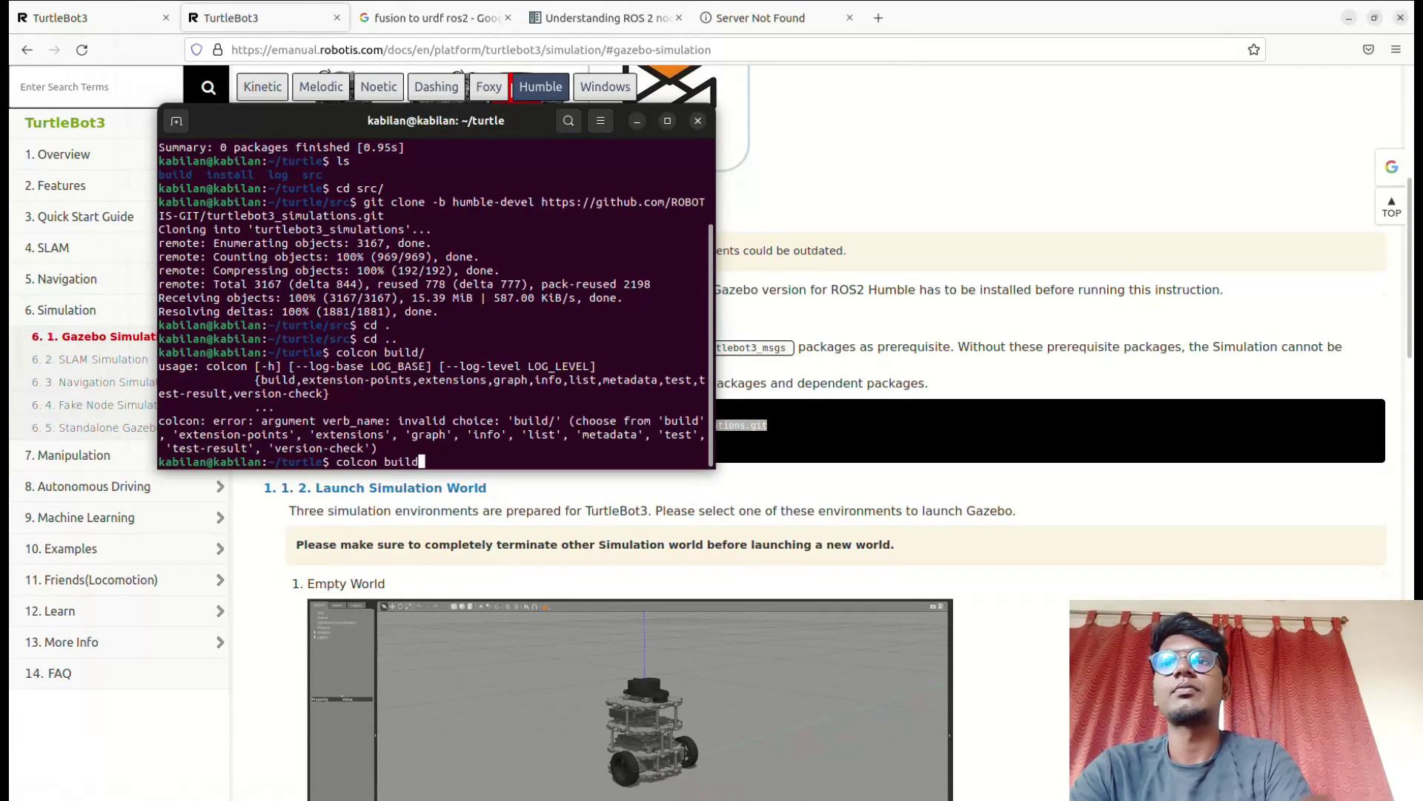
{"action": "key", "text": "BackSpace"}
{"action": "key", "text": "Return"}
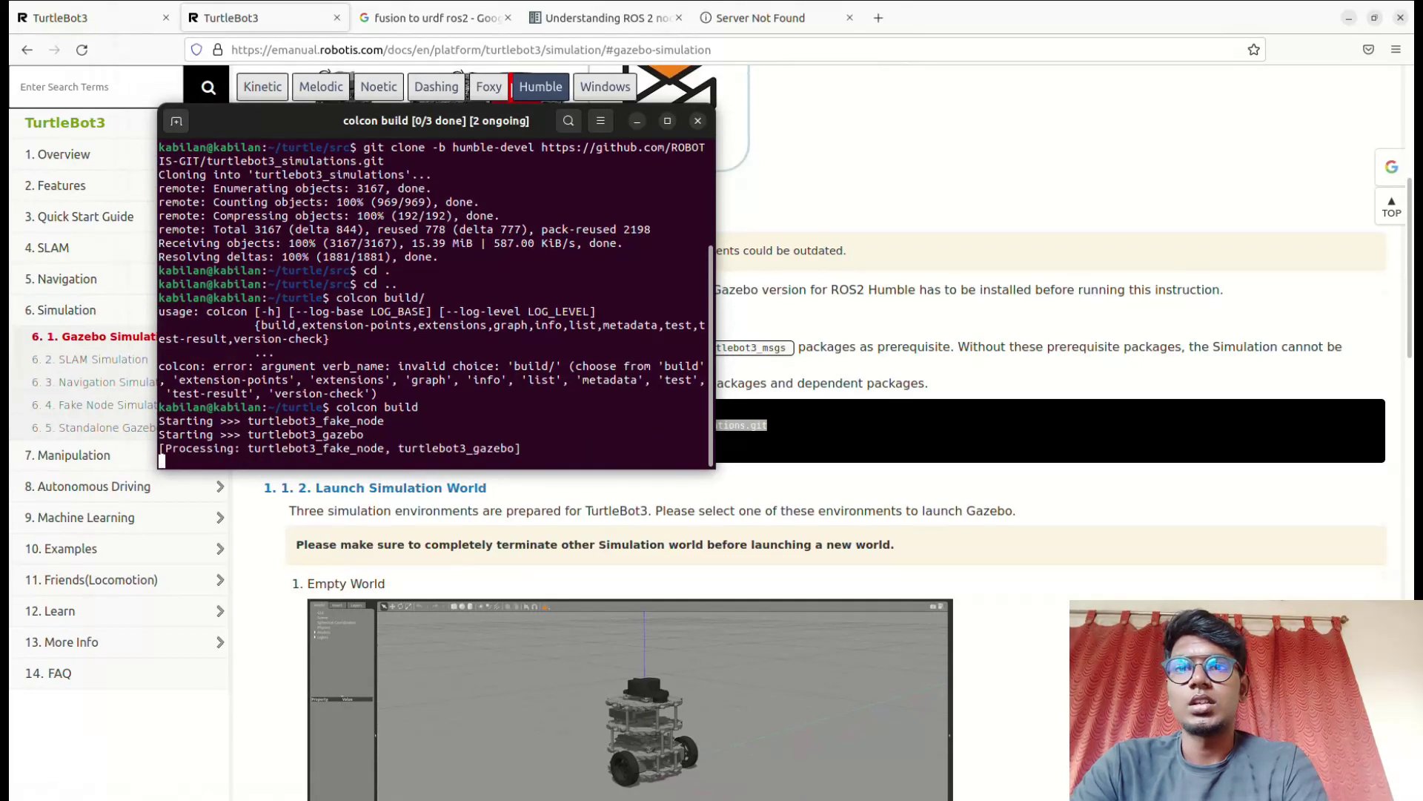
Open a second terminal tab, and select the export TURTLEBOT3_MODEL=waffle command under TurtleBot3 World in the e-Manual
{"action": "key", "text": "ctrl+shift+t"}
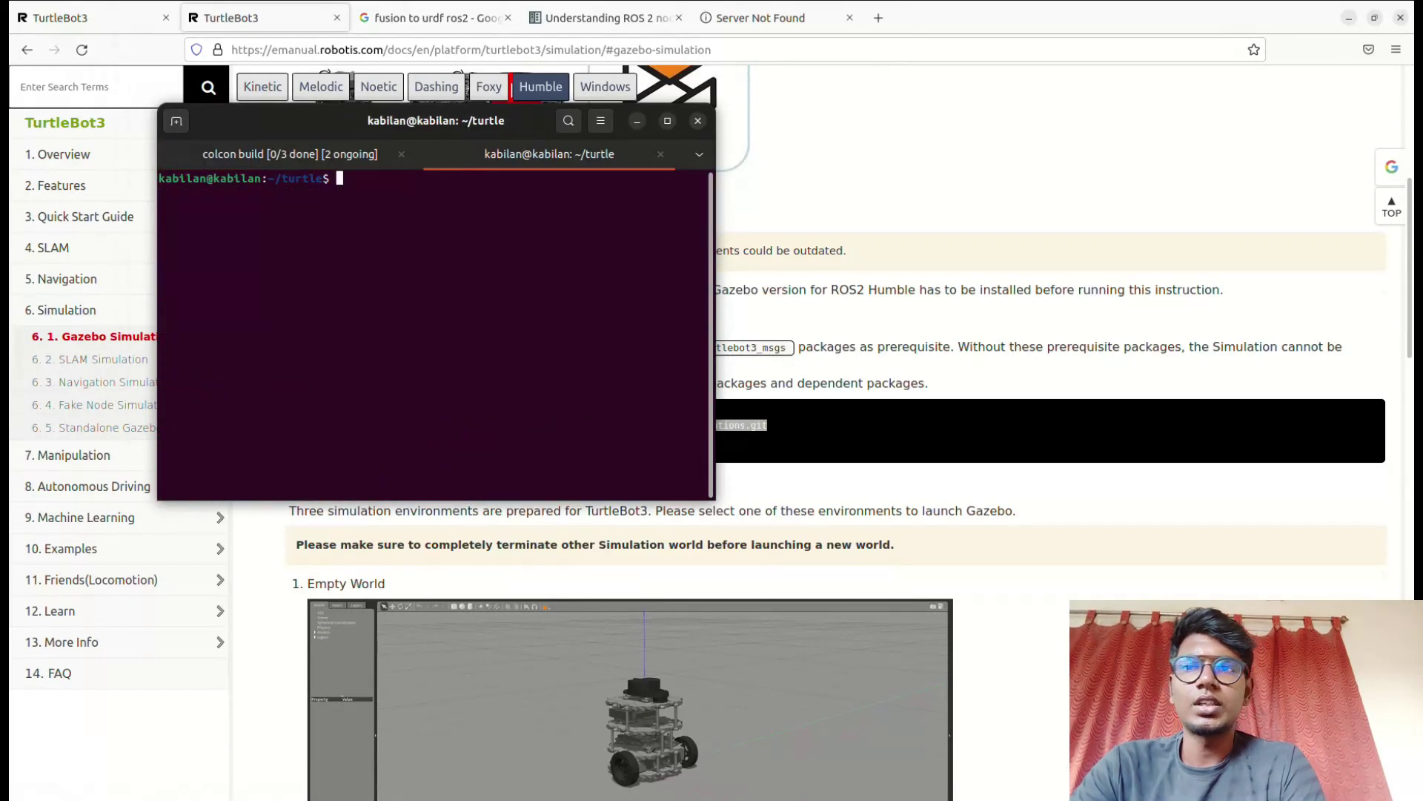
{"action": "key", "text": "alt+Tab"}
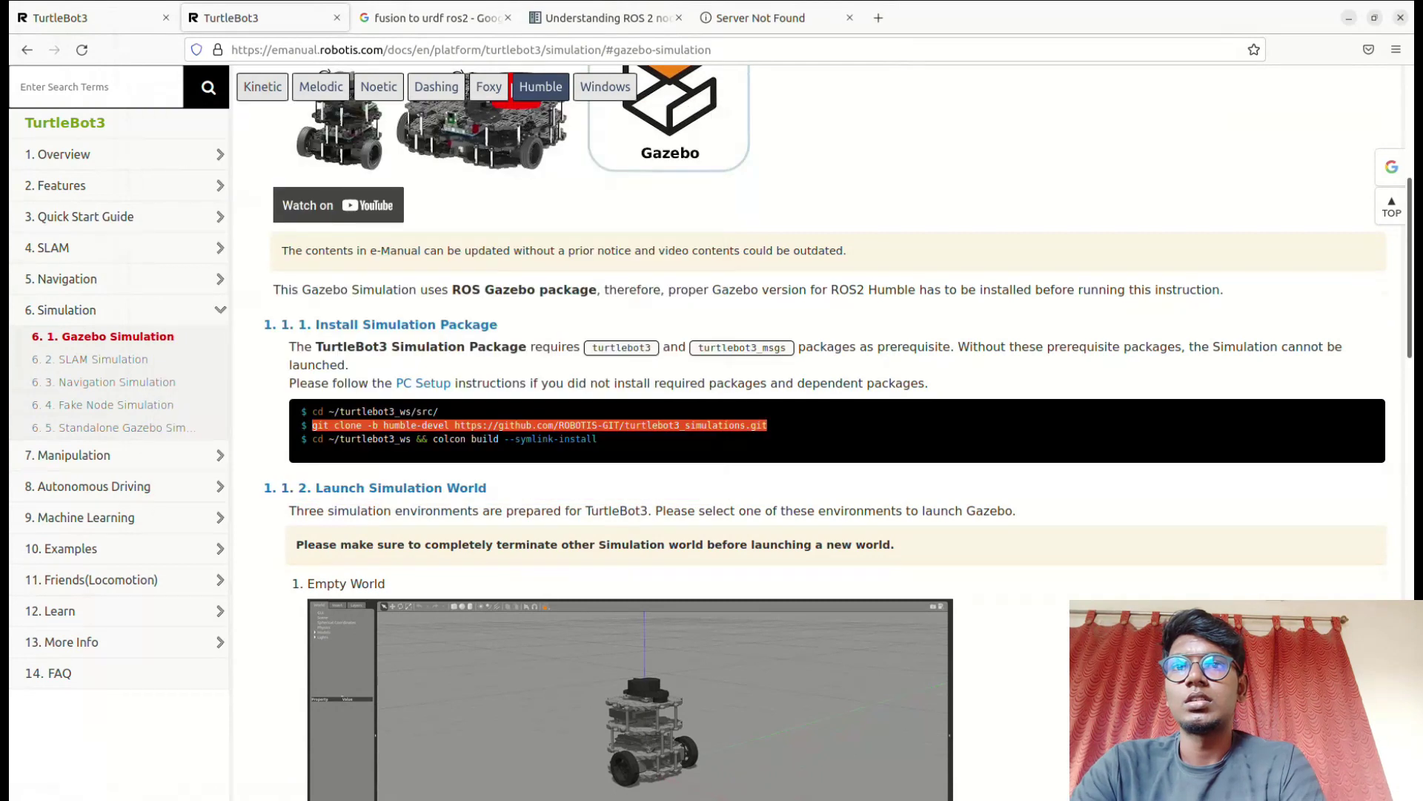
{"action": "scroll", "coordinate": [828, 445], "scroll_direction": "down", "scroll_amount": 1}
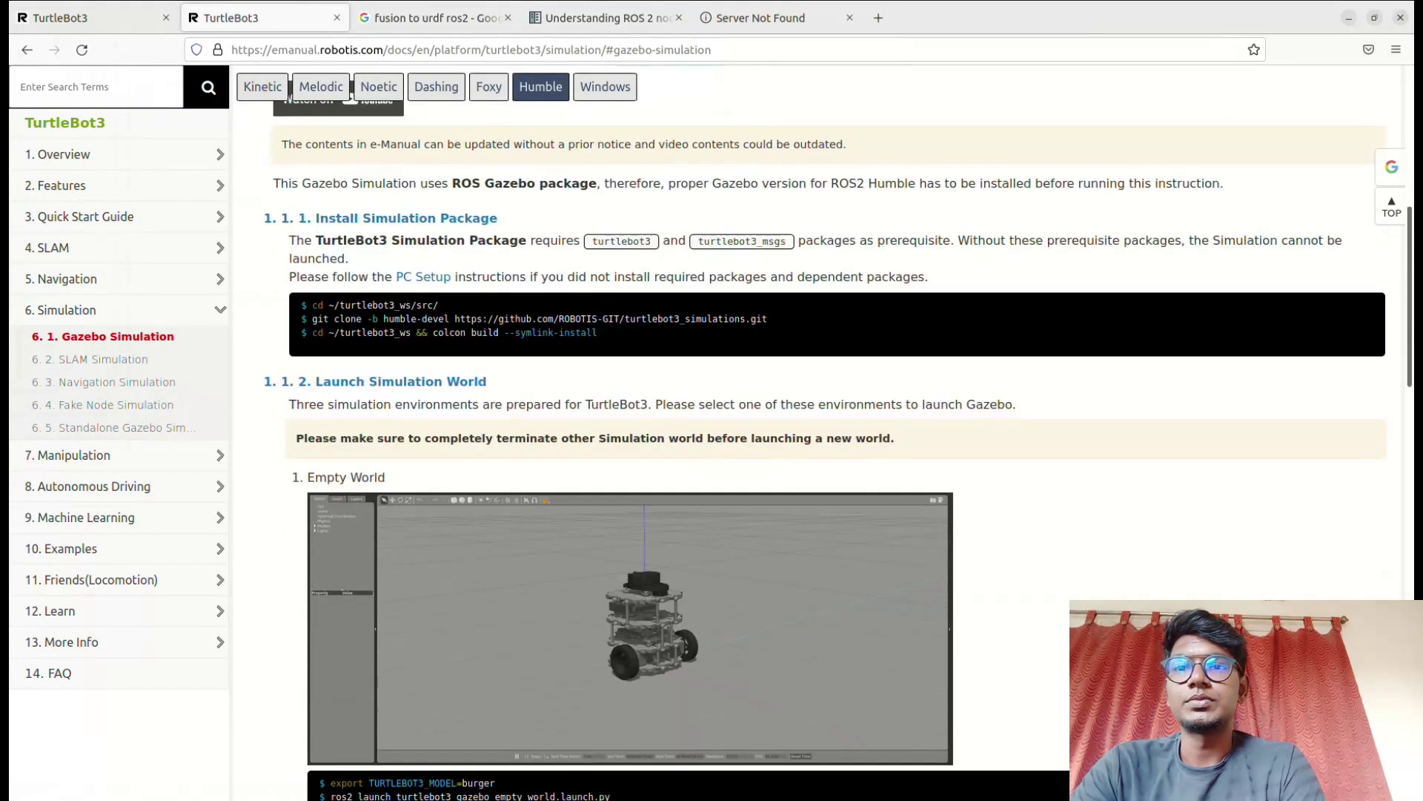
{"action": "scroll", "coordinate": [828, 445], "scroll_direction": "down", "scroll_amount": 3}
{"action": "scroll", "coordinate": [828, 445], "scroll_direction": "down", "scroll_amount": 2}
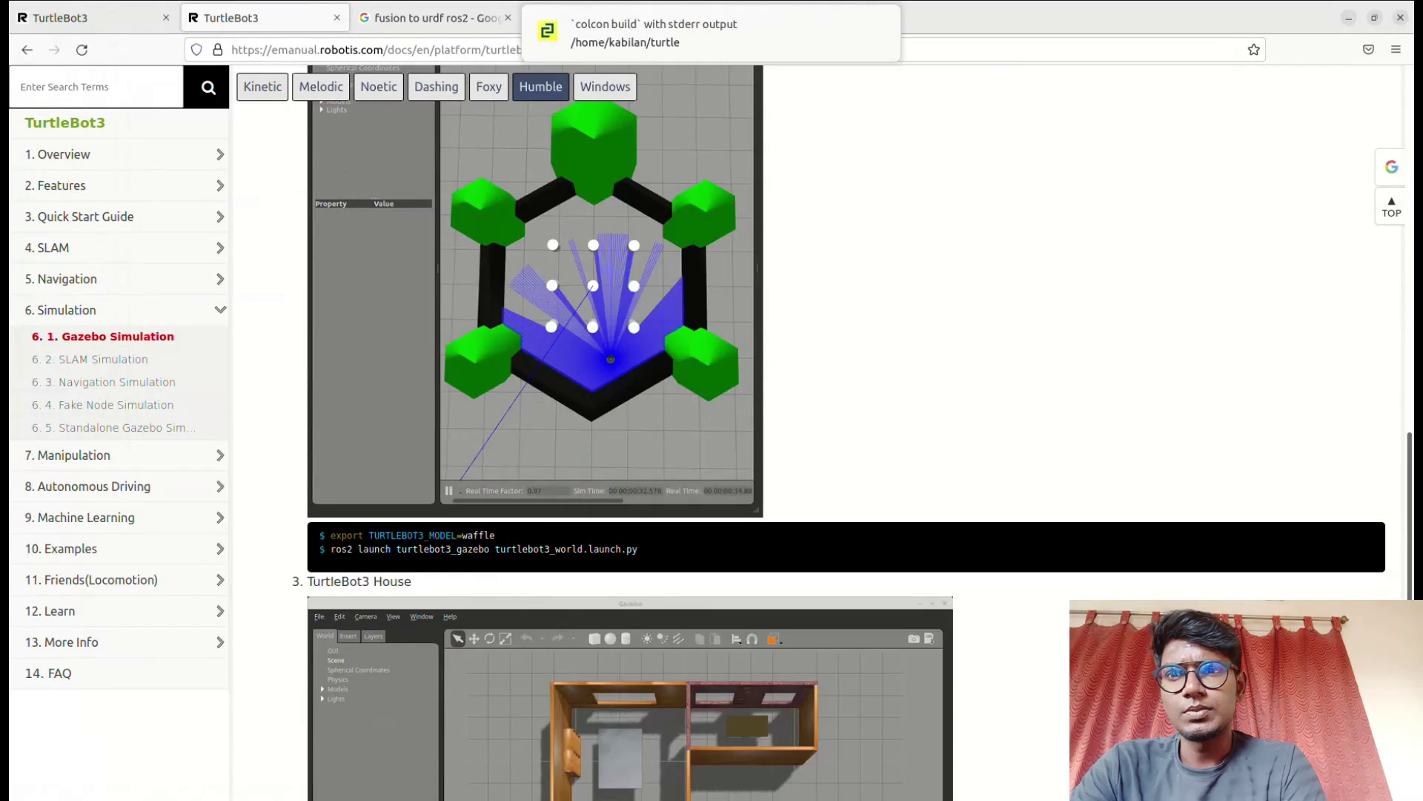
{"action": "scroll", "coordinate": [828, 445], "scroll_direction": "down", "scroll_amount": 3}
{"action": "left_click_drag", "start_coordinate": [330, 534], "coordinate": [495, 535]}
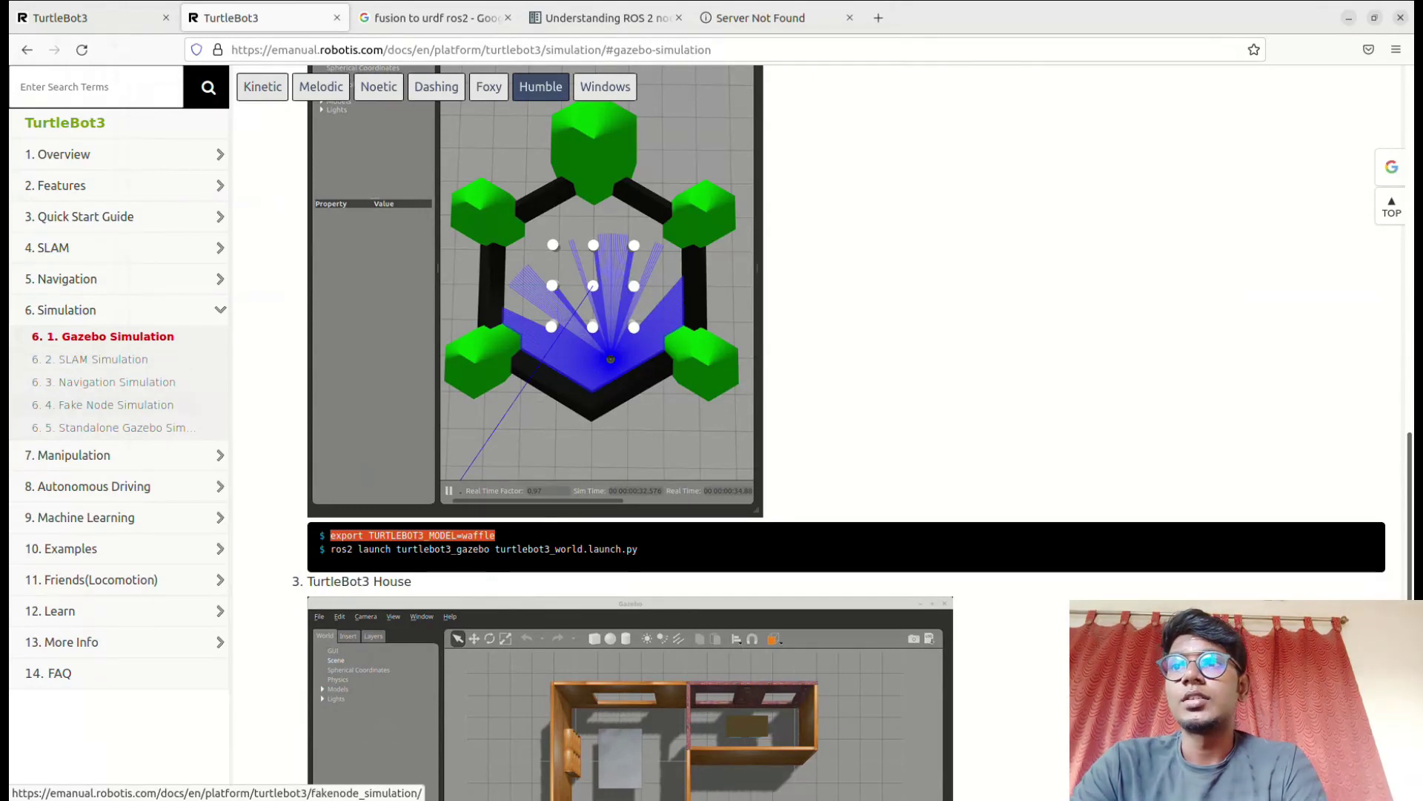
Check the colcon build output in the first terminal tab and return to the e-Manual's TurtleBot3 World commands
{"action": "left_click", "coordinate": [5, 393]}
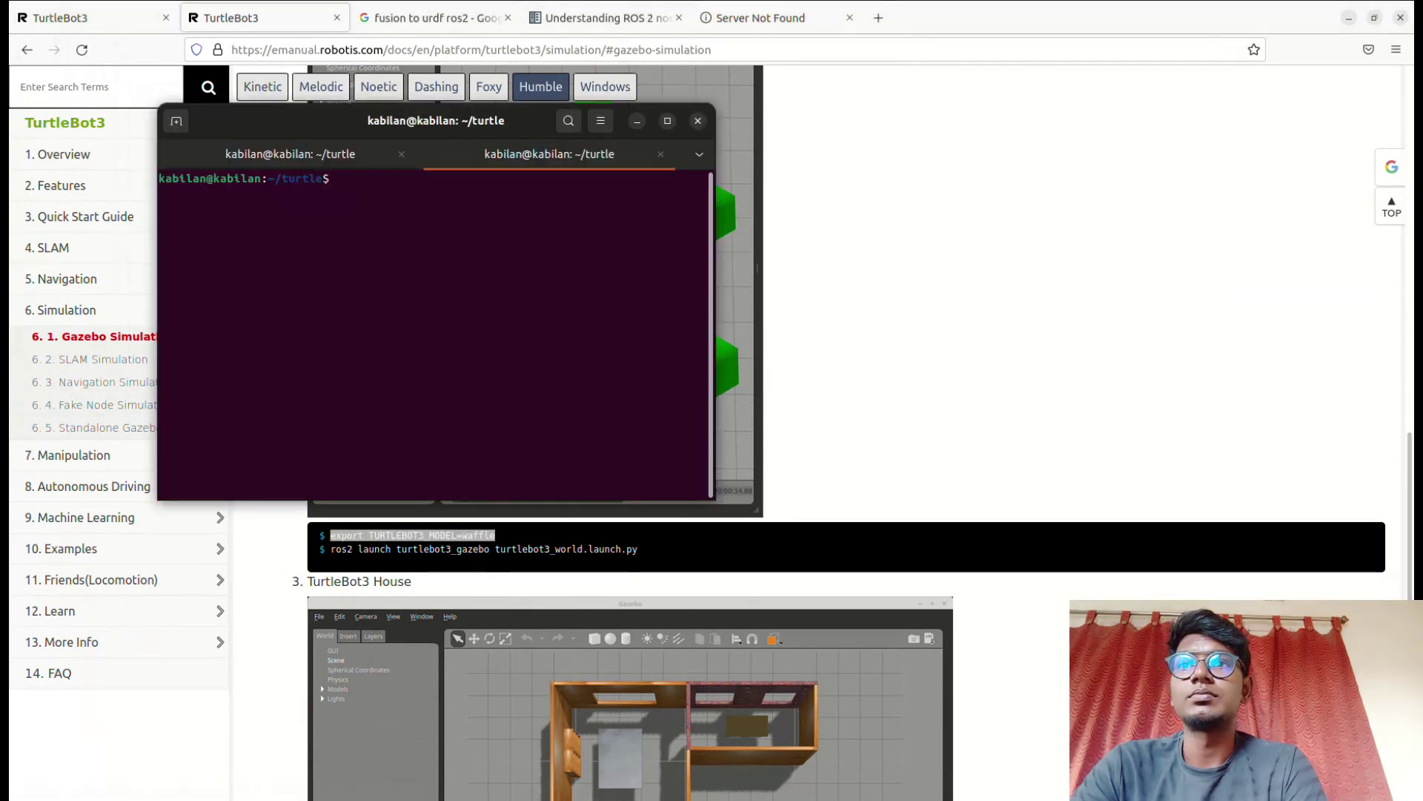
{"action": "key", "text": "ctrl+Page_Up"}
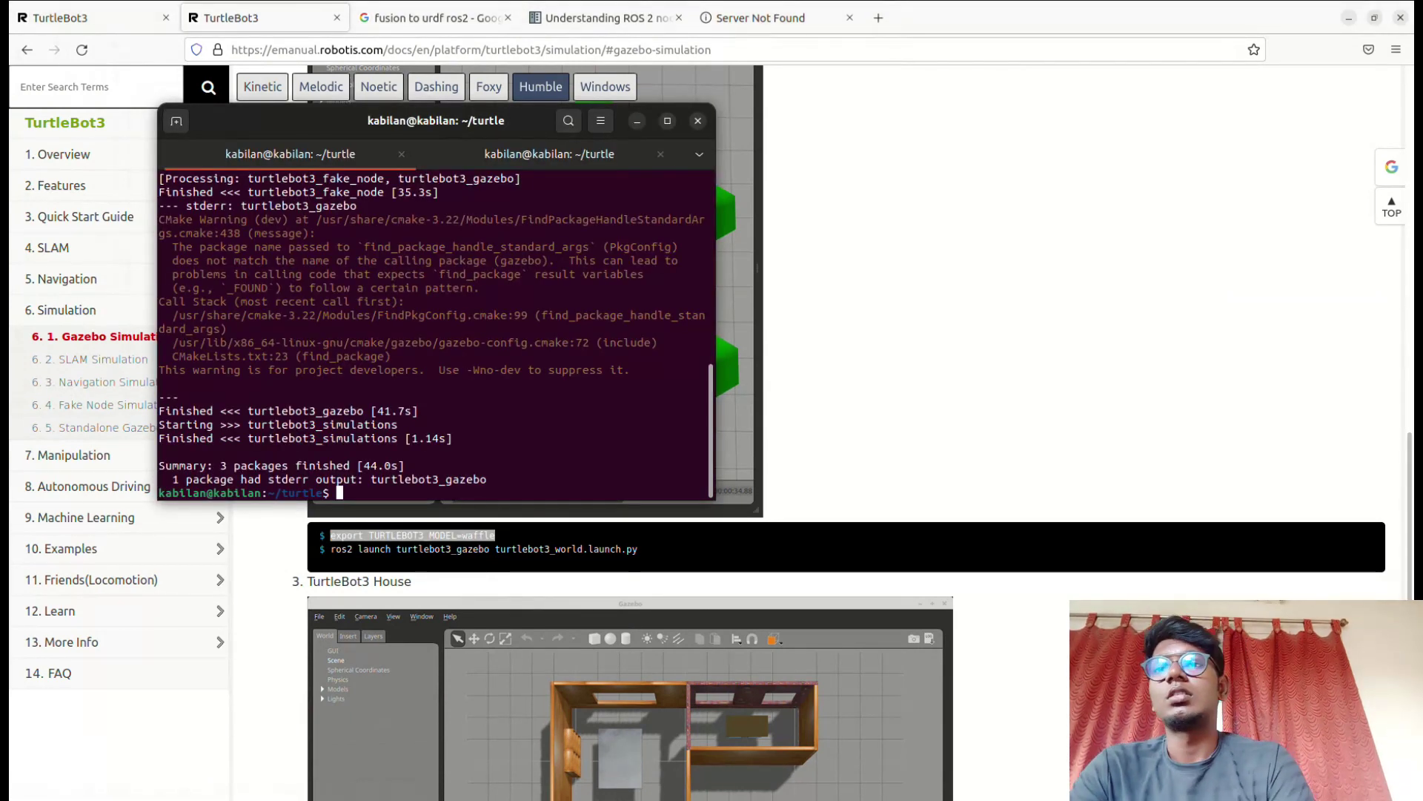
{"action": "key", "text": "alt+Tab"}
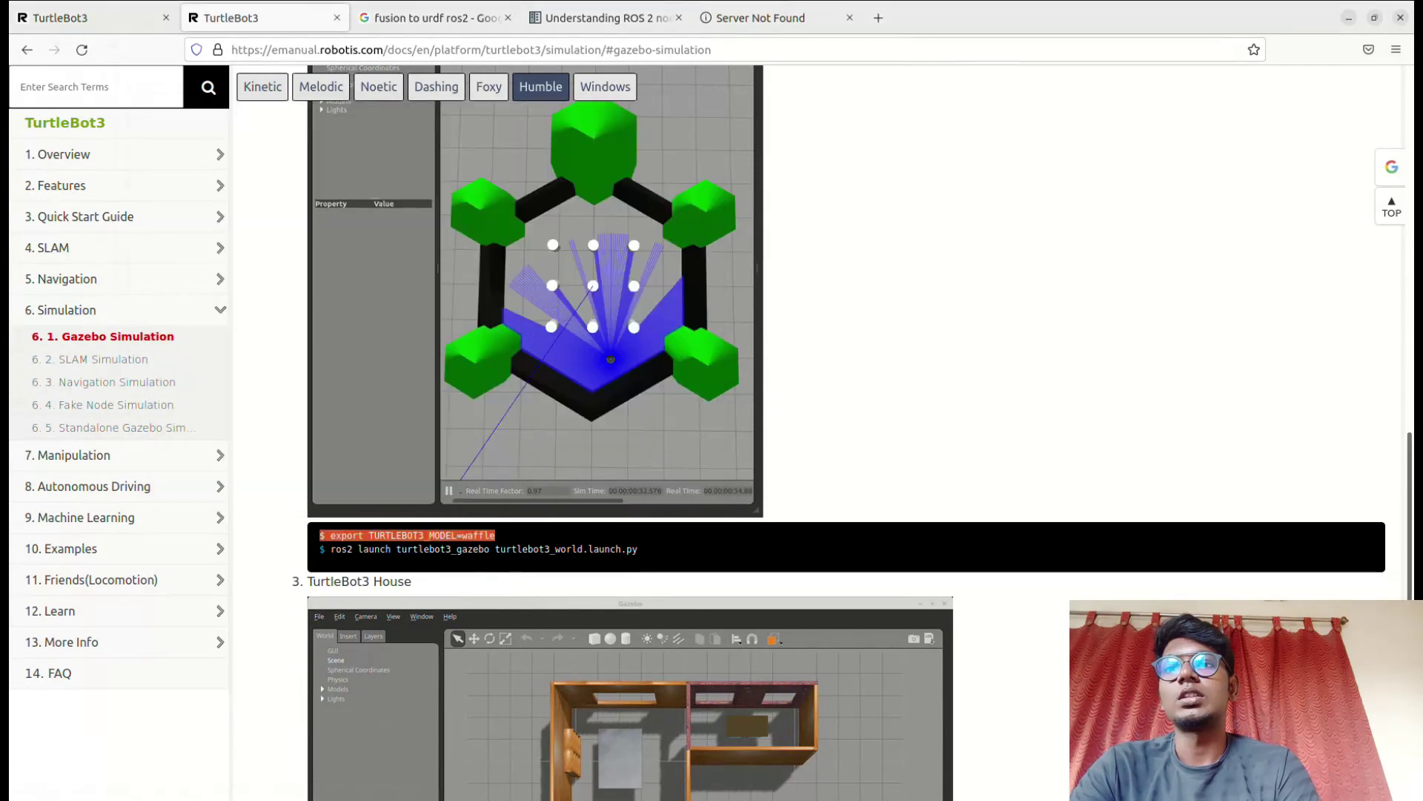
Copy the export TURTLEBOT3_MODEL=waffle command from the e-Manual without its prompt sign and run it in the first terminal tab
{"action": "left_click", "coordinate": [564, 548]}
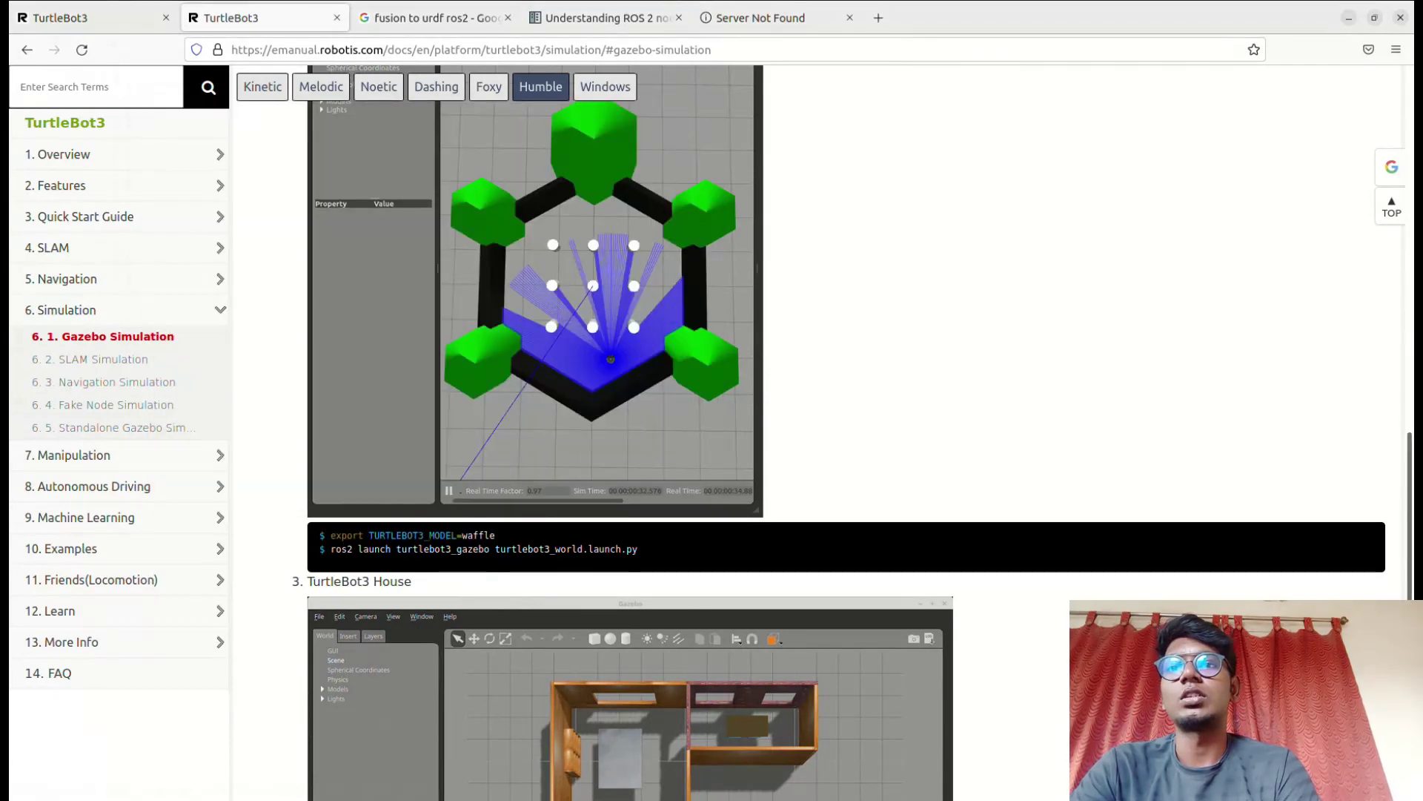
{"action": "left_click_drag", "start_coordinate": [496, 535], "coordinate": [330, 536]}
{"action": "double_click", "coordinate": [323, 535]}
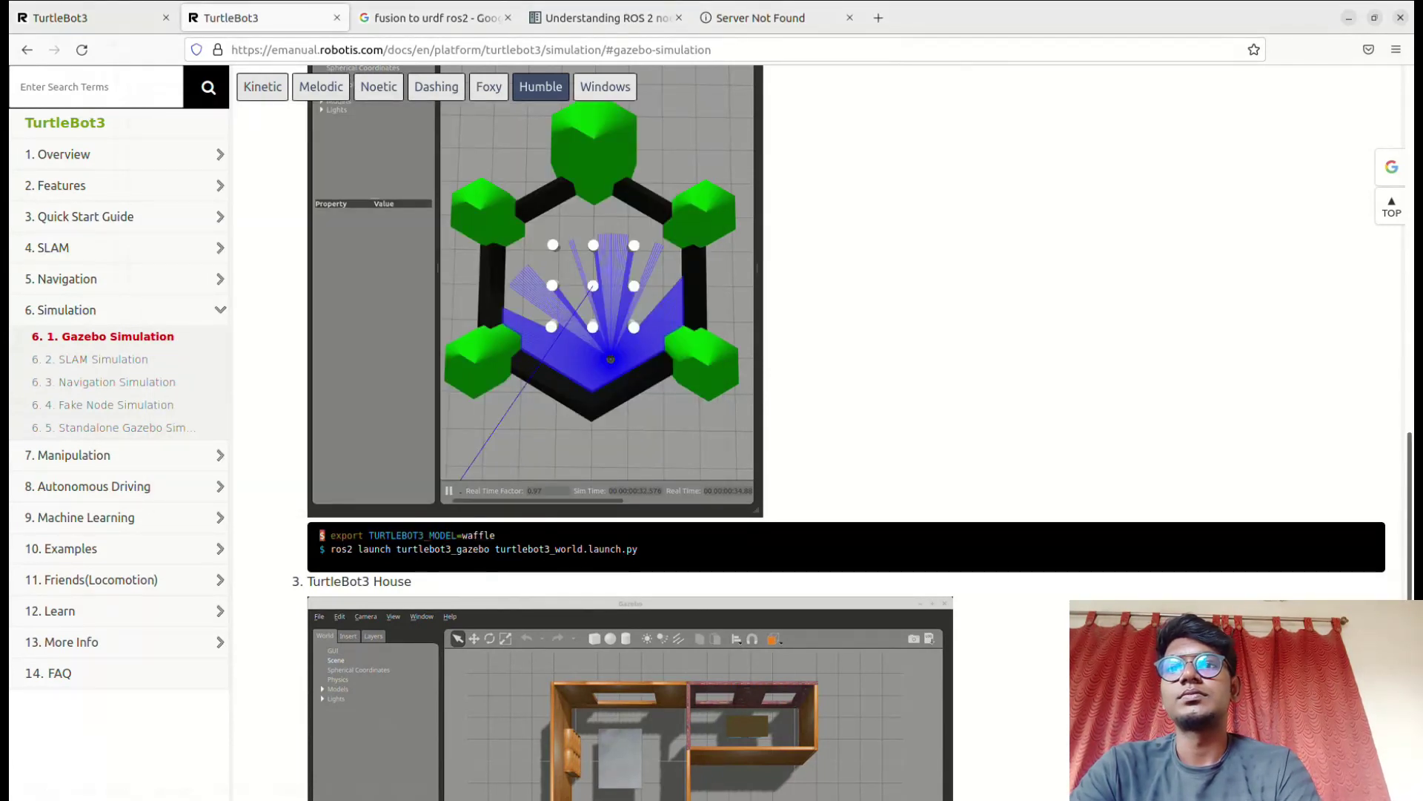
{"action": "left_click_drag", "start_coordinate": [326, 535], "coordinate": [495, 535]}
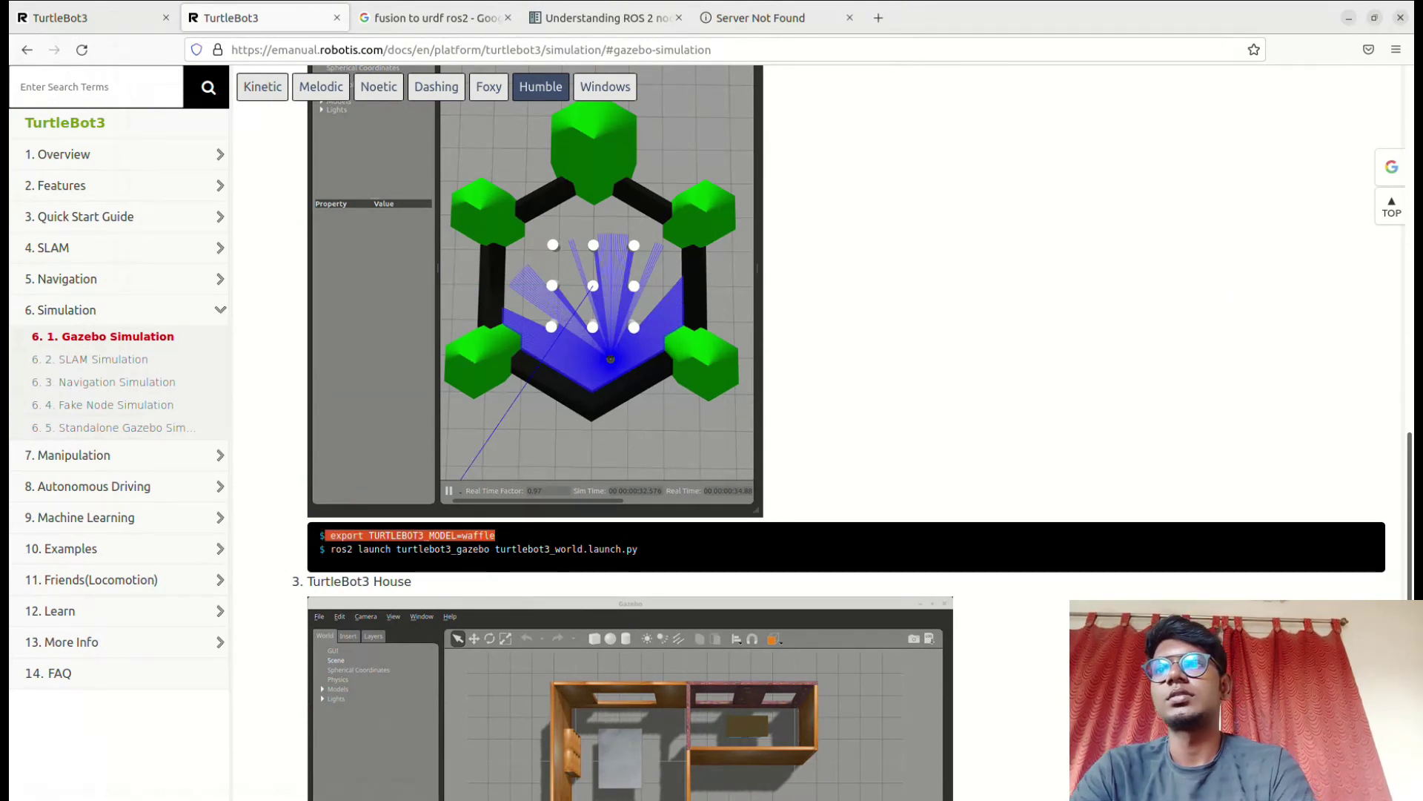
{"action": "key", "text": "ctrl+c"}
{"action": "key", "text": "alt+Tab"}
{"action": "key", "text": "ctrl+shift+v"}
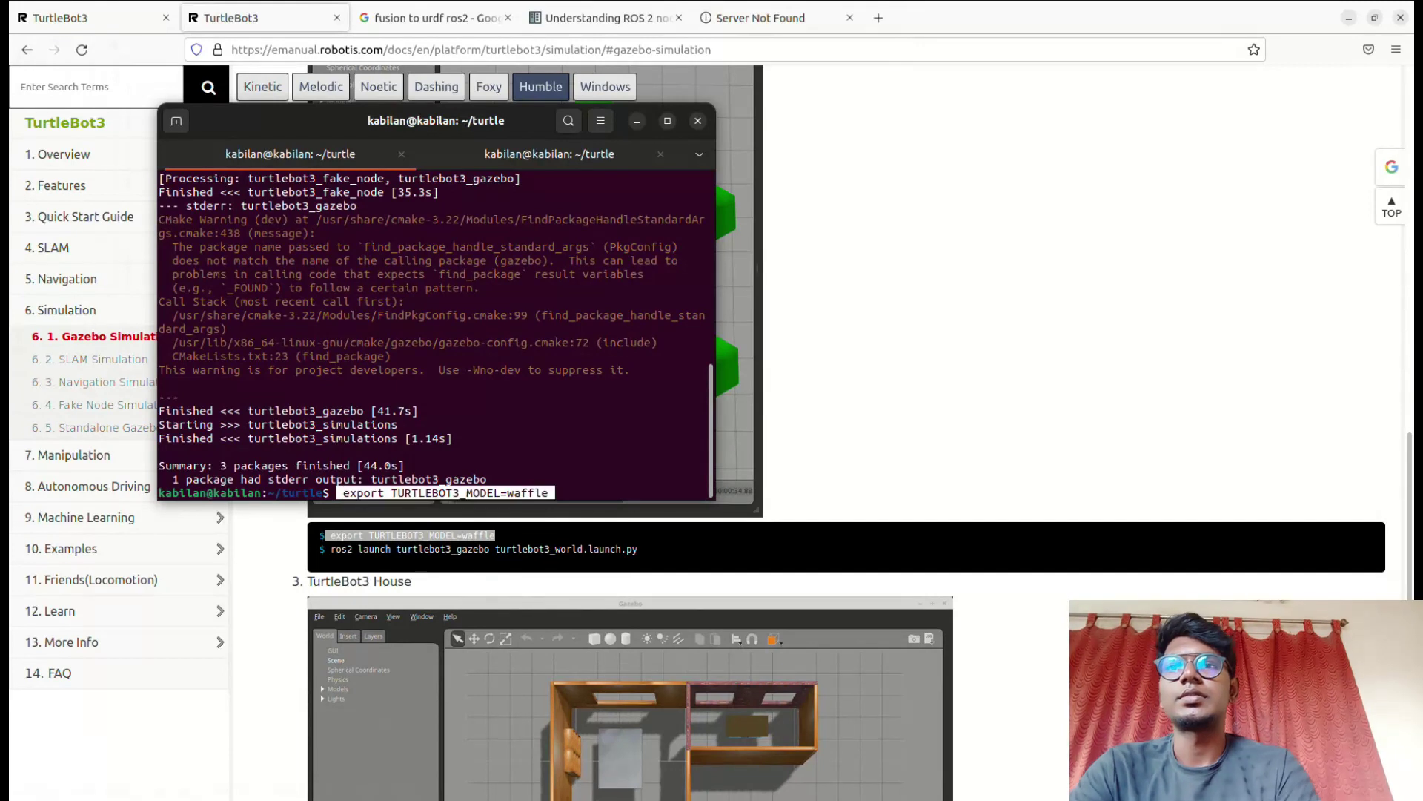
{"action": "key", "text": "Return"}
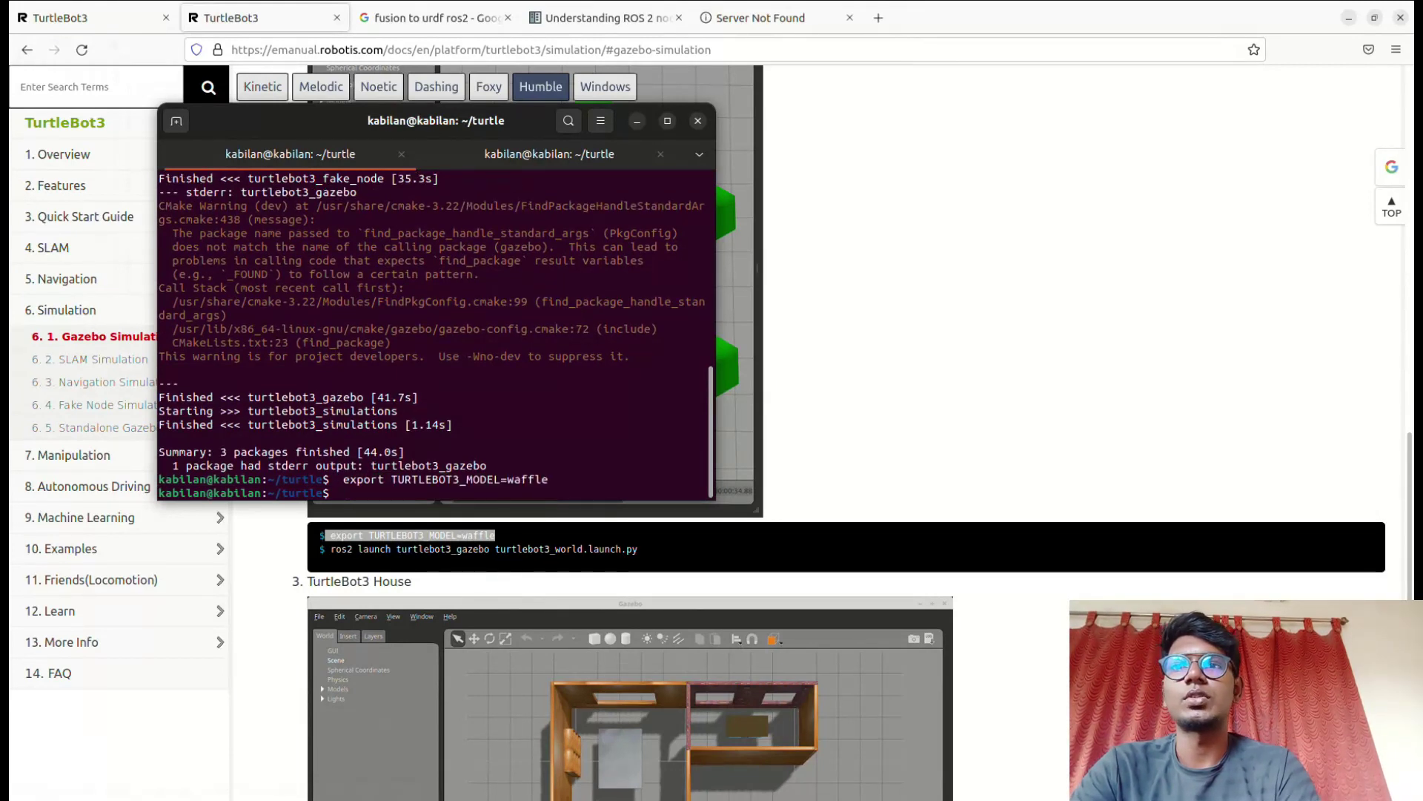
Try to launch the TurtleBot3 World by running the e-Manual's ros2 launch turtlebot3_gazebo turtlebot3_world.launch.py command in the turtle workspace
{"action": "left_click_drag", "start_coordinate": [331, 549], "coordinate": [638, 549]}
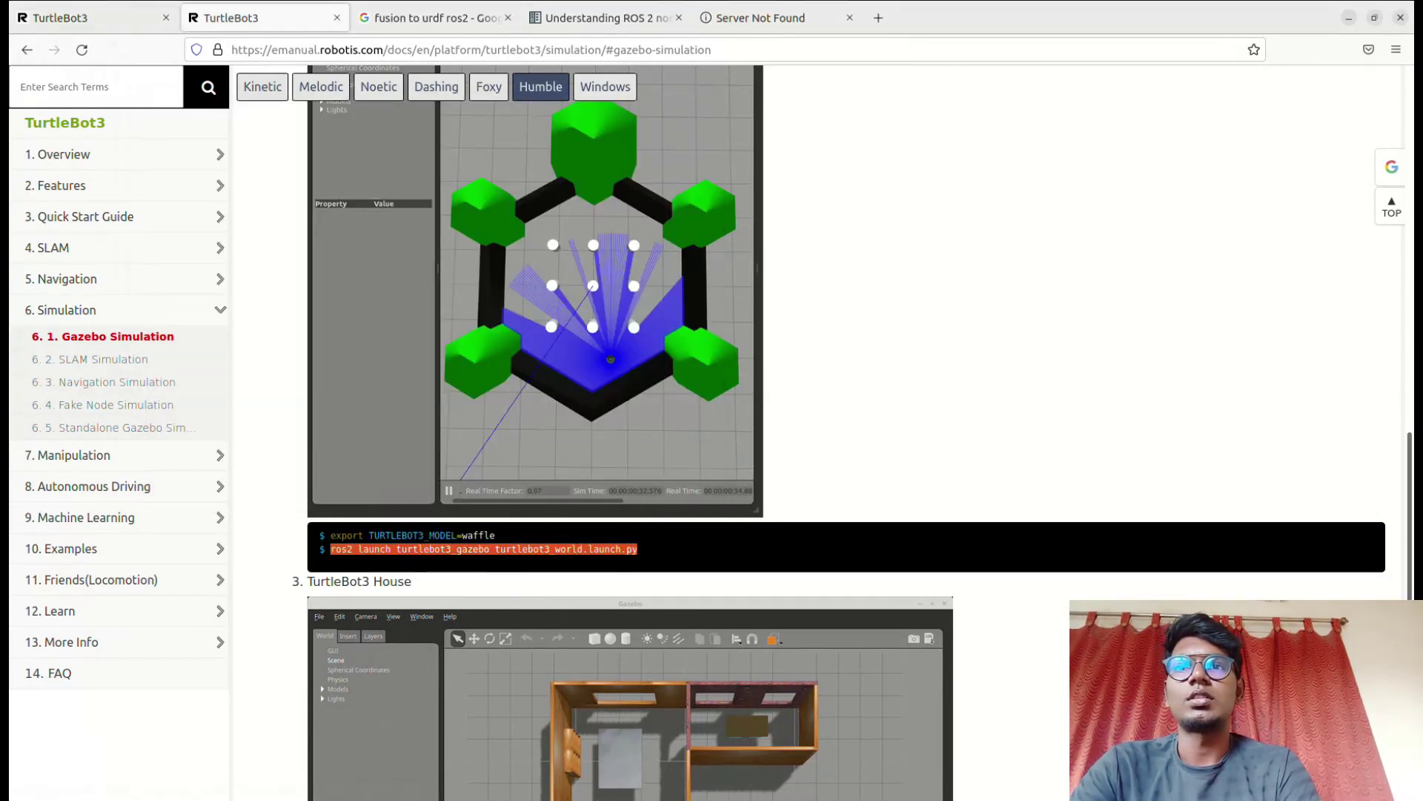
{"action": "right_click", "coordinate": [639, 550]}
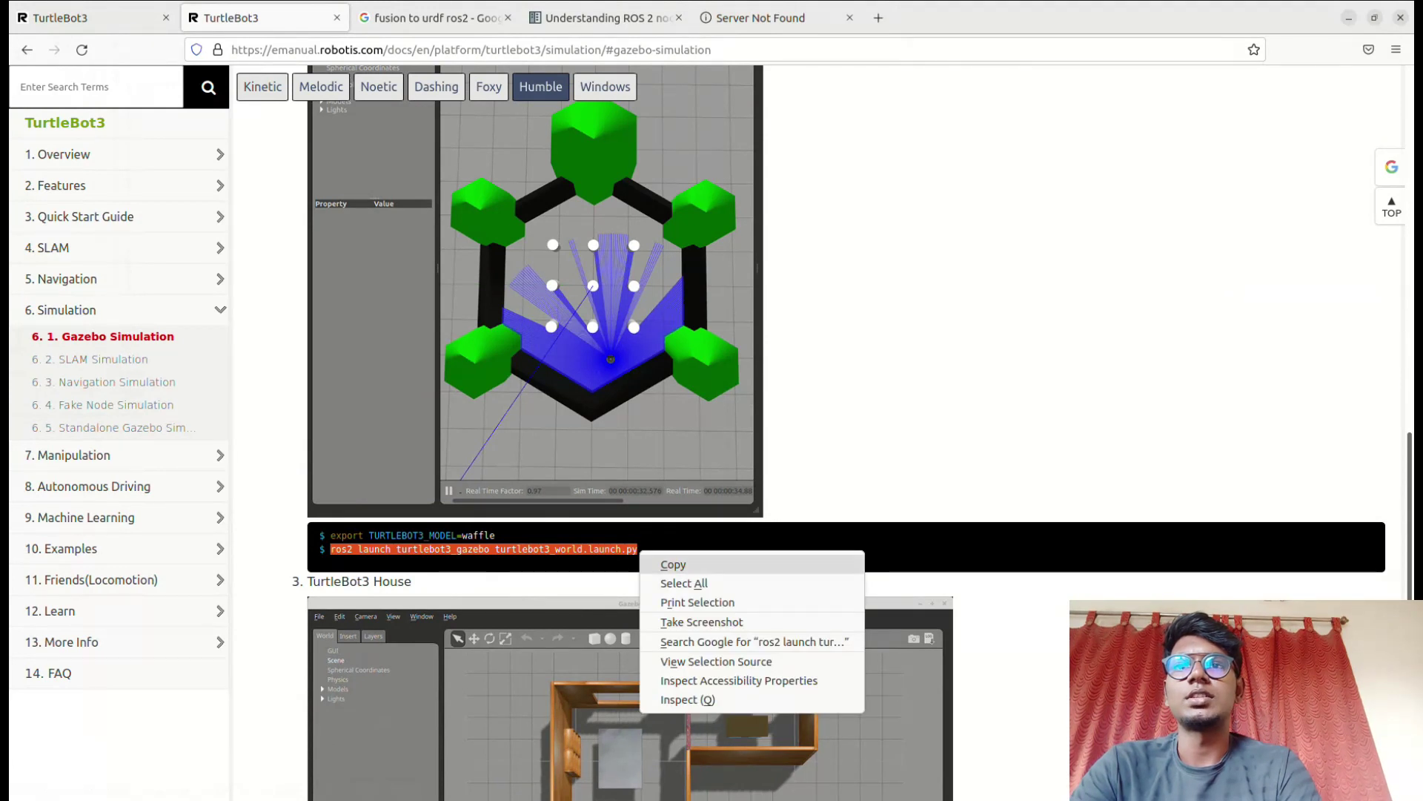
{"action": "left_click", "coordinate": [673, 564]}
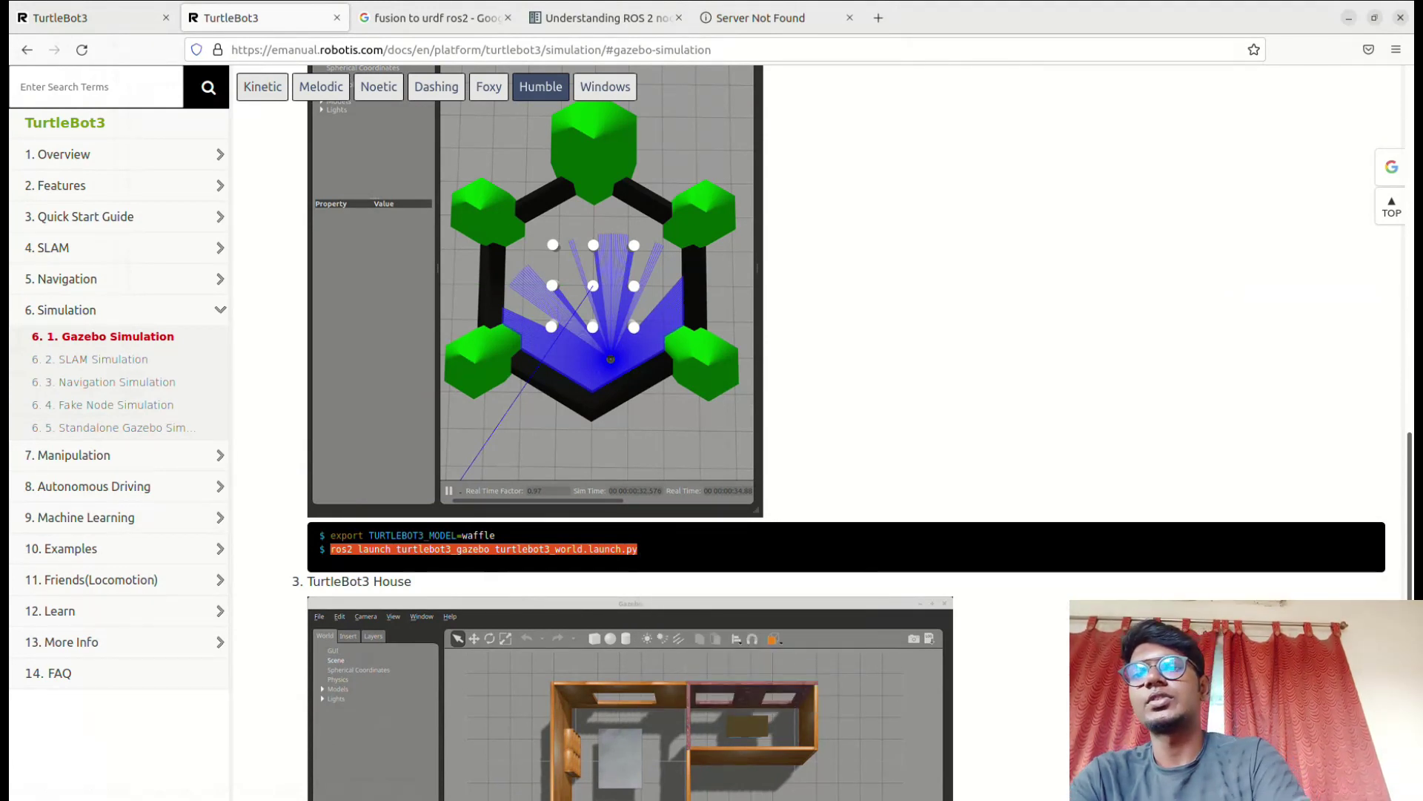
{"action": "key", "text": "alt+Tab"}
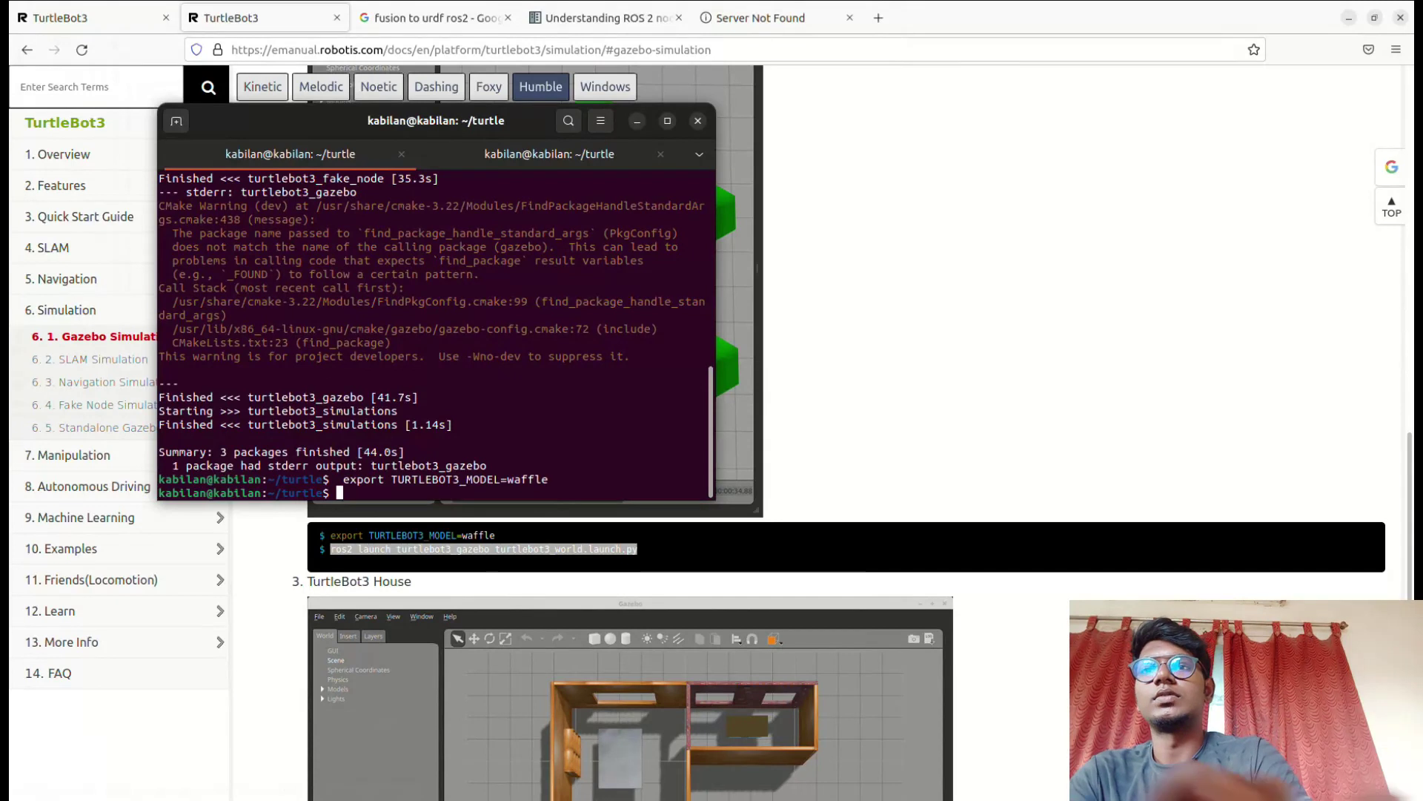
{"action": "key", "text": "ctrl+shift+v"}
{"action": "key", "text": "Return"}
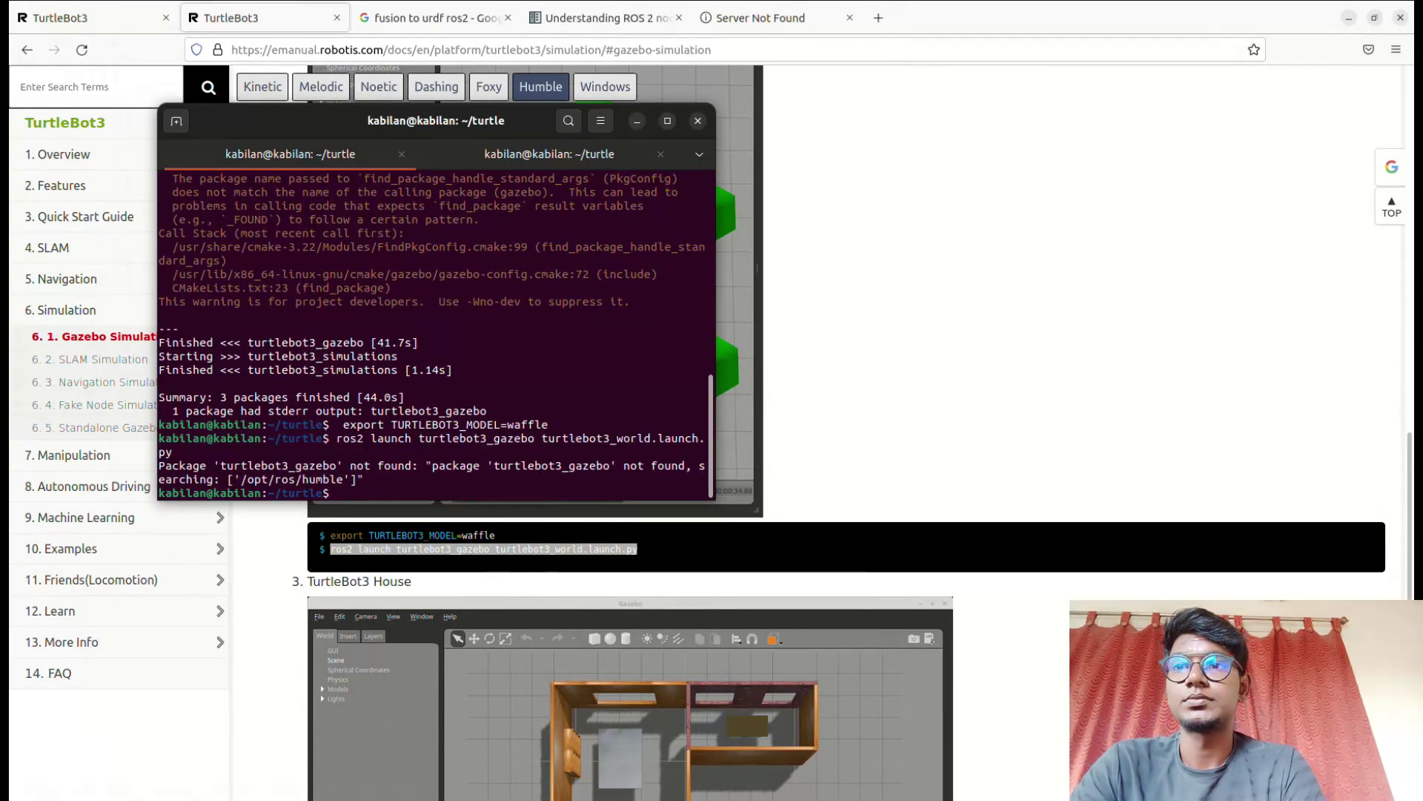
Change from the turtle workspace to the home directory
{"action": "type", "text": "cd"}
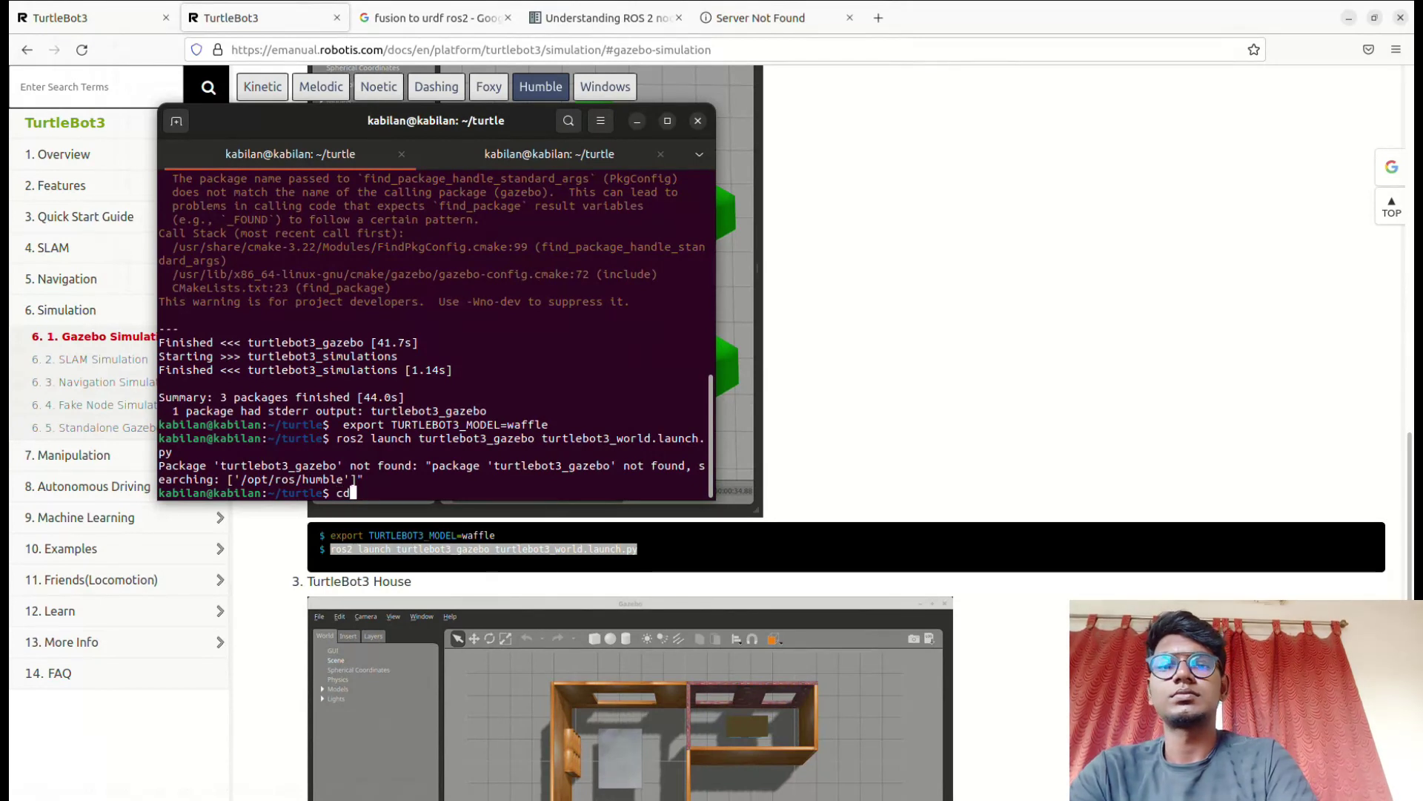
{"action": "key", "text": "Return"}
{"action": "type", "text": "cd"}
{"action": "key", "text": "Up"}
{"action": "key", "text": "Up"}
{"action": "key", "text": "Up"}
{"action": "key", "text": "Return"}
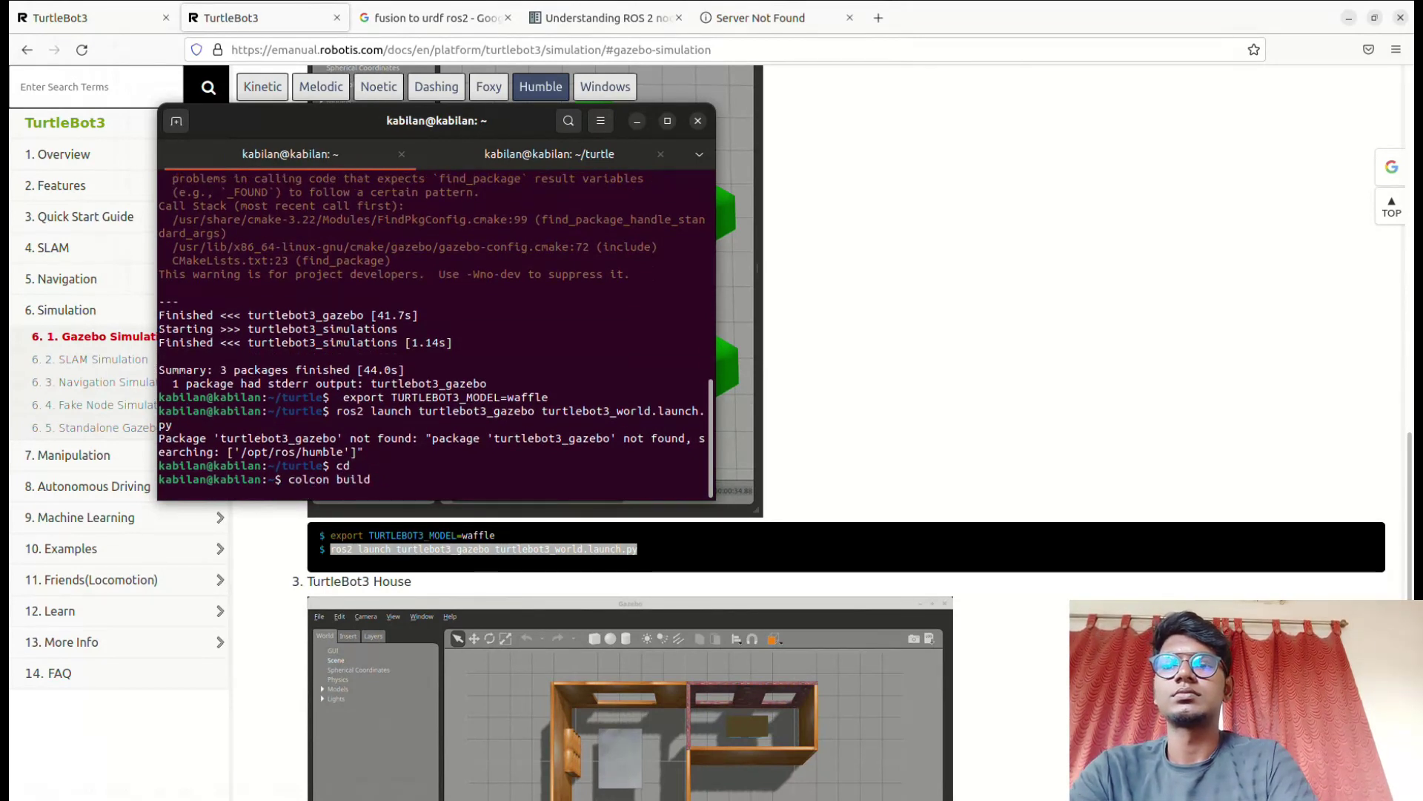
{"action": "key", "text": "ctrl+c"}
{"action": "type", "text": "cd"}
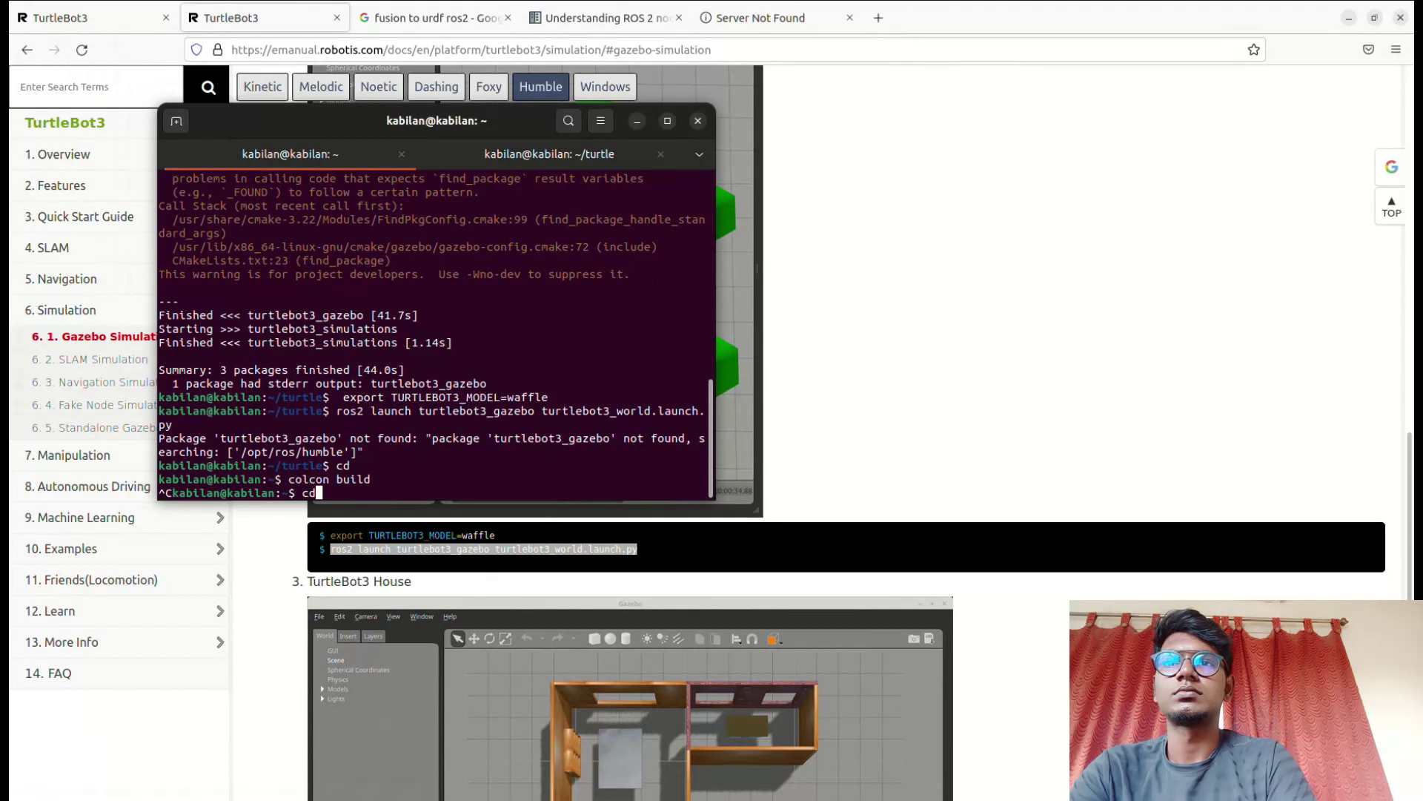
{"action": "key", "text": "Up"}
{"action": "key", "text": "Down"}
{"action": "key", "text": "Up"}
{"action": "type", "text": "/"}
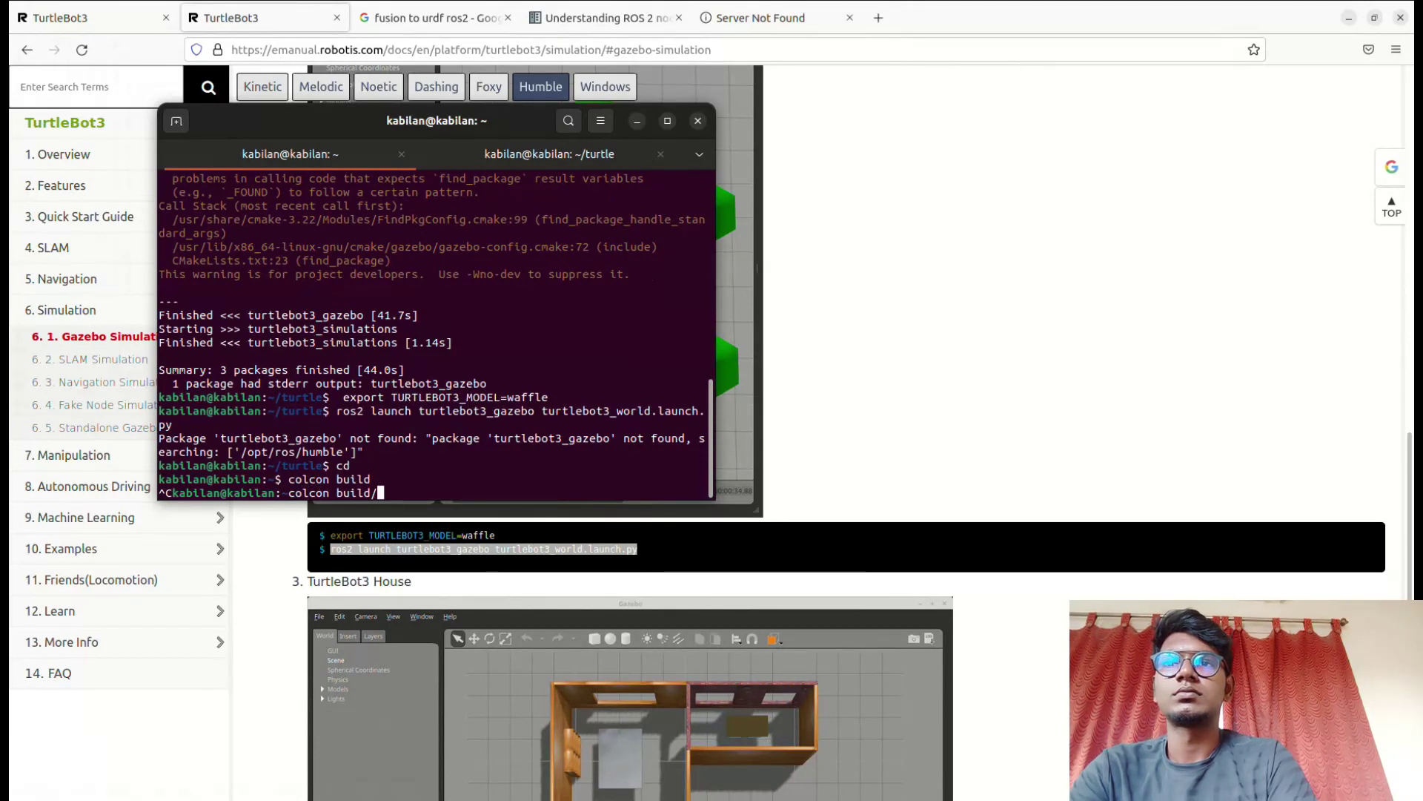
{"action": "key", "text": "Up"}
{"action": "key", "text": "Up"}
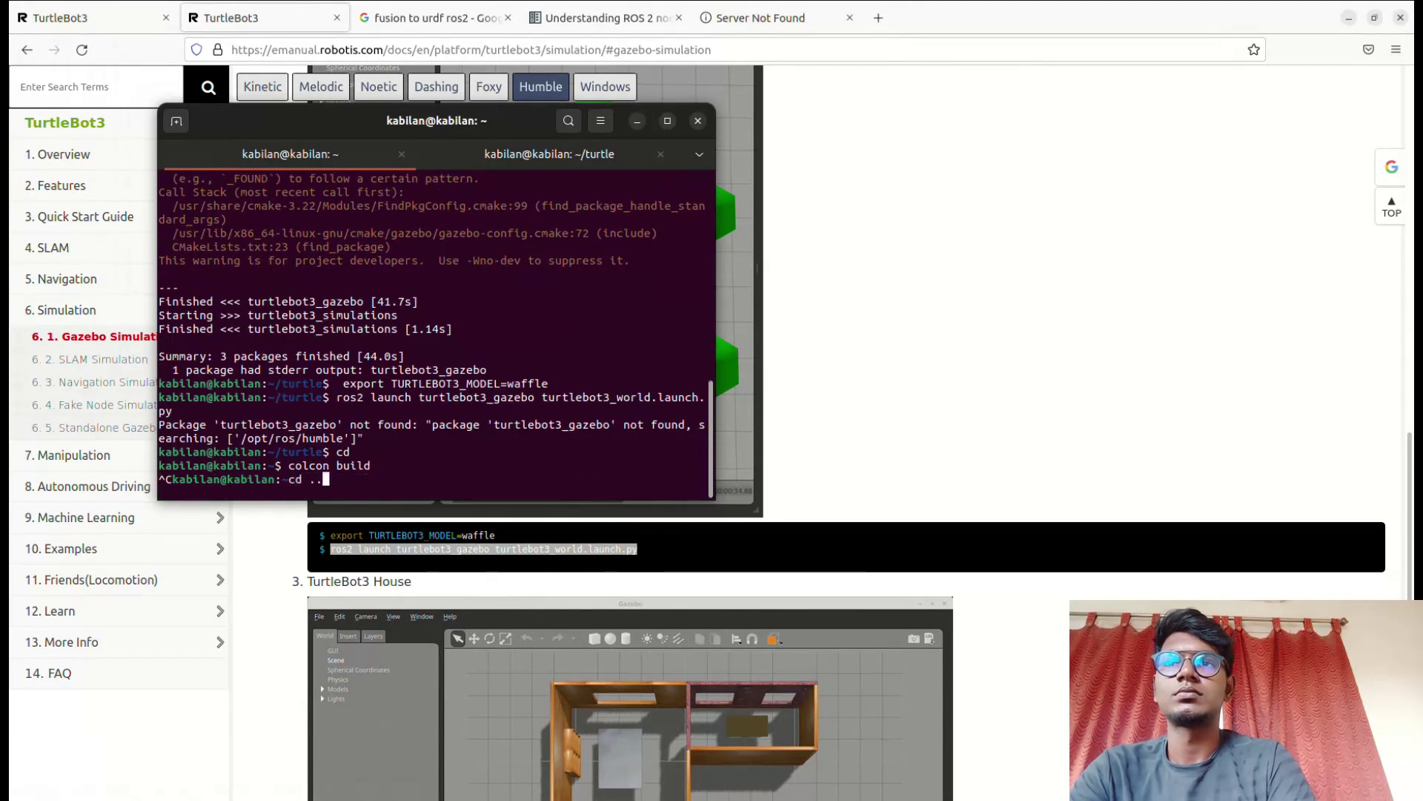
{"action": "key", "text": "Up"}
{"action": "key", "text": "Up"}
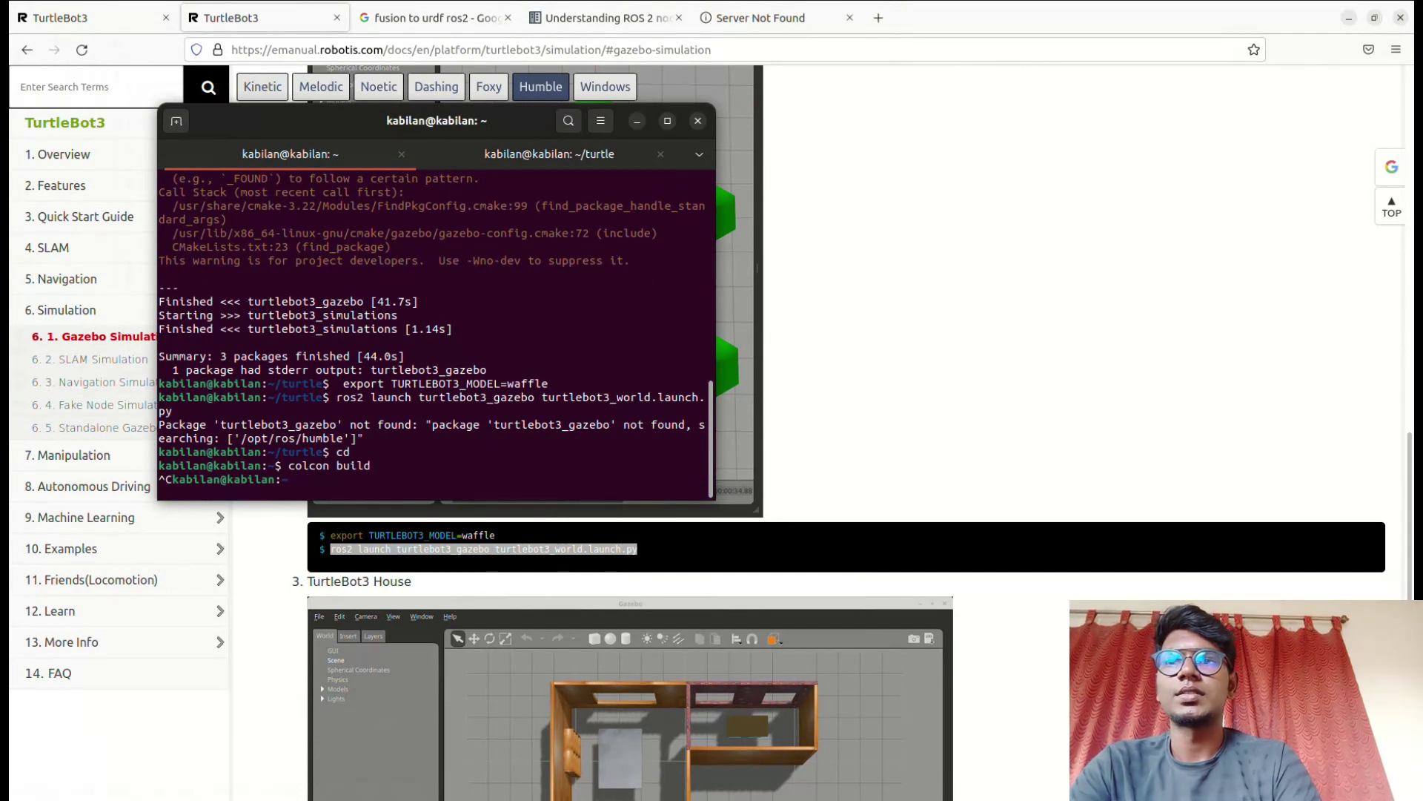
Copy the export TURTLEBOT3_MODEL=waffle command from the e-Manual again and run it in the home directory
{"action": "mouse_move", "coordinate": [319, 535]}
{"action": "left_mouse_down"}
{"action": "mouse_move", "coordinate": [456, 549]}
{"action": "mouse_move", "coordinate": [331, 536]}
{"action": "left_mouse_up"}
{"action": "left_click", "coordinate": [330, 536]}
{"action": "double_click", "coordinate": [479, 535]}
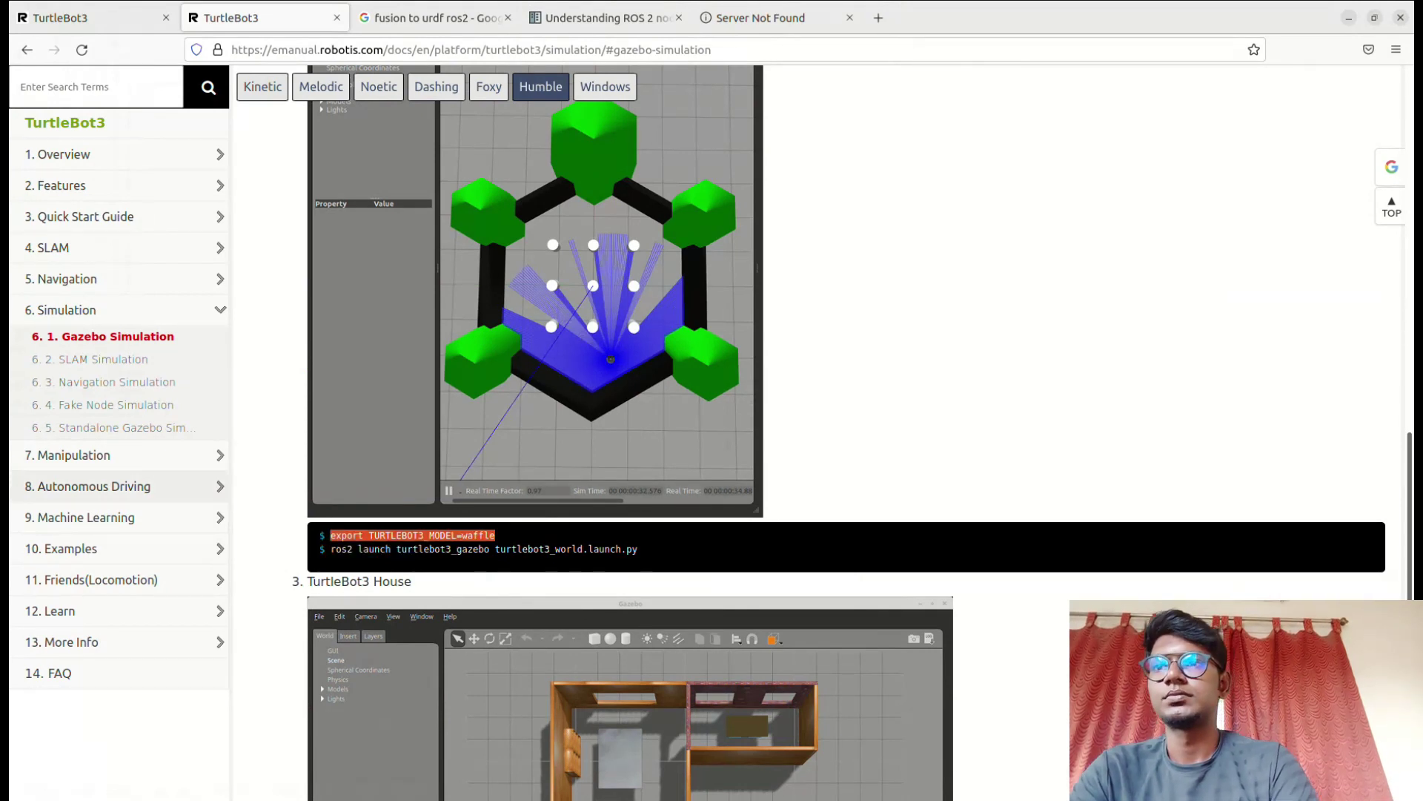
{"action": "key", "text": "alt+Tab"}
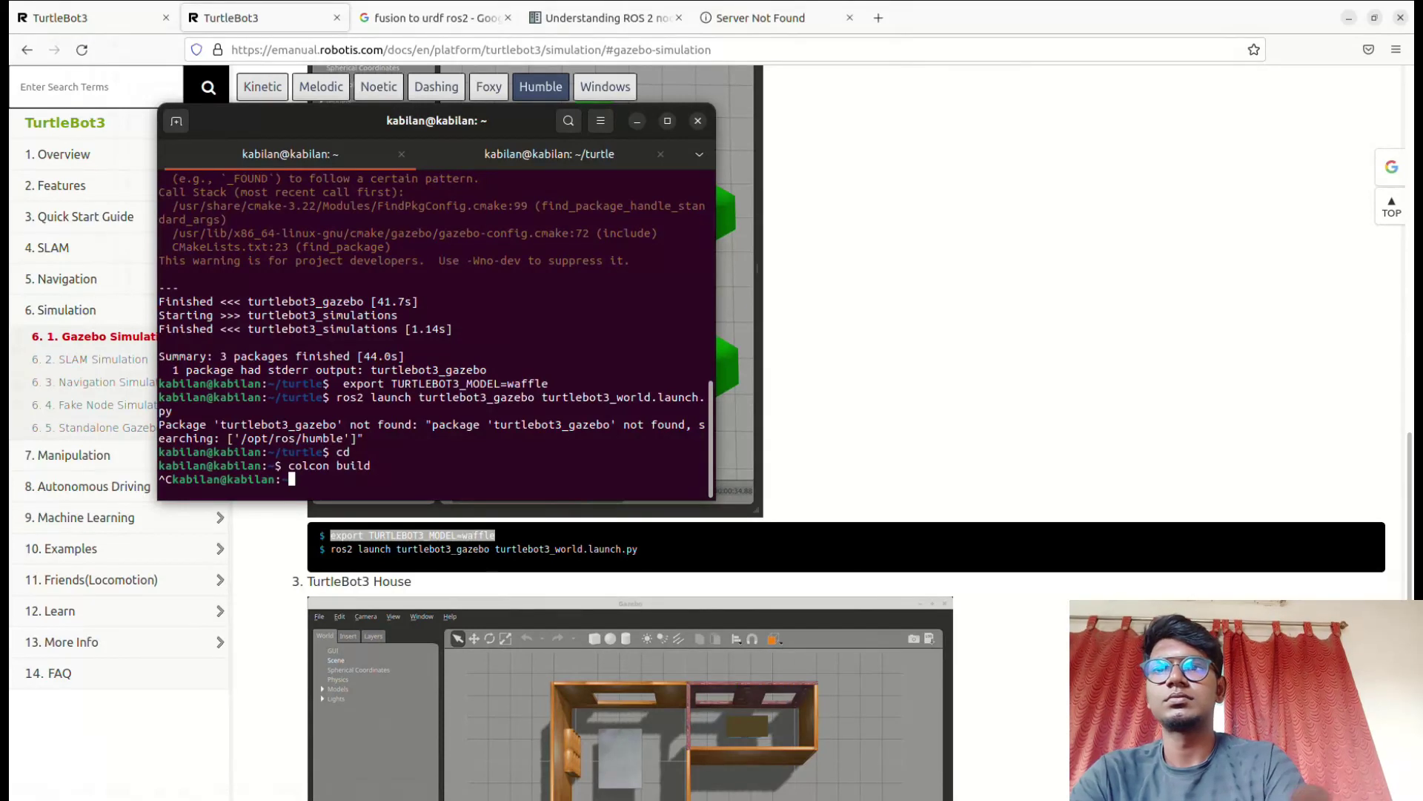
{"action": "key", "text": "ctrl+shift+v"}
{"action": "key", "text": "ctrl+c"}
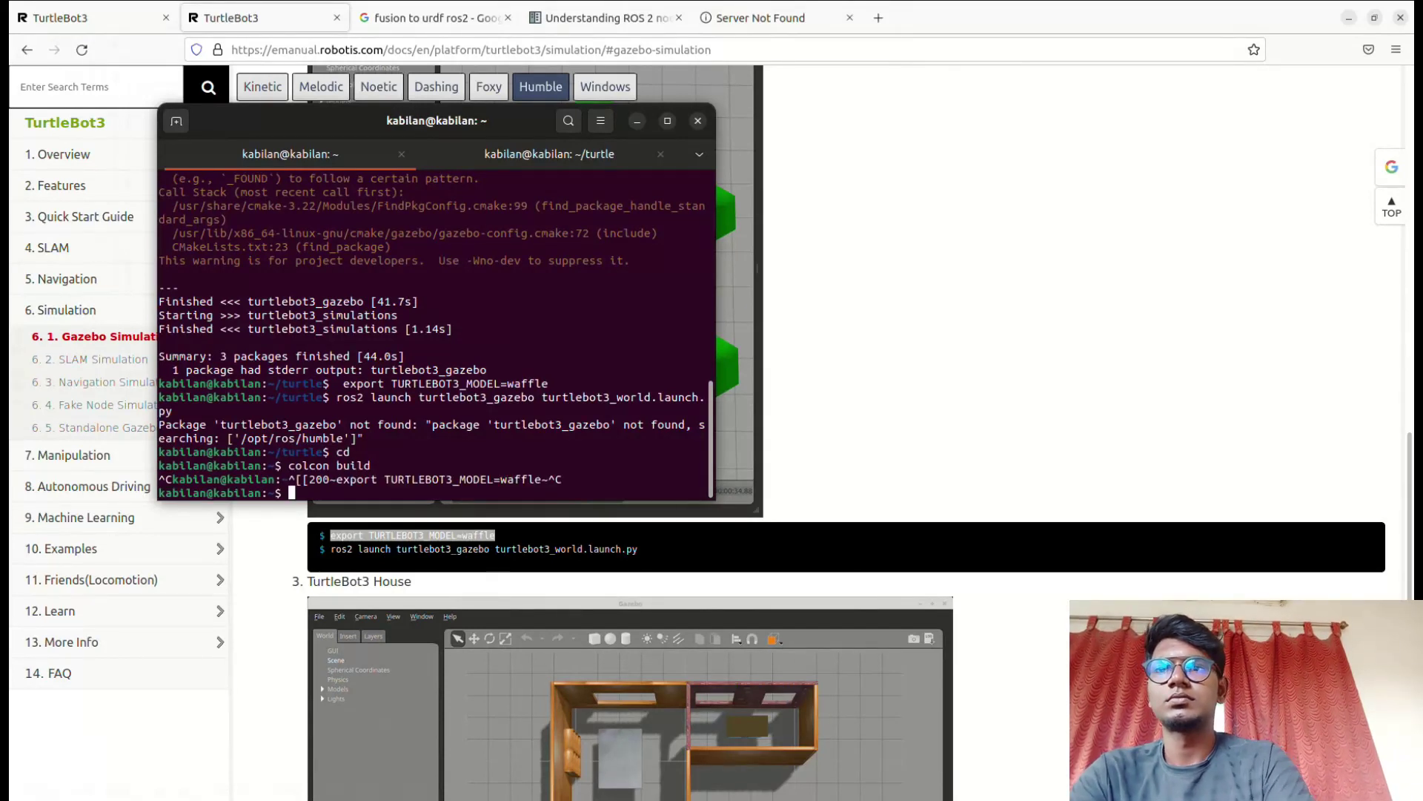
{"action": "key", "text": "ctrl+shift+v"}
{"action": "key", "text": "Return"}
Try to run ros2 launch turtlebot3_gazebo turtlebot3_world.launch.py from the home directory
{"action": "key", "text": "Up"}
{"action": "key", "text": "Up"}
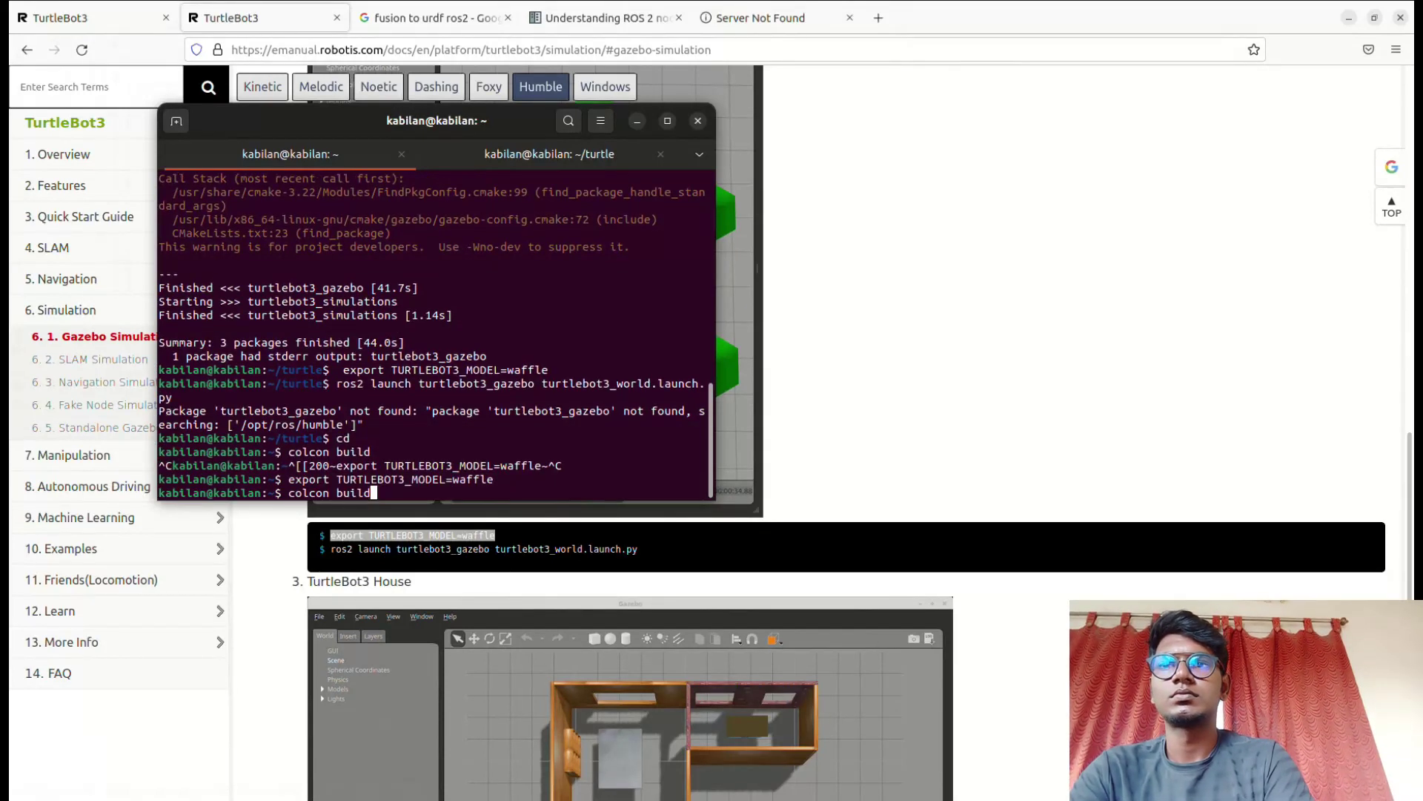
{"action": "key", "text": "Up"}
{"action": "key", "text": "Up"}
{"action": "key", "text": "Return"}
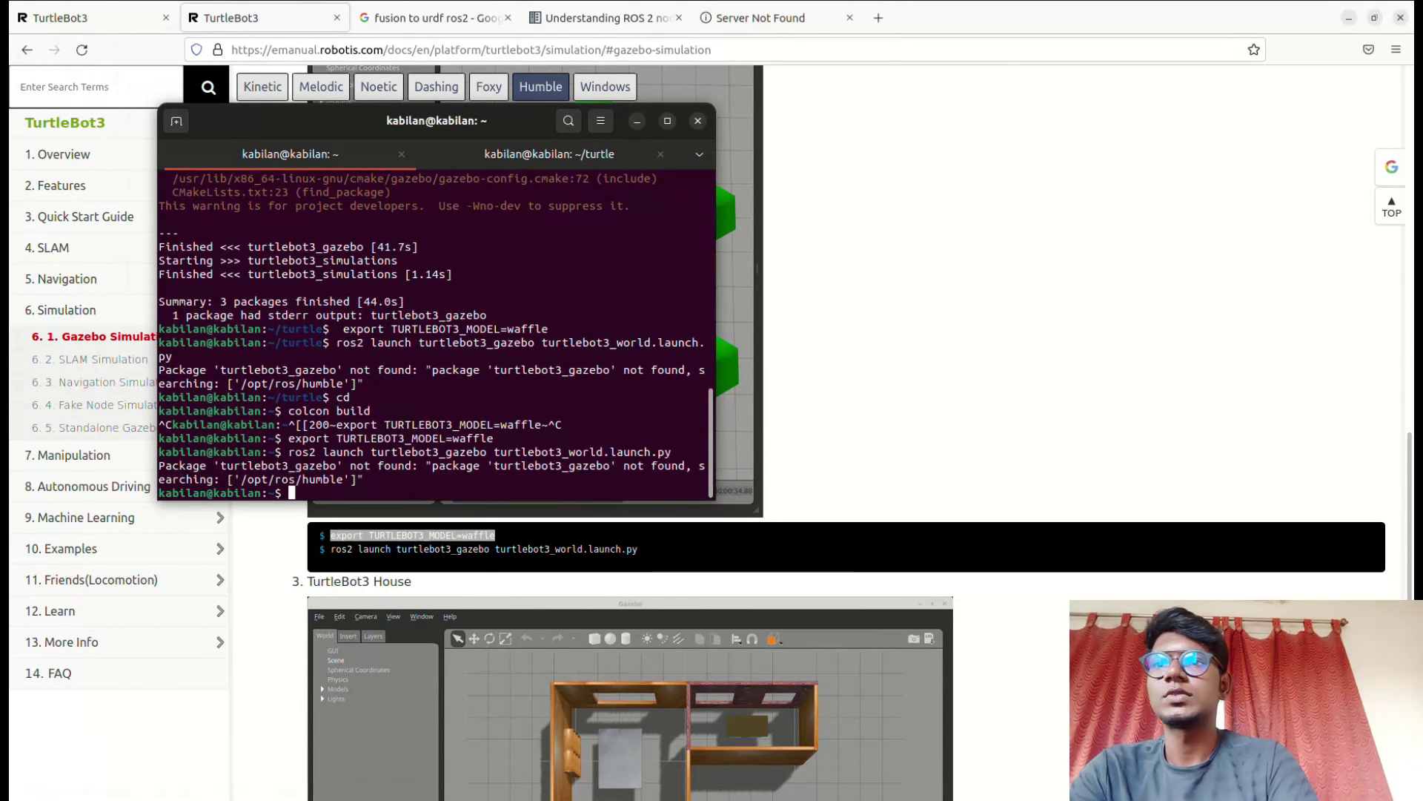
Change into the turtlebot workspace folder in the home directory
{"action": "type", "text": "cd"}
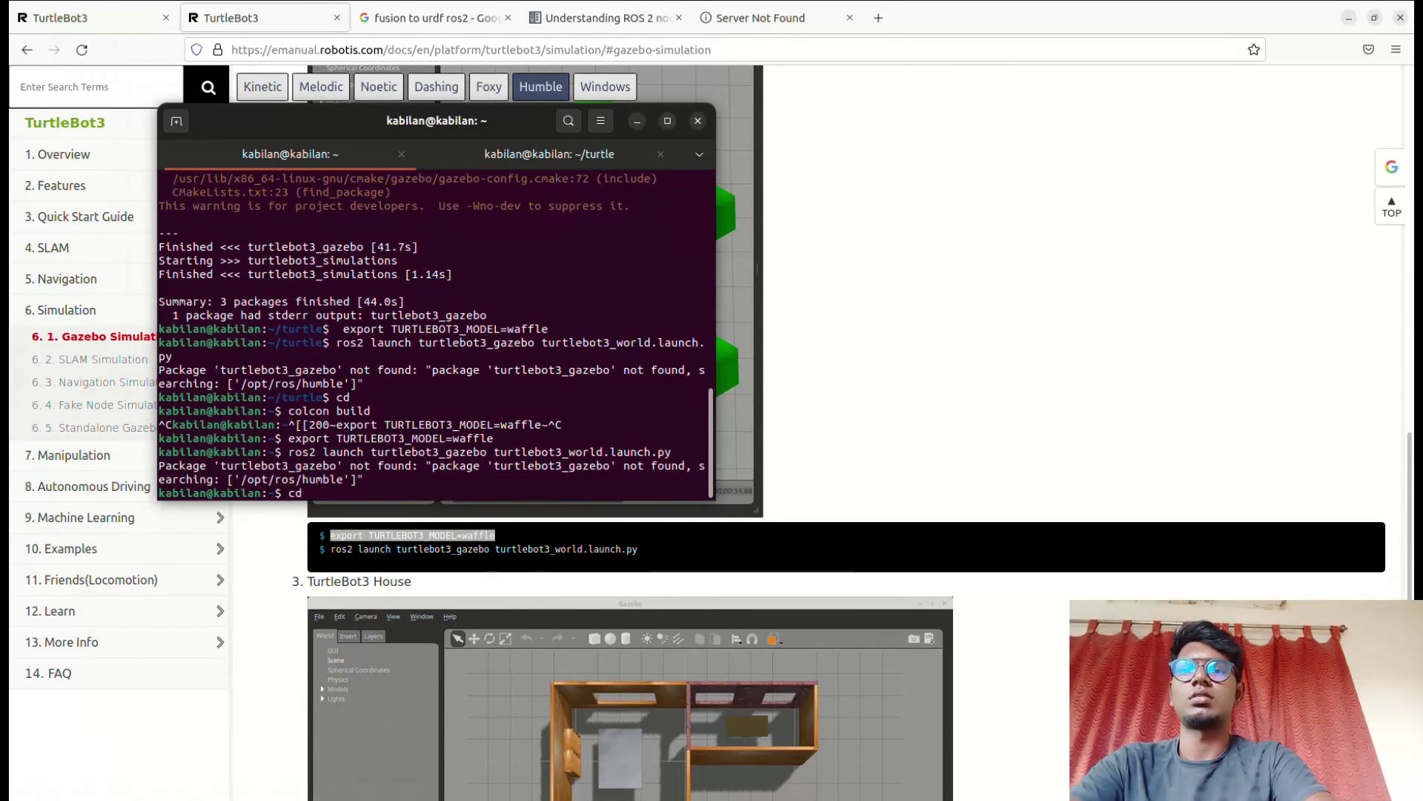
{"action": "type", "text": " turtle"}
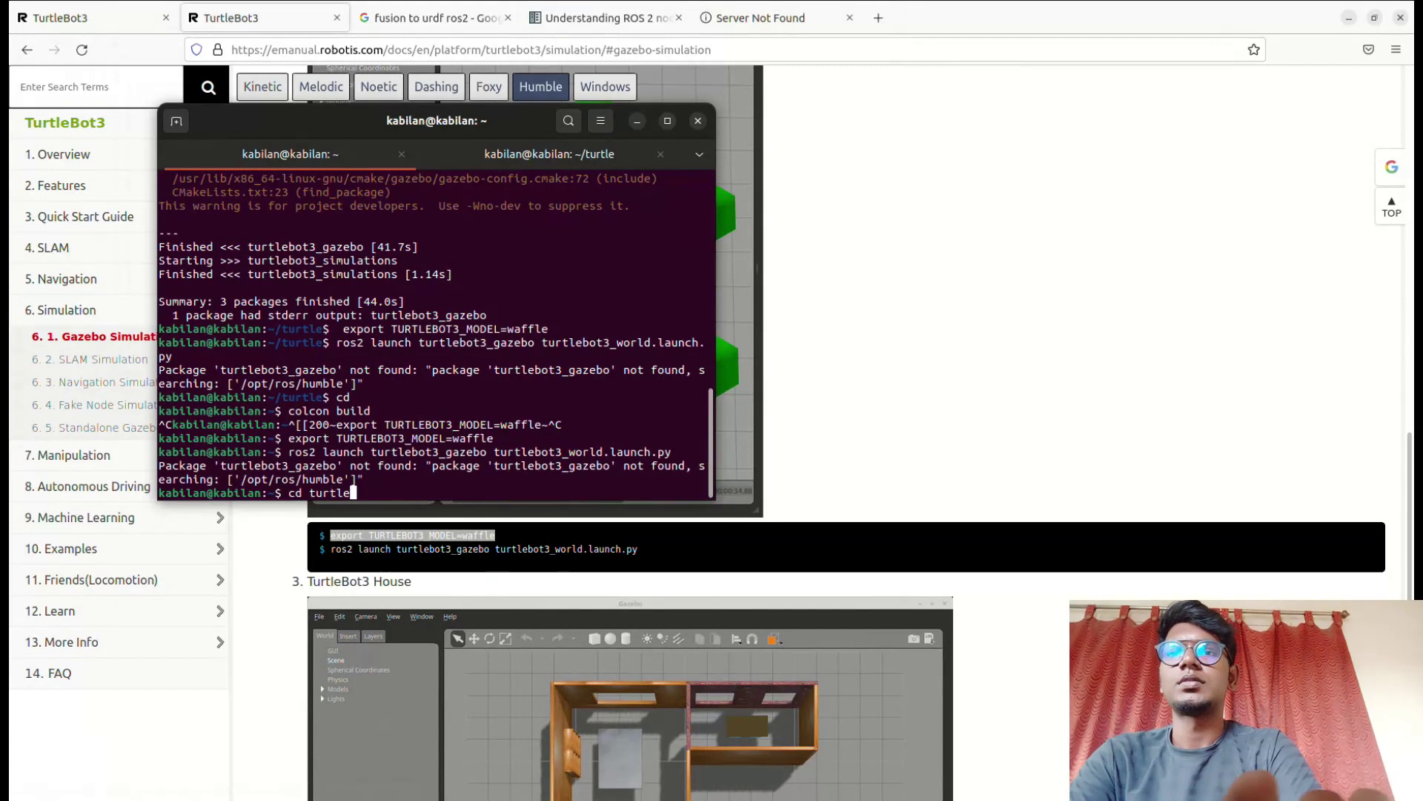
{"action": "type", "text": "bot/"}
{"action": "key", "text": "Return"}
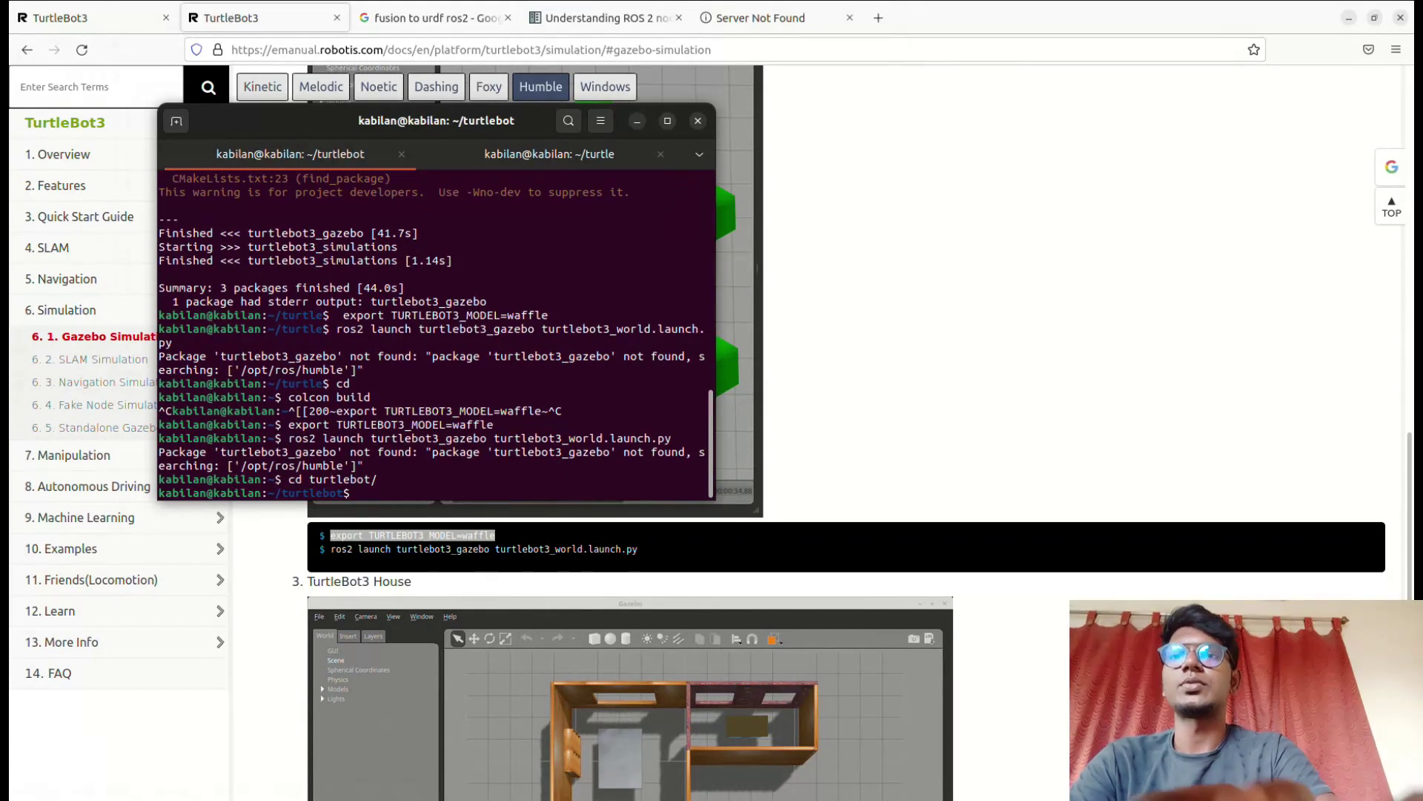
Source the turtlebot workspace's install/setup.bash file in the terminal
{"action": "type", "text": "source"}
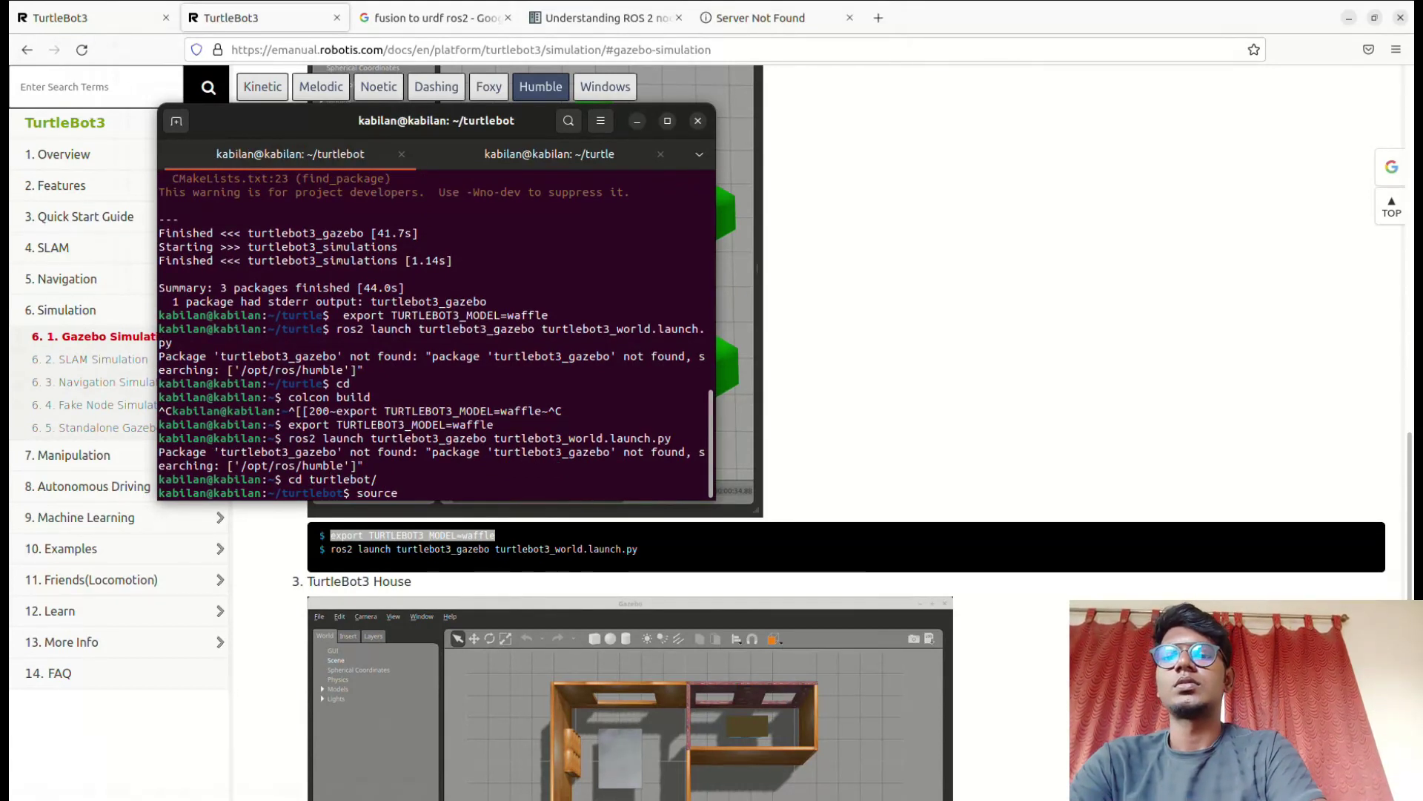
{"action": "type", "text": " build/"}
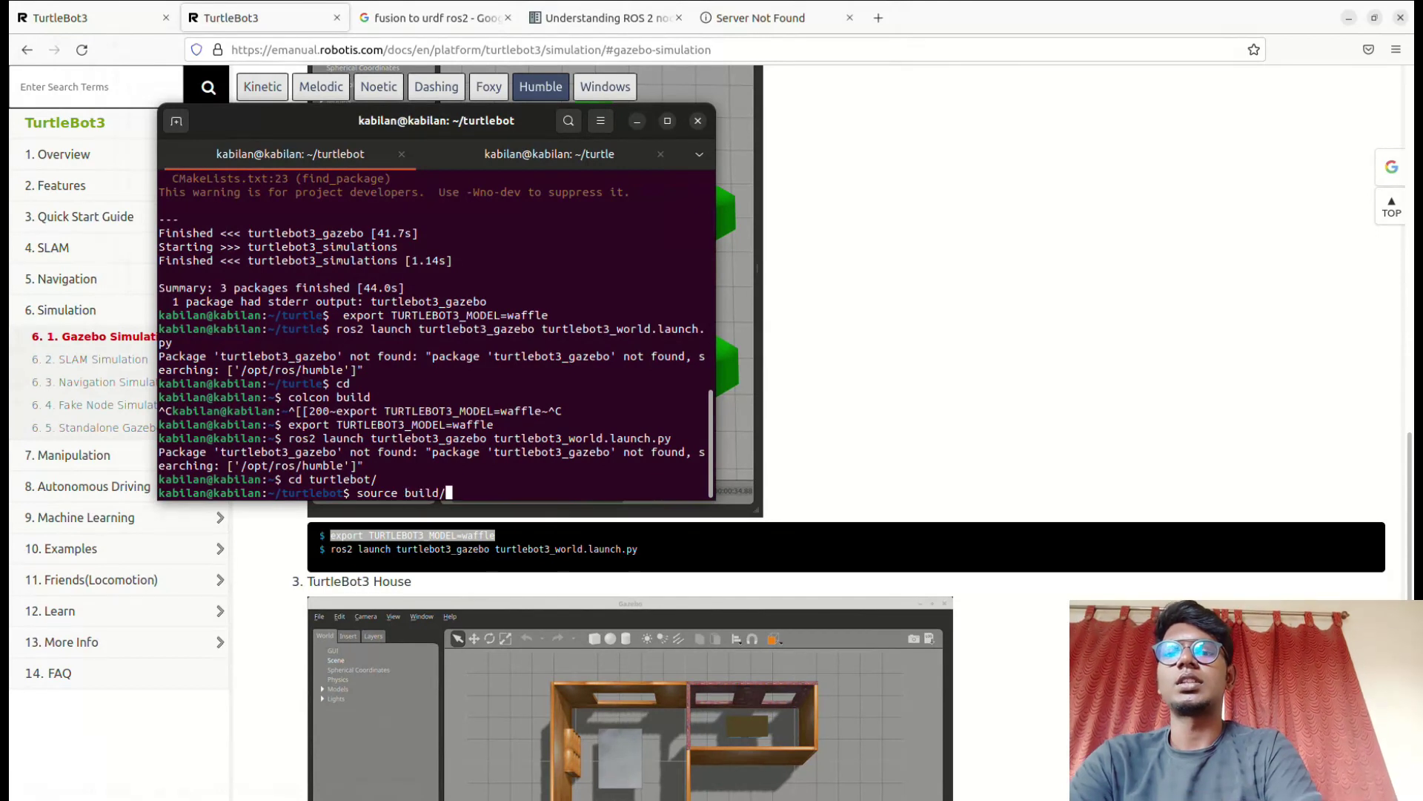
{"action": "type", "text": "see"}
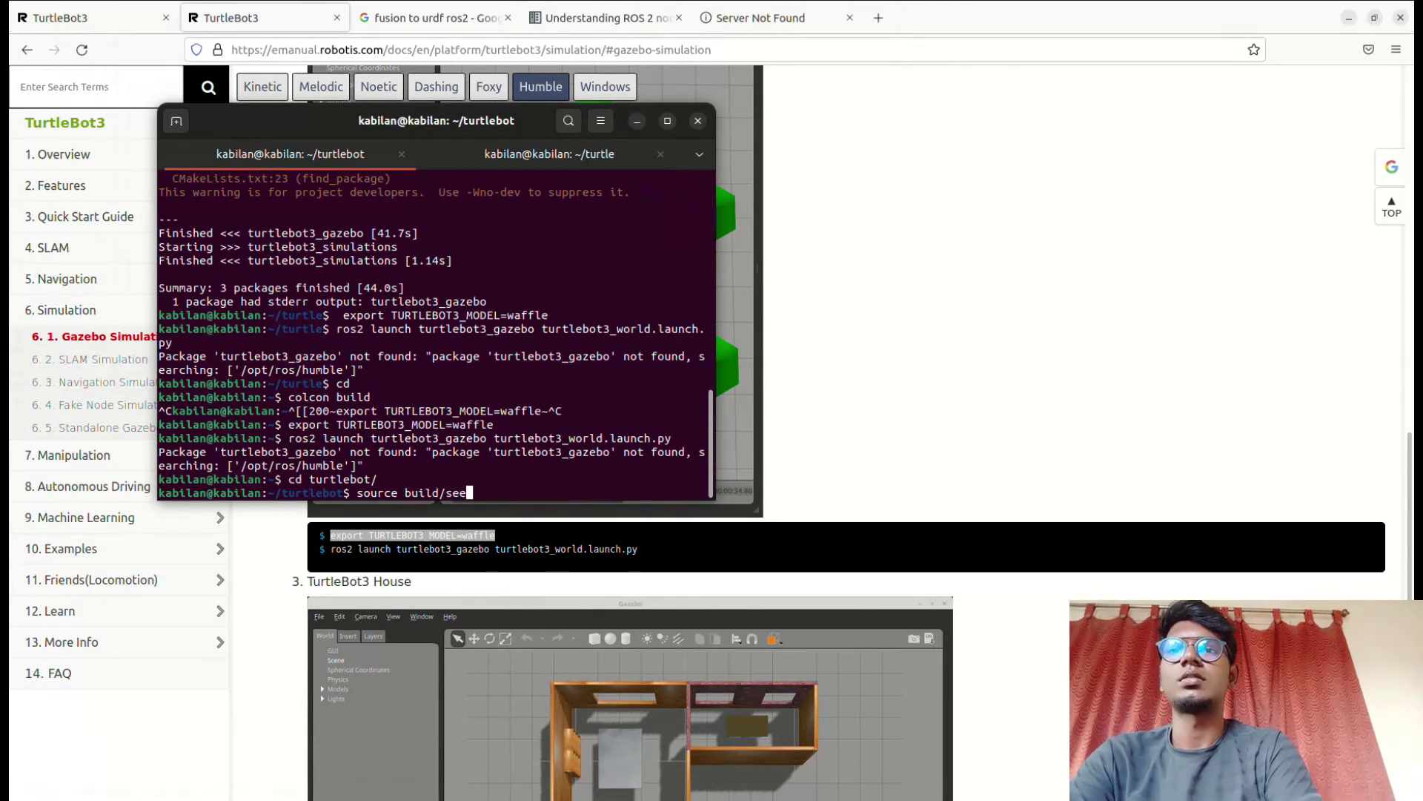
{"action": "key", "text": "BackSpace"}
{"action": "key", "text": "BackSpace"}
{"action": "key", "text": "BackSpace"}
{"action": "key", "text": "Tab"}
{"action": "key", "text": "Tab"}
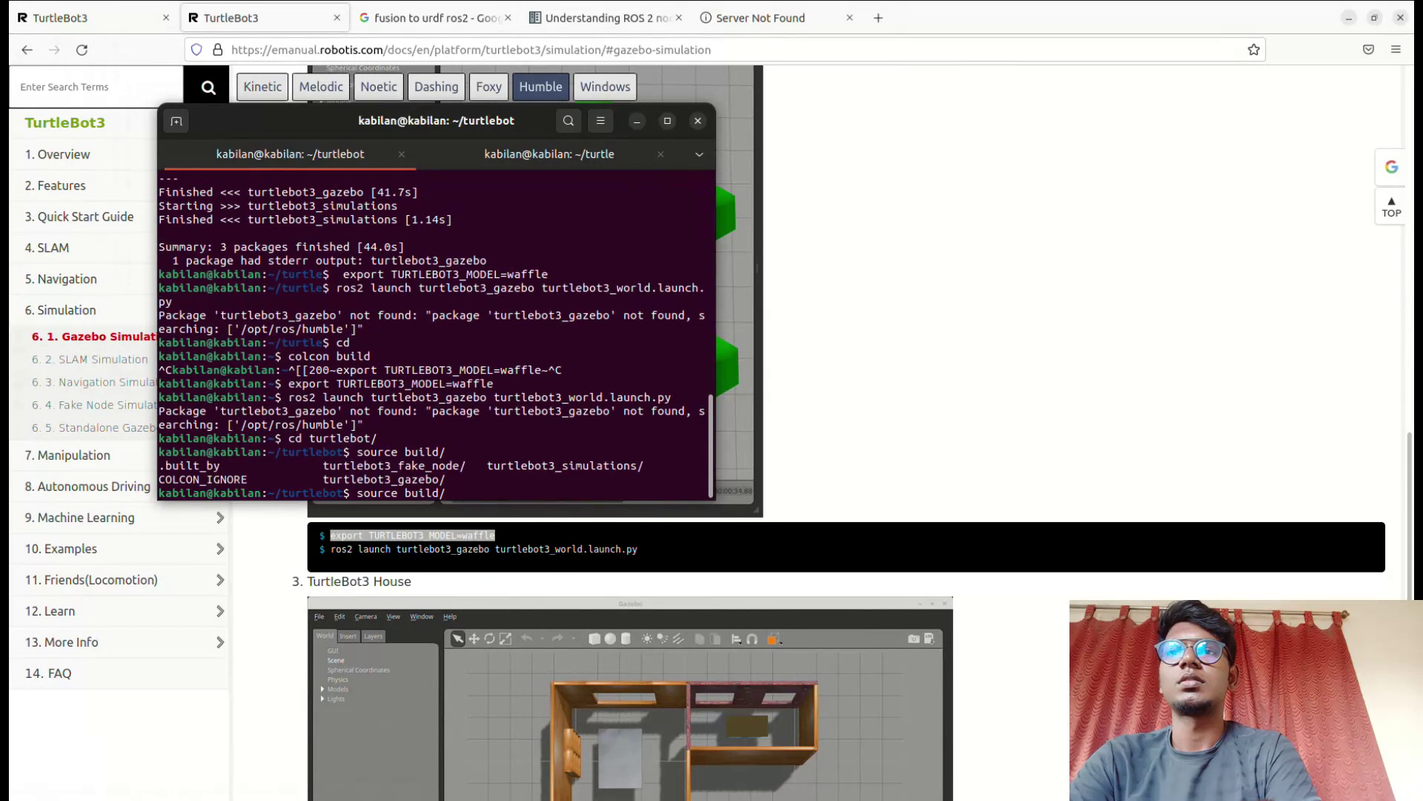
{"action": "key", "text": "BackSpace"}
{"action": "key", "text": "BackSpace"}
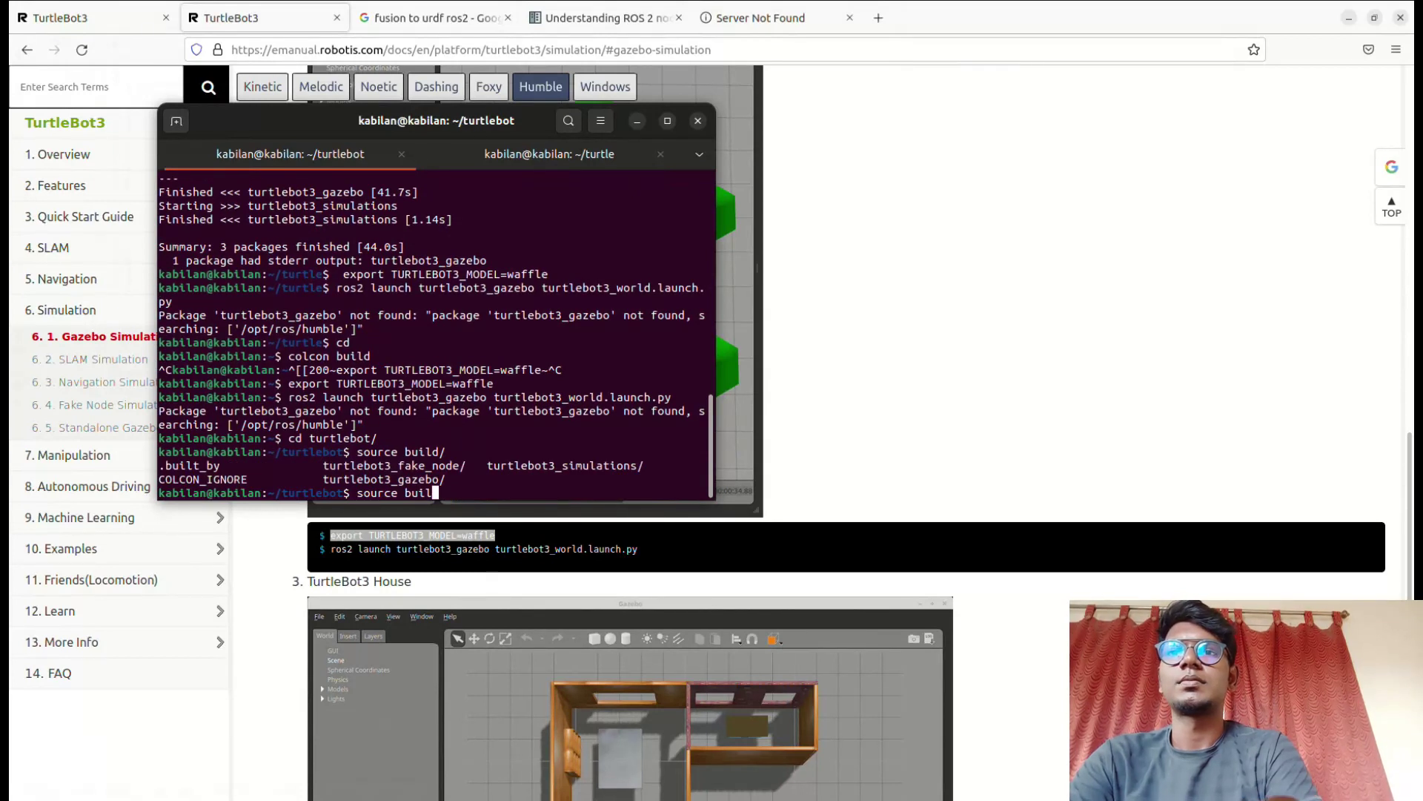
{"action": "key", "text": "BackSpace"}
{"action": "key", "text": "BackSpace"}
{"action": "key", "text": "BackSpace"}
{"action": "key", "text": "BackSpace"}
{"action": "key", "text": "Tab"}
{"action": "key", "text": "Tab"}
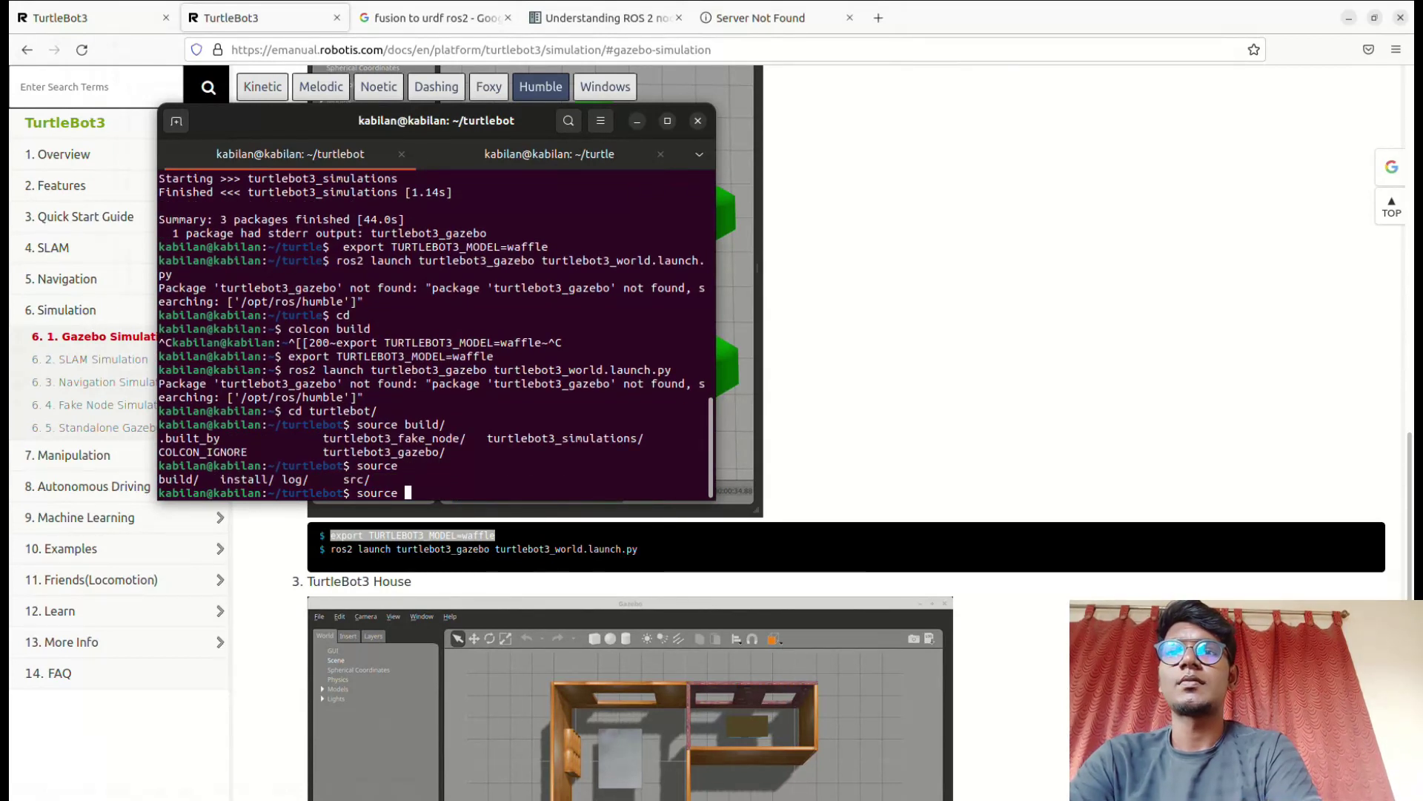
{"action": "type", "text": "install/"}
{"action": "type", "text": "se"}
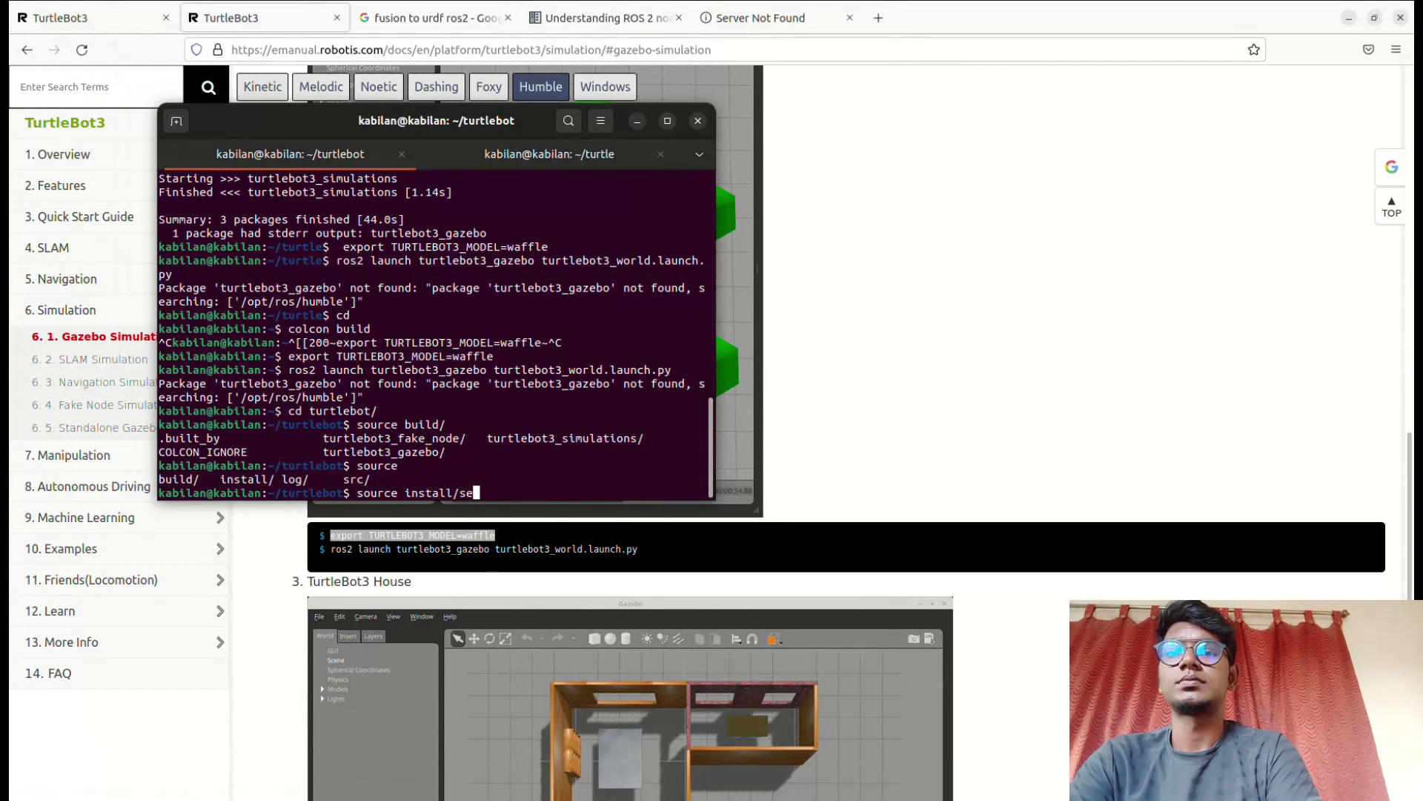
{"action": "type", "text": "tup.bash"}
{"action": "key", "text": "Return"}
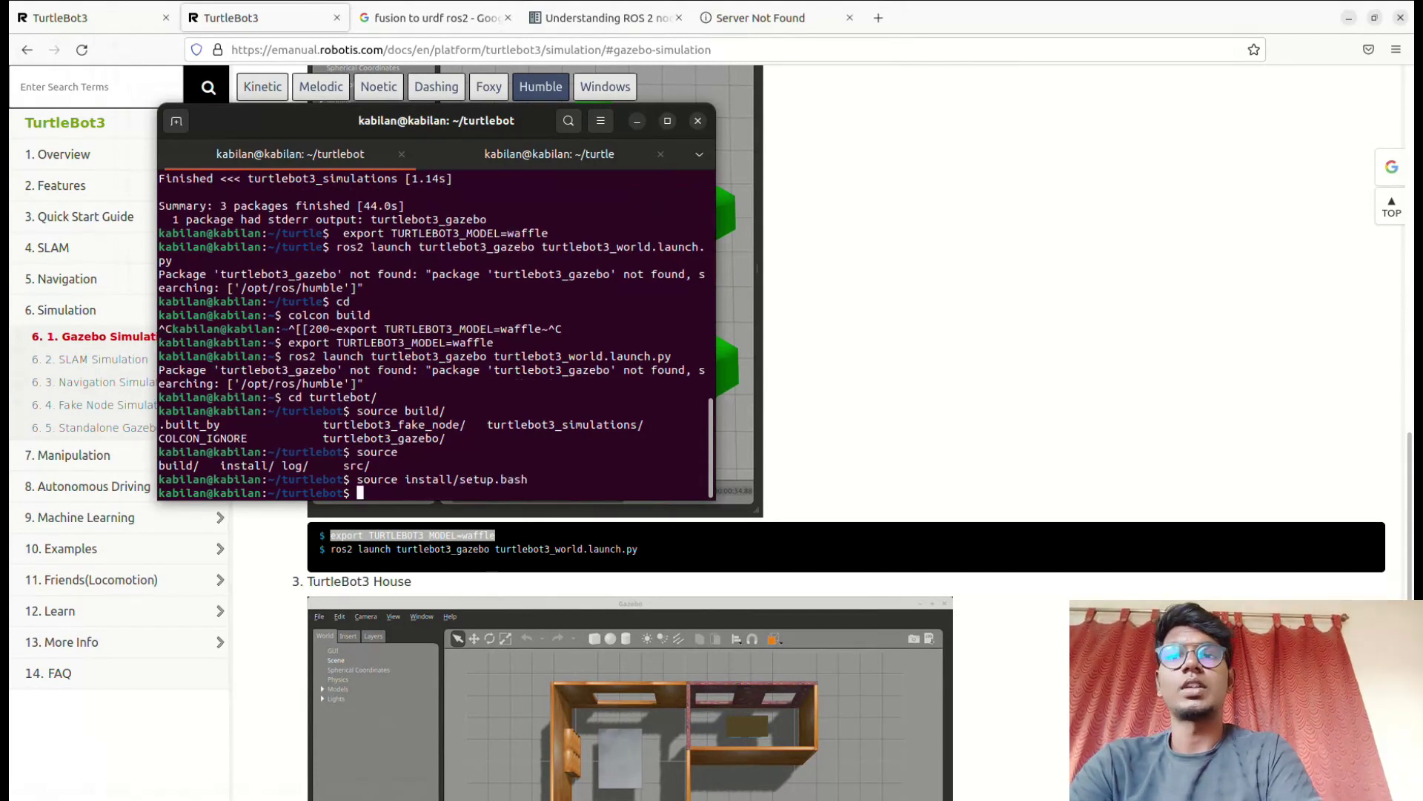
Launch the Gazebo world with ros2 launch turtlebot3_gazebo turtlebot3_world.launch.py from the sourced turtlebot workspace
{"action": "key", "text": "Up"}
{"action": "key", "text": "Up"}
{"action": "key", "text": "Up"}
{"action": "key", "text": "Return"}
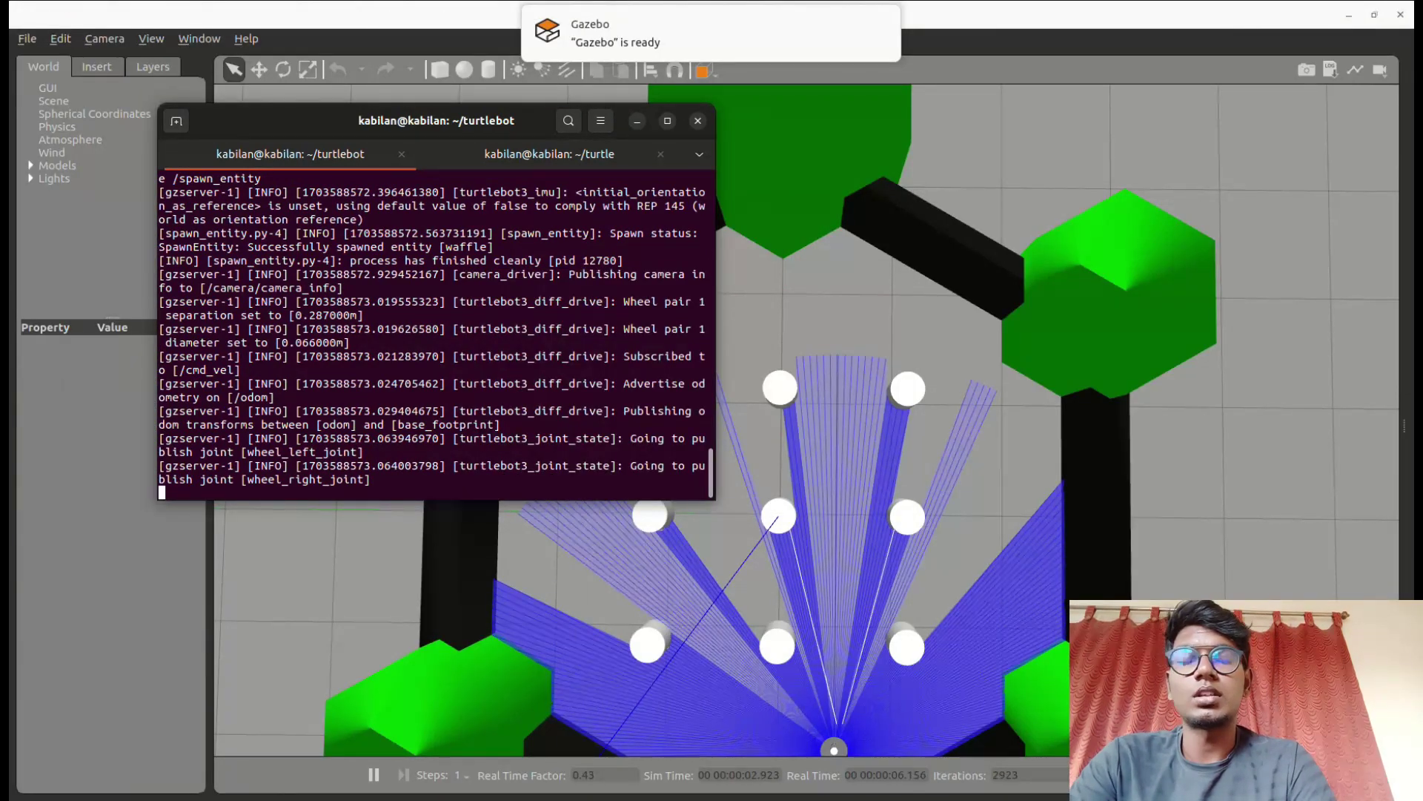
Switch to Gazebo and inspect the whole hexagonal TurtleBot3 World with the robot and its laser scan
{"action": "key", "text": "alt+Tab"}
{"action": "left_click_drag", "start_coordinate": [842, 507], "coordinate": [788, 359]}
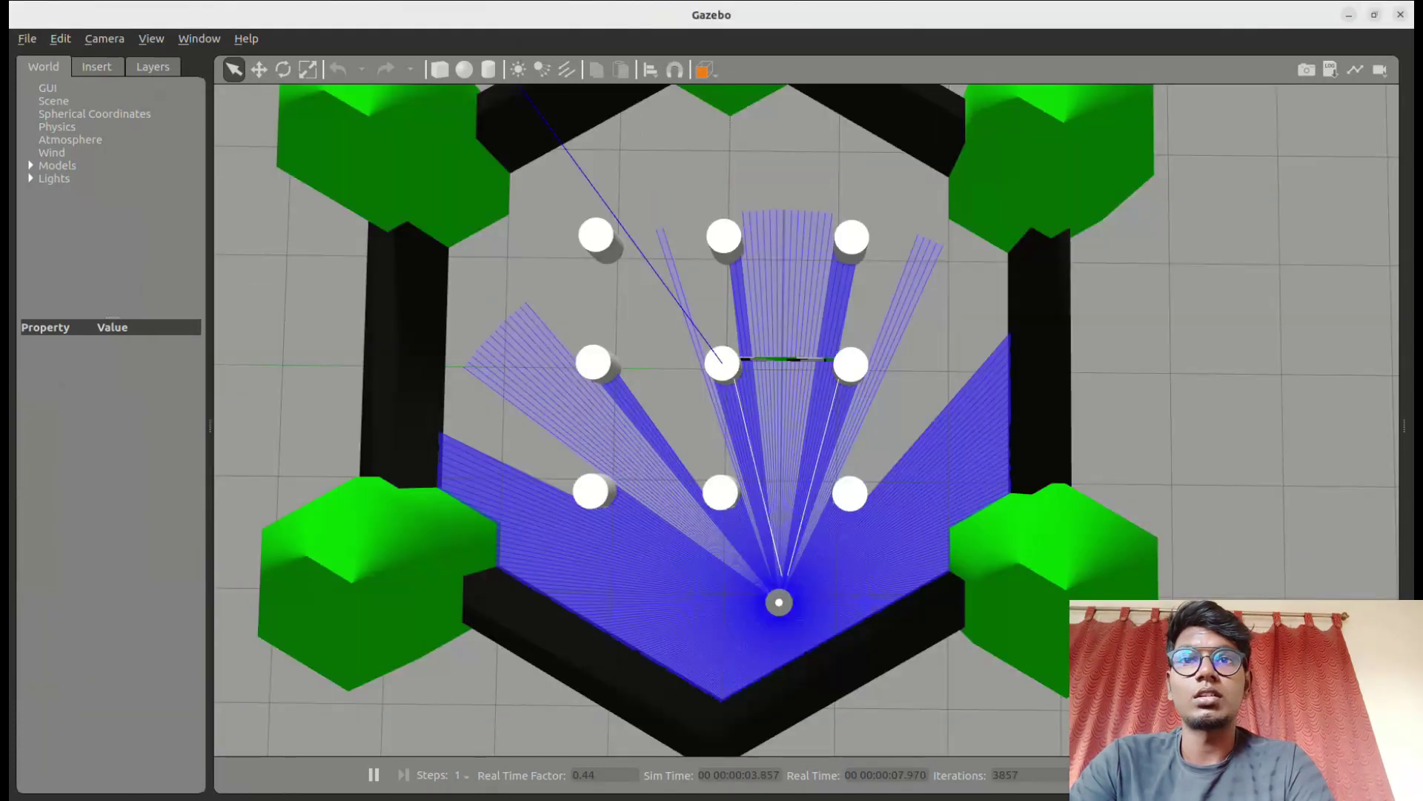
{"action": "scroll", "coordinate": [543, 510], "scroll_direction": "down", "scroll_amount": 8}
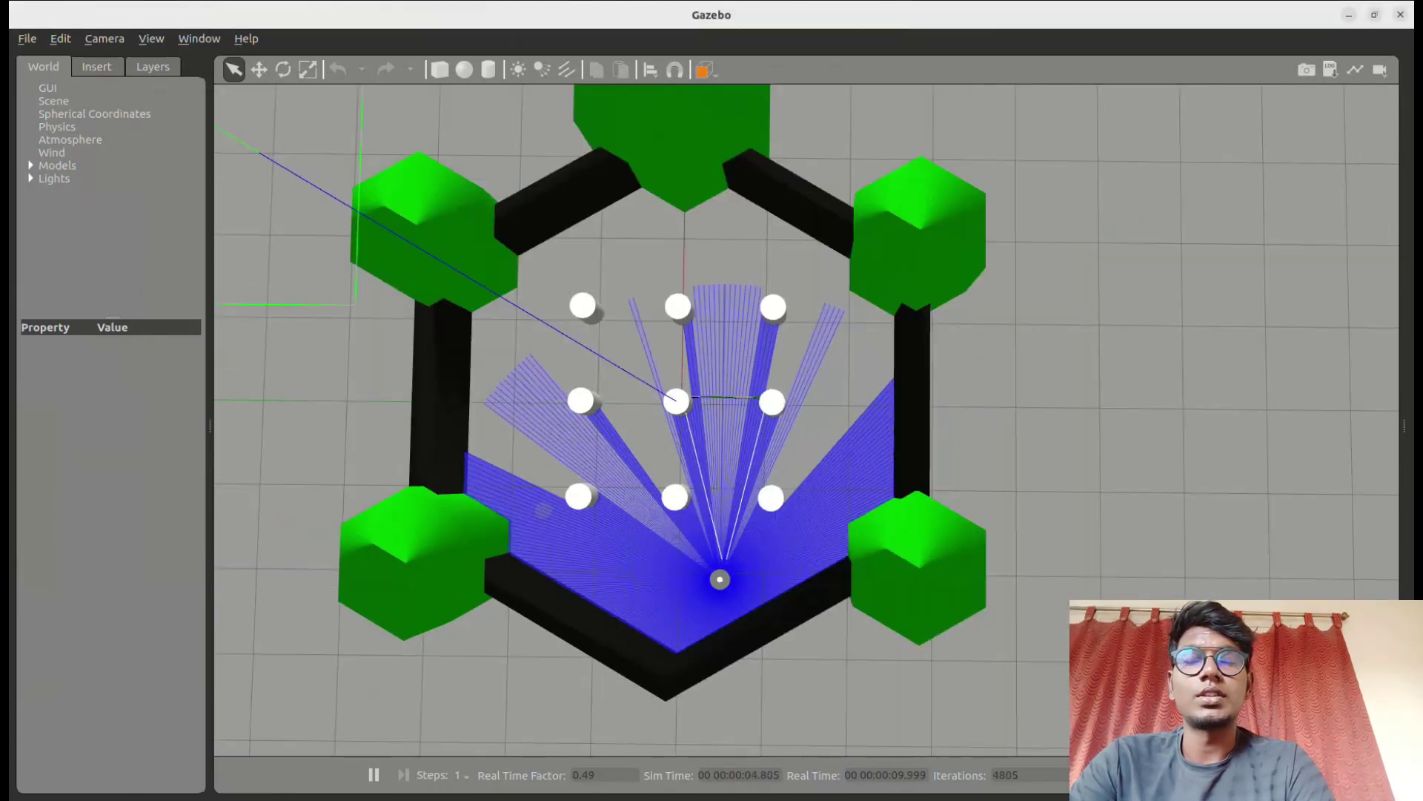
Switch to the terminal session in the ~/turtle folder, run ros2 topic list and review the listed topics
{"action": "scroll", "coordinate": [543, 510], "scroll_direction": "up", "scroll_amount": 1}
{"action": "scroll", "coordinate": [543, 510], "scroll_direction": "up", "scroll_amount": 2}
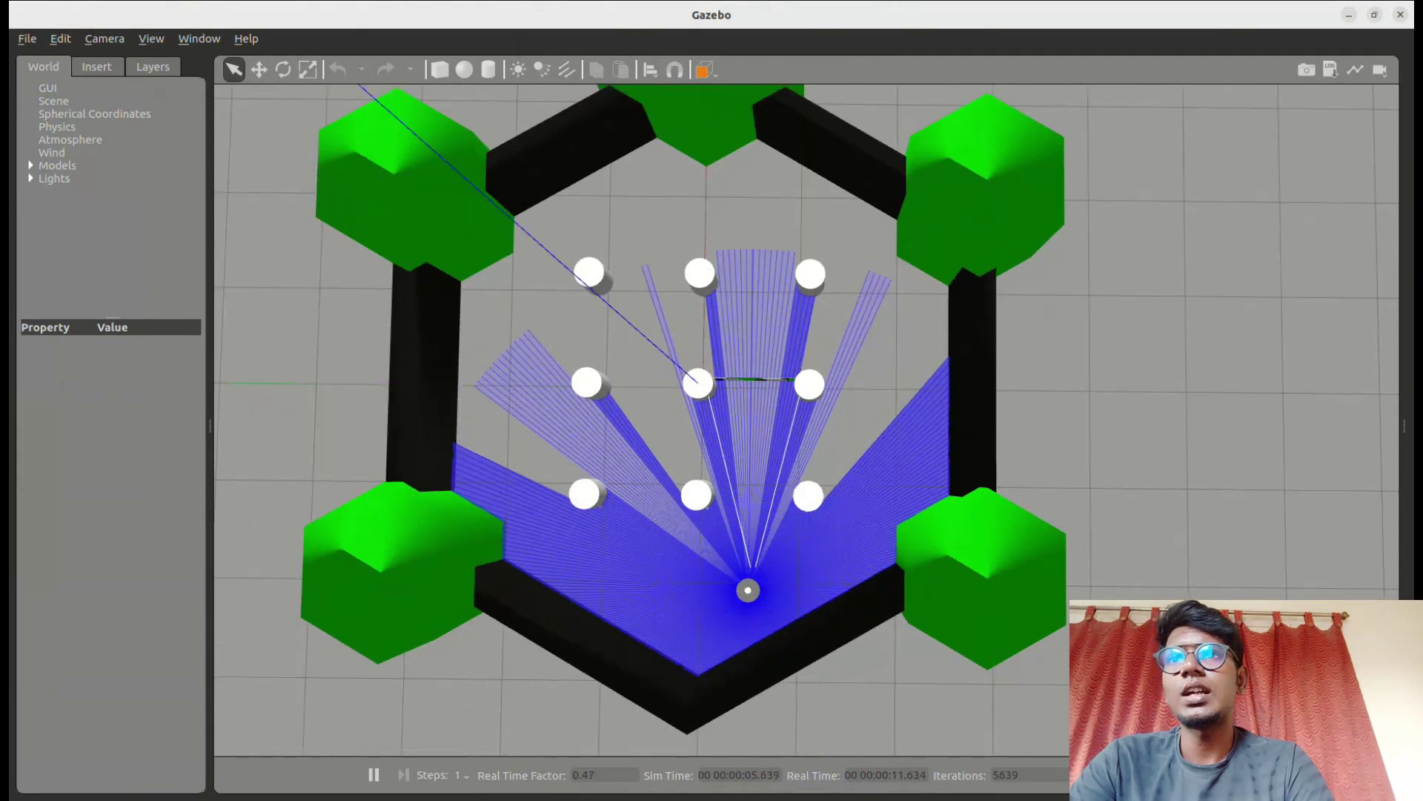
{"action": "key", "text": "alt+Tab"}
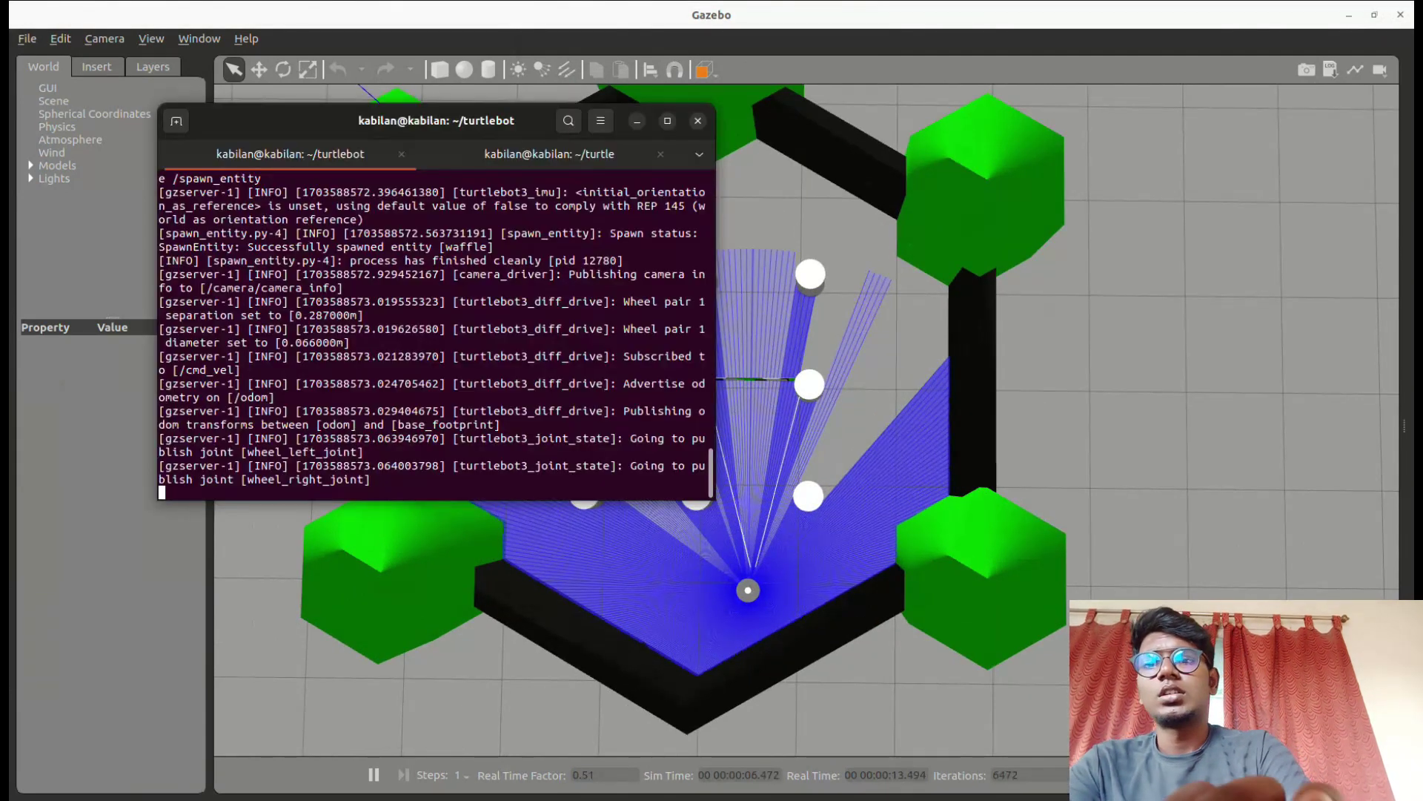
{"action": "key", "text": "ctrl+Page_Down"}
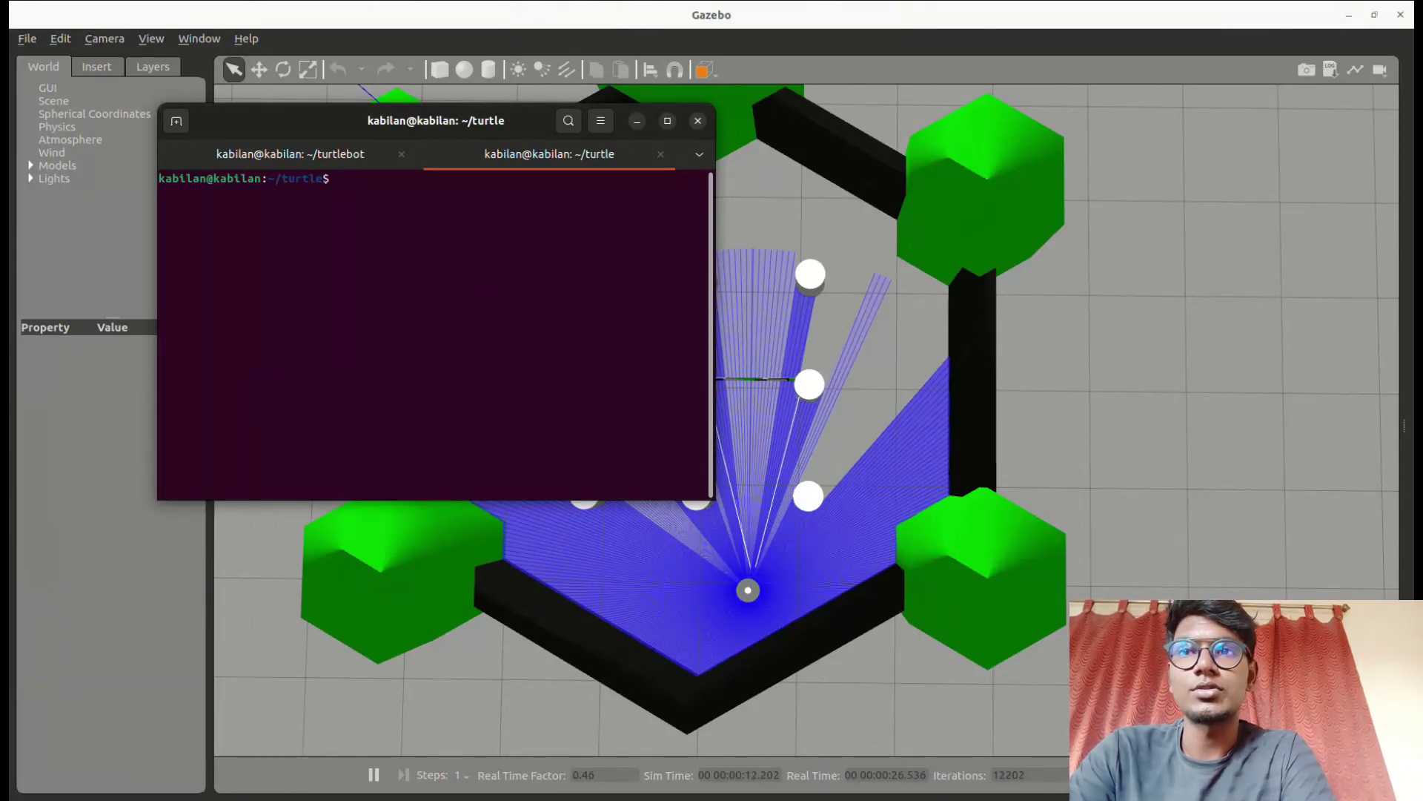
{"action": "type", "text": "ros2"}
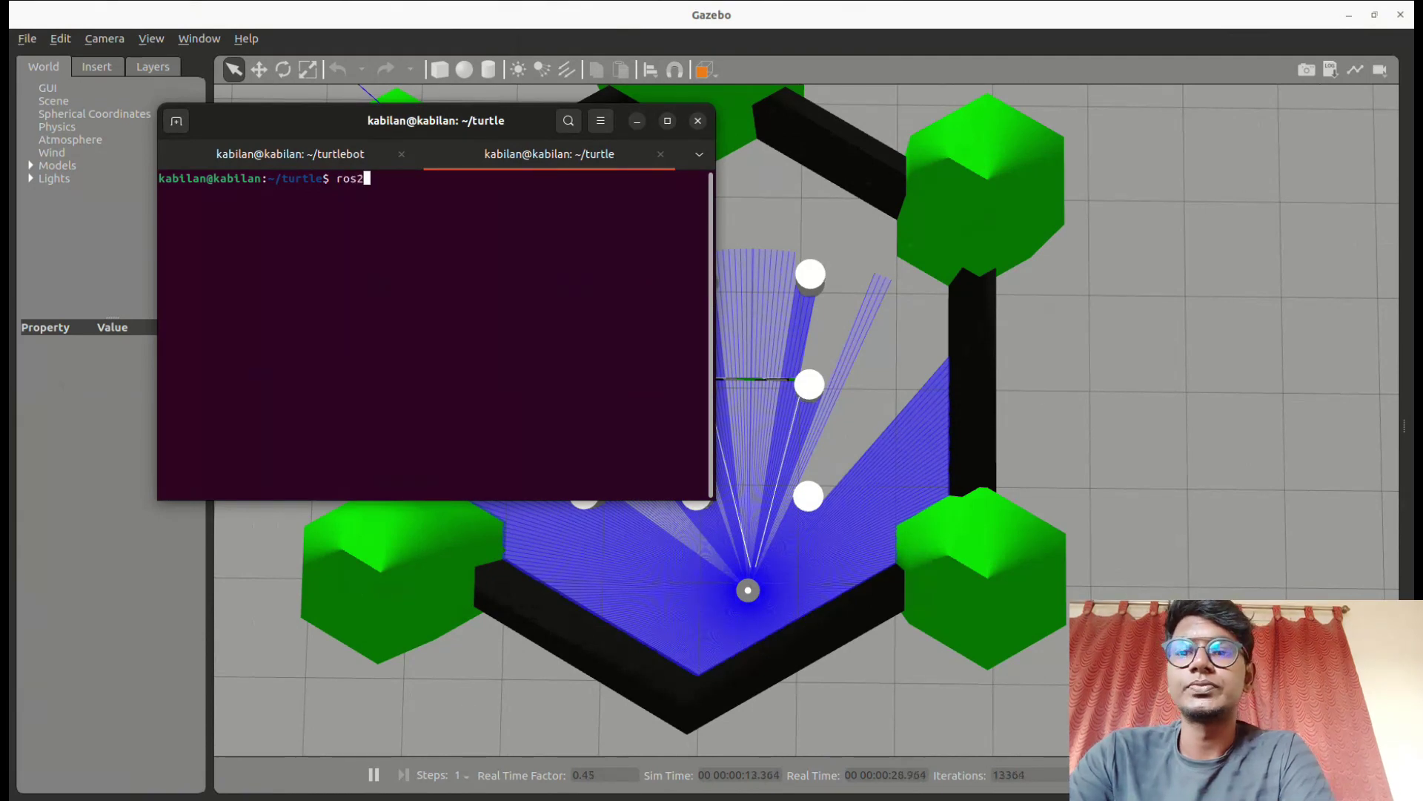
{"action": "type", "text": " topi"}
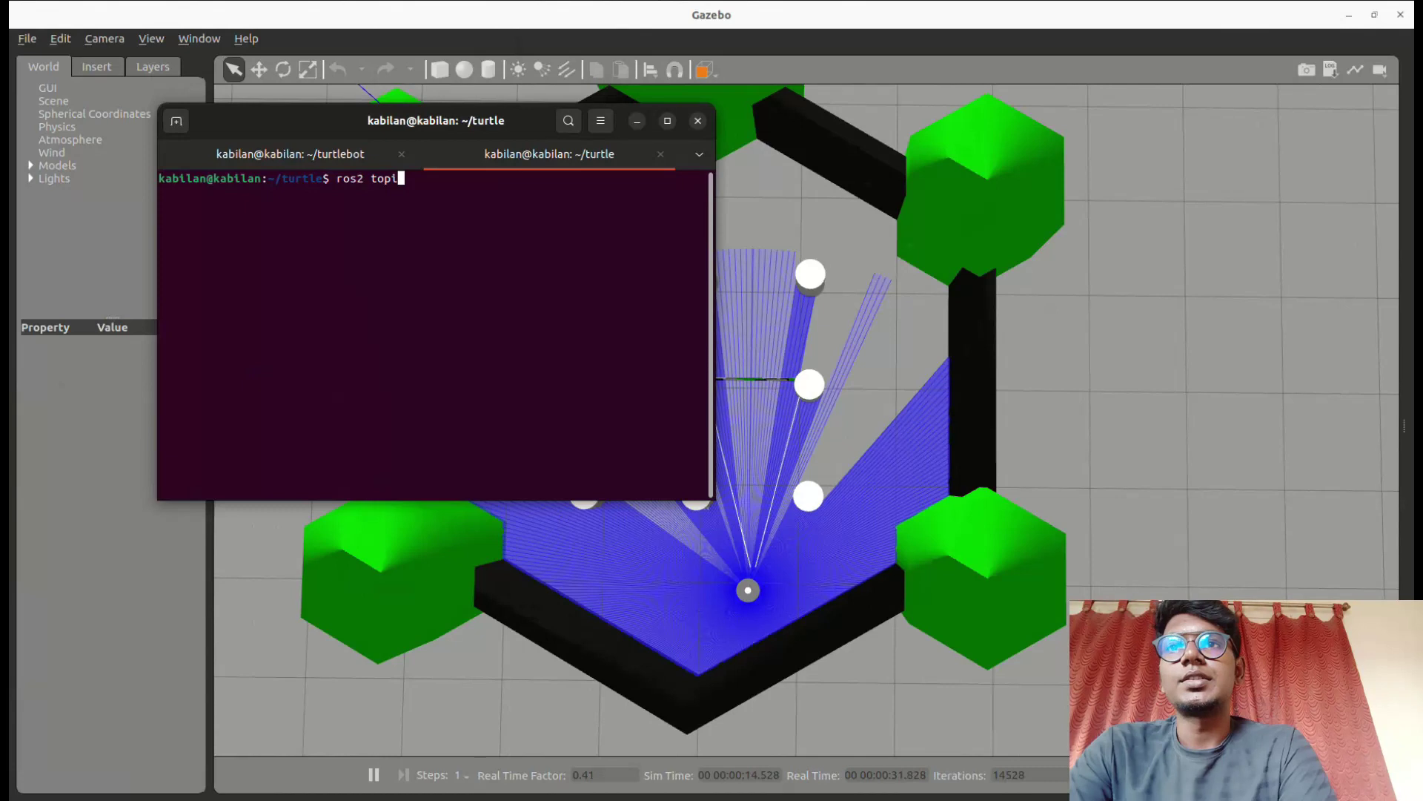
{"action": "type", "text": "c l"}
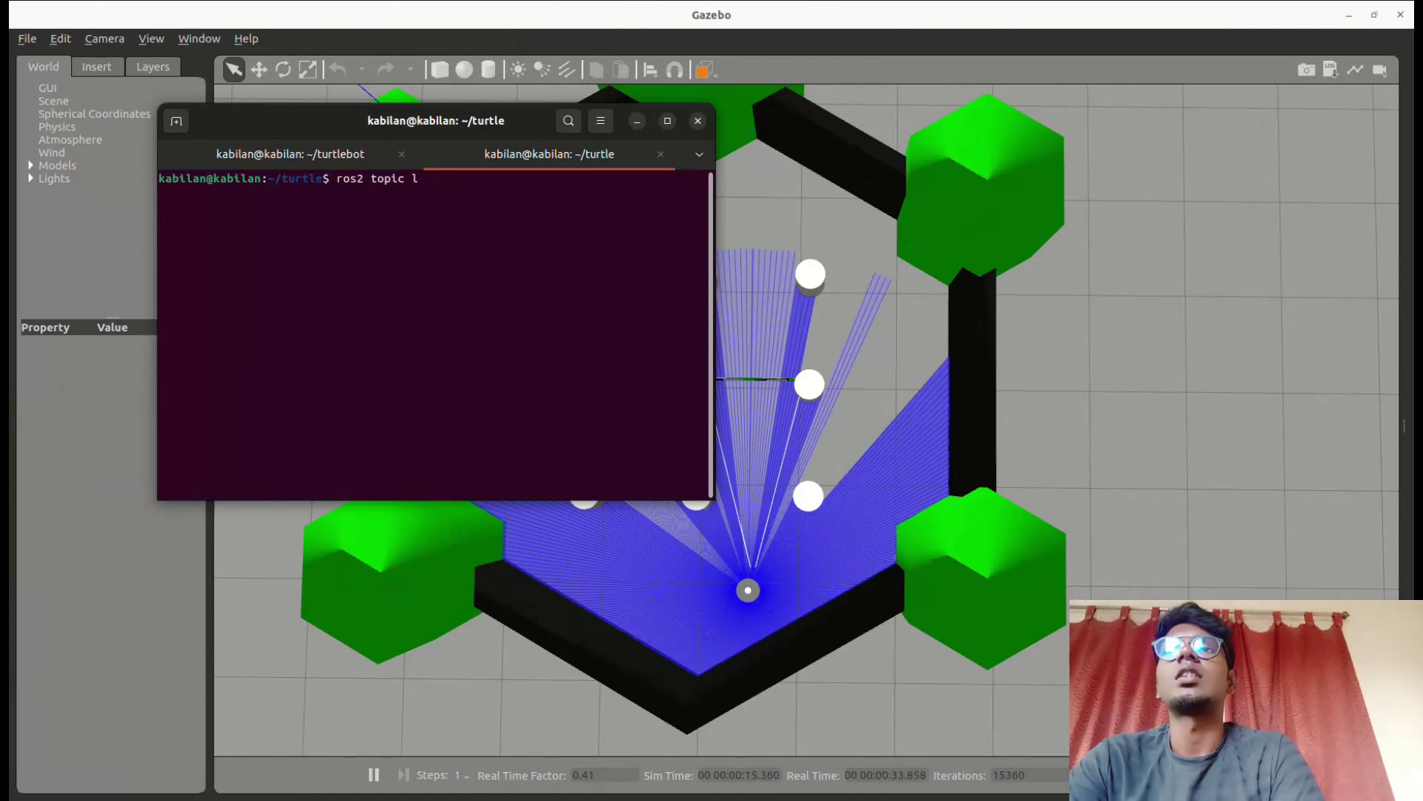
{"action": "type", "text": "ist"}
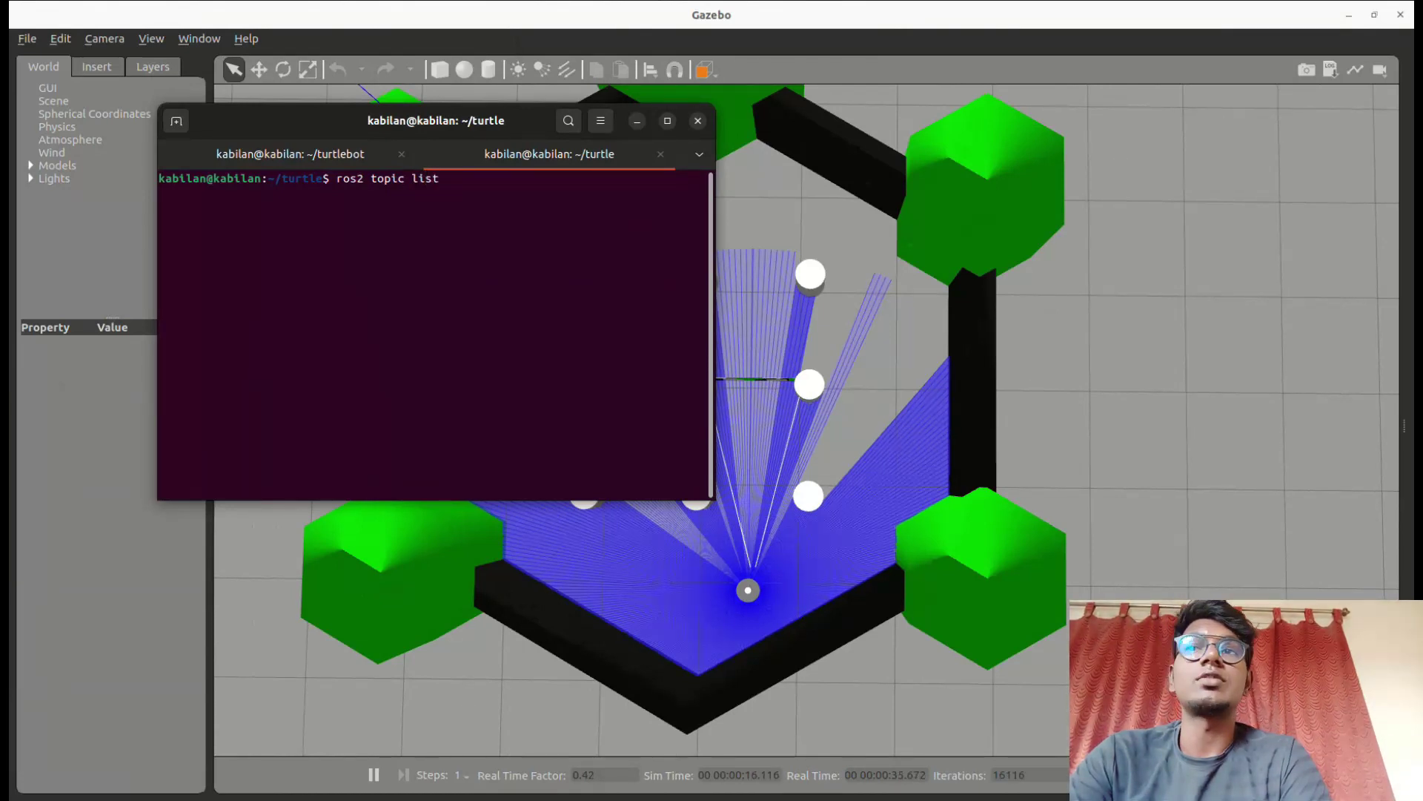
{"action": "key", "text": "Return"}
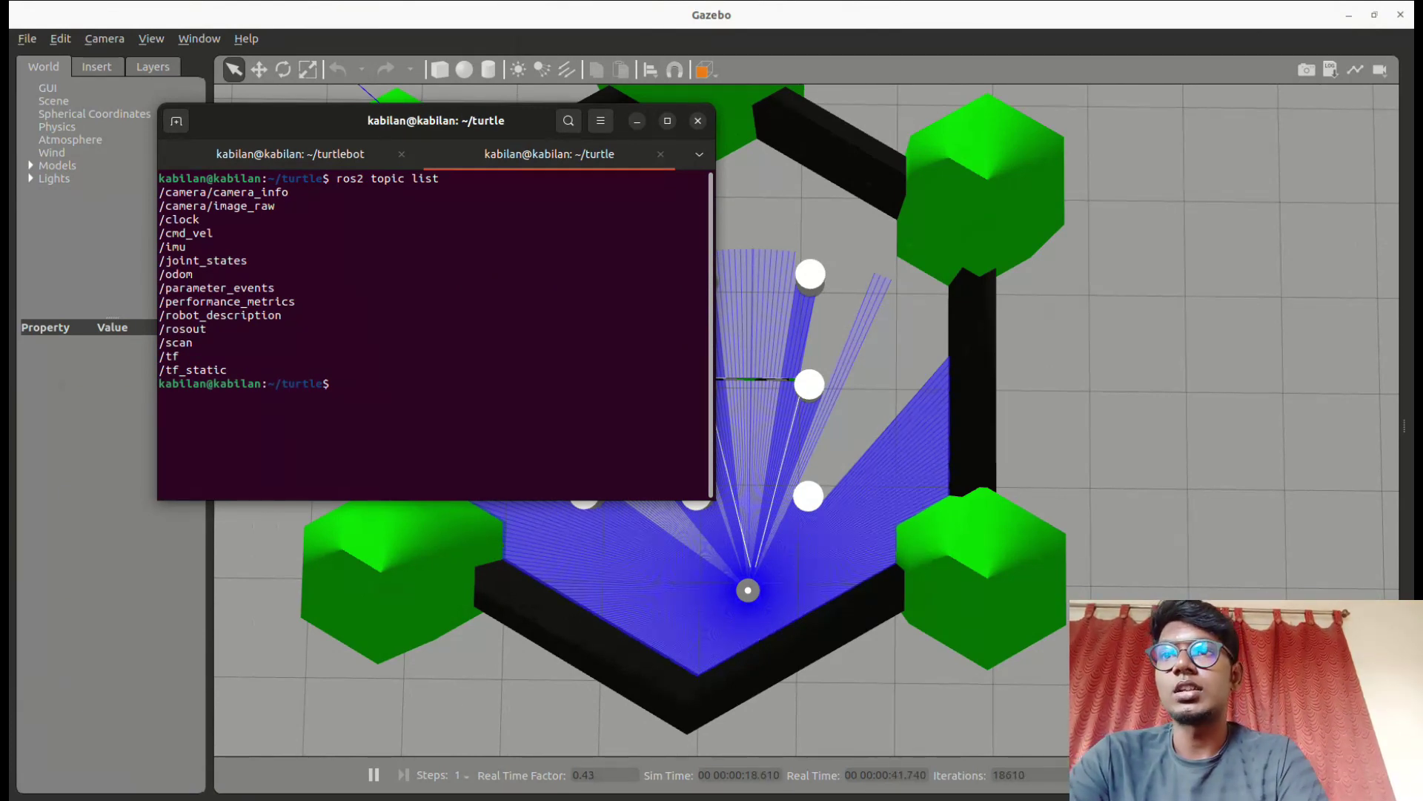
{"action": "left_click_drag", "start_coordinate": [172, 192], "coordinate": [215, 247]}
{"action": "left_click", "coordinate": [341, 280]}
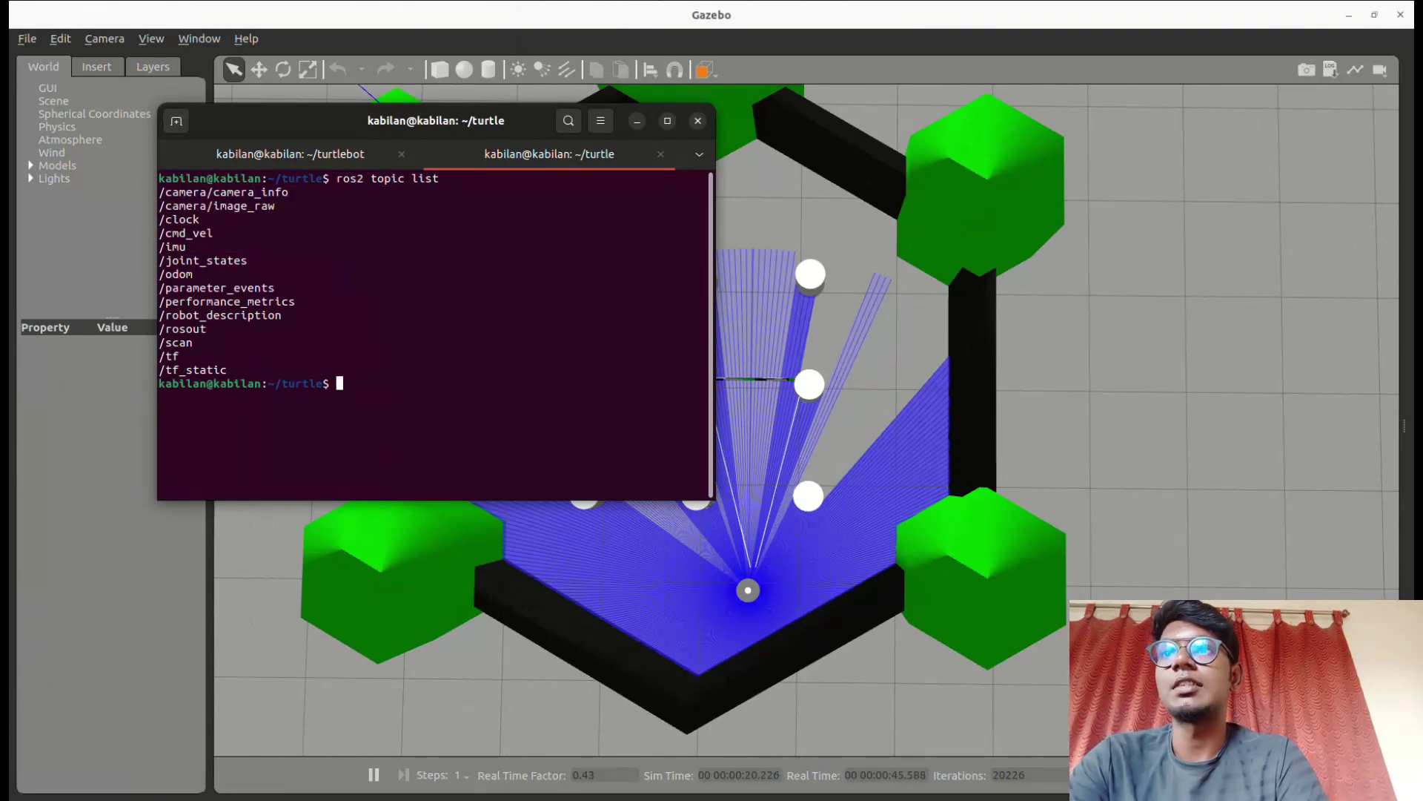
{"action": "left_click_drag", "start_coordinate": [165, 192], "coordinate": [182, 356]}
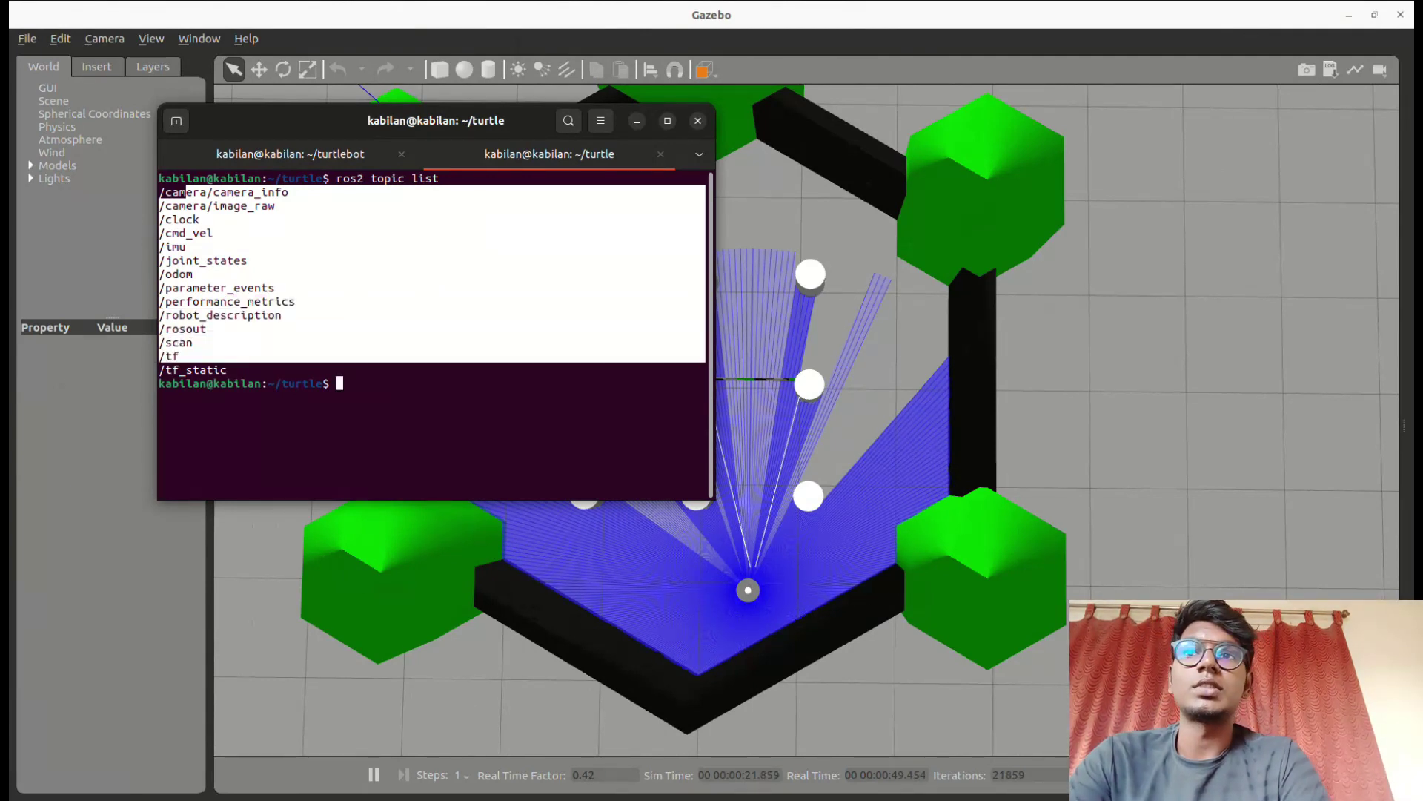
{"action": "left_click", "coordinate": [215, 357]}
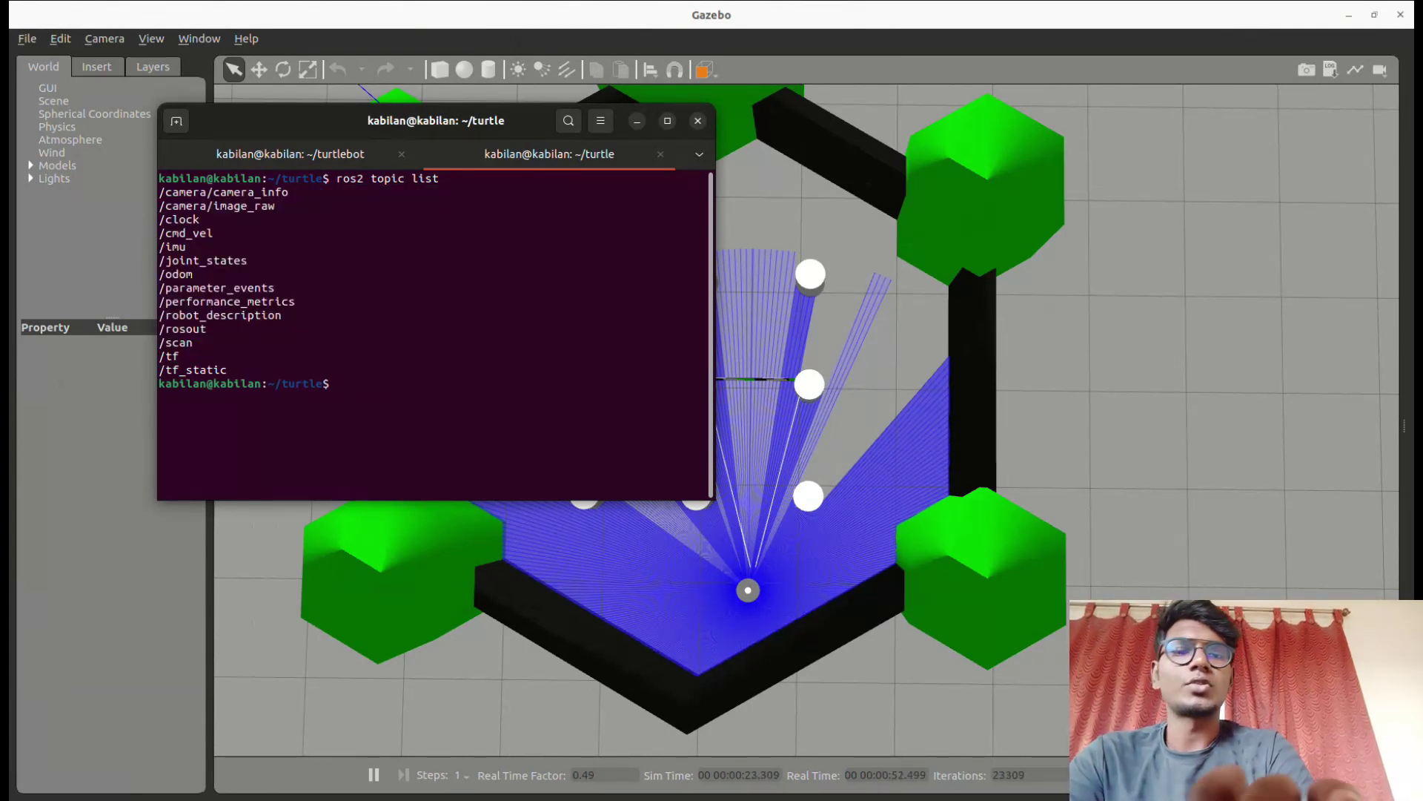
List the active nodes of the running simulation with ros2 node list
{"action": "type", "text": "ros2 n"}
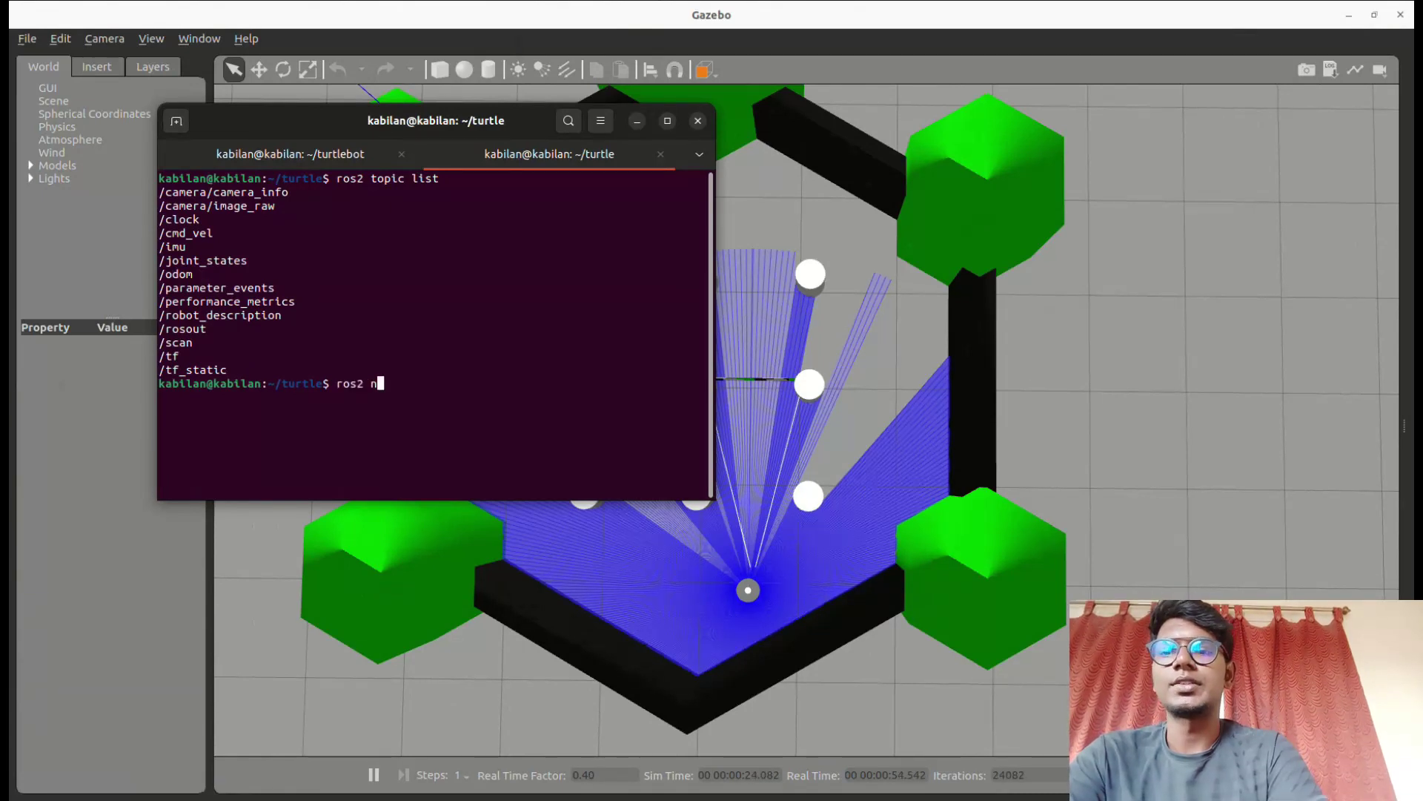
{"action": "type", "text": "ode "}
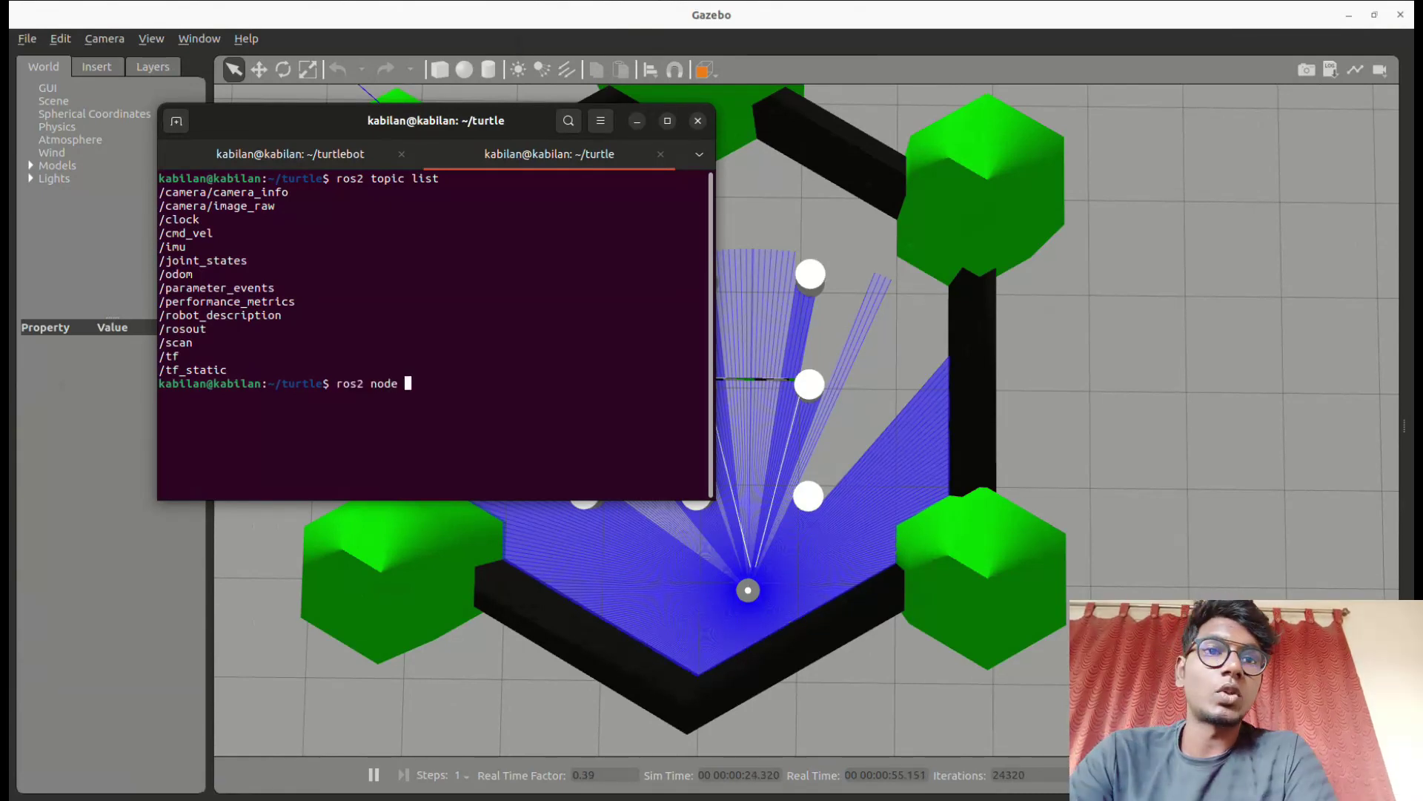
{"action": "type", "text": "list"}
{"action": "key", "text": "Return"}
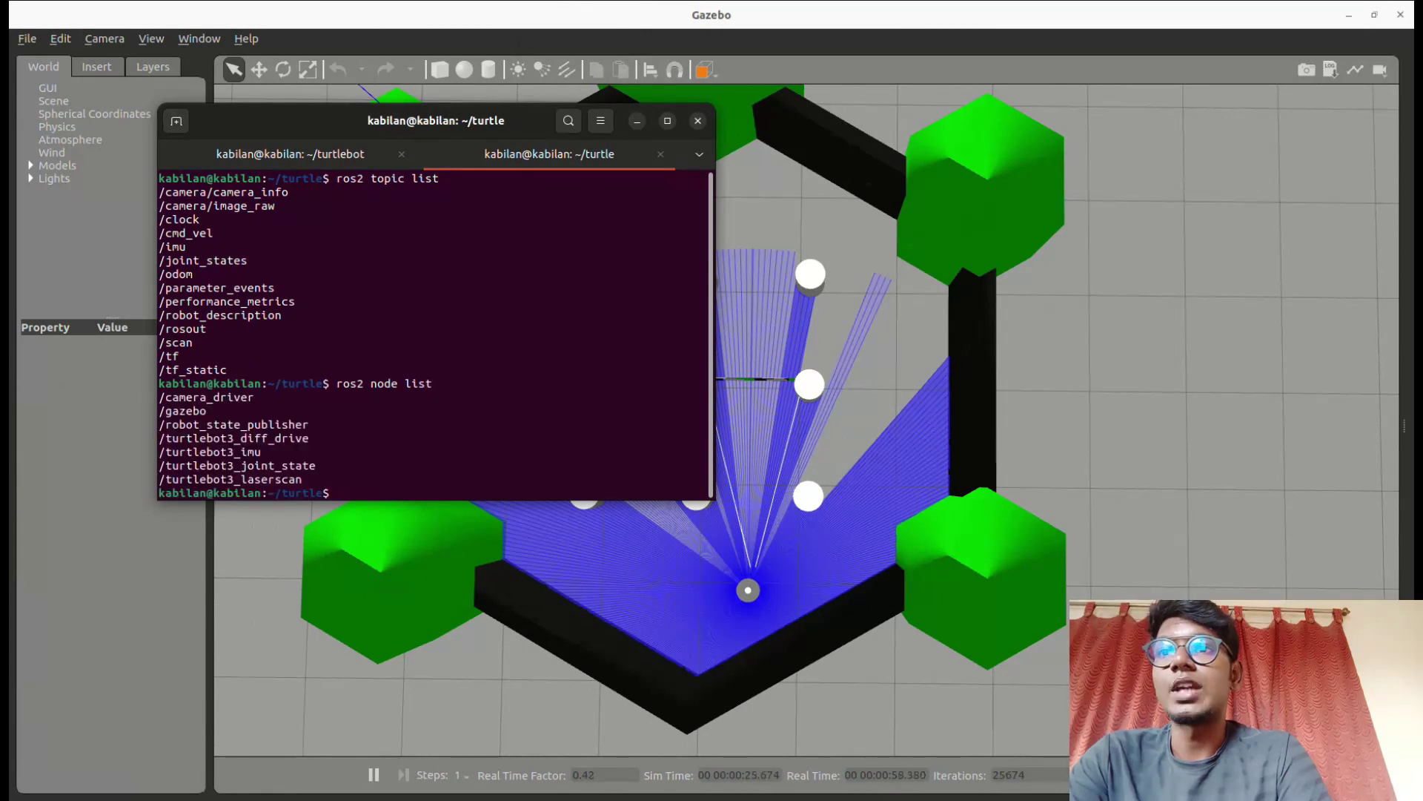
Examine the names in the node list, including the robot_state_publisher and turtlebot3 nodes, and compare them with the topic list
{"action": "left_click_drag", "start_coordinate": [234, 397], "coordinate": [163, 410]}
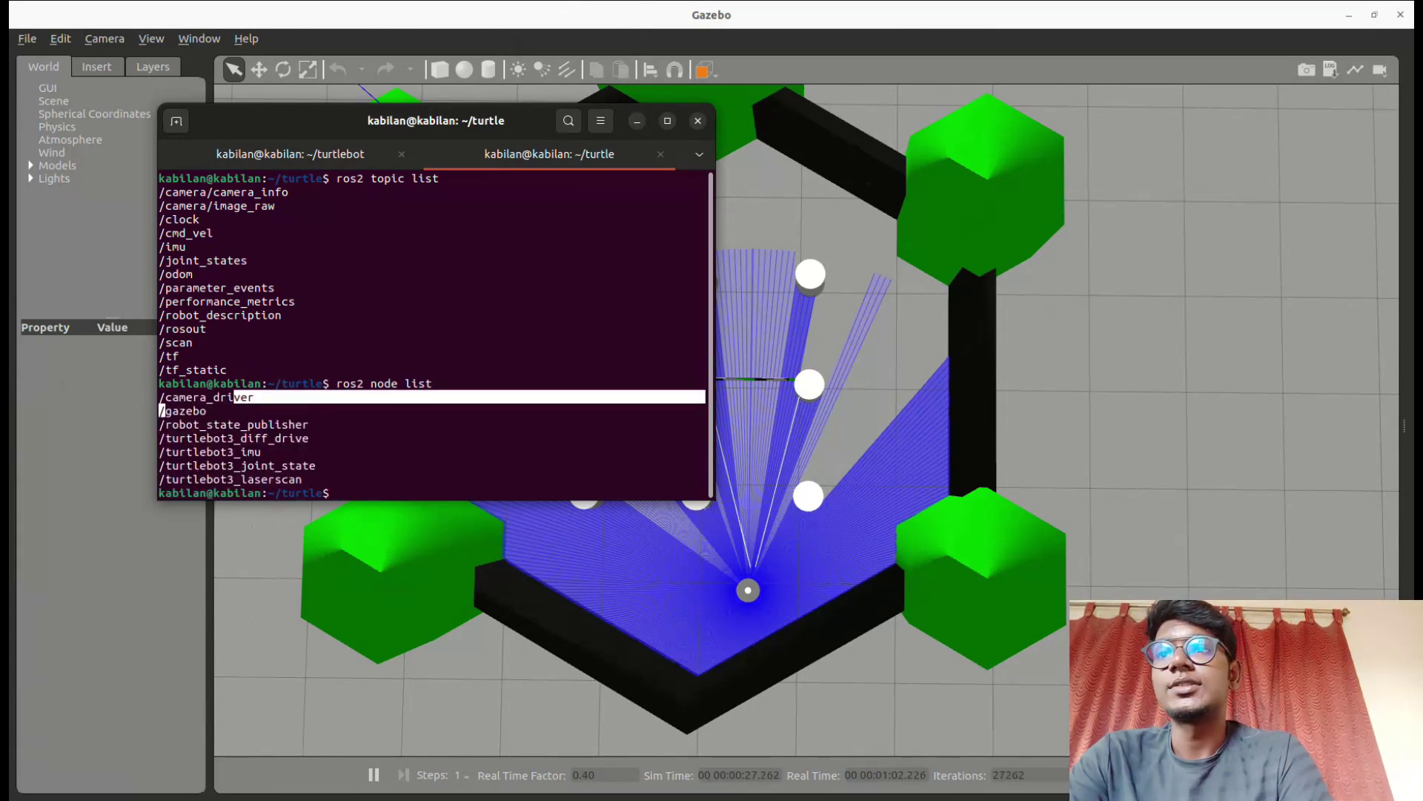
{"action": "double_click", "coordinate": [211, 398]}
{"action": "left_click", "coordinate": [211, 400]}
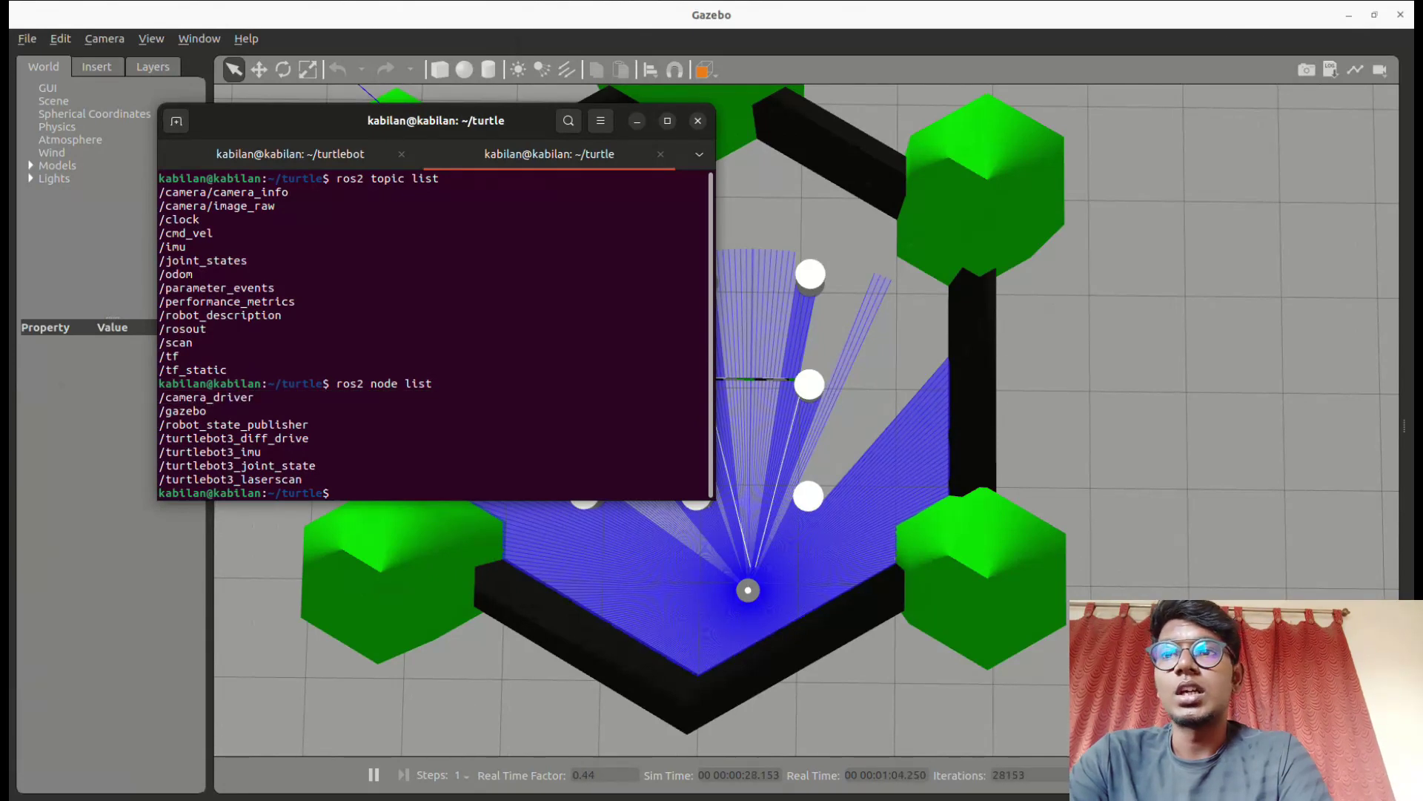
{"action": "triple_click", "coordinate": [185, 411]}
{"action": "double_click", "coordinate": [223, 425]}
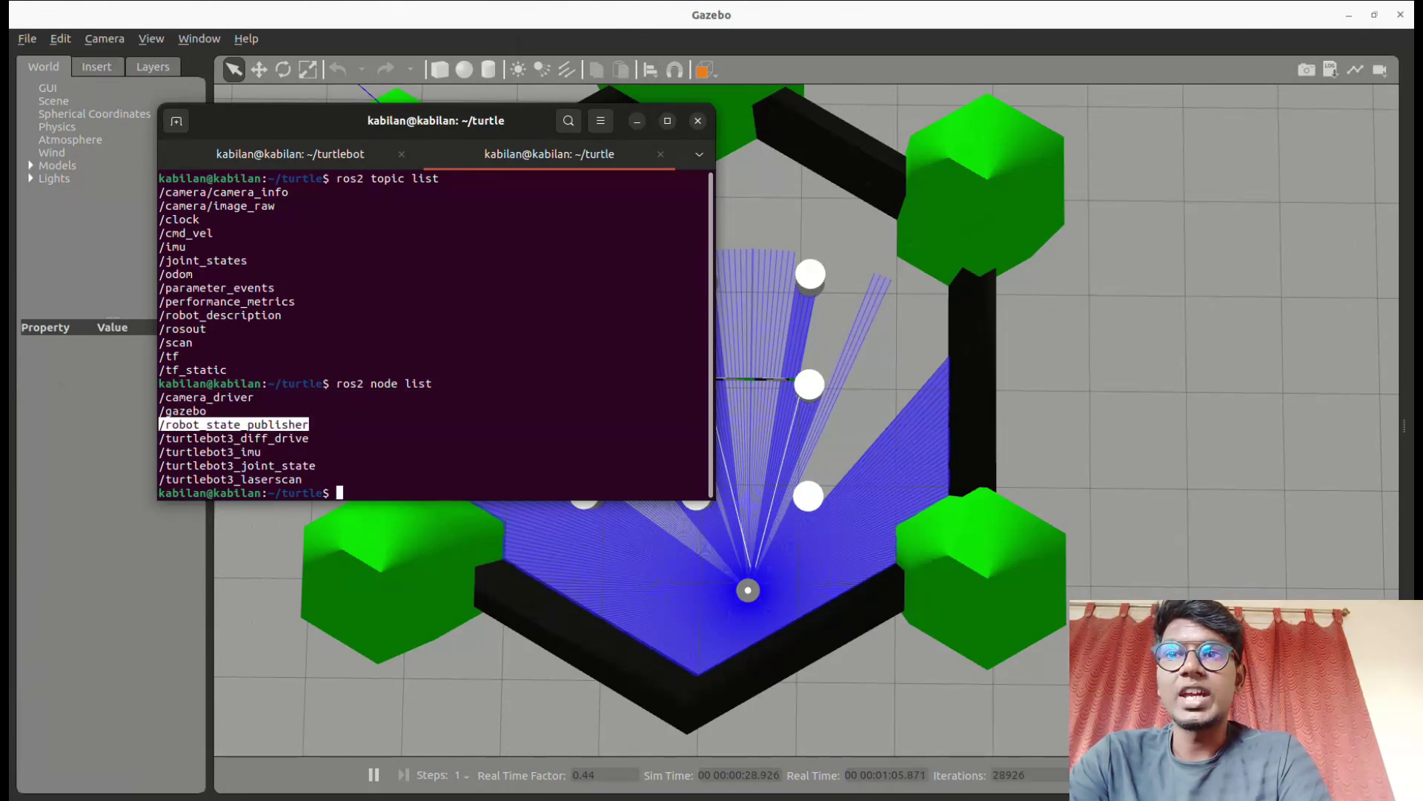
{"action": "left_click_drag", "start_coordinate": [234, 425], "coordinate": [259, 452]}
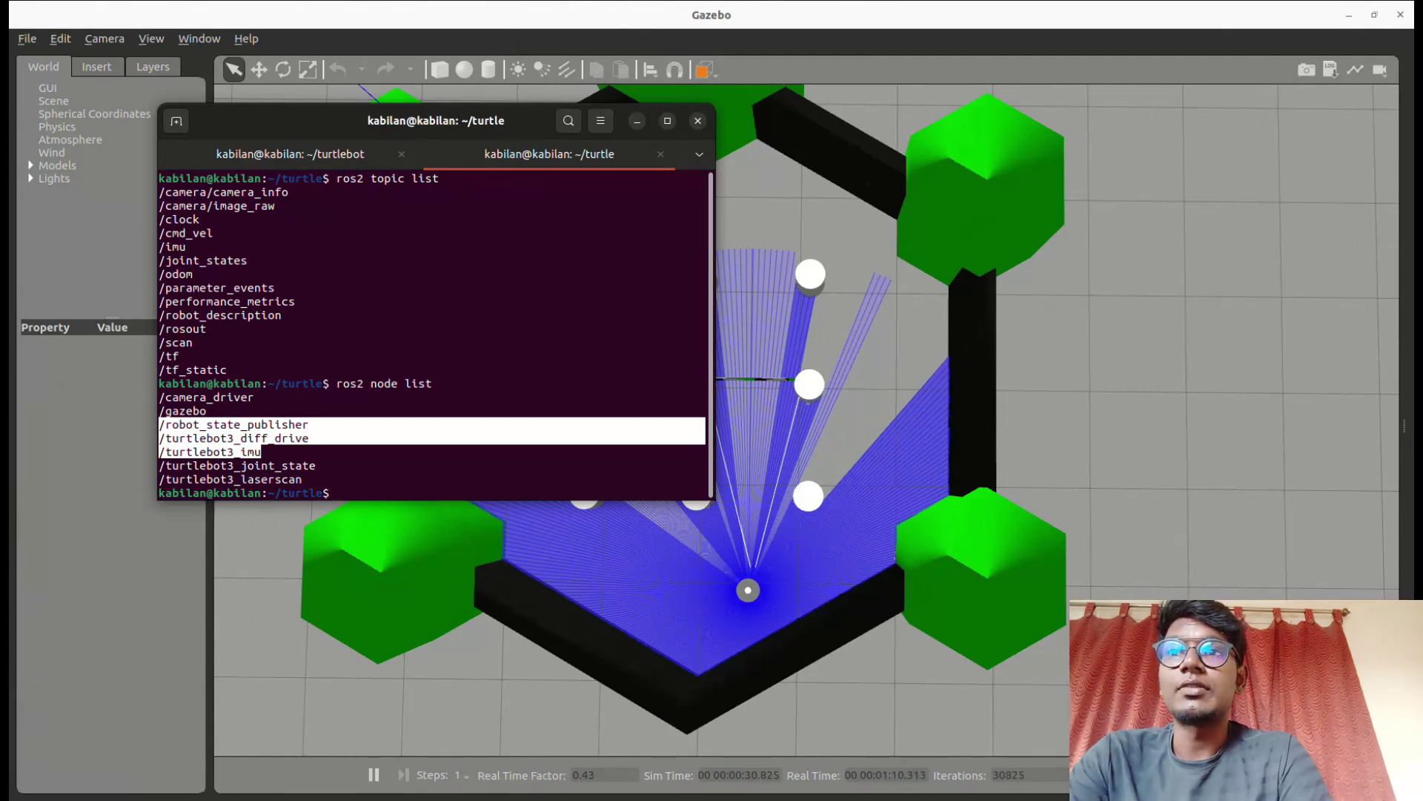
{"action": "left_click_drag", "start_coordinate": [235, 439], "coordinate": [312, 453]}
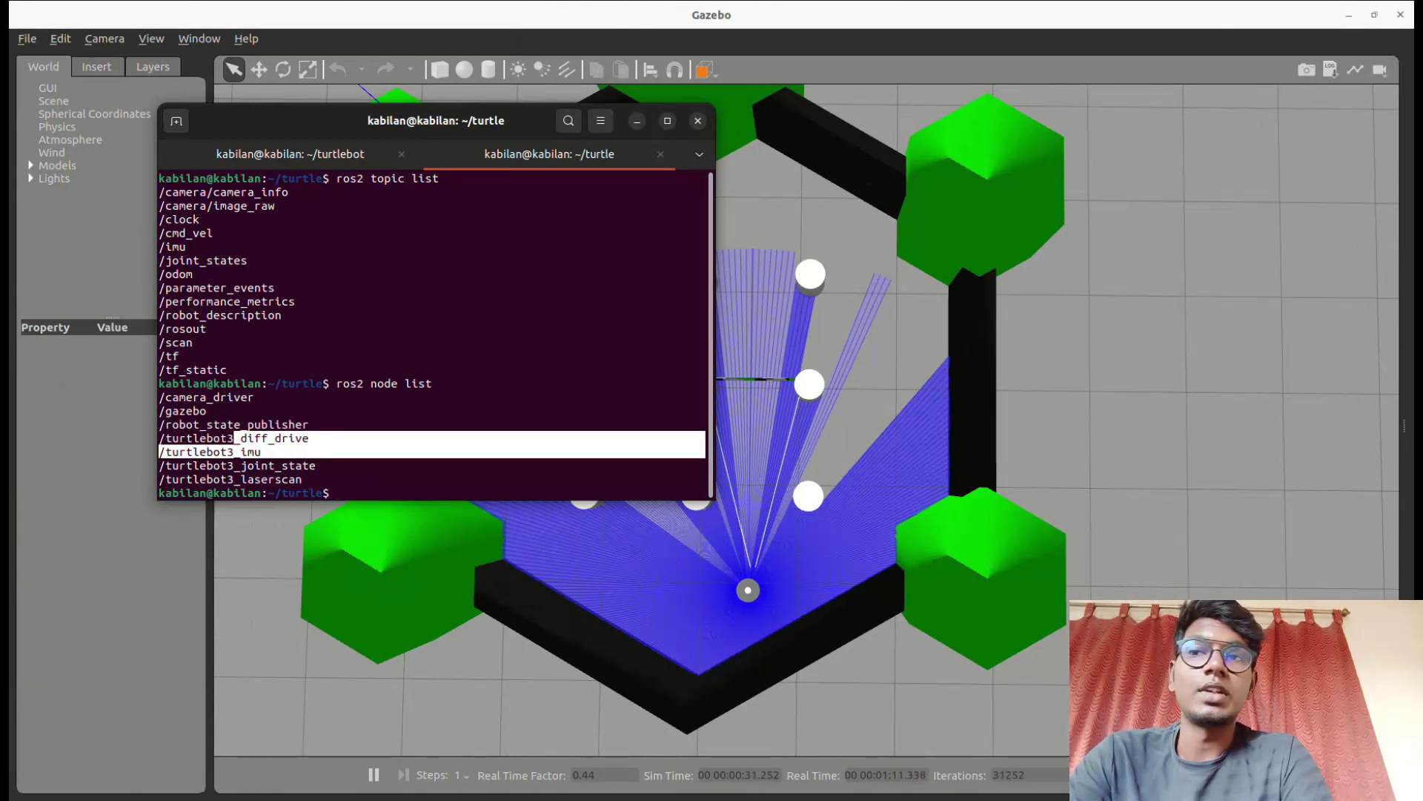
{"action": "double_click", "coordinate": [235, 437]}
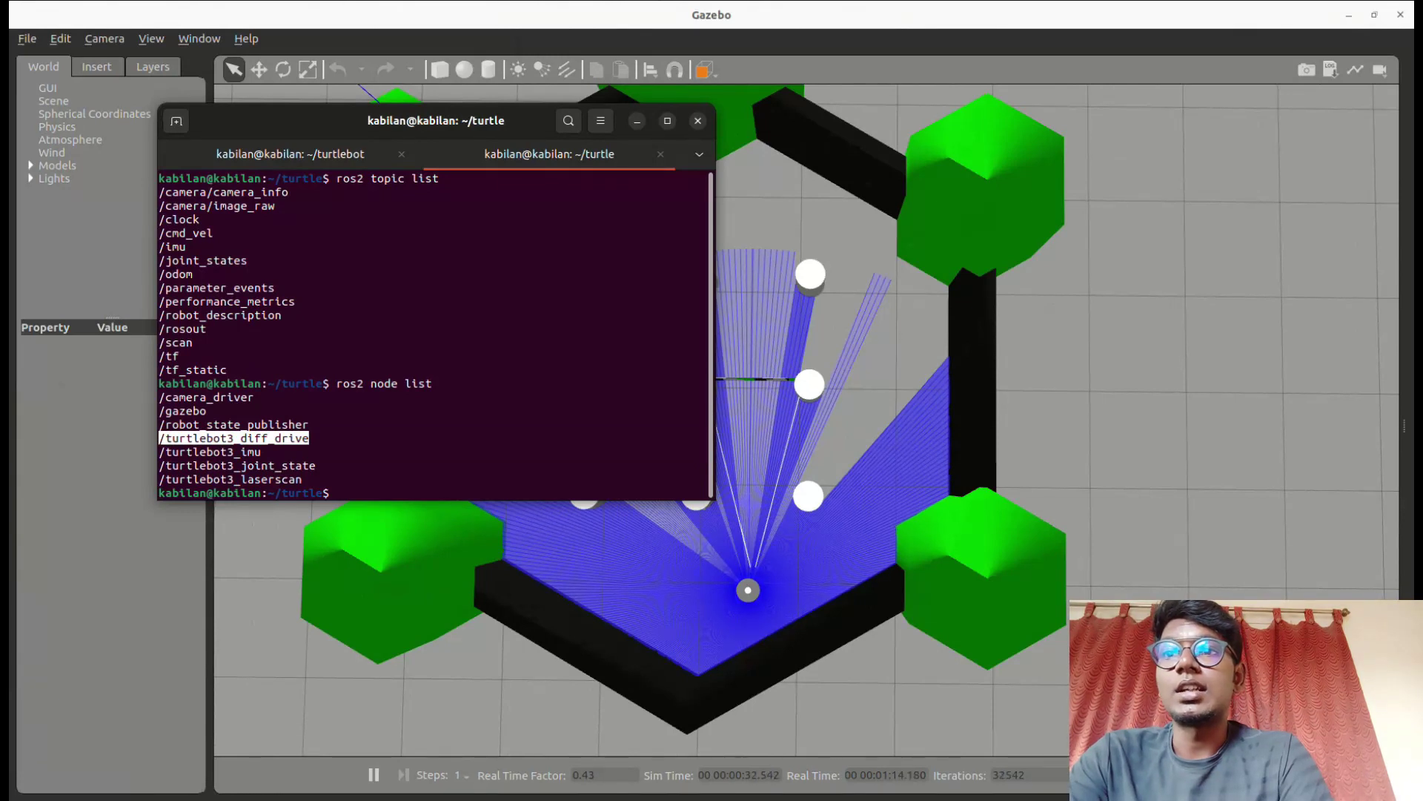
{"action": "double_click", "coordinate": [235, 480]}
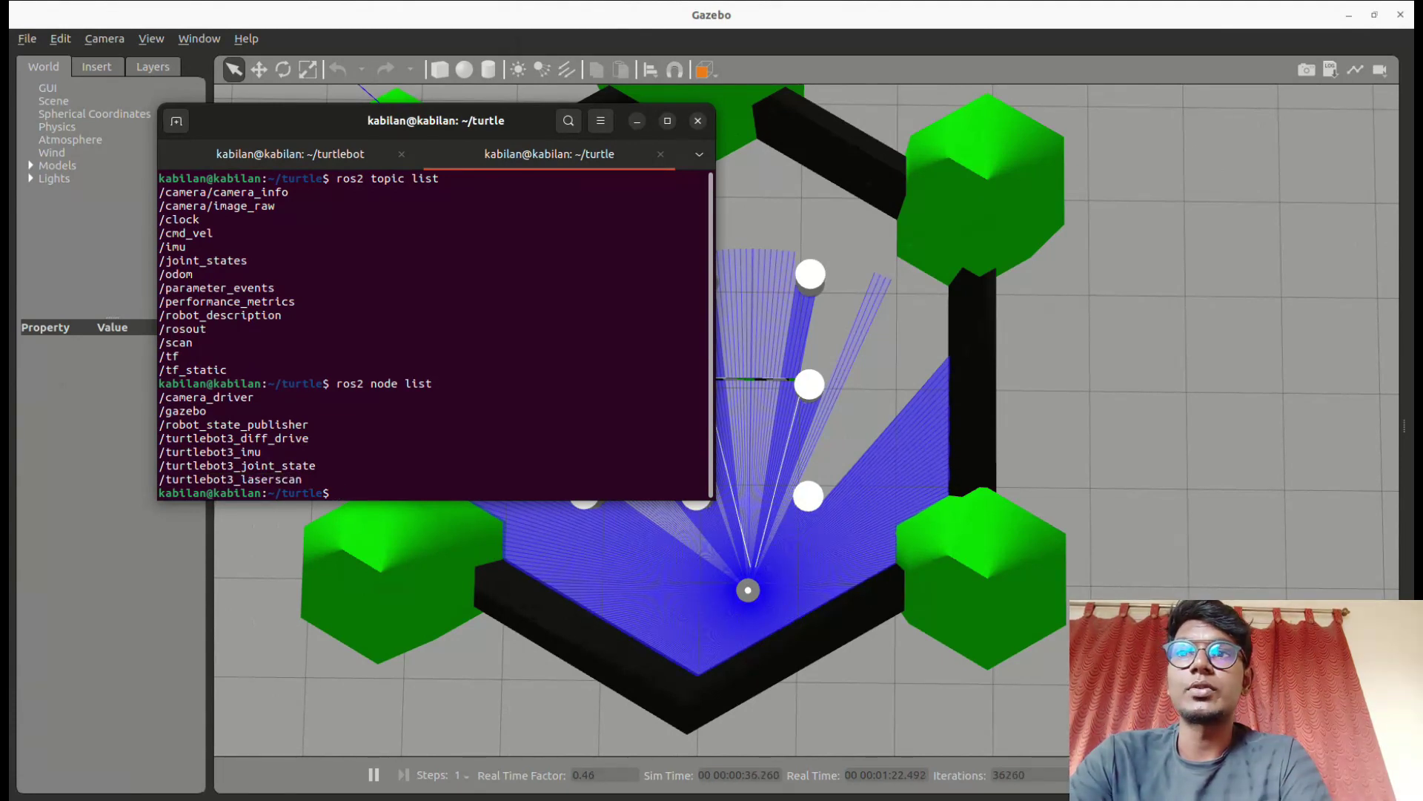
{"action": "left_click_drag", "start_coordinate": [335, 480], "coordinate": [163, 399]}
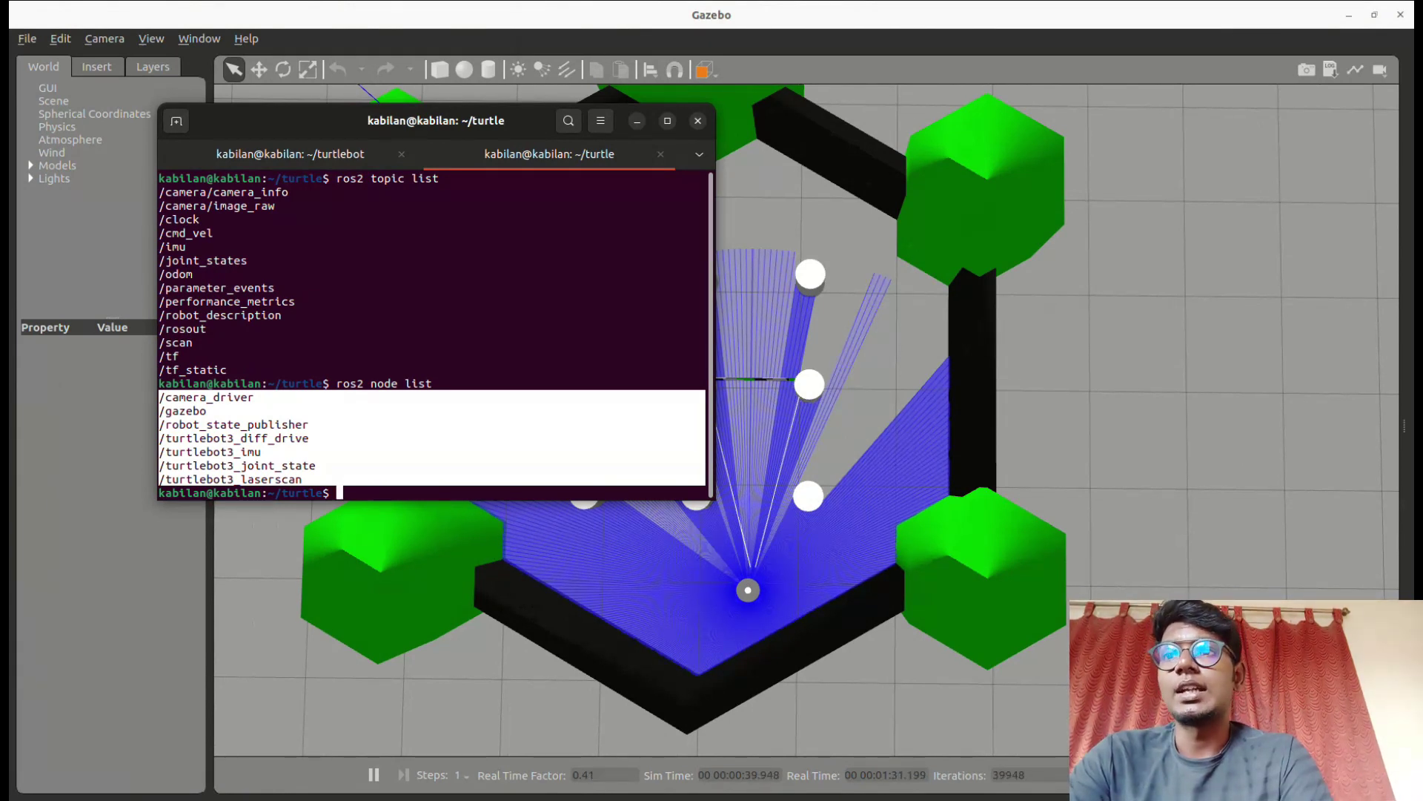
{"action": "left_click_drag", "start_coordinate": [165, 397], "coordinate": [236, 451]}
{"action": "left_click_drag", "start_coordinate": [215, 369], "coordinate": [158, 178]}
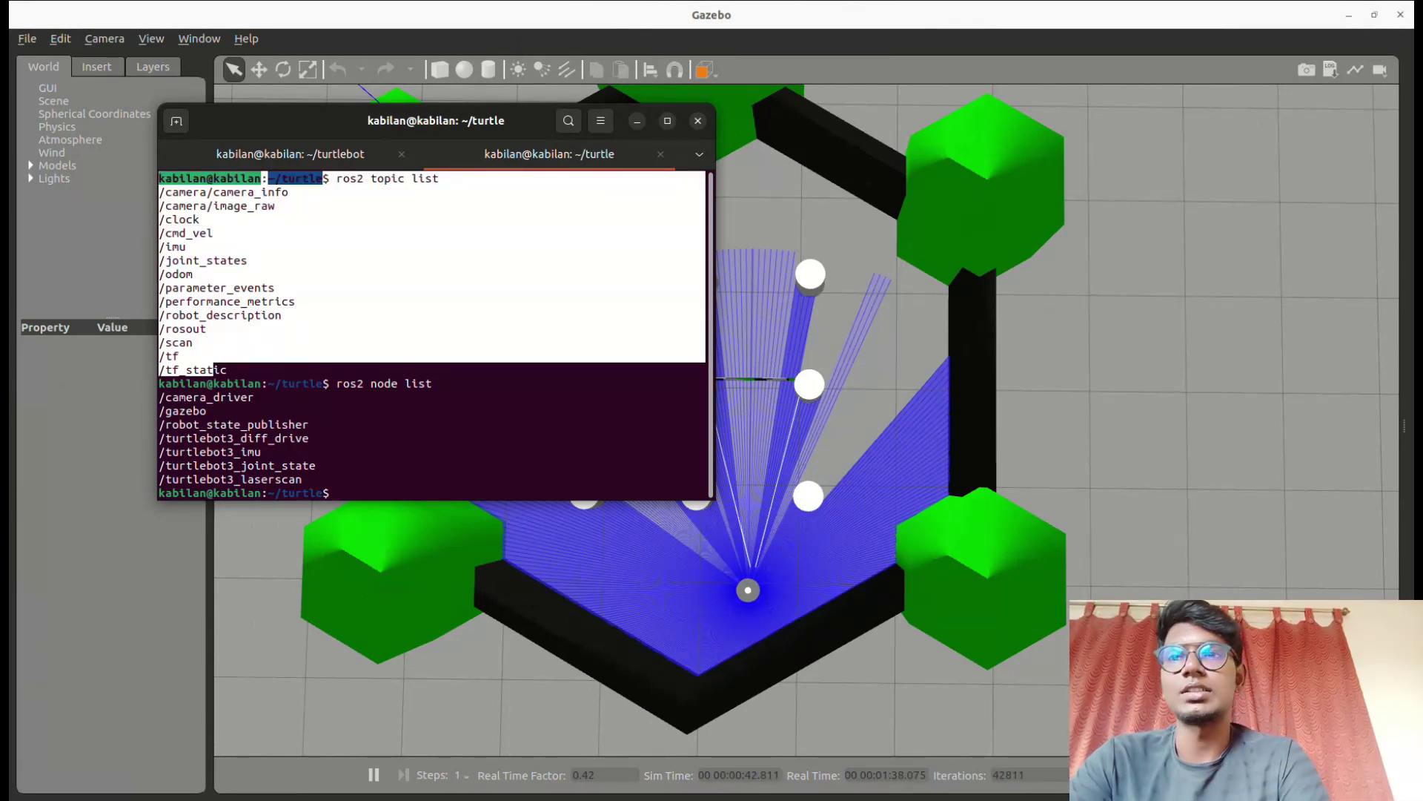
{"action": "left_click", "coordinate": [215, 369]}
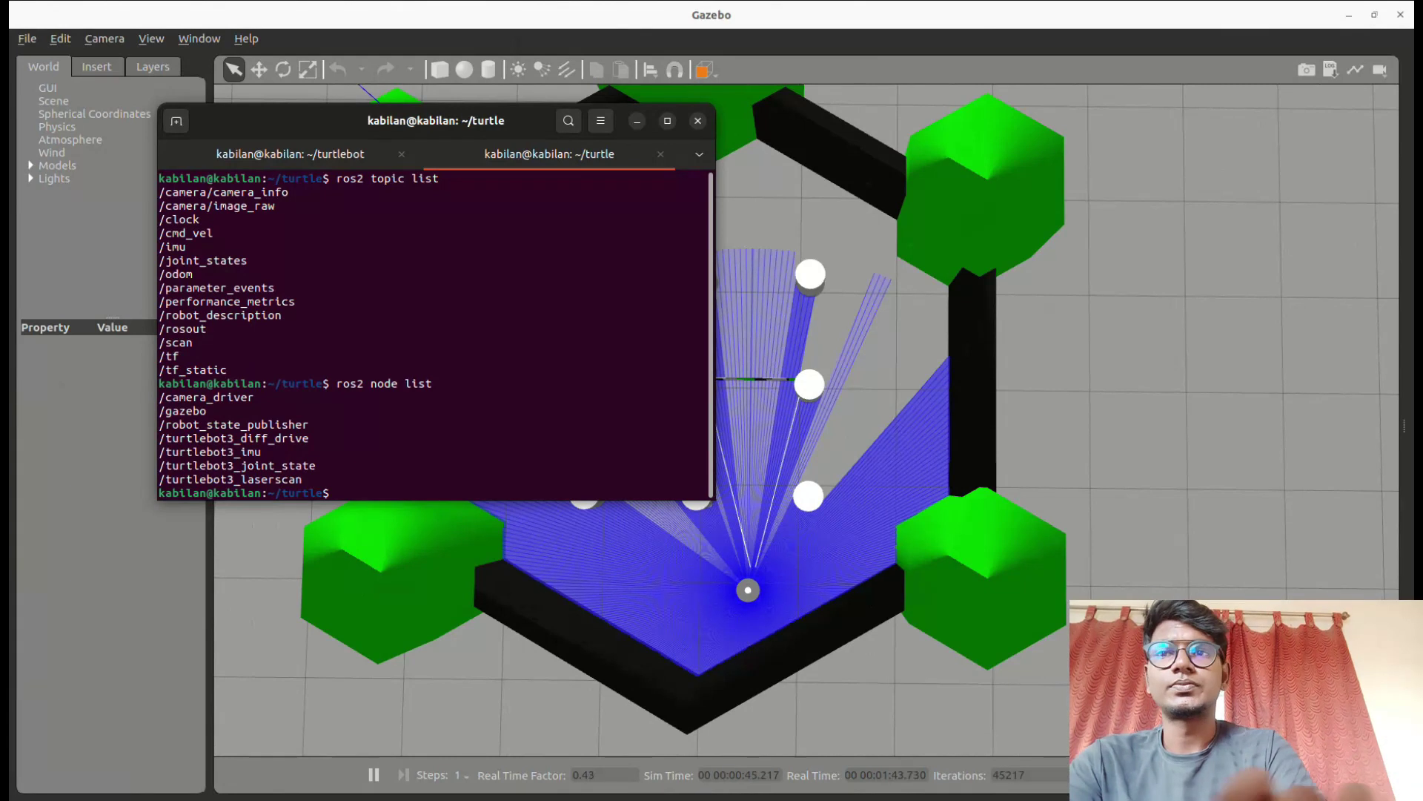
Run ros2 service list, look through the available services, and clear the terminal
{"action": "type", "text": "ros2"}
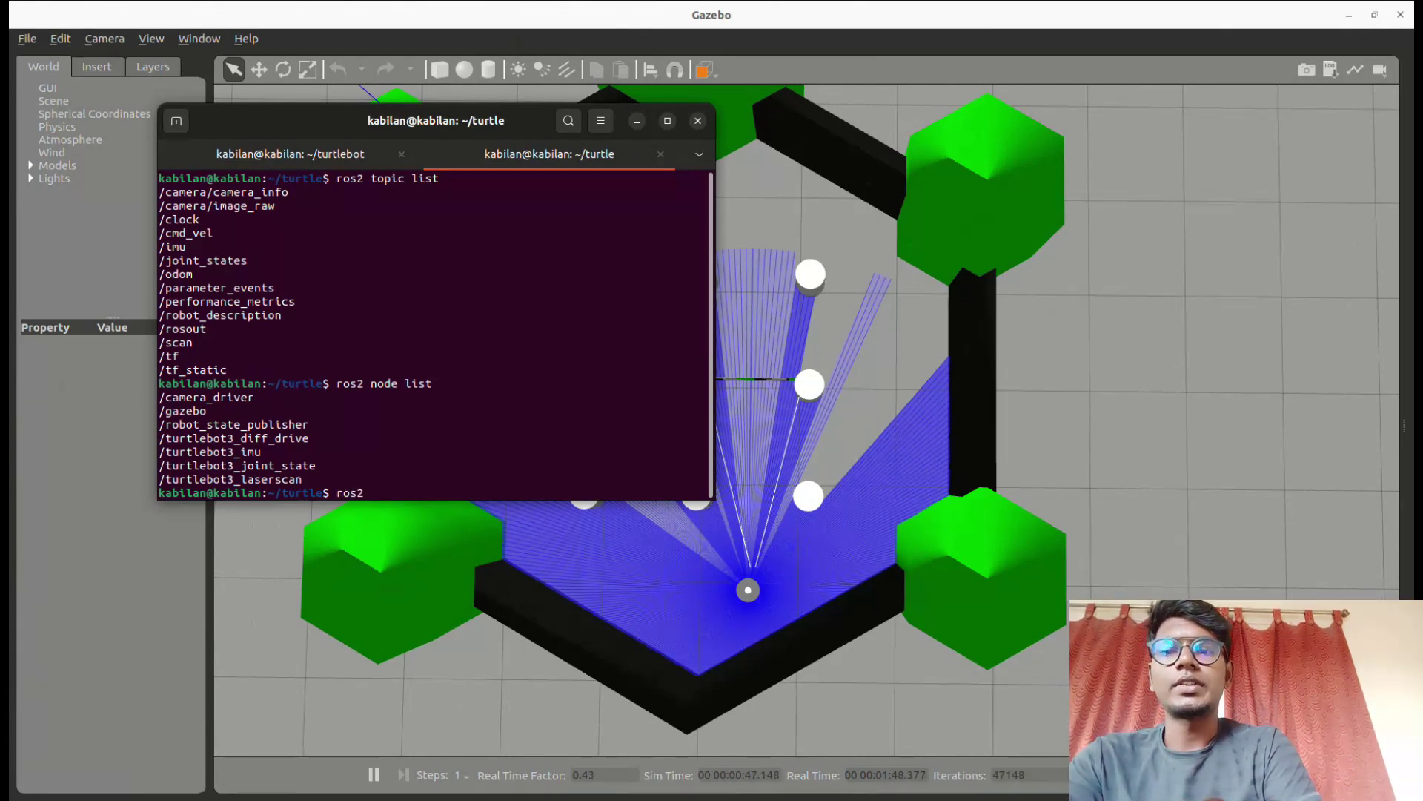
{"action": "type", "text": " service list"}
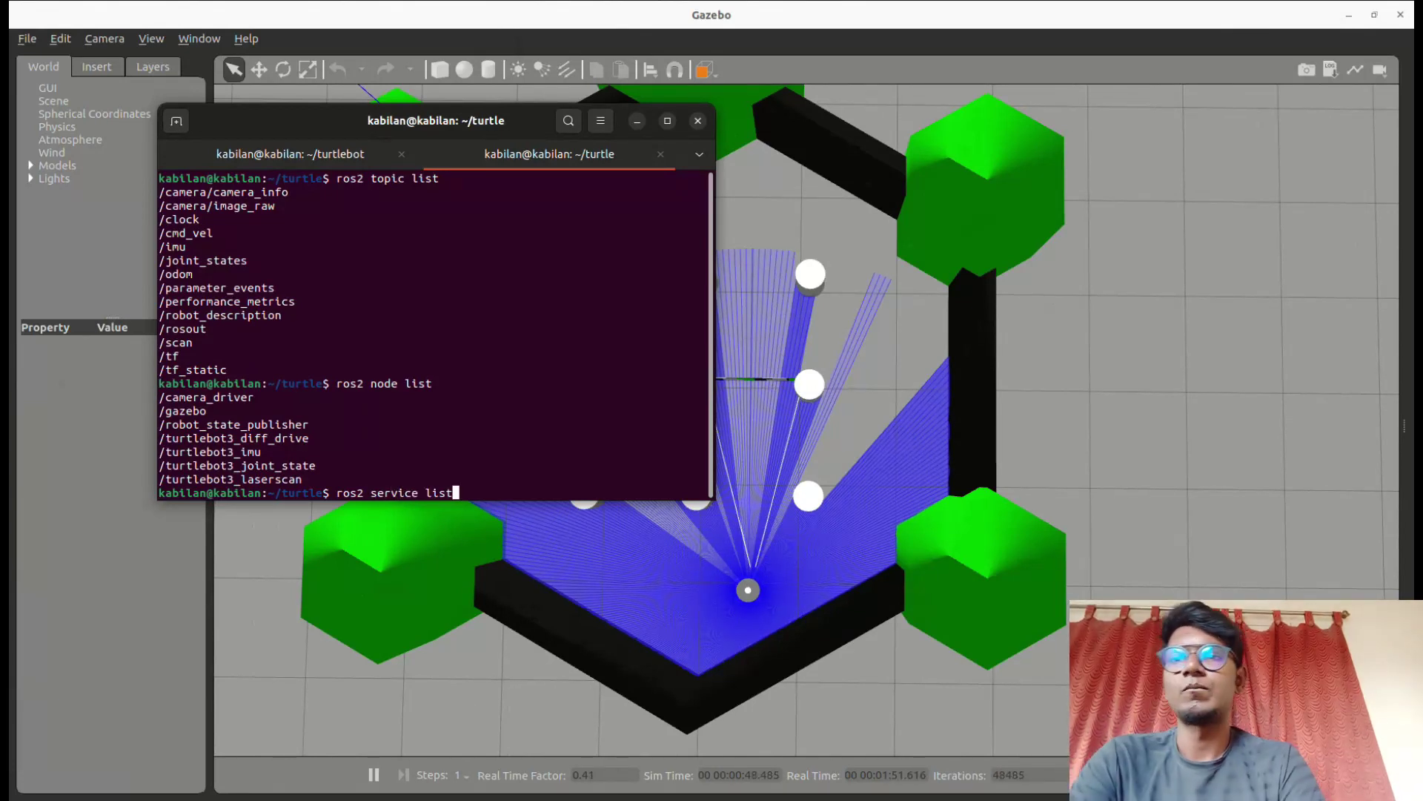
{"action": "key", "text": "Return"}
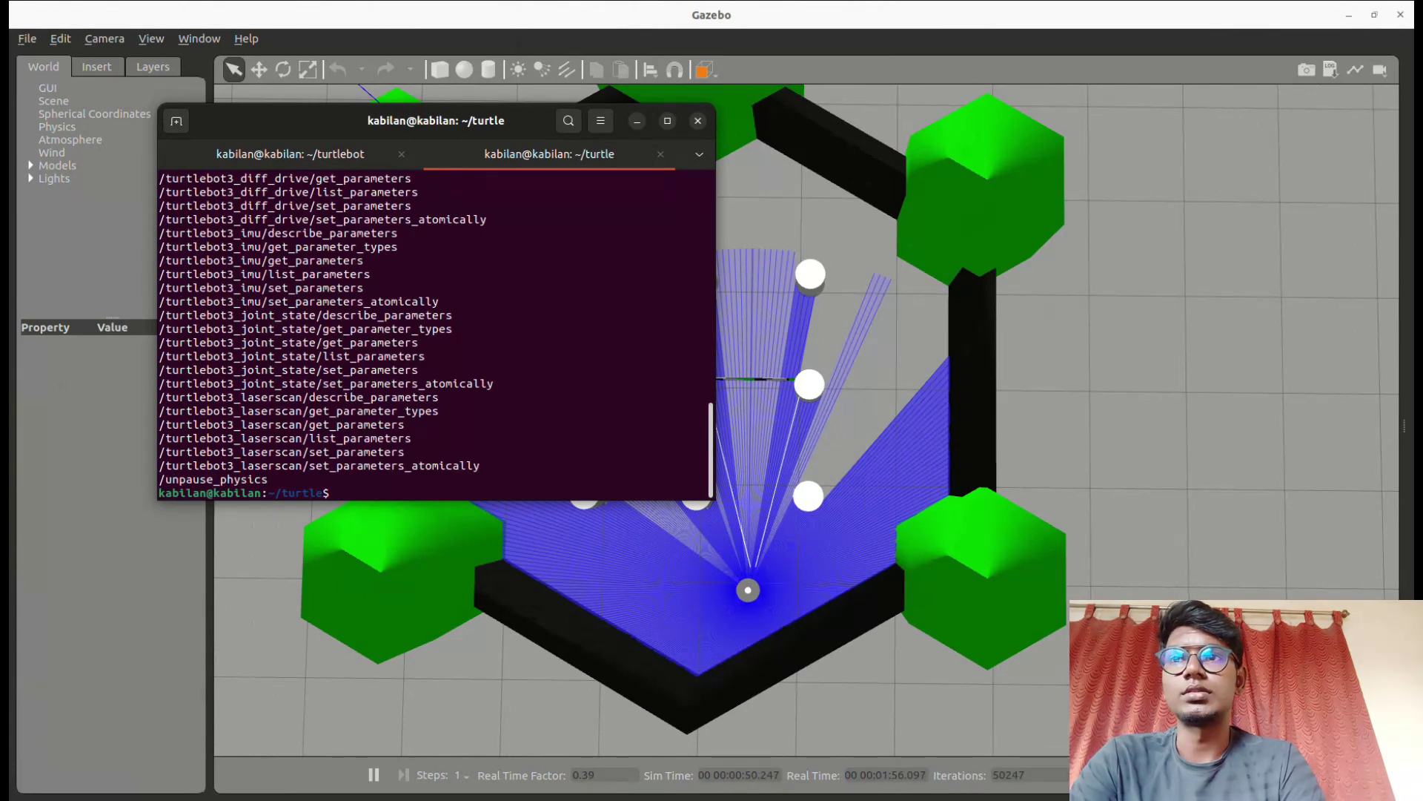
{"action": "scroll", "coordinate": [434, 333], "scroll_direction": "up", "scroll_amount": 1}
{"action": "scroll", "coordinate": [434, 334], "scroll_direction": "up", "scroll_amount": 4}
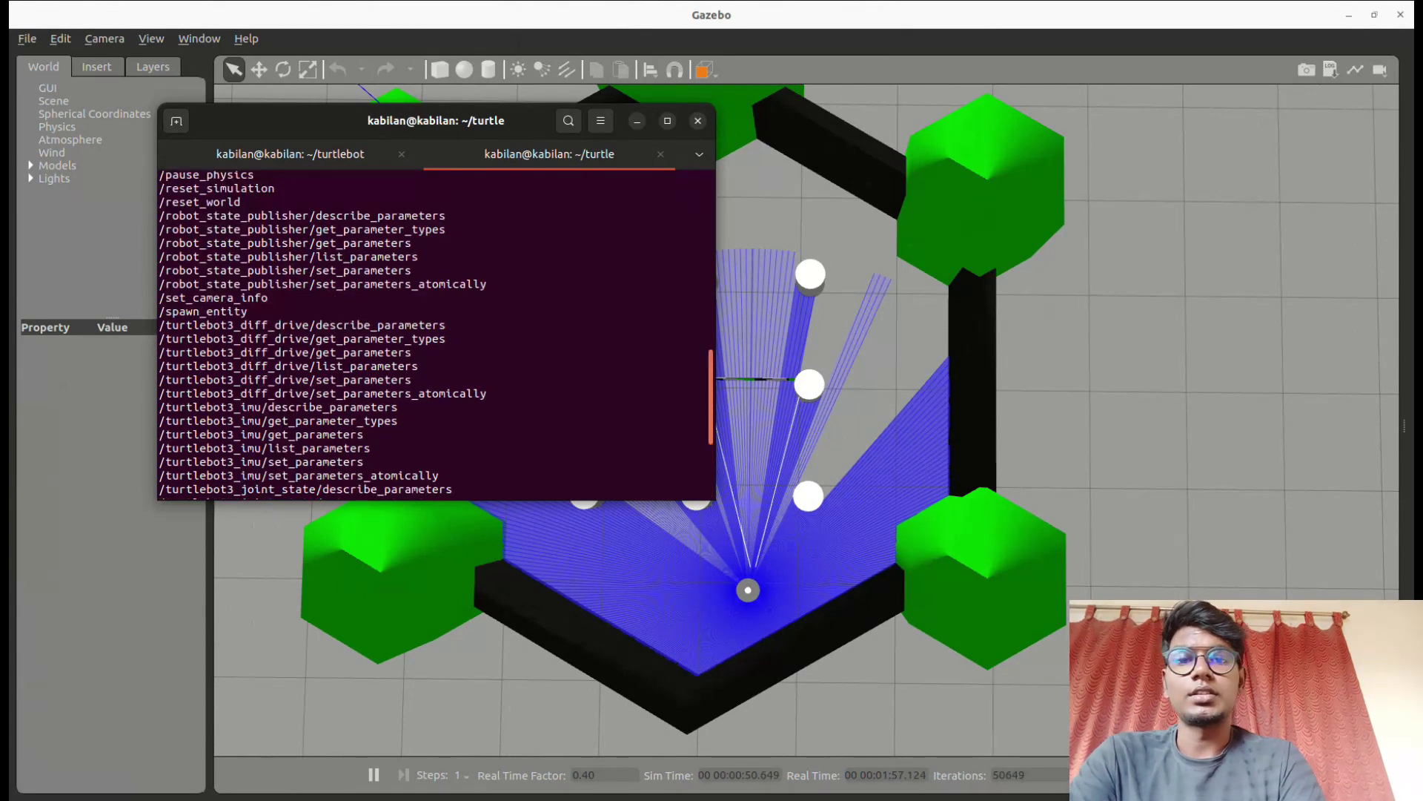
{"action": "scroll", "coordinate": [434, 333], "scroll_direction": "down", "scroll_amount": 5}
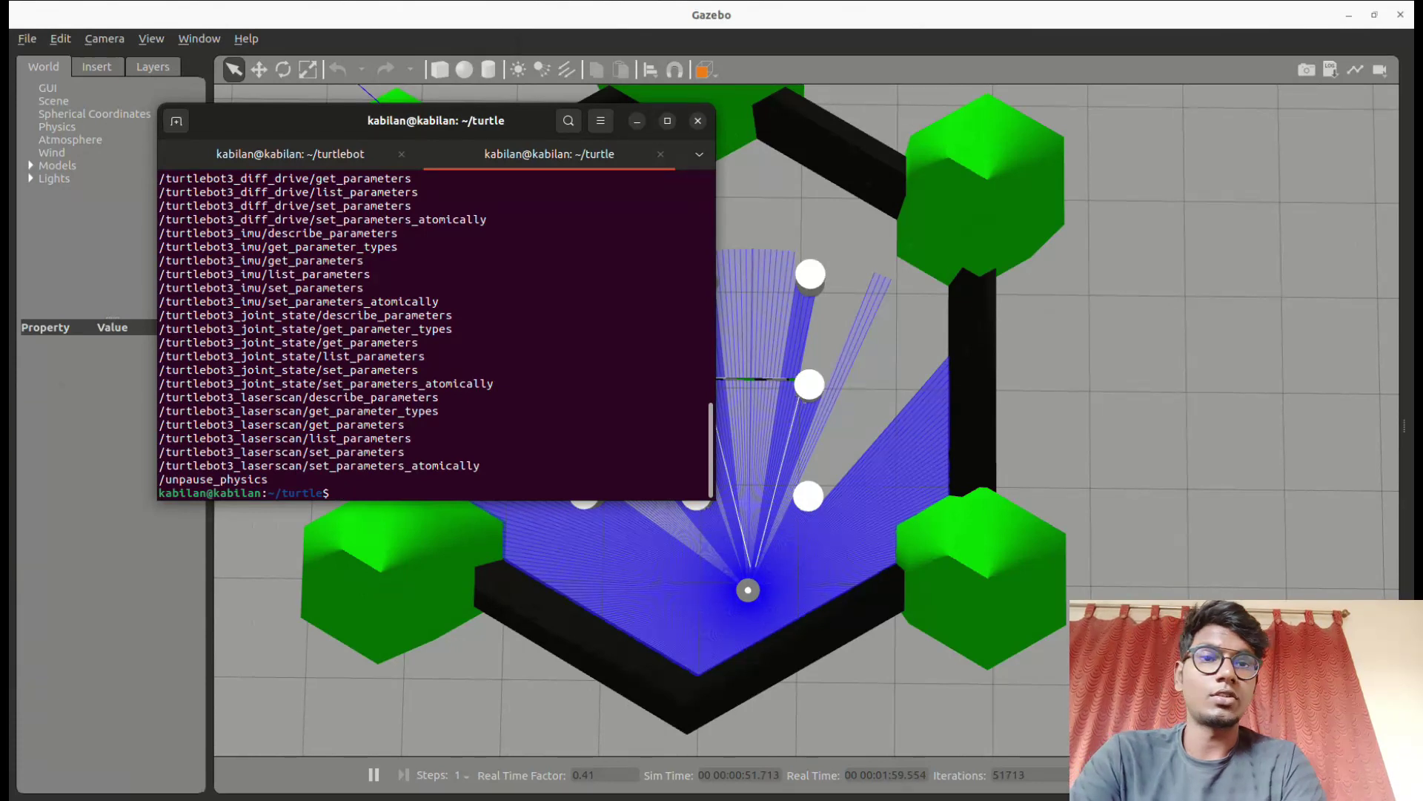
{"action": "key", "text": "ctrl+l"}
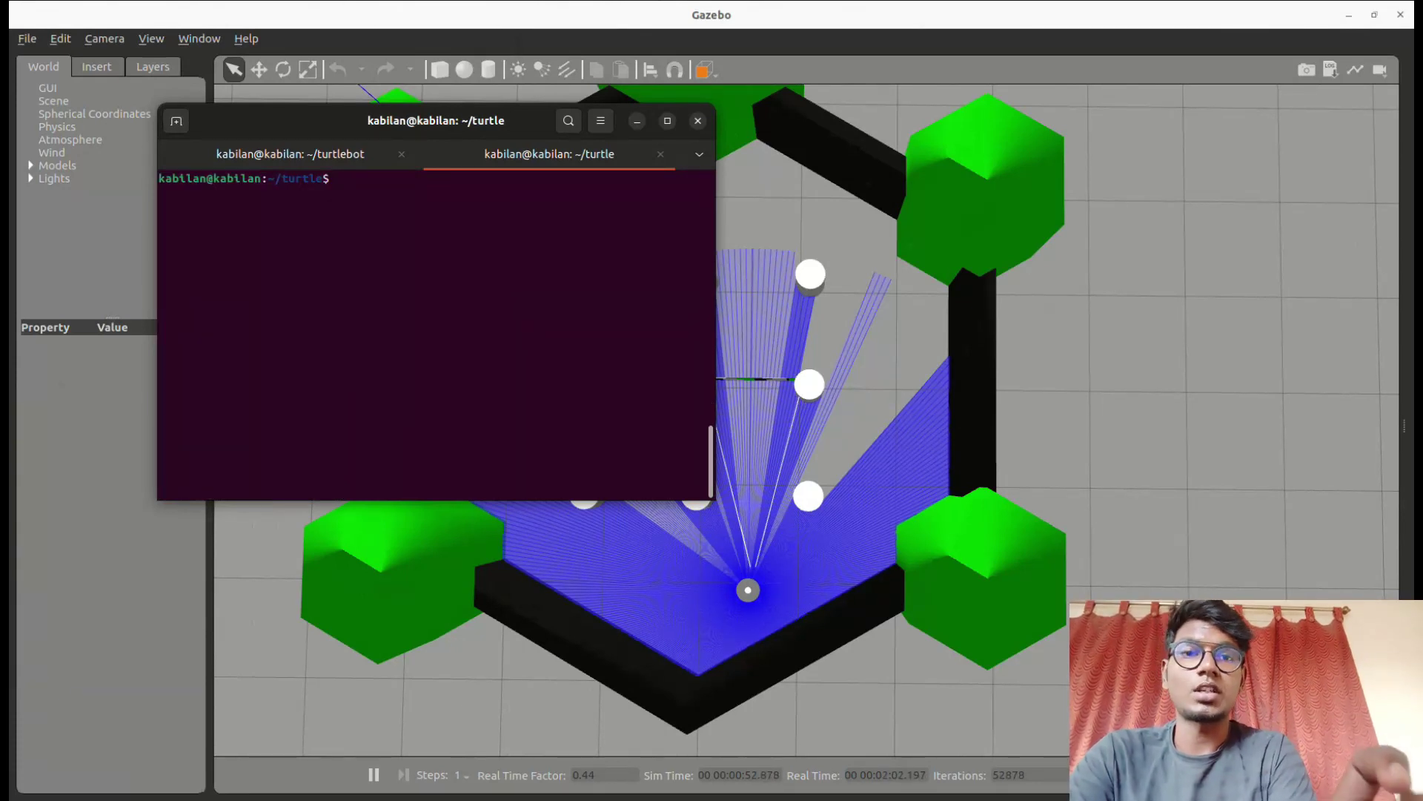
Check the available actions with ros2 action list and clear the terminal
{"action": "type", "text": "ros2"}
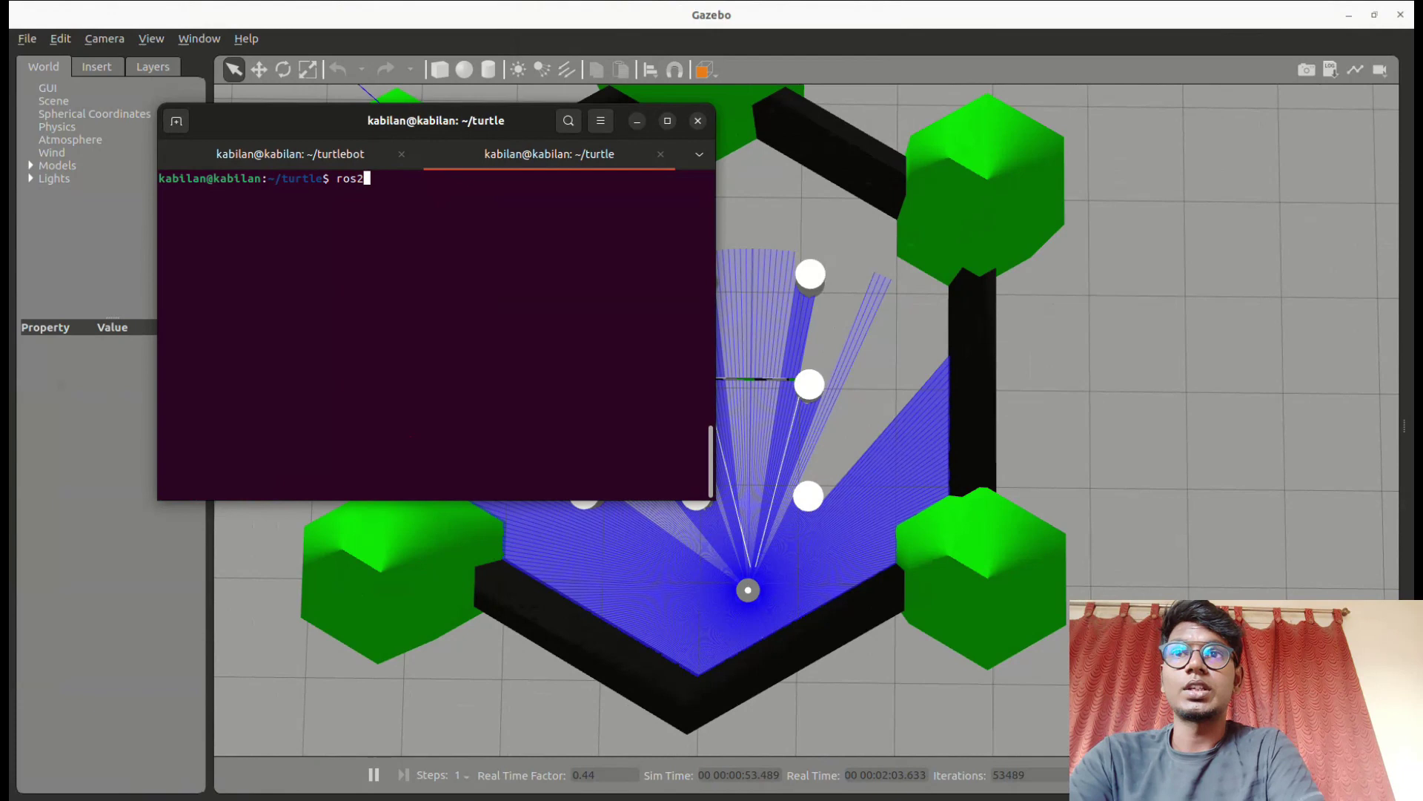
{"action": "type", "text": " action "}
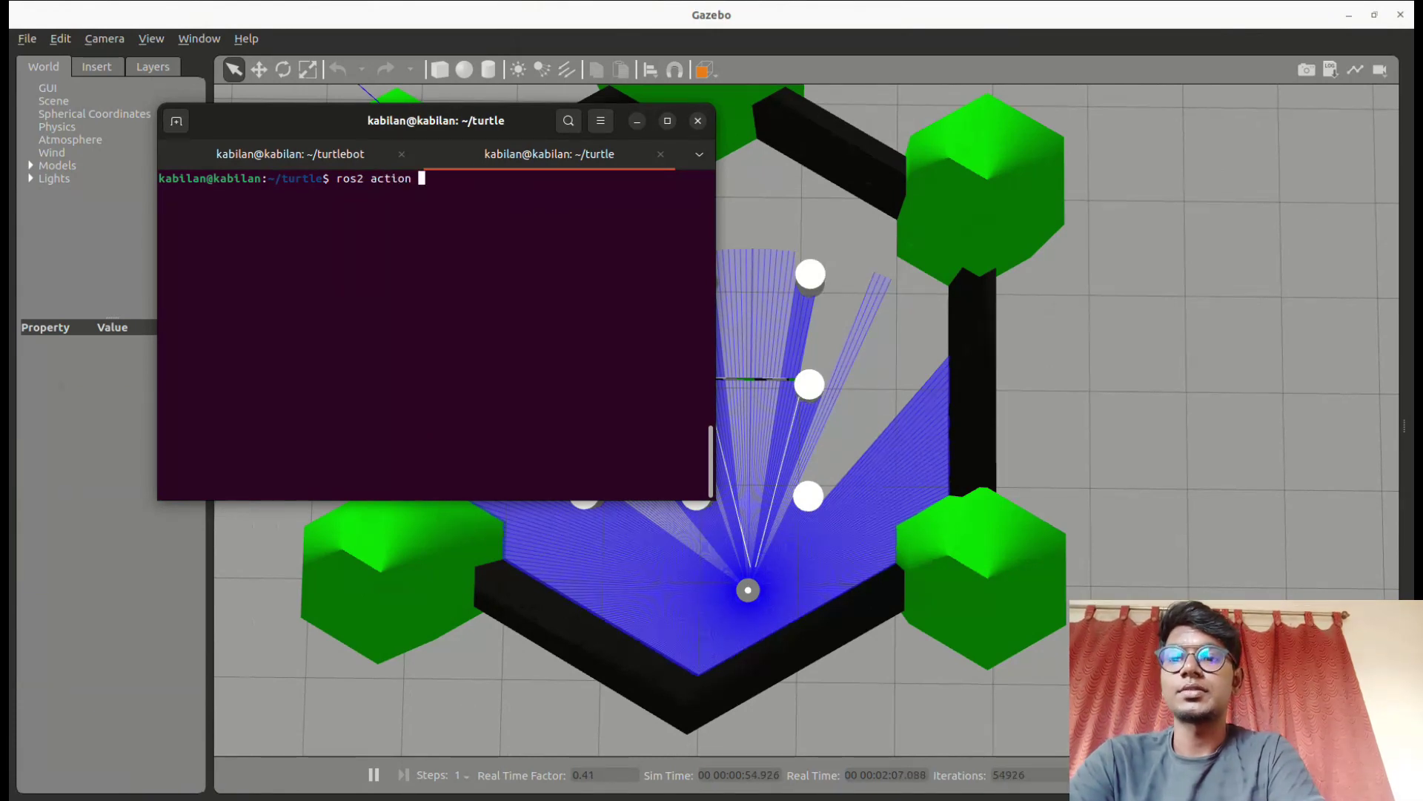
{"action": "type", "text": "lis"}
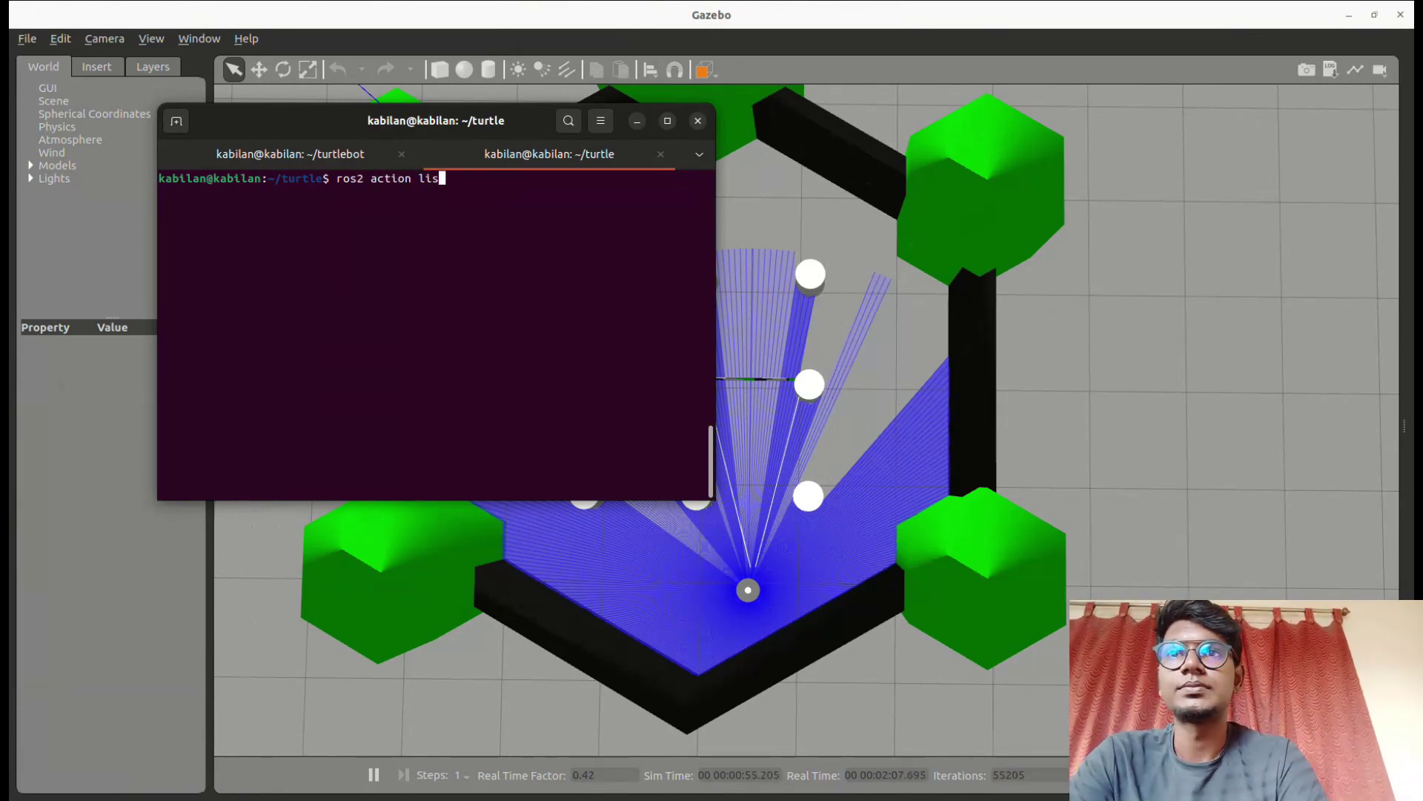
{"action": "type", "text": "t"}
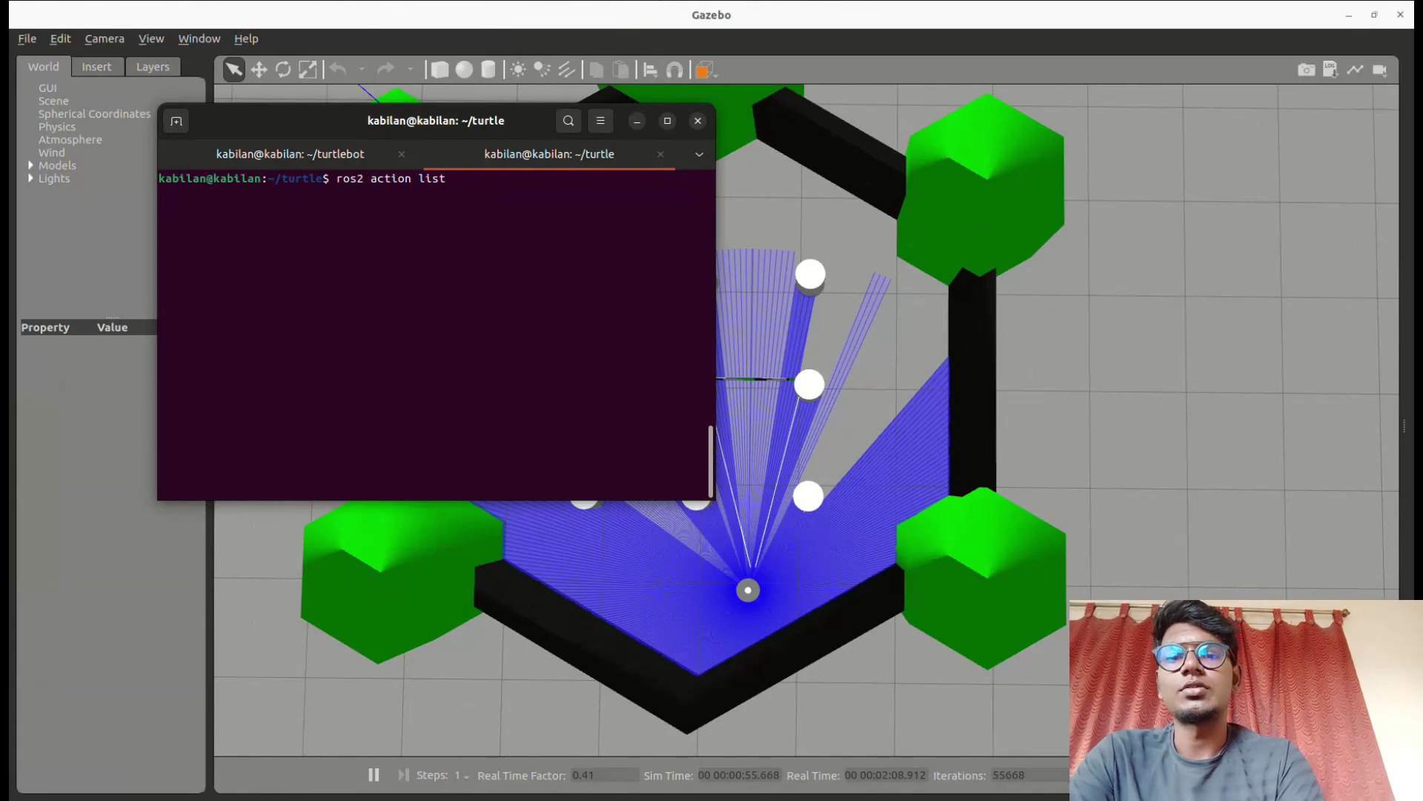
{"action": "key", "text": "Return"}
{"action": "key", "text": "ctrl+l"}
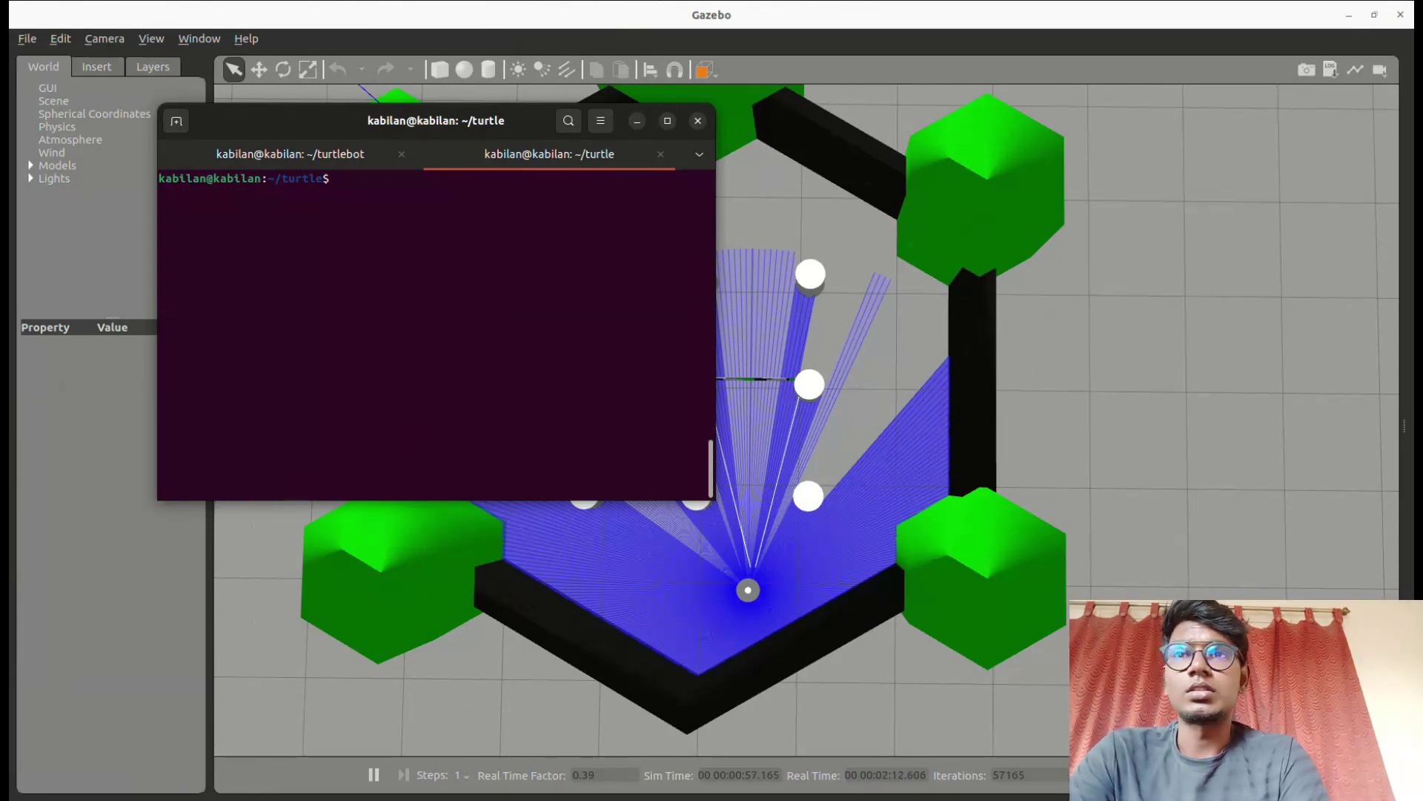
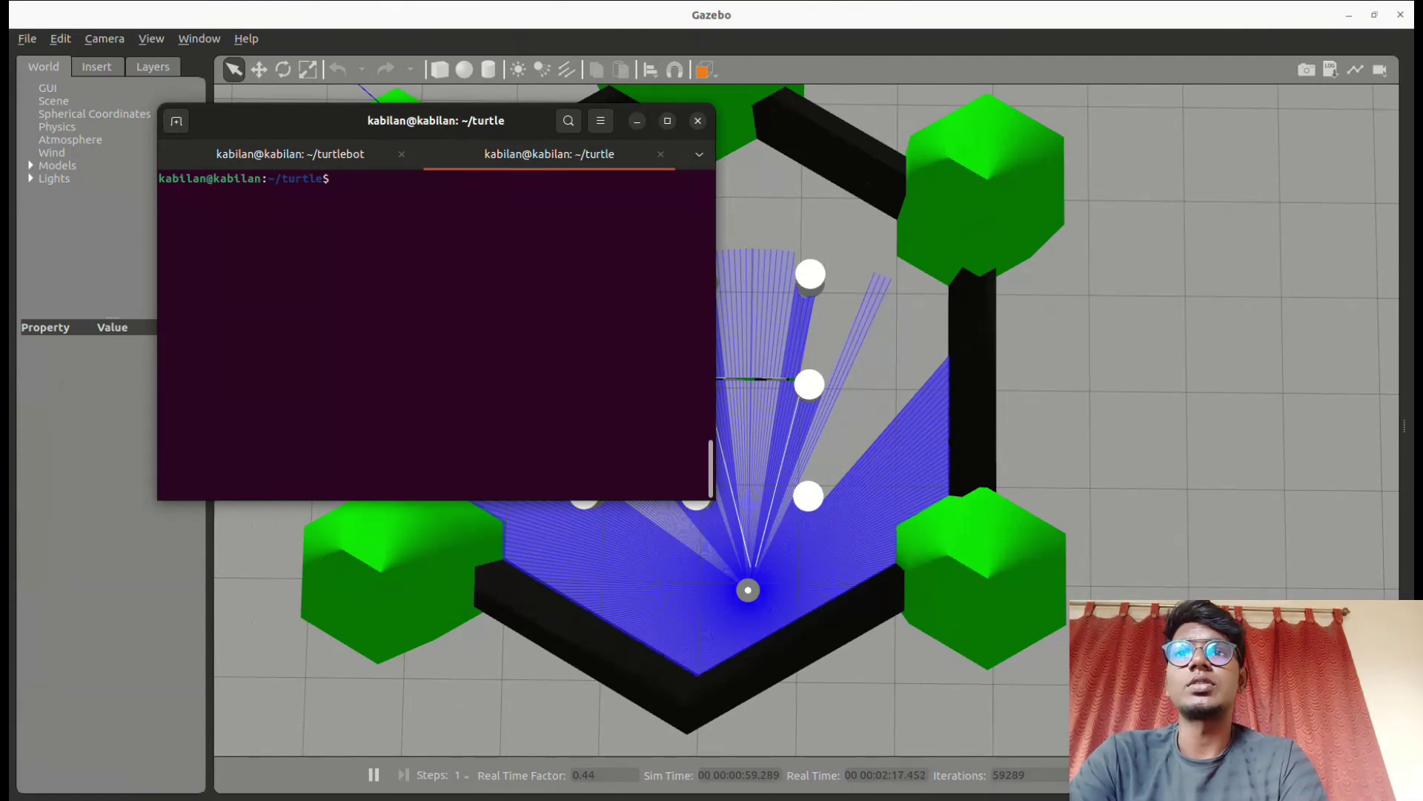
Copy the teleoperation command from the TurtleBot3 manual's Operate TurtleBot3 section and try to run ros2 run turtlebot3_teleop teleop_keyboard in the terminal
{"action": "key", "text": "alt+Tab"}
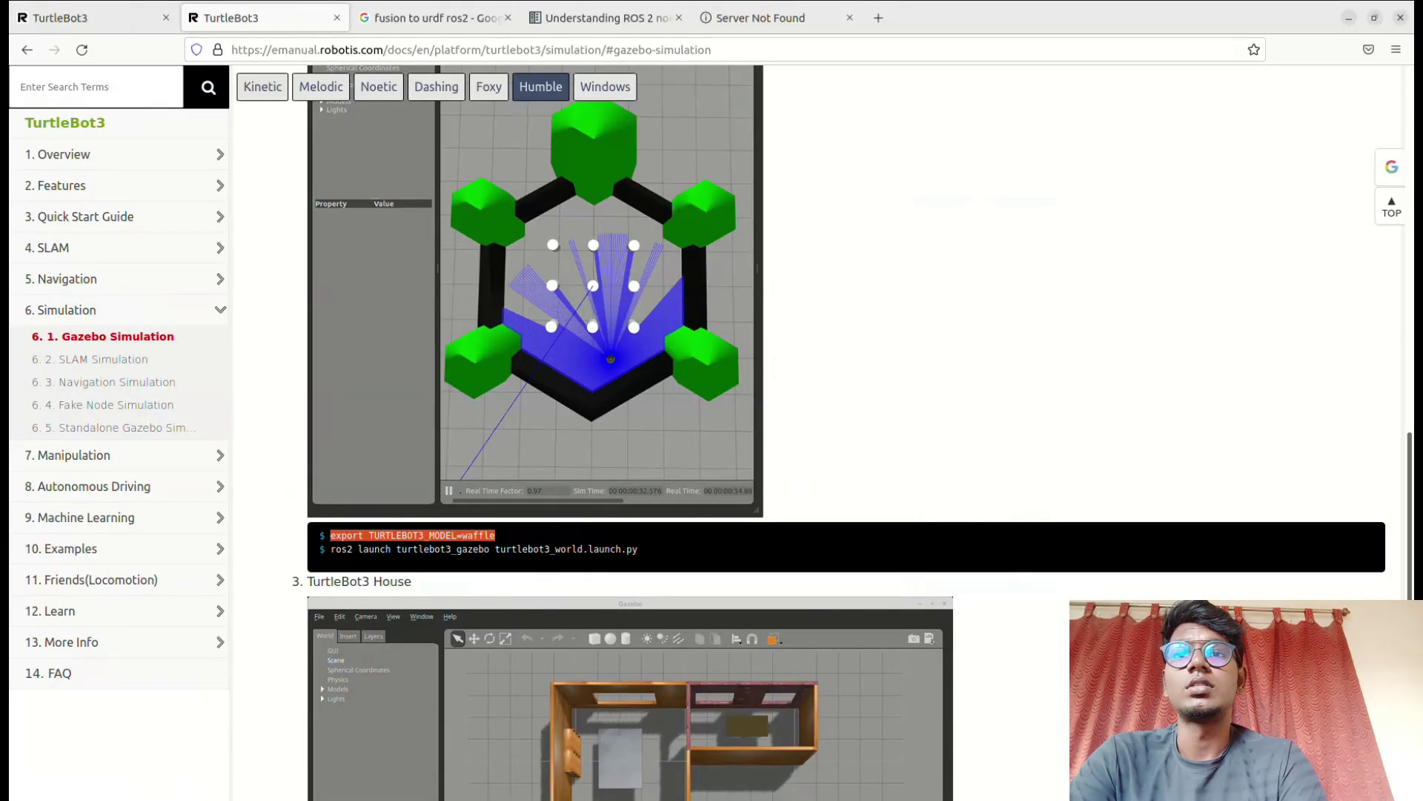
{"action": "scroll", "coordinate": [845, 430], "scroll_direction": "down", "scroll_amount": 4}
{"action": "scroll", "coordinate": [845, 430], "scroll_direction": "down", "scroll_amount": 5}
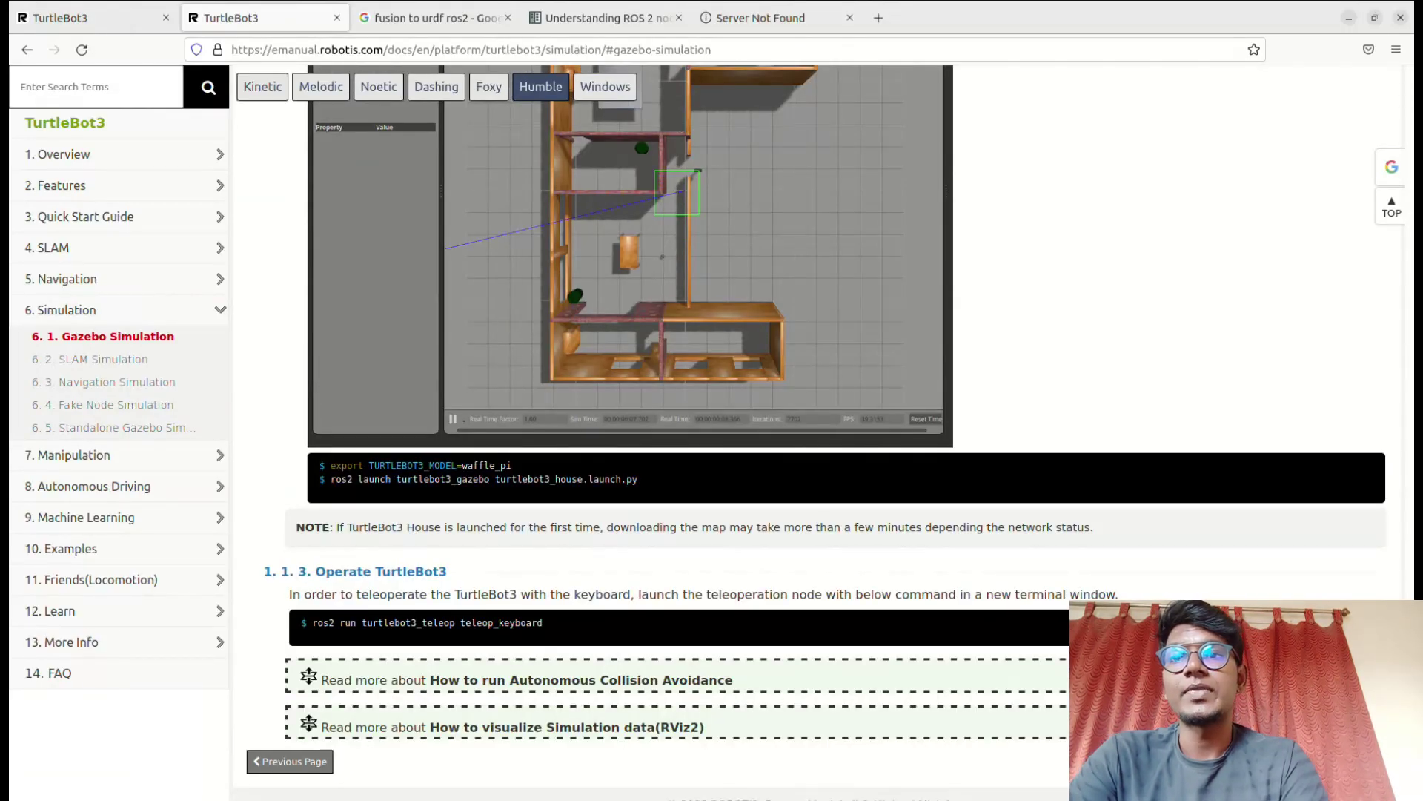
{"action": "scroll", "coordinate": [845, 430], "scroll_direction": "down", "scroll_amount": 1}
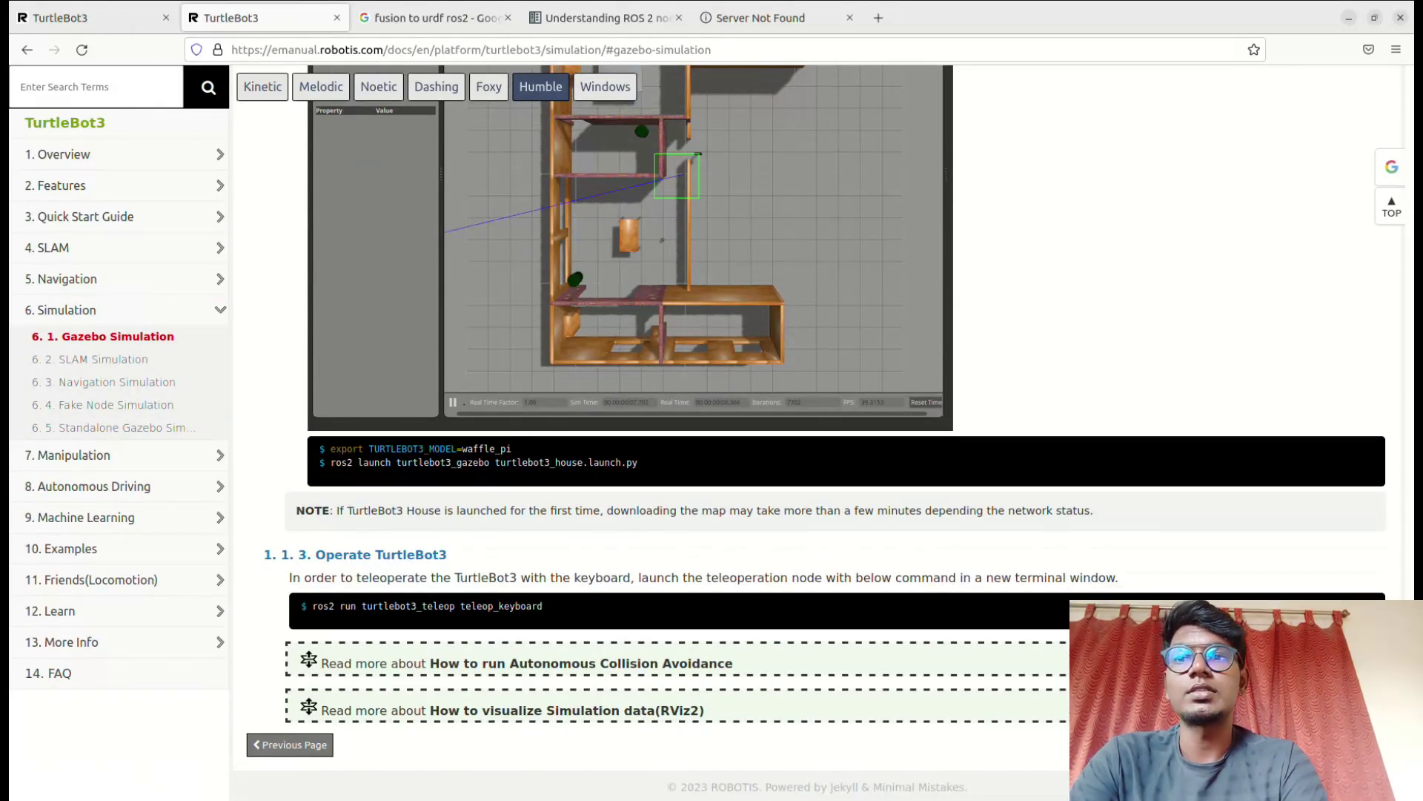
{"action": "triple_click", "coordinate": [427, 606]}
{"action": "key", "text": "ctrl+c"}
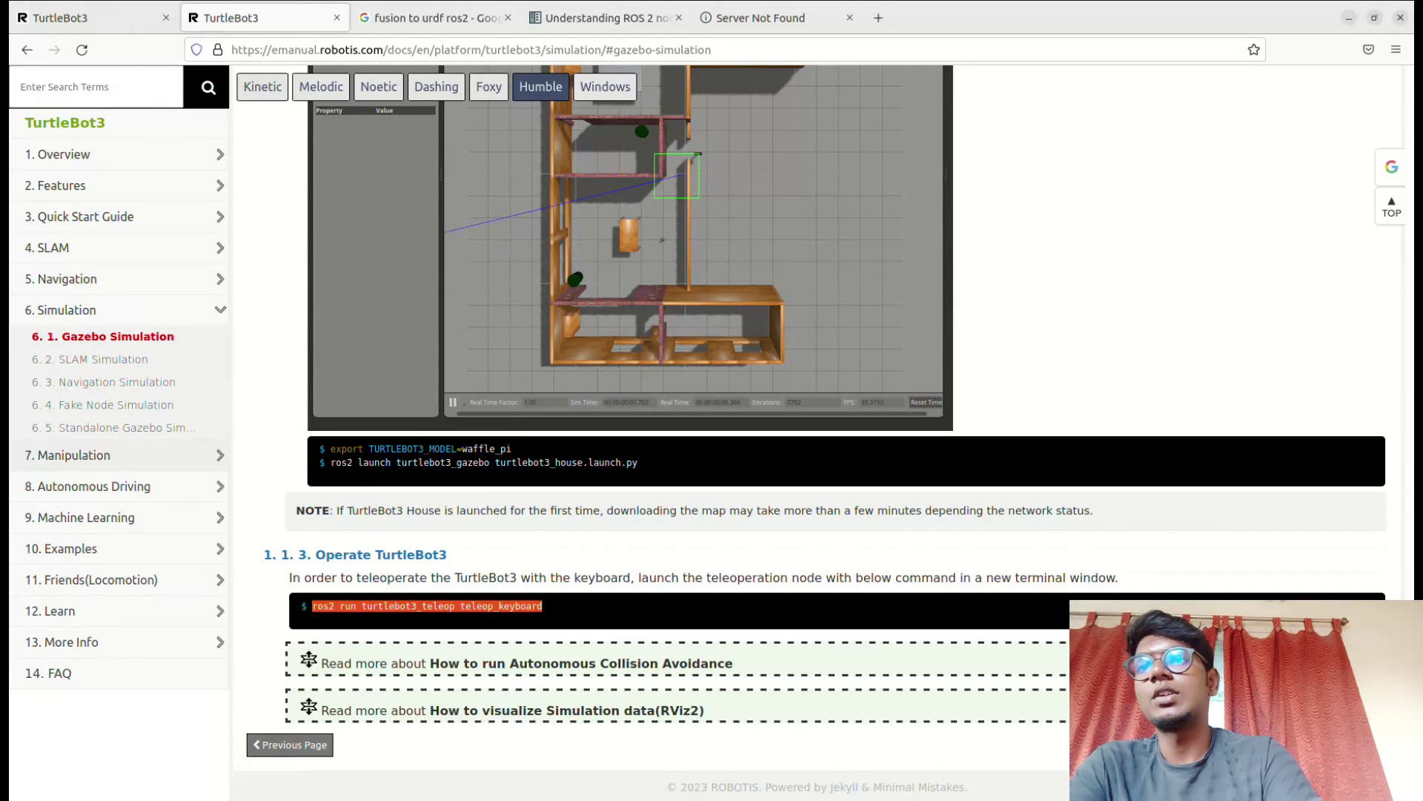
{"action": "key", "text": "alt+Tab"}
{"action": "key", "text": "ctrl+shift+v"}
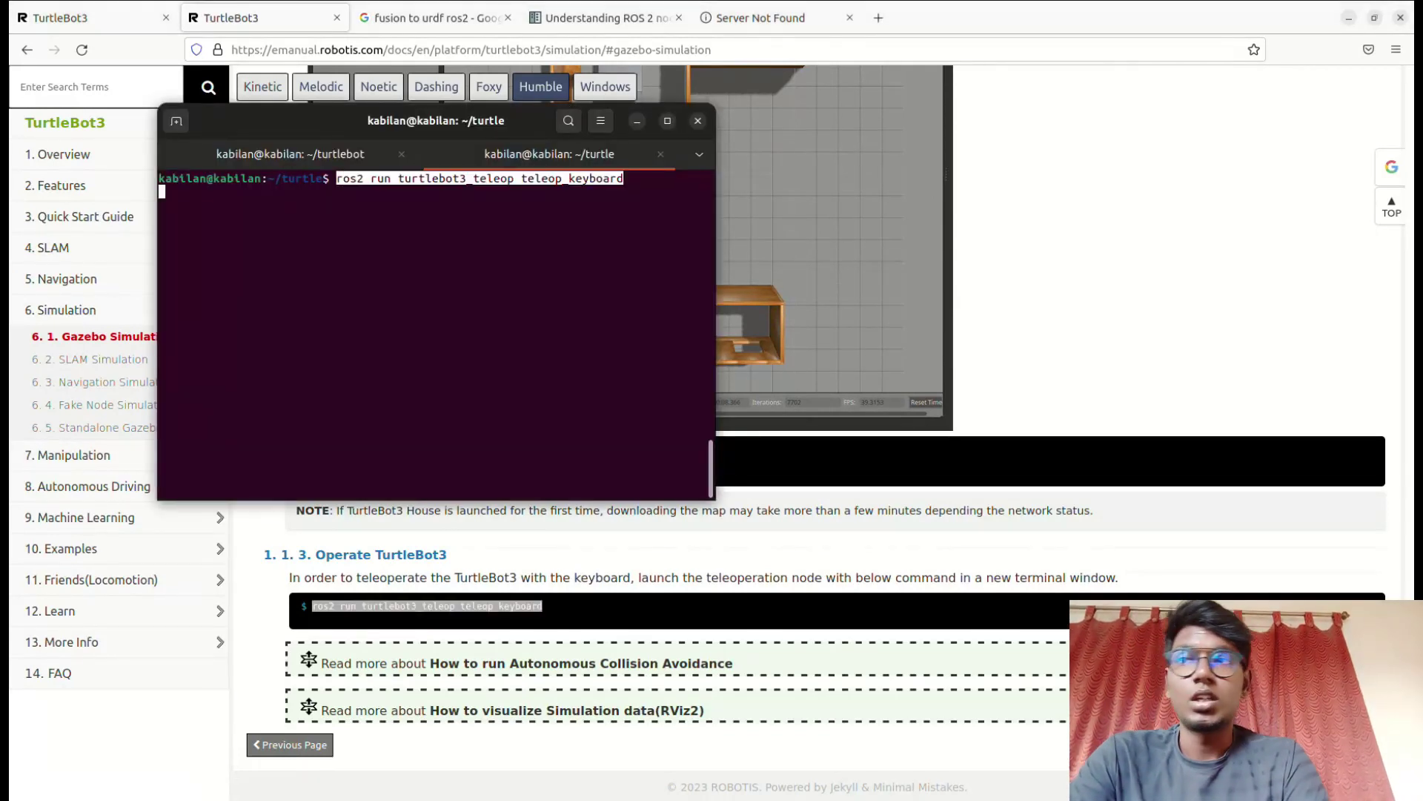
{"action": "key", "text": "Return"}
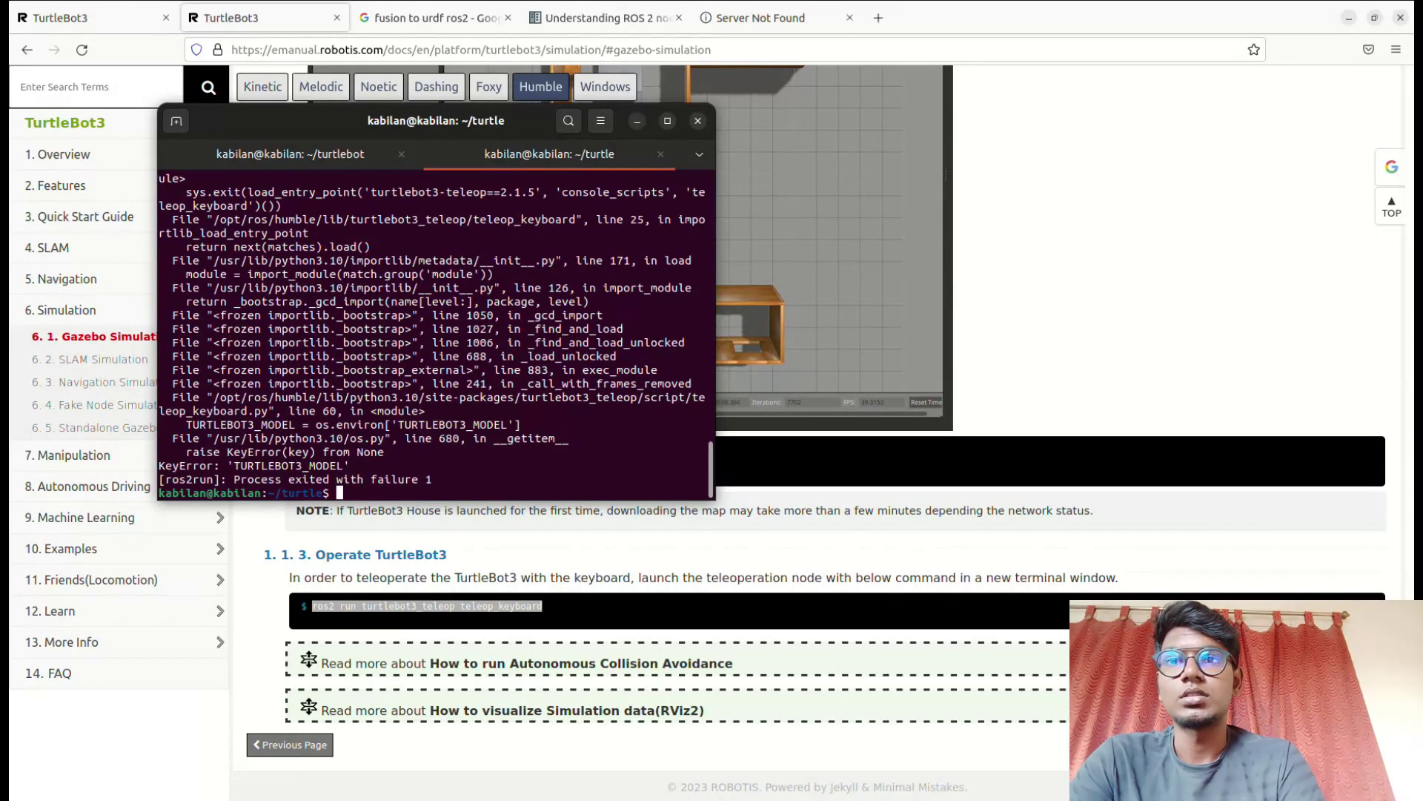
Check the teleop error traceback, copy export TURTLEBOT3_MODEL=waffle from the manual's TurtleBot3 World section, and run it in the same terminal
{"action": "left_click_drag", "start_coordinate": [386, 467], "coordinate": [356, 467]}
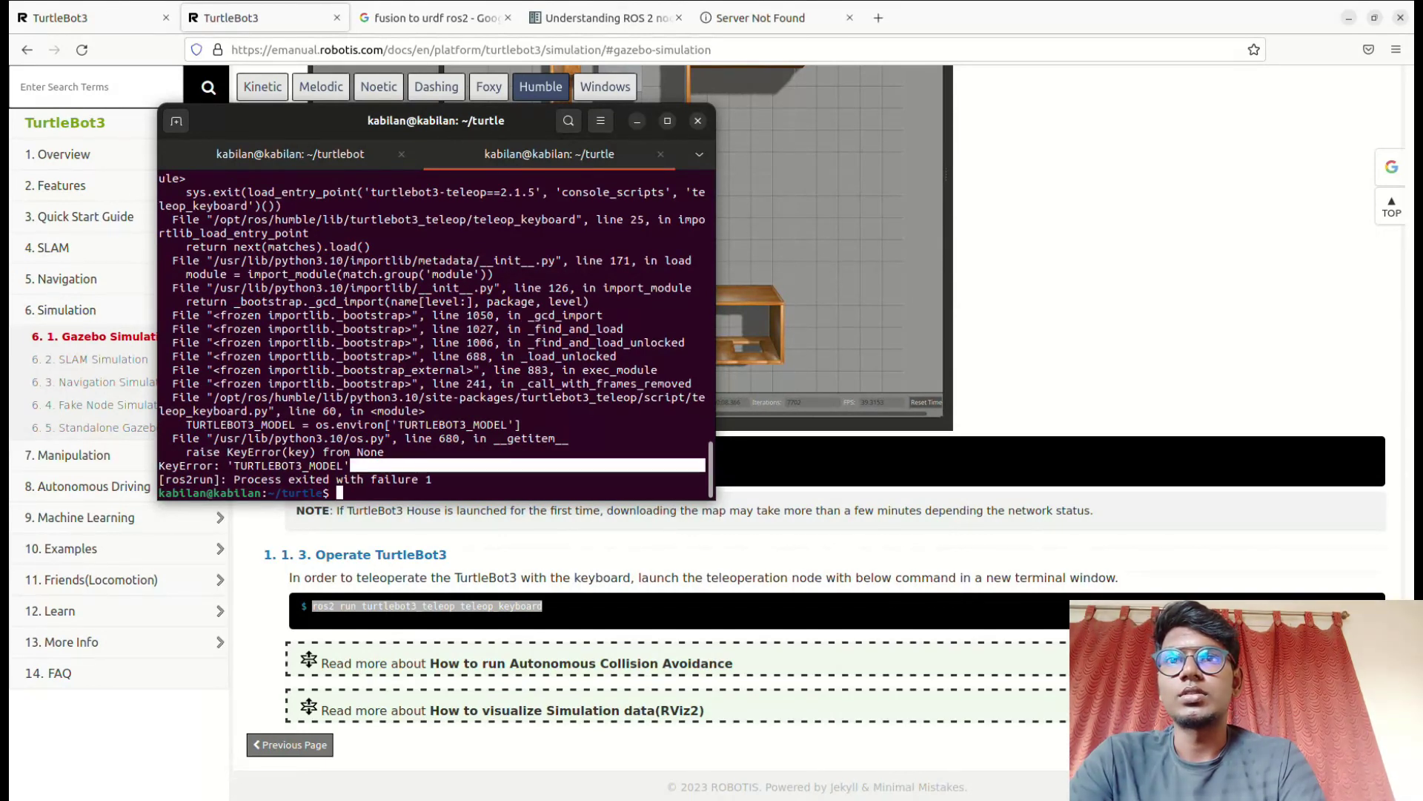
{"action": "left_click", "coordinate": [371, 468]}
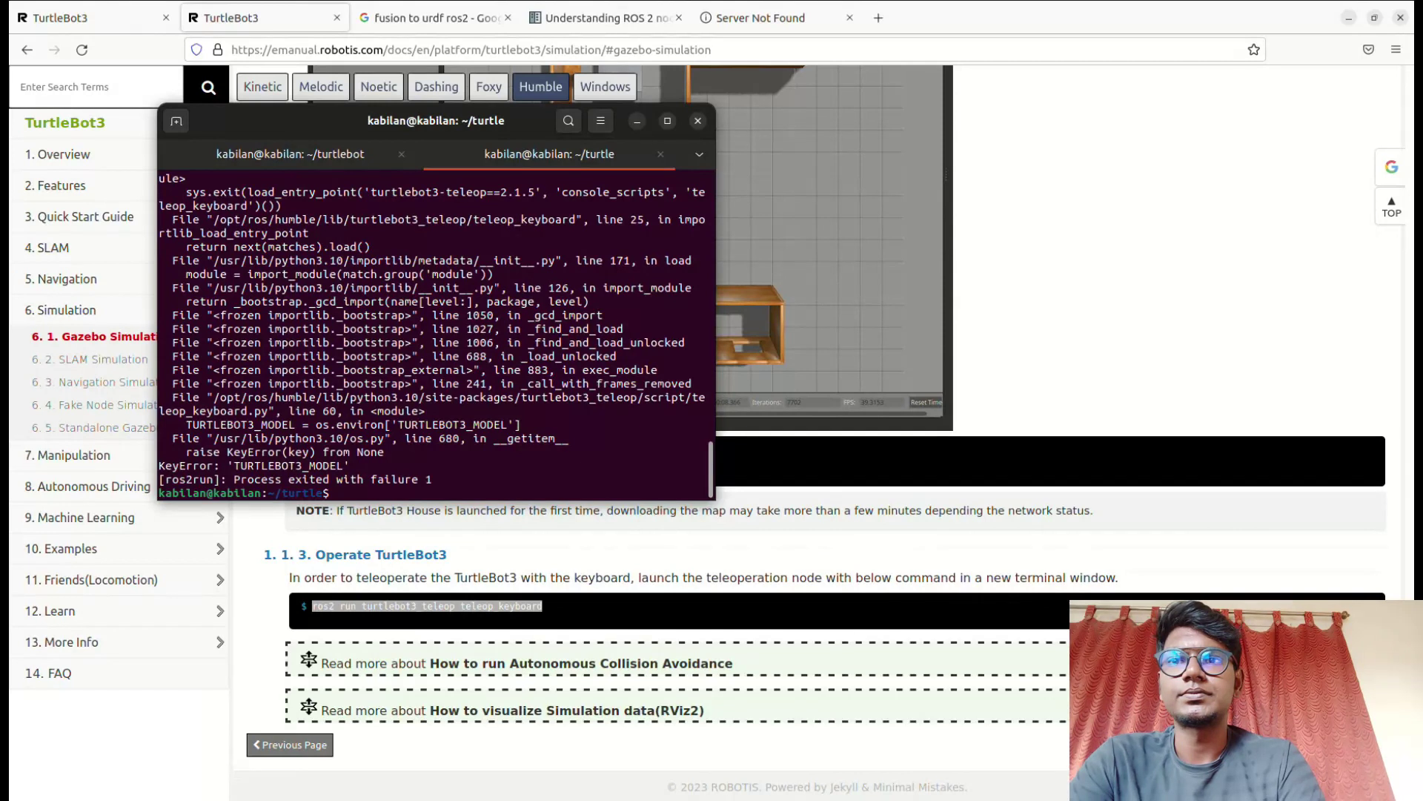
{"action": "scroll", "coordinate": [436, 337], "scroll_direction": "up", "scroll_amount": 2}
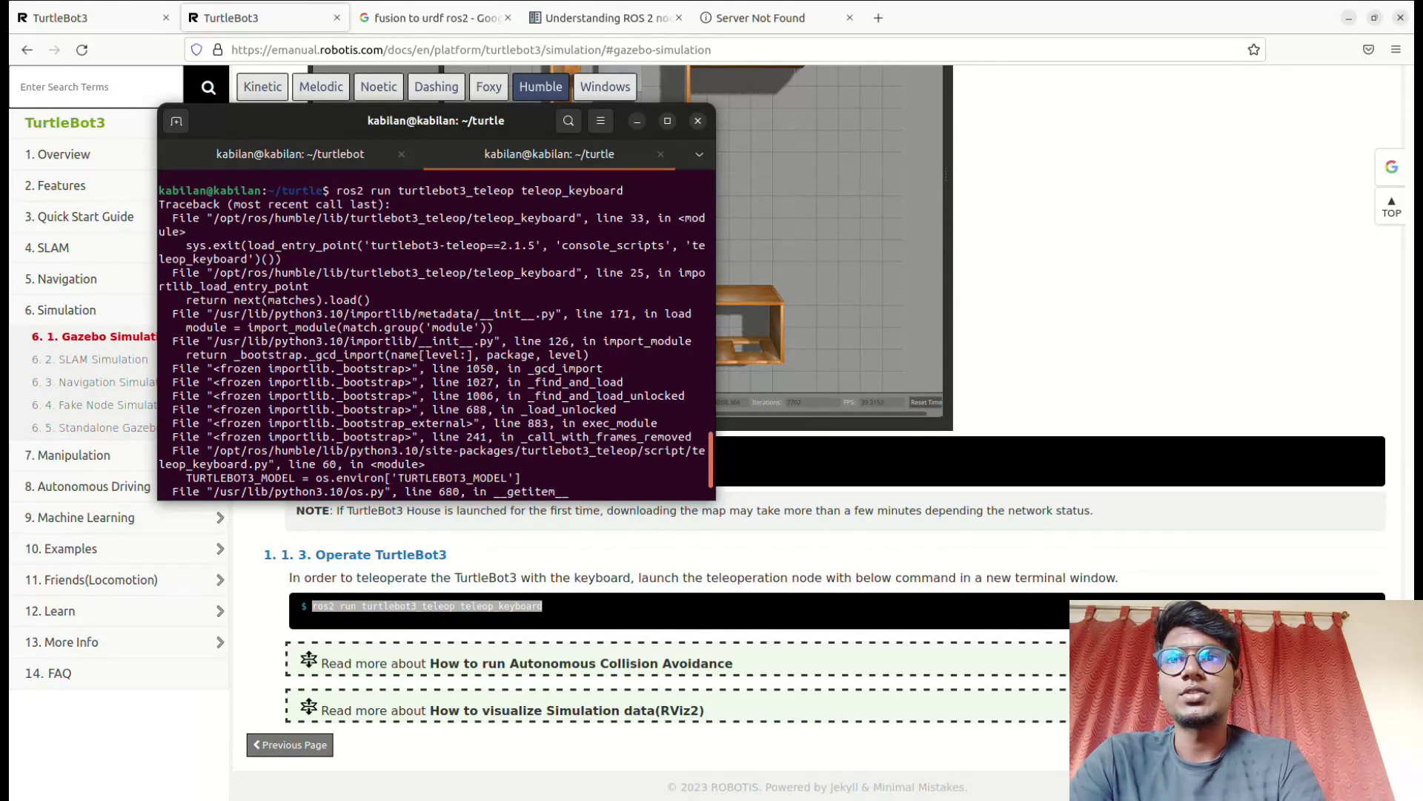
{"action": "scroll", "coordinate": [436, 338], "scroll_direction": "up", "scroll_amount": 4}
{"action": "scroll", "coordinate": [436, 337], "scroll_direction": "up", "scroll_amount": 3}
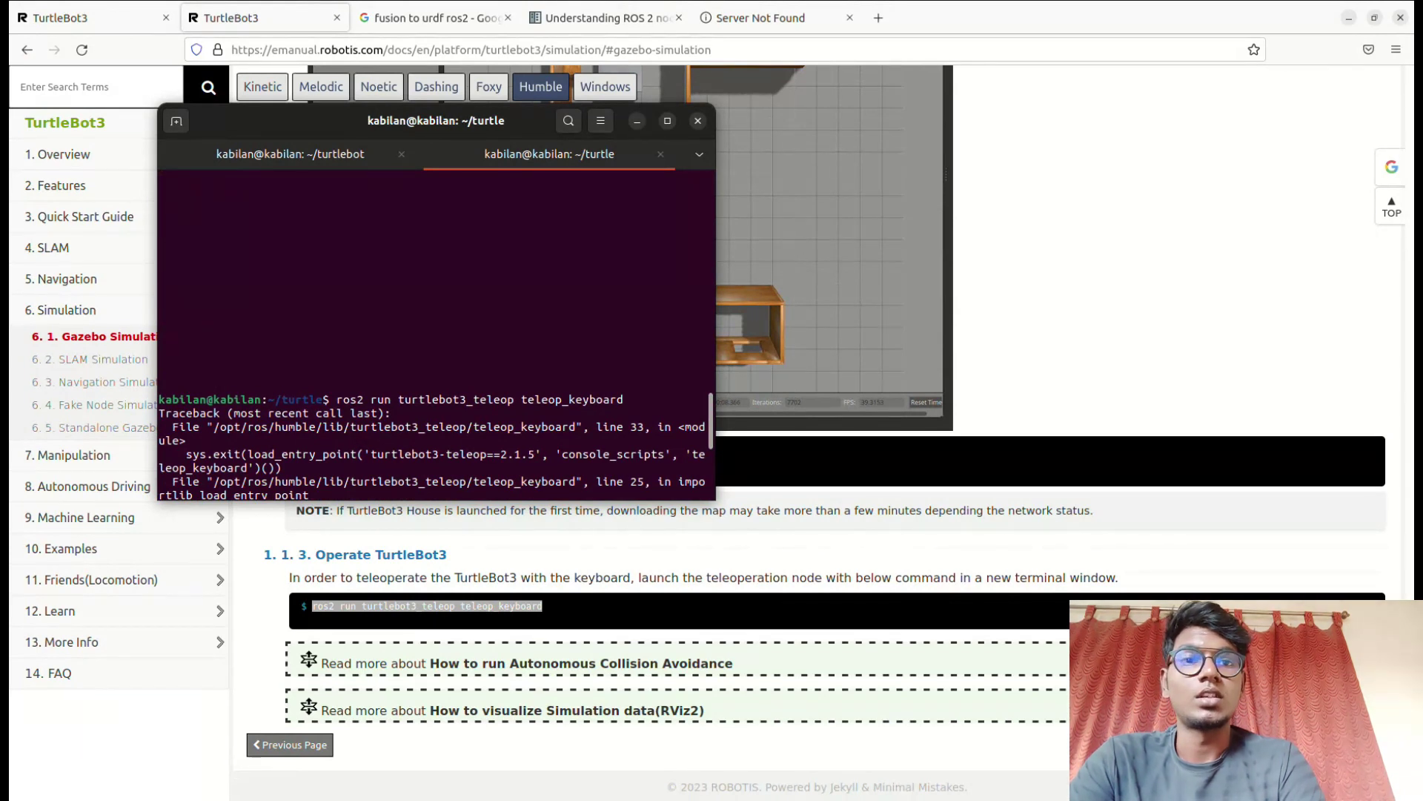
{"action": "left_click", "coordinate": [852, 334]}
{"action": "scroll", "coordinate": [809, 433], "scroll_direction": "up", "scroll_amount": 1}
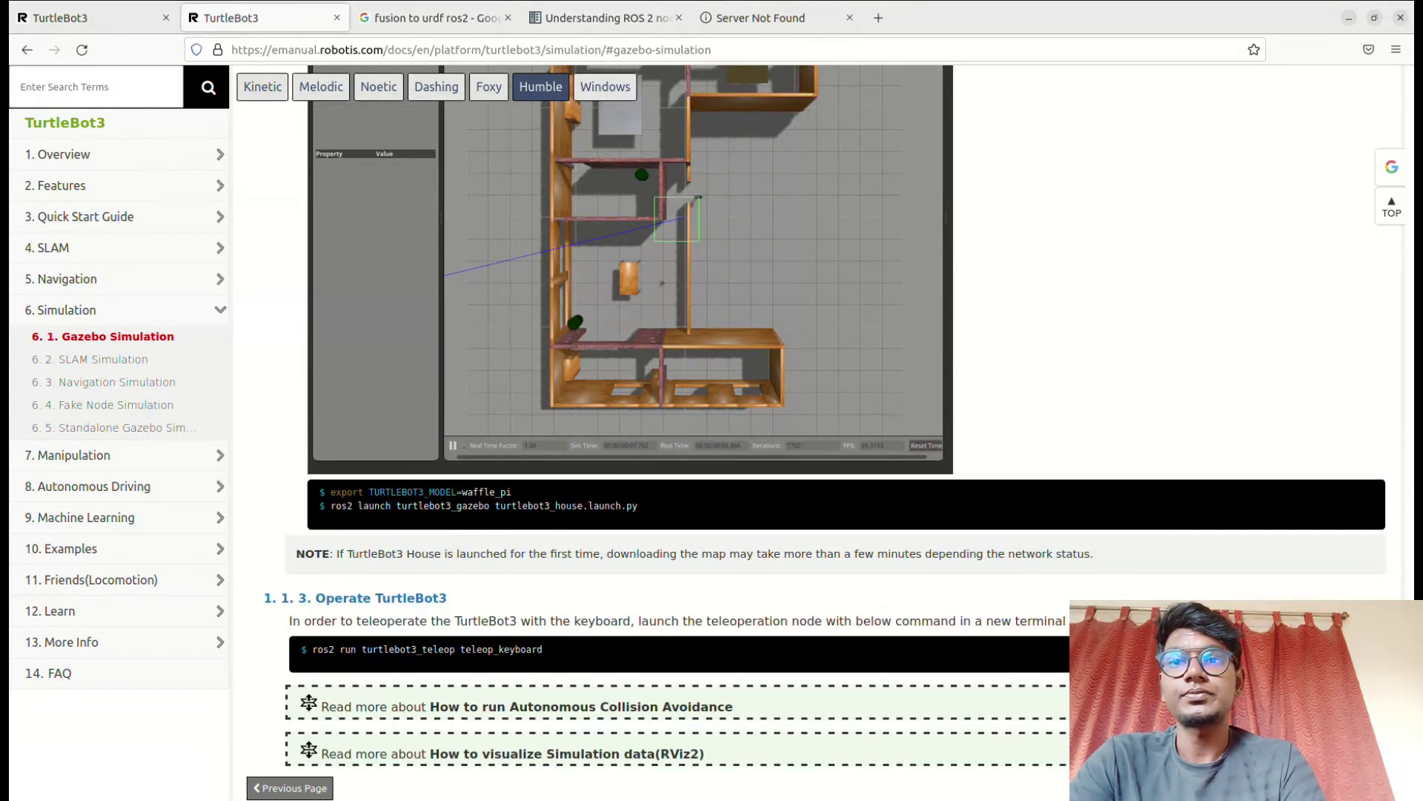
{"action": "scroll", "coordinate": [809, 432], "scroll_direction": "up", "scroll_amount": 9}
{"action": "scroll", "coordinate": [810, 432], "scroll_direction": "up", "scroll_amount": 5}
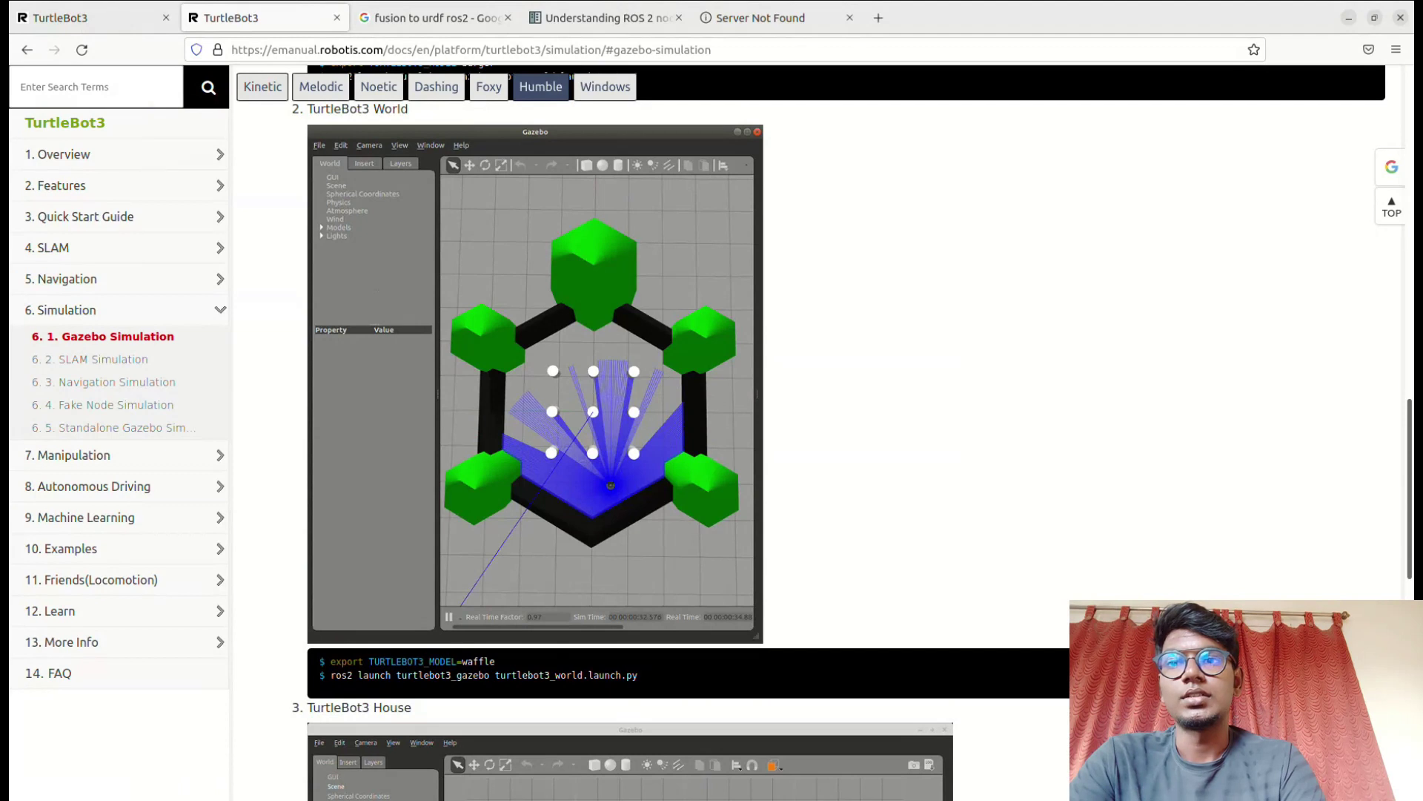
{"action": "left_click_drag", "start_coordinate": [330, 661], "coordinate": [499, 663]}
{"action": "key", "text": "ctrl+c"}
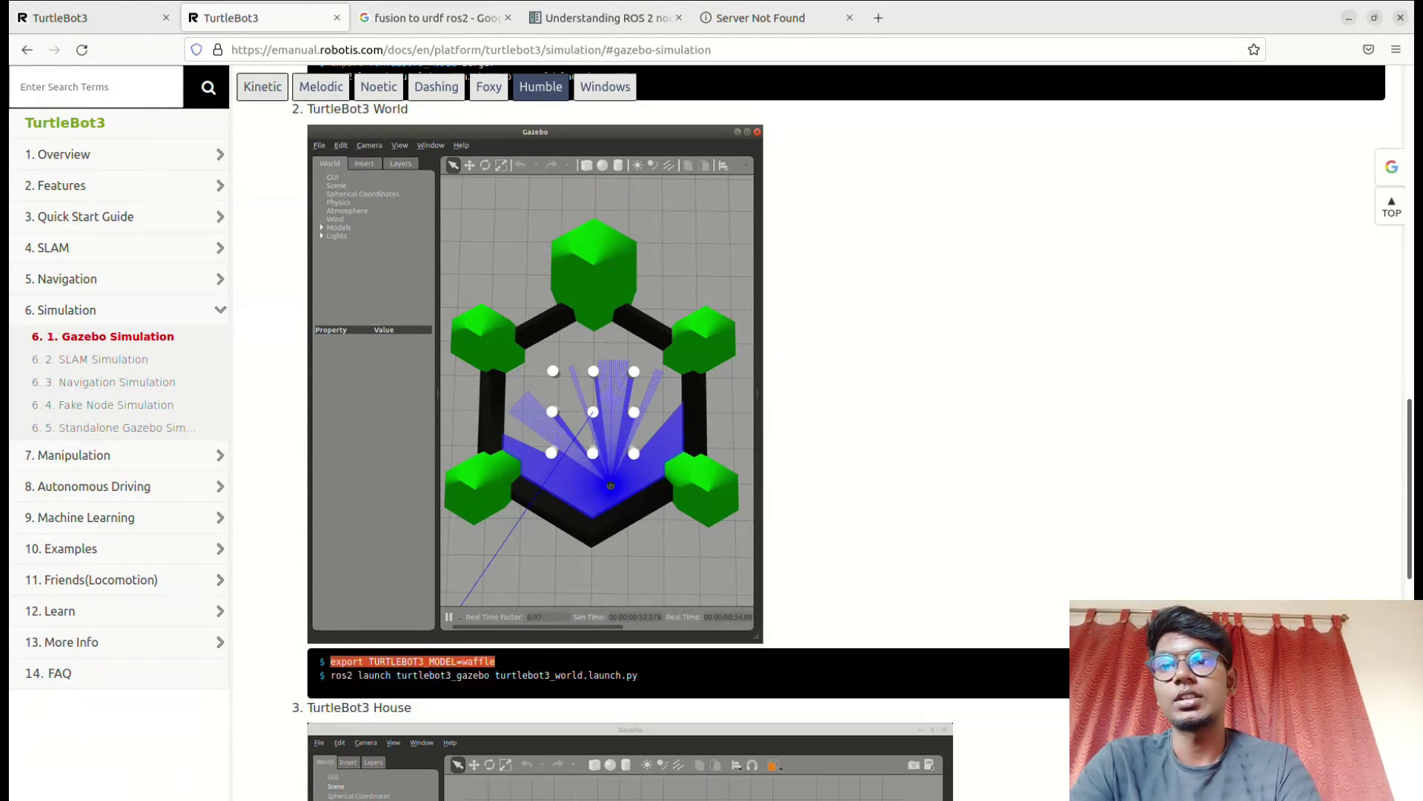
{"action": "key", "text": "alt+Tab"}
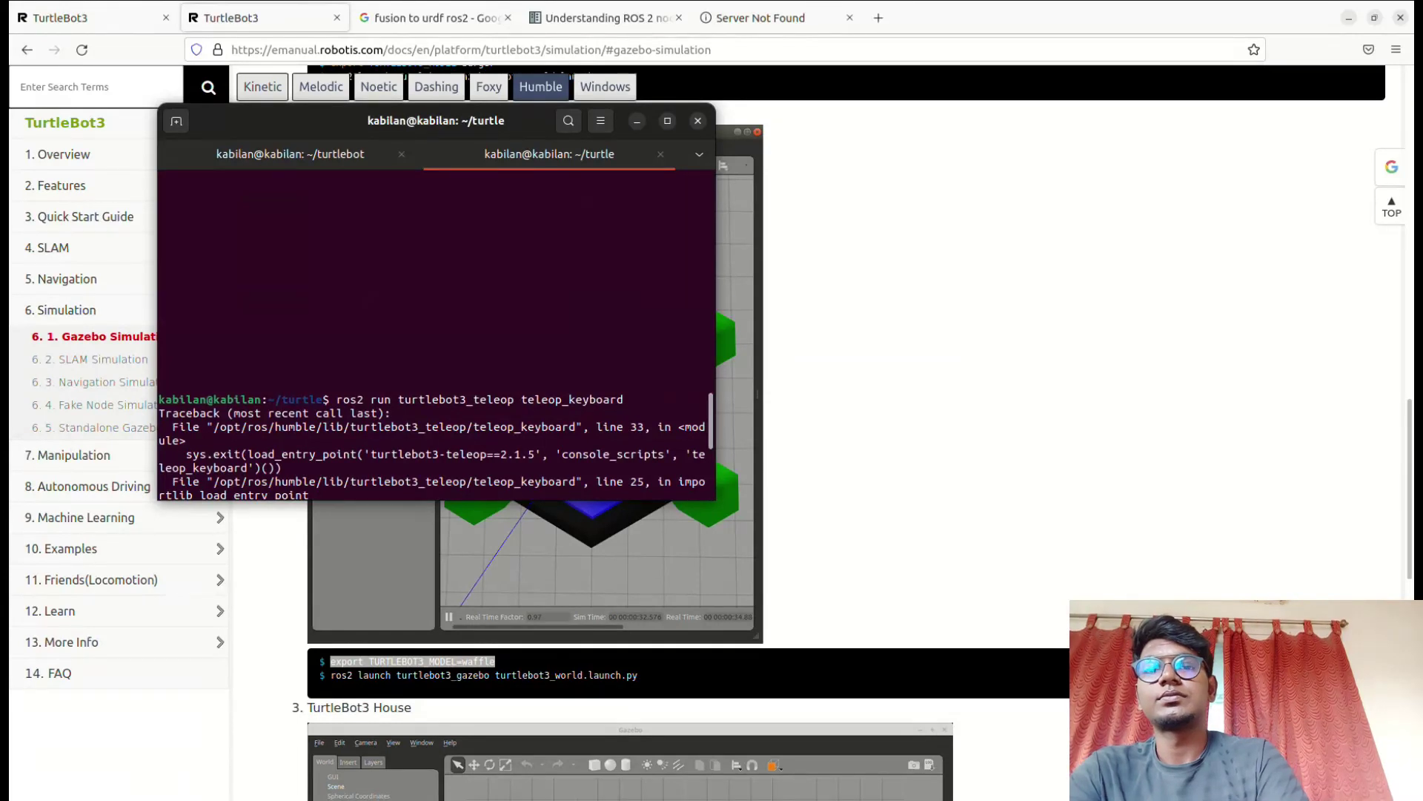
{"action": "key", "text": "ctrl+shift+v"}
{"action": "key", "text": "Return"}
Rerun ros2 run turtlebot3_teleop teleop_keyboard and move the terminal window aside over the Gazebo view
{"action": "key", "text": "ctrl+shift+v"}
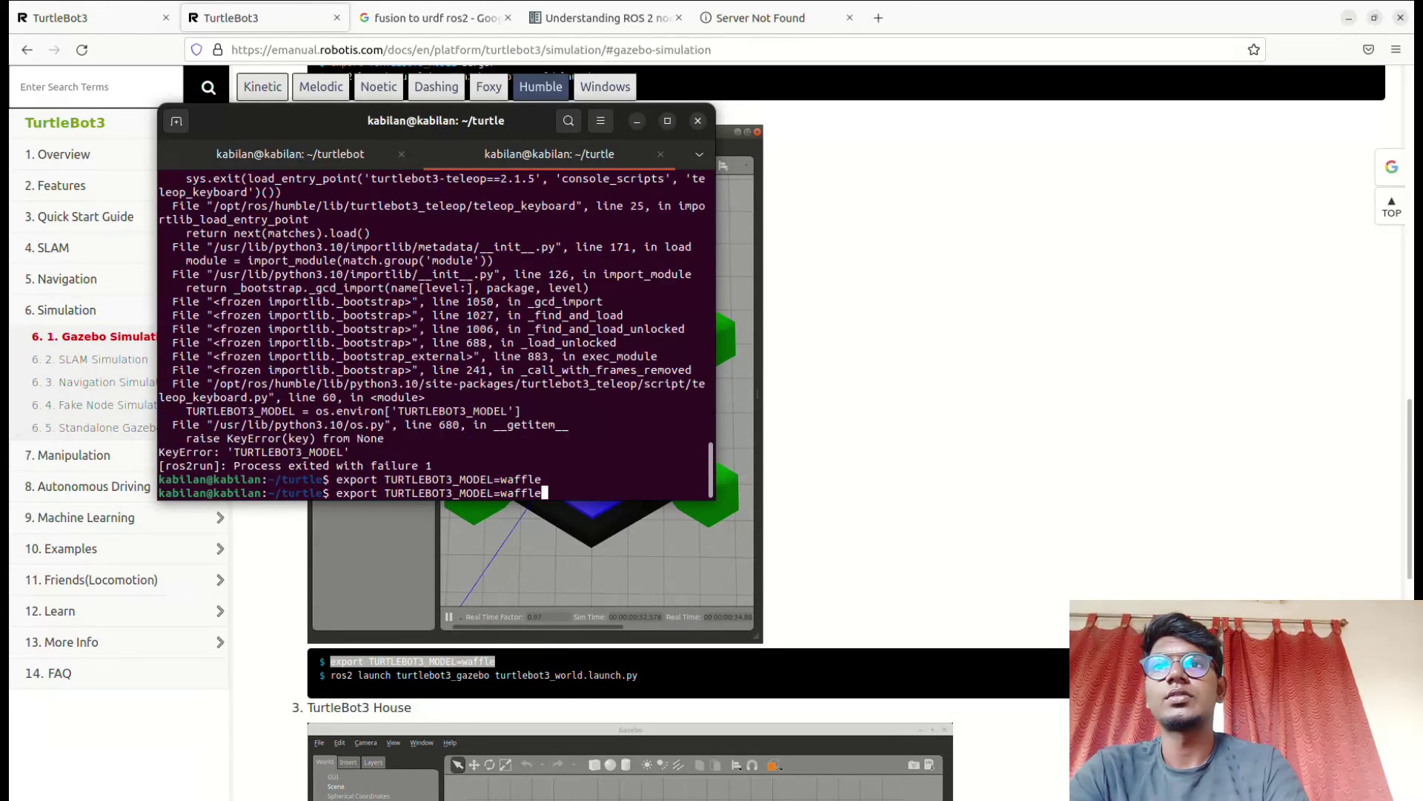
{"action": "key", "text": "Up"}
{"action": "key", "text": "Up"}
{"action": "key", "text": "Return"}
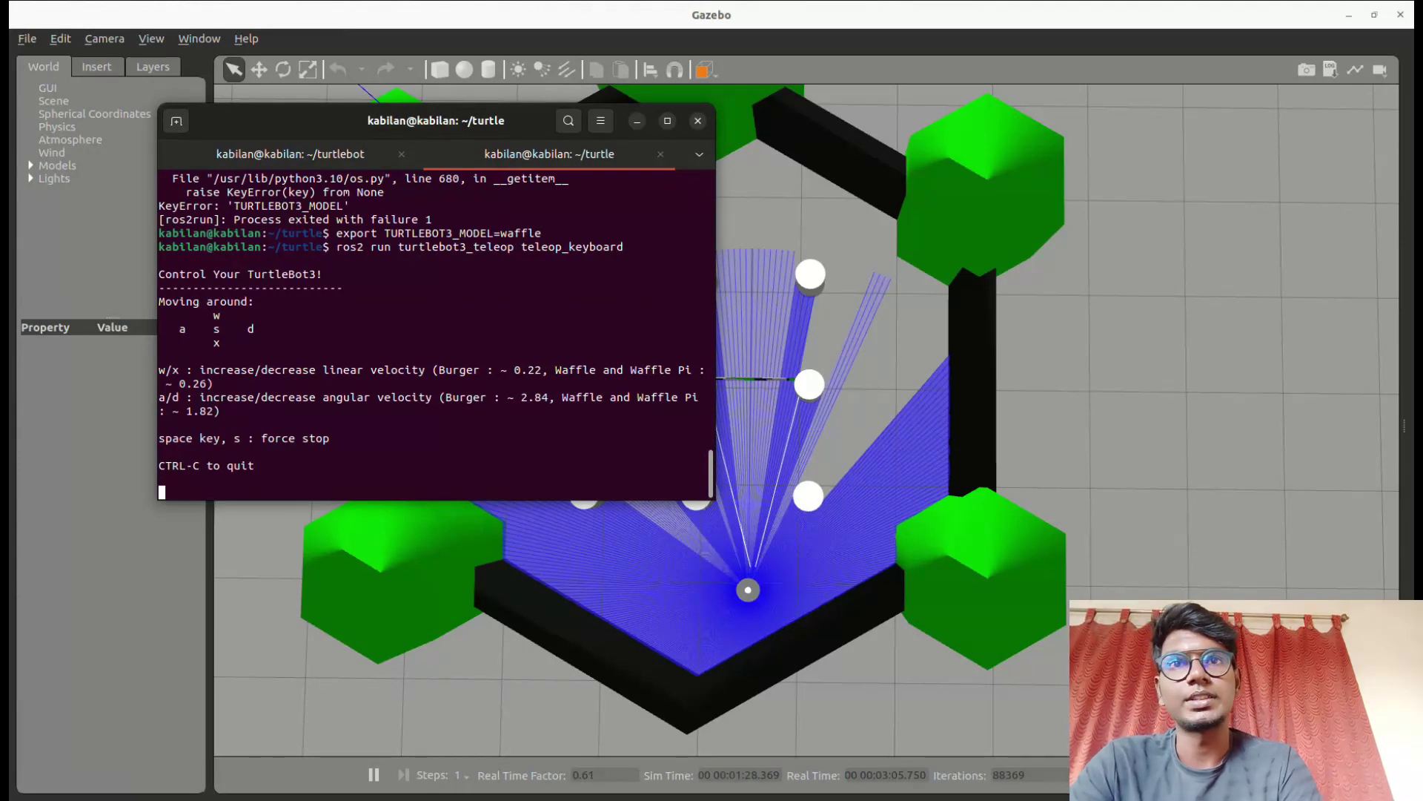
{"action": "left_click_drag", "start_coordinate": [436, 121], "coordinate": [1011, 144]}
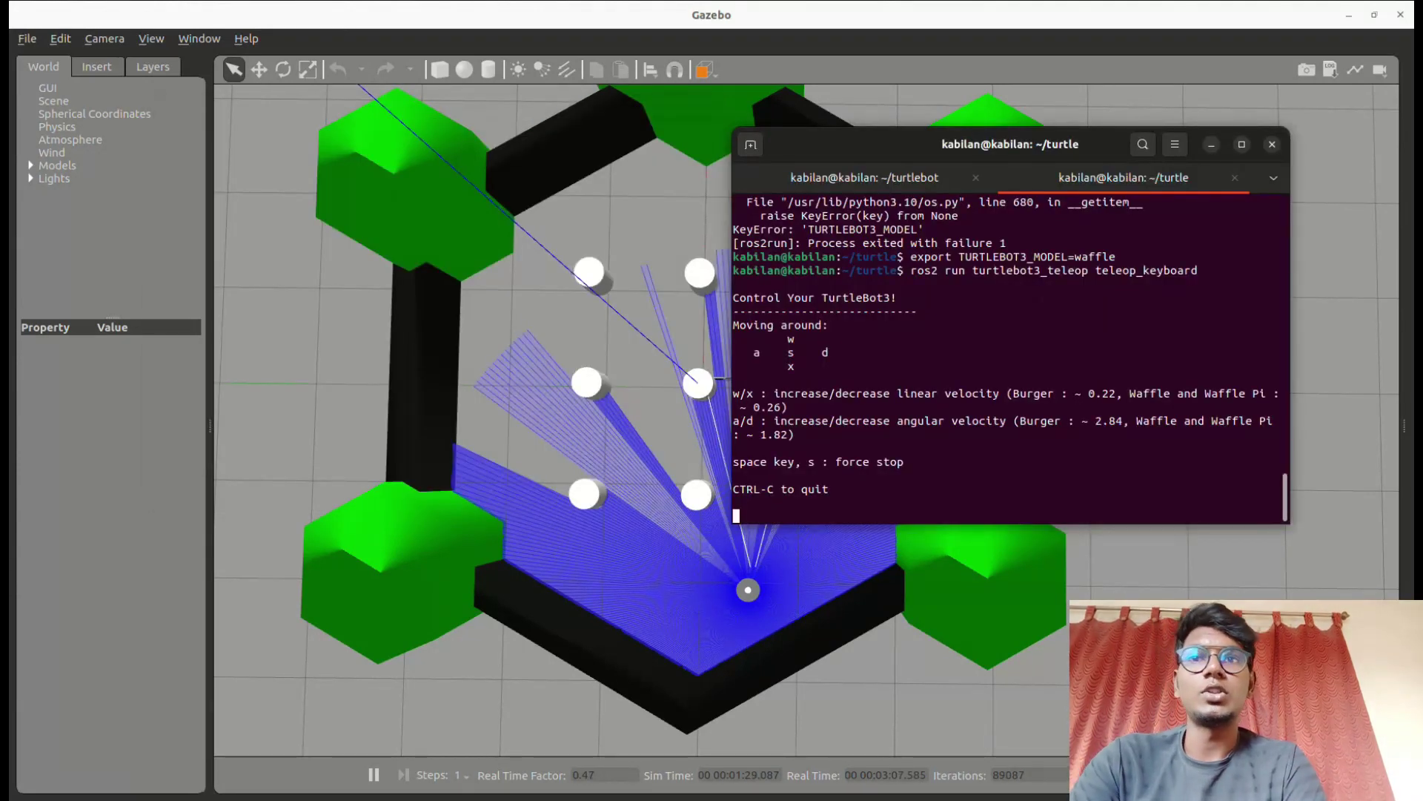
Drive the TurtleBot3 forward with the teleop controls, raising its linear velocity to 0.26
{"action": "key", "text": "w"}
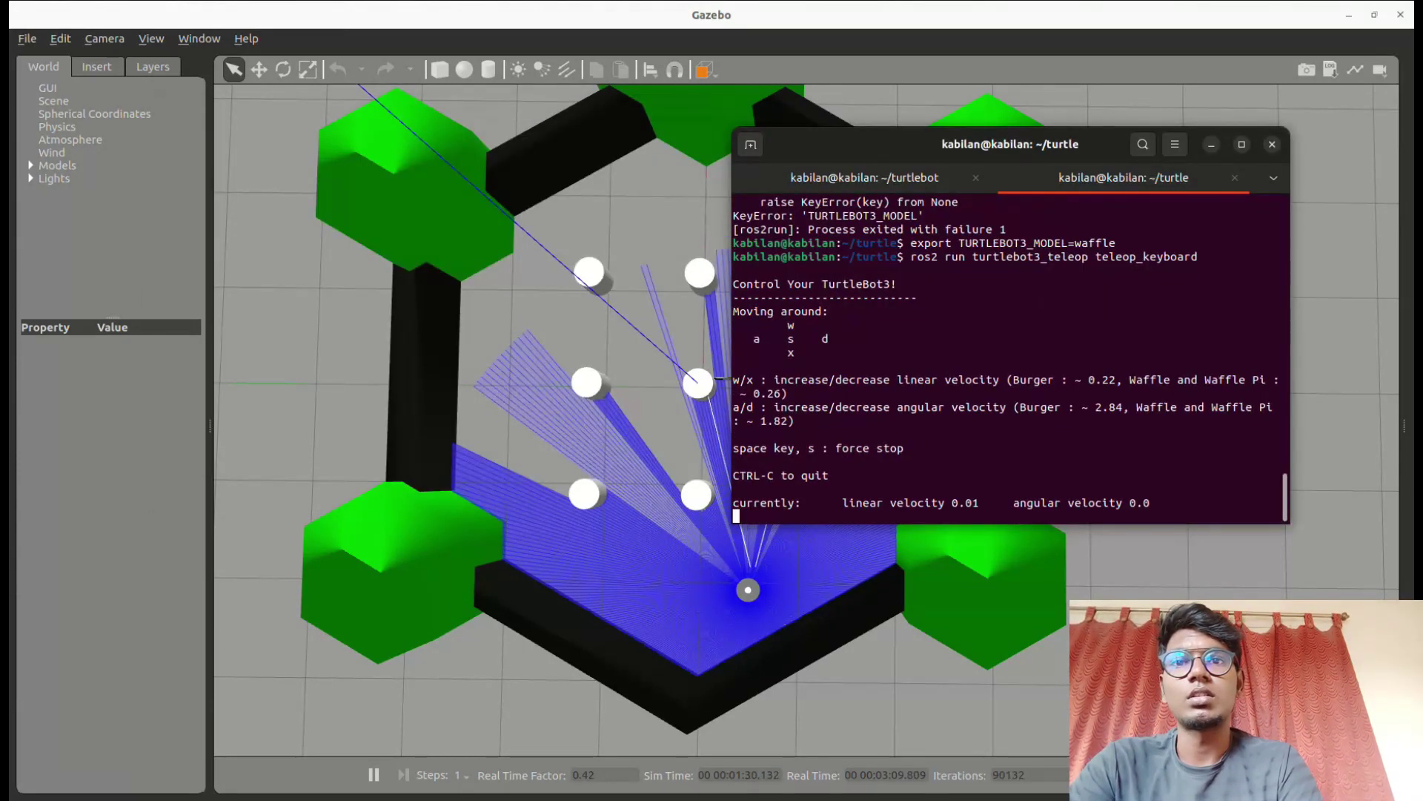
{"action": "key", "text": "w"}
{"action": "key", "text": "w"}
{"action": "key", "text": "w"}
{"action": "key", "text": "w"}
{"action": "key", "text": "w"}
{"action": "key", "text": "w"}
{"action": "key", "text": "w"}
{"action": "key", "text": "w"}
{"action": "key", "text": "w"}
{"action": "key", "text": "w"}
{"action": "key", "text": "w"}
{"action": "key", "text": "w"}
{"action": "key", "text": "w"}
{"action": "key", "text": "w"}
{"action": "key", "text": "w"}
{"action": "key", "text": "w"}
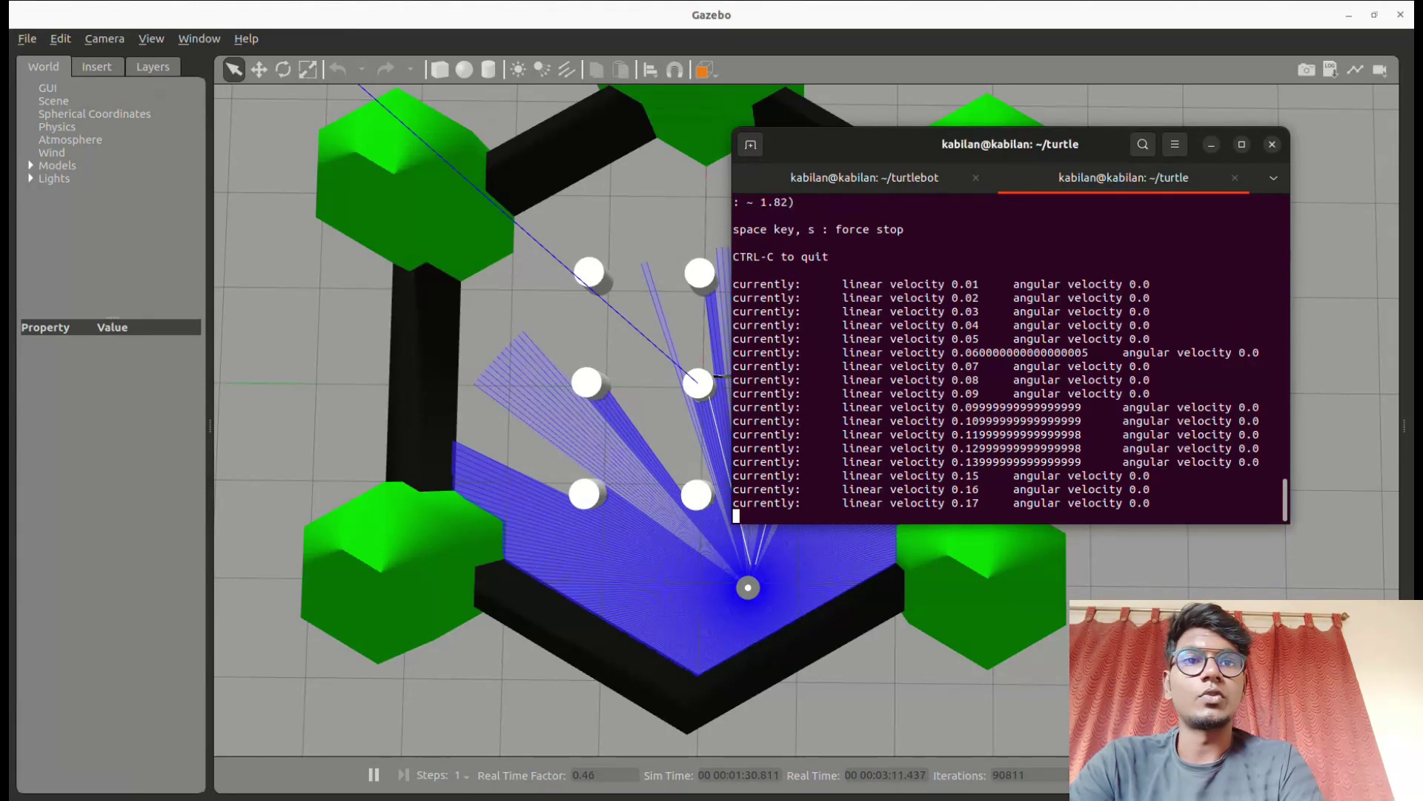
{"action": "key", "text": "w"}
{"action": "key", "text": "w"}
{"action": "key", "text": "w"}
{"action": "key", "text": "w"}
{"action": "key", "text": "w"}
{"action": "key", "text": "w"}
{"action": "key", "text": "w"}
{"action": "key", "text": "w"}
{"action": "key", "text": "w"}
{"action": "key", "text": "w"}
{"action": "key", "text": "w"}
{"action": "key", "text": "w"}
{"action": "key", "text": "w"}
{"action": "key", "text": "w"}
{"action": "key", "text": "w"}
{"action": "key", "text": "w"}
{"action": "key", "text": "w"}
{"action": "key", "text": "w"}
{"action": "key", "text": "w"}
{"action": "key", "text": "w"}
{"action": "key", "text": "w"}
{"action": "key", "text": "w"}
{"action": "key", "text": "w"}
{"action": "key", "text": "w"}
{"action": "key", "text": "w"}
{"action": "key", "text": "w"}
{"action": "key", "text": "w"}
{"action": "key", "text": "w"}
{"action": "key", "text": "w"}
{"action": "key", "text": "w"}
{"action": "key", "text": "w"}
{"action": "key", "text": "w"}
{"action": "key", "text": "w"}
{"action": "key", "text": "w"}
{"action": "key", "text": "w"}
{"action": "key", "text": "w"}
{"action": "key", "text": "w"}
{"action": "key", "text": "w"}
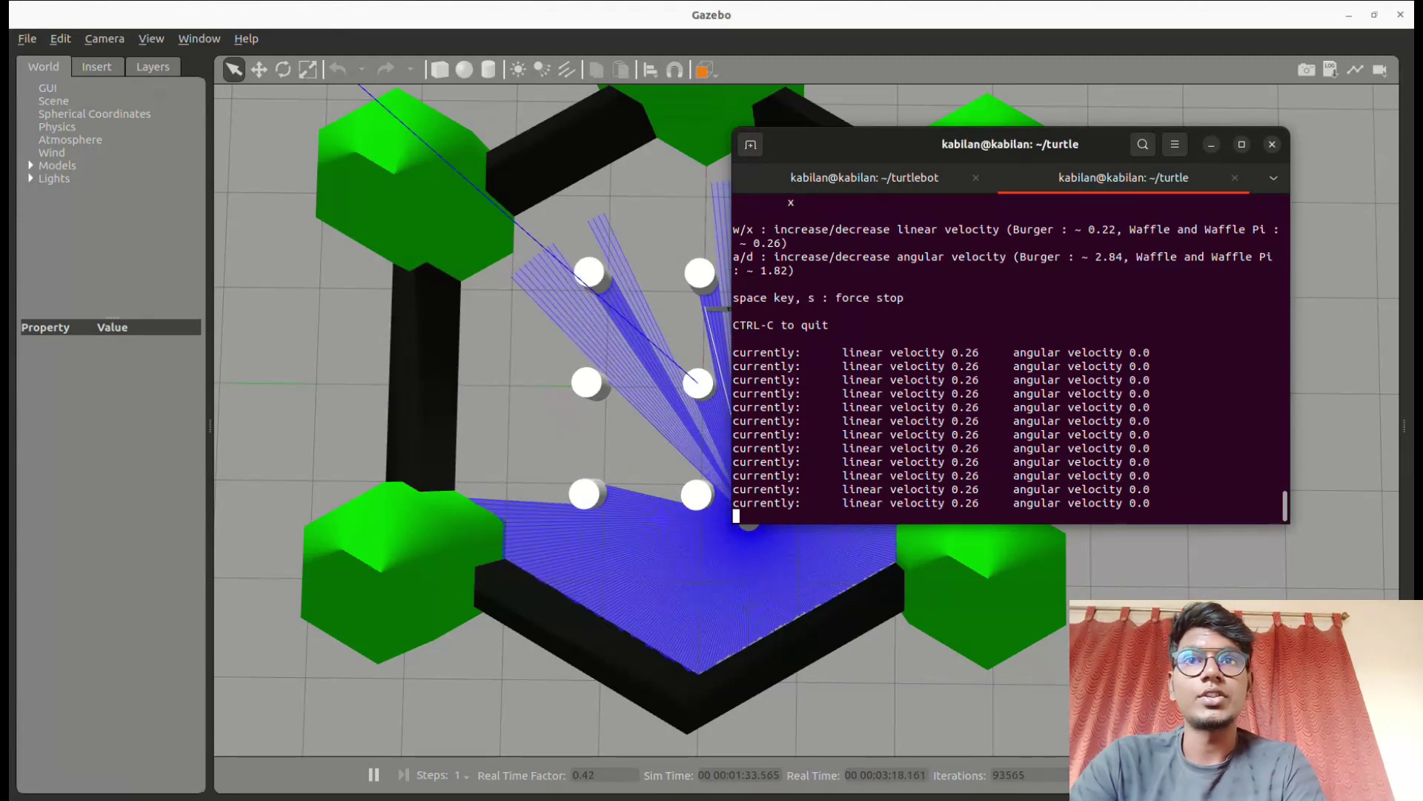
Open another terminal tab in the turtle folder and launch rqt from it
{"action": "key", "text": "ctrl+shift+t"}
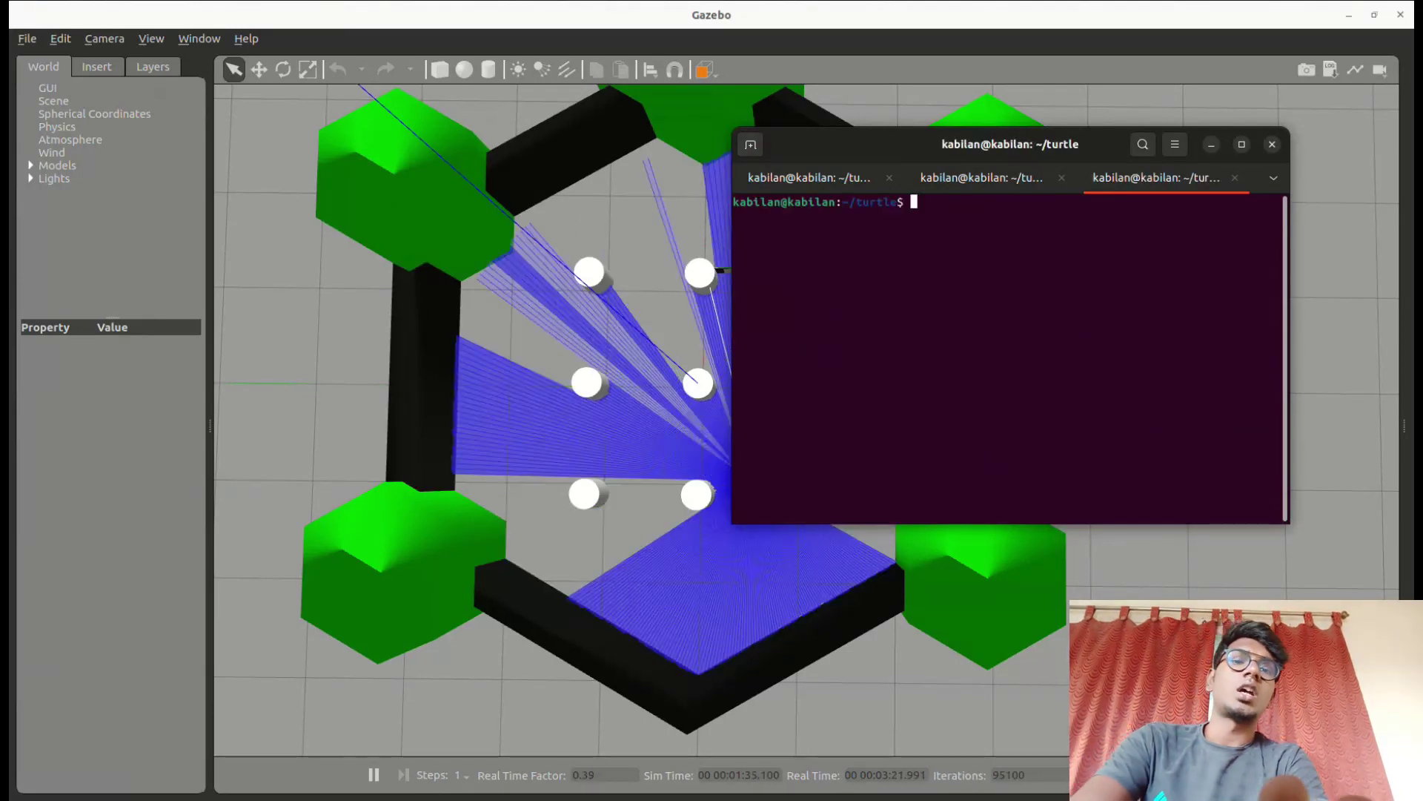
{"action": "type", "text": "rqt"}
{"action": "key", "text": "Return"}
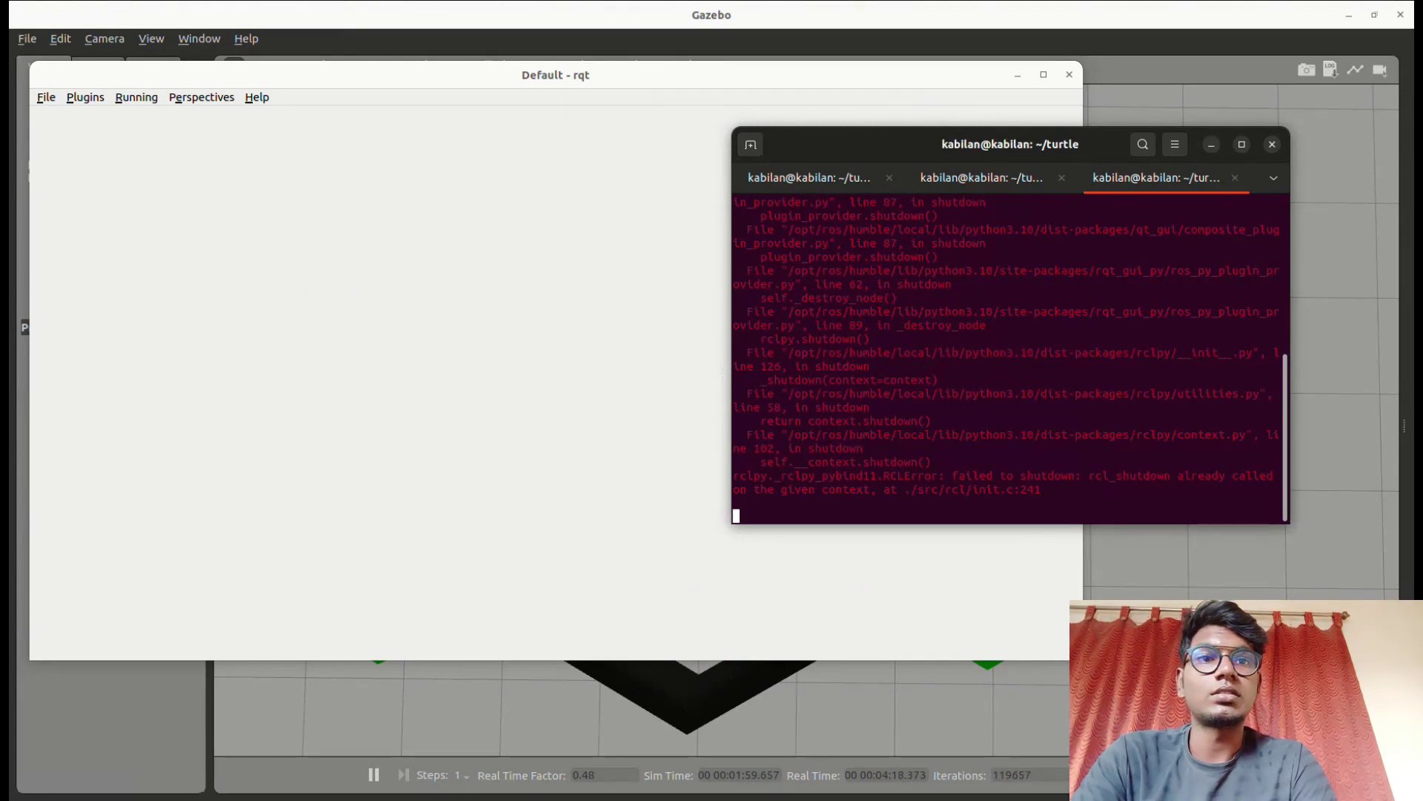
Stop the running rqt process and clear the terminal
{"action": "key", "text": "ctrl+c"}
{"action": "key", "text": "ctrl+c"}
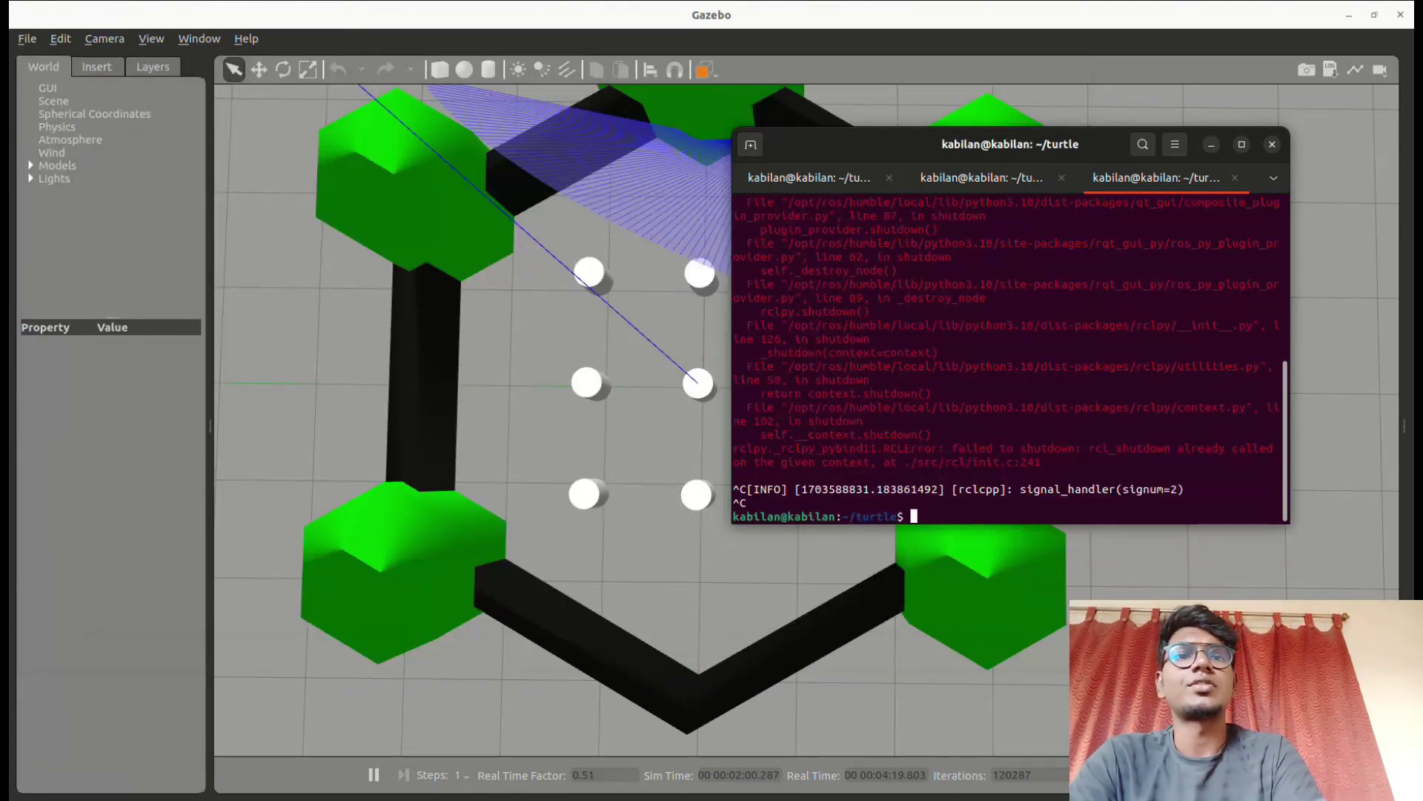
{"action": "key", "text": "ctrl+l"}
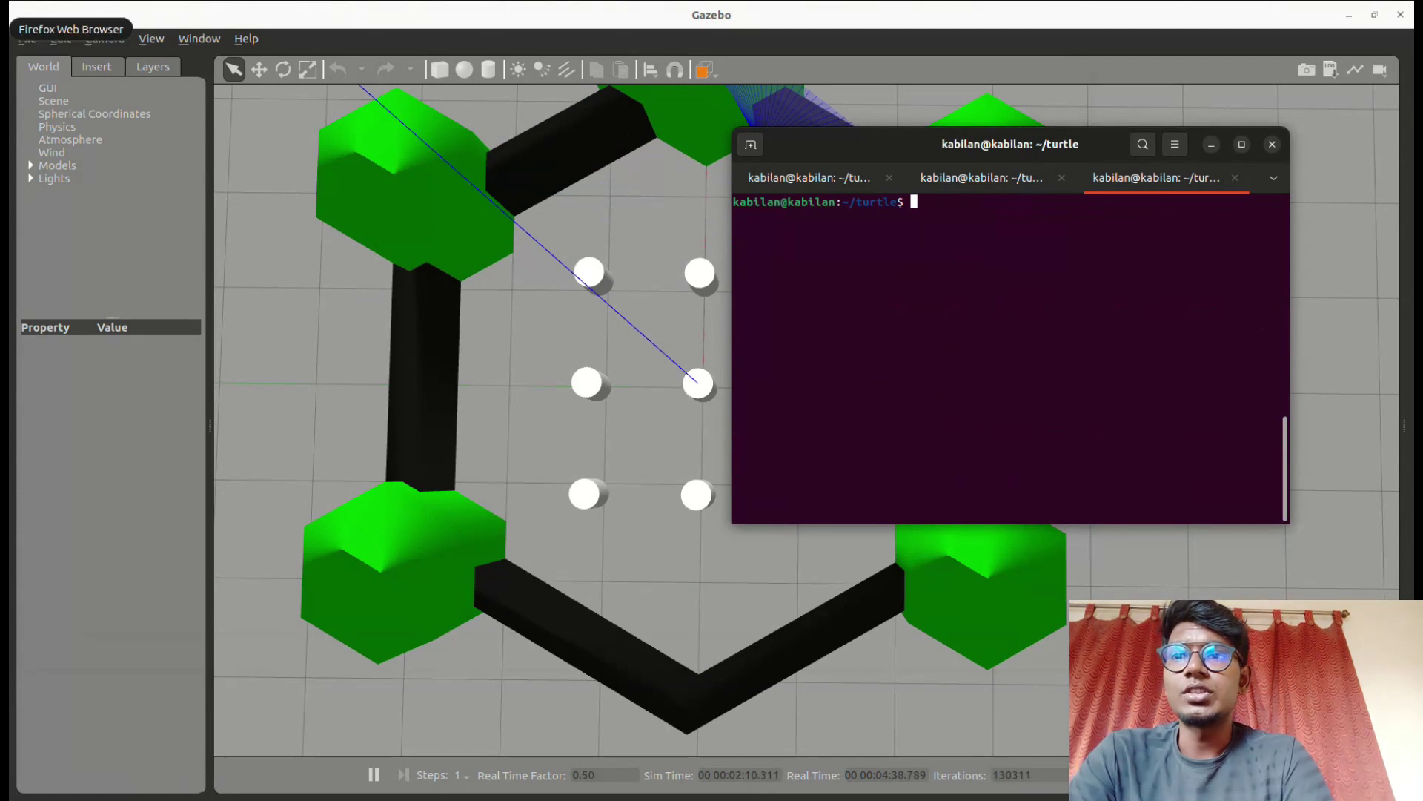
Switch to Firefox, open the TurtleBot3 manual's SLAM Simulation page, and find the Run SLAM Node section
{"action": "left_click", "coordinate": [4, 29]}
{"action": "scroll", "coordinate": [741, 430], "scroll_direction": "down", "scroll_amount": 1}
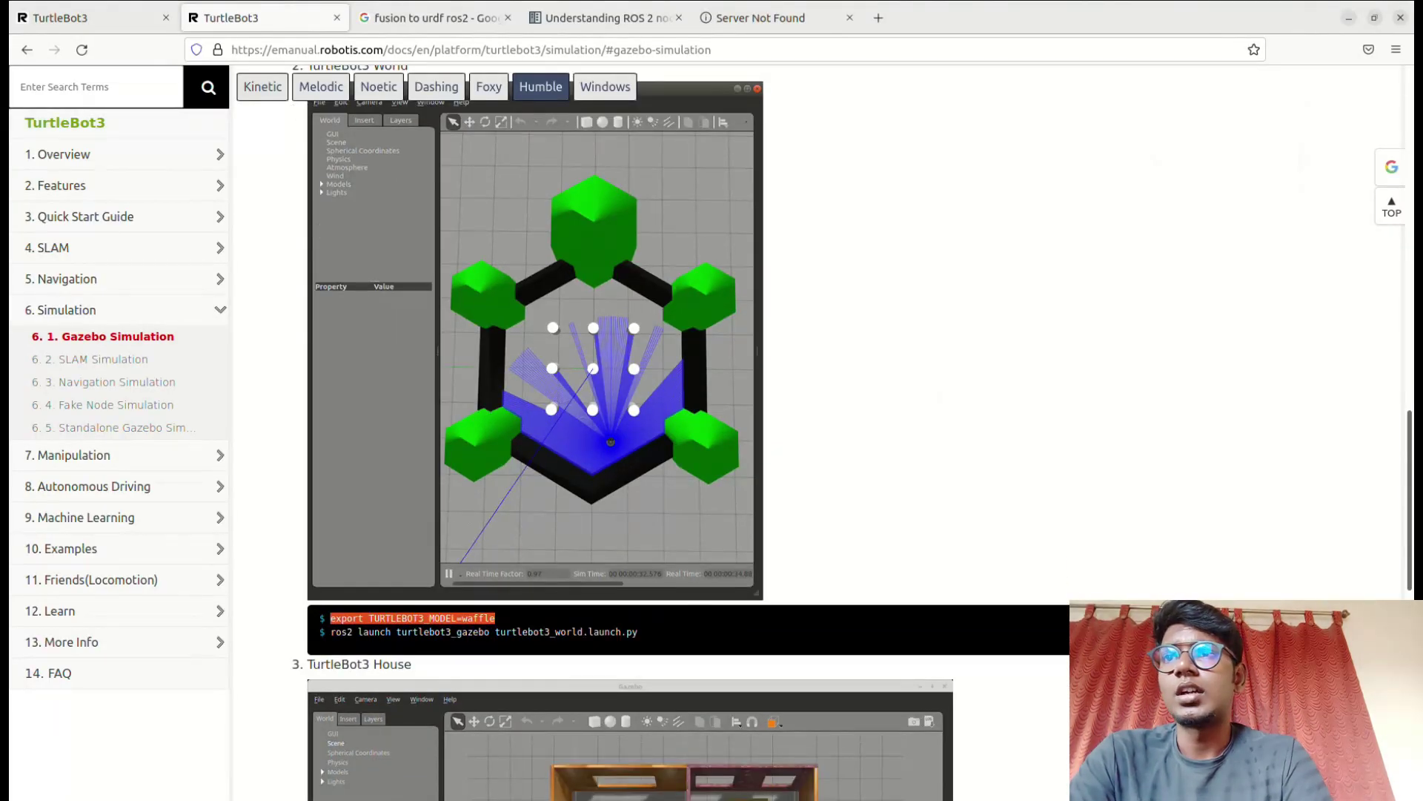
{"action": "left_click", "coordinate": [93, 359]}
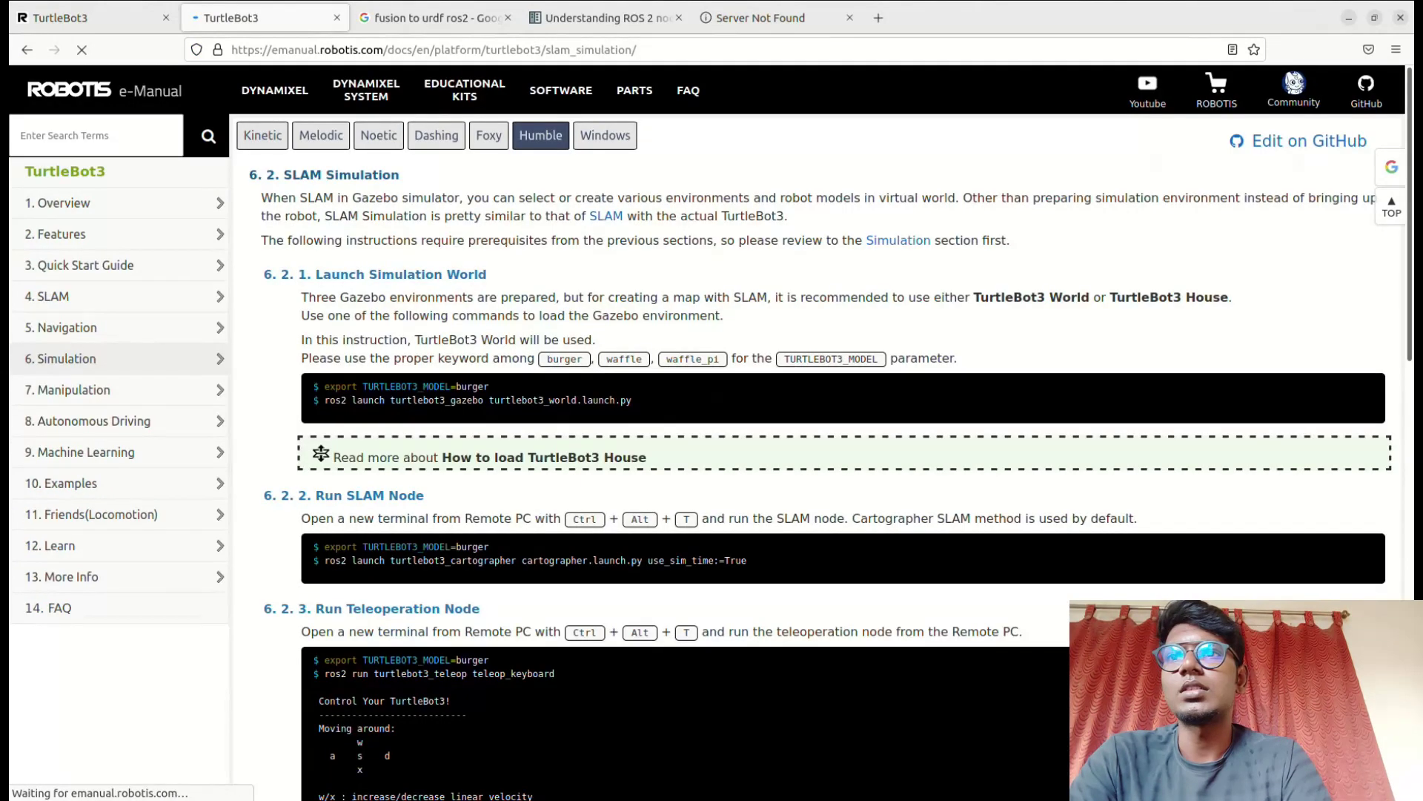
{"action": "scroll", "coordinate": [815, 445], "scroll_direction": "down", "scroll_amount": 3}
{"action": "scroll", "coordinate": [326, 331], "scroll_direction": "down", "scroll_amount": 1}
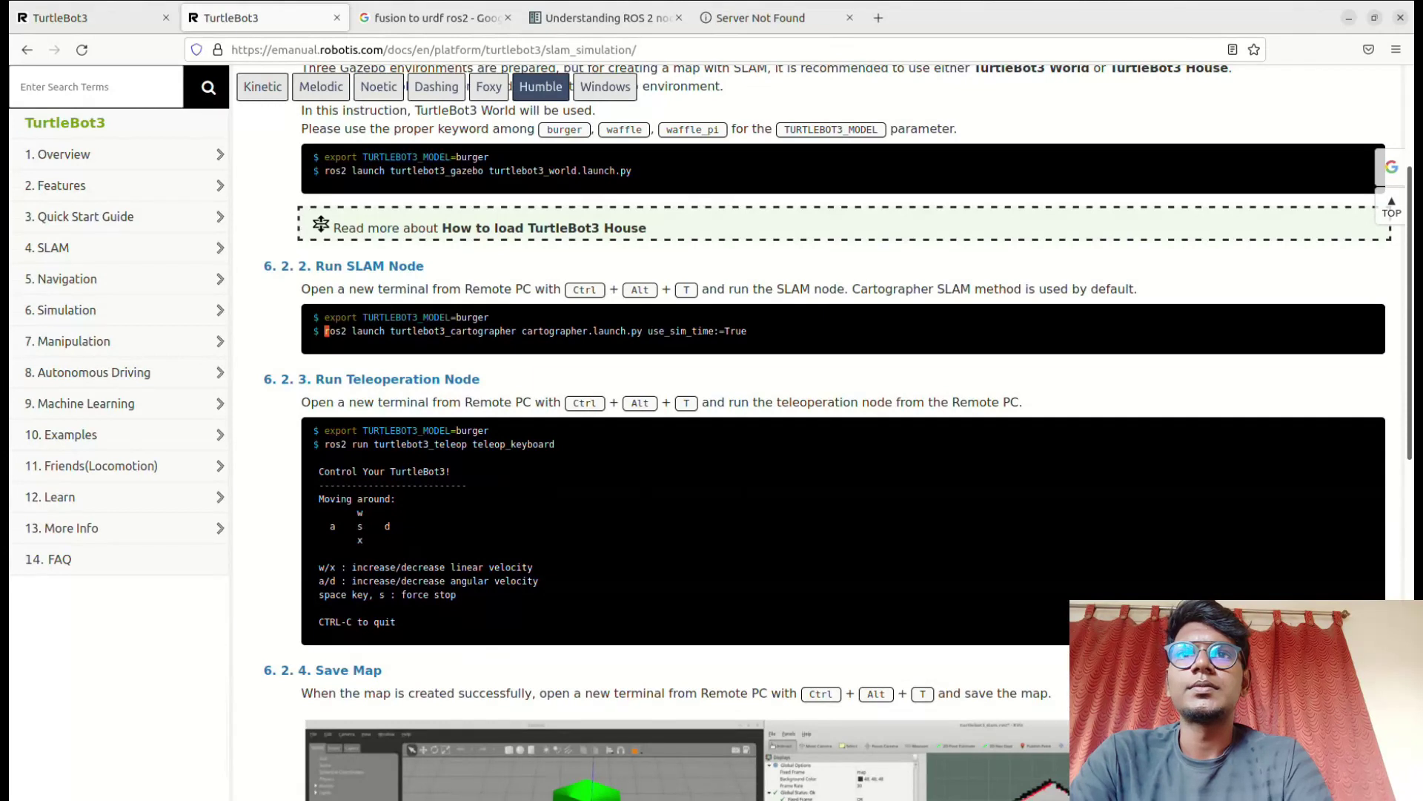
Copy the SLAM node command and run ros2 launch turtlebot3_cartographer cartographer.launch.py use_sim_time:=True in the terminal
{"action": "left_click_drag", "start_coordinate": [326, 331], "coordinate": [747, 331]}
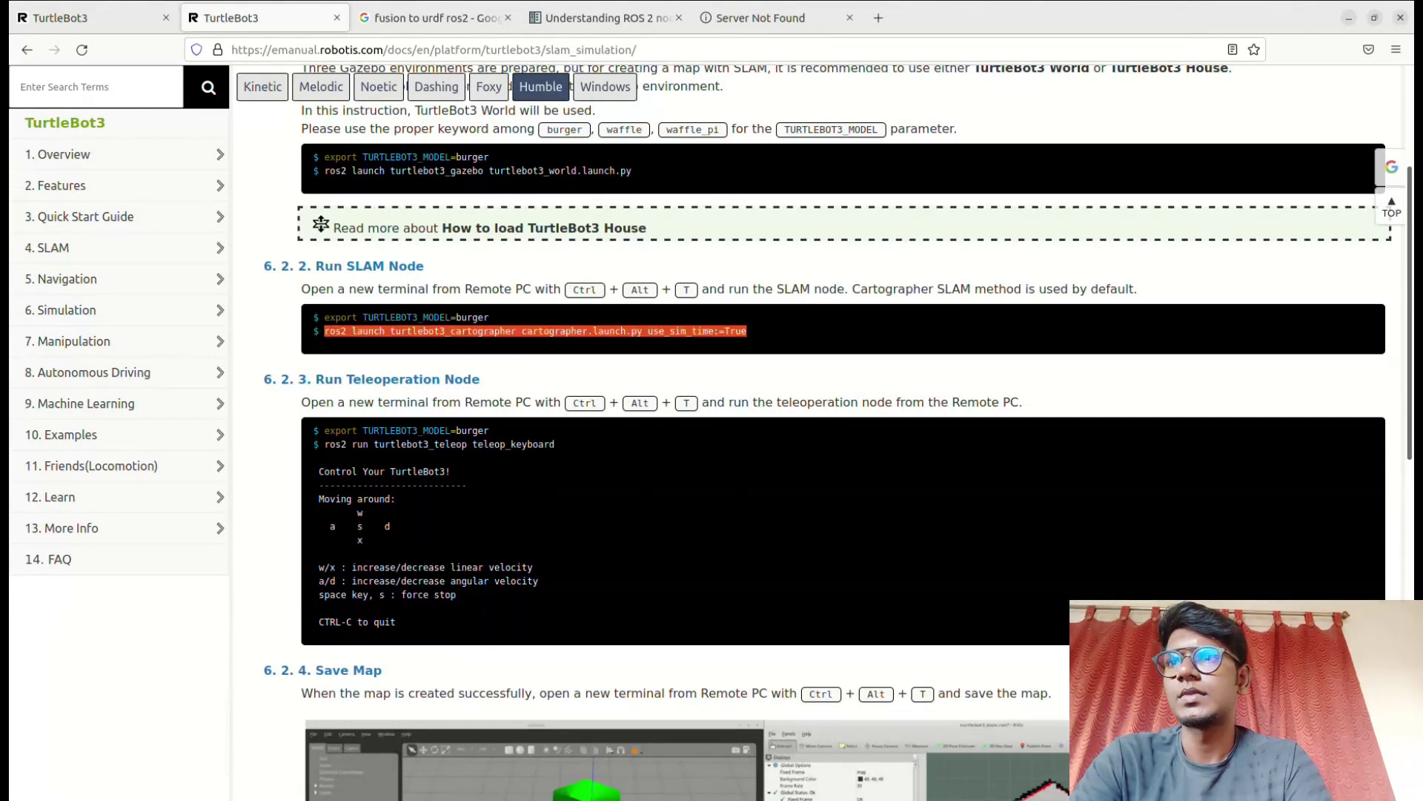
{"action": "left_click", "coordinate": [3, 444]}
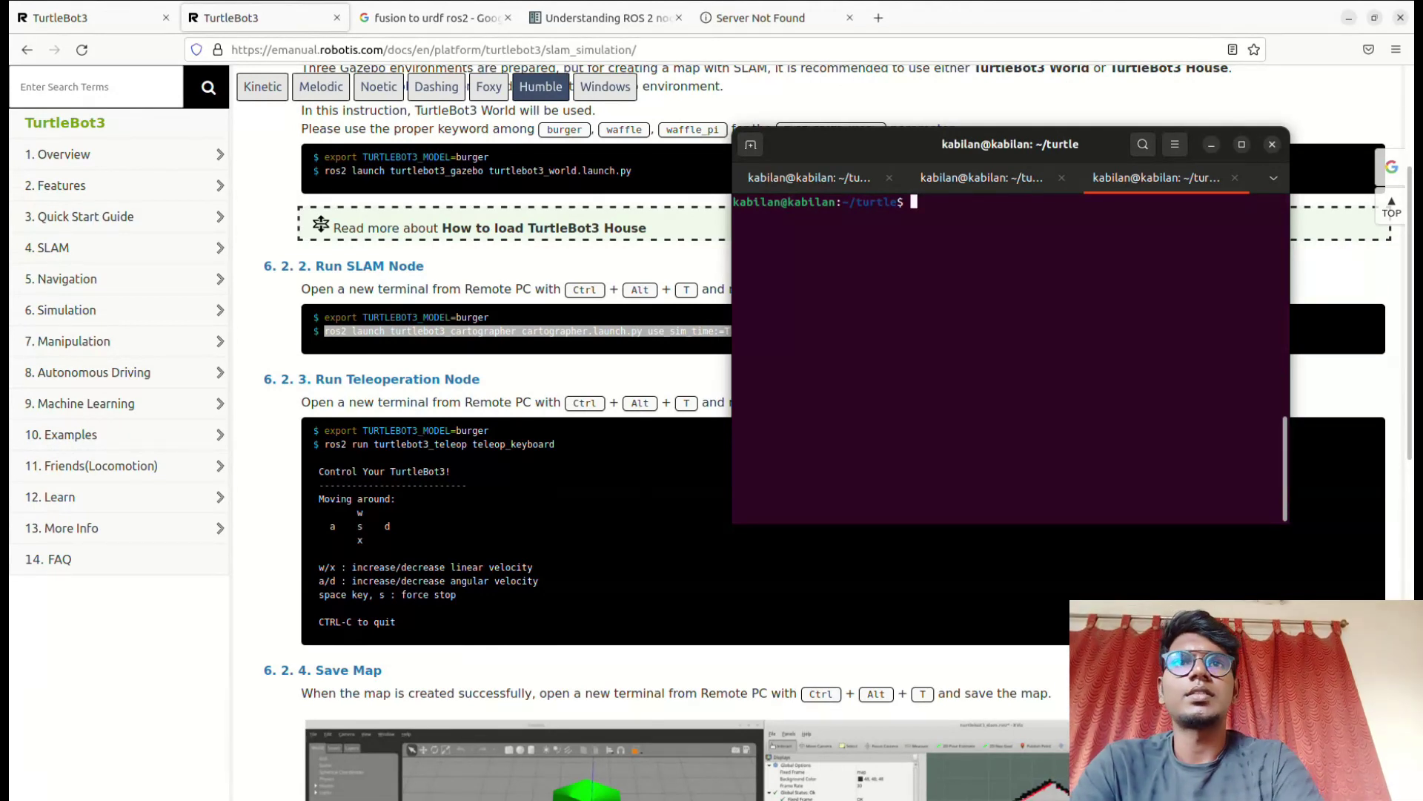
{"action": "key", "text": "ctrl+shift+v"}
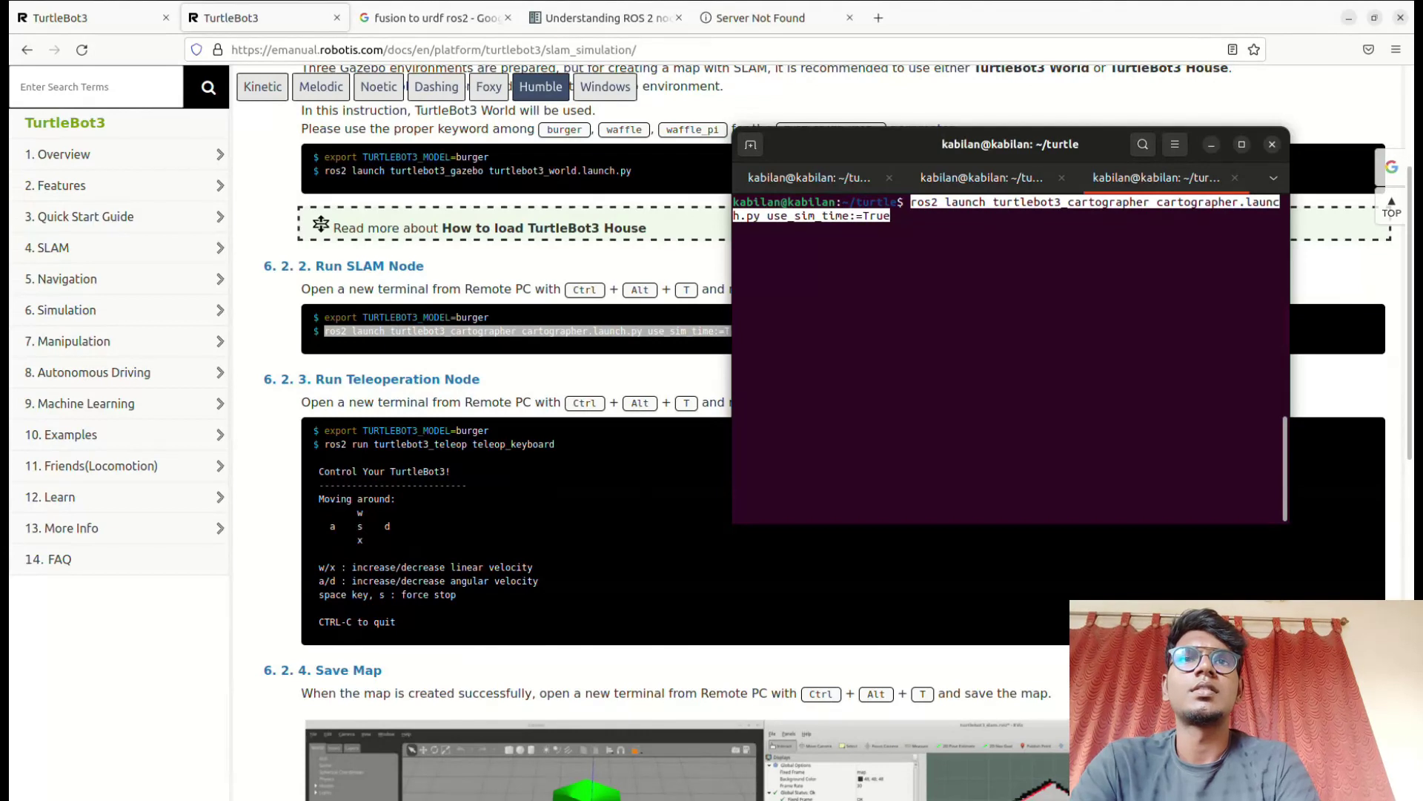
{"action": "key", "text": "Return"}
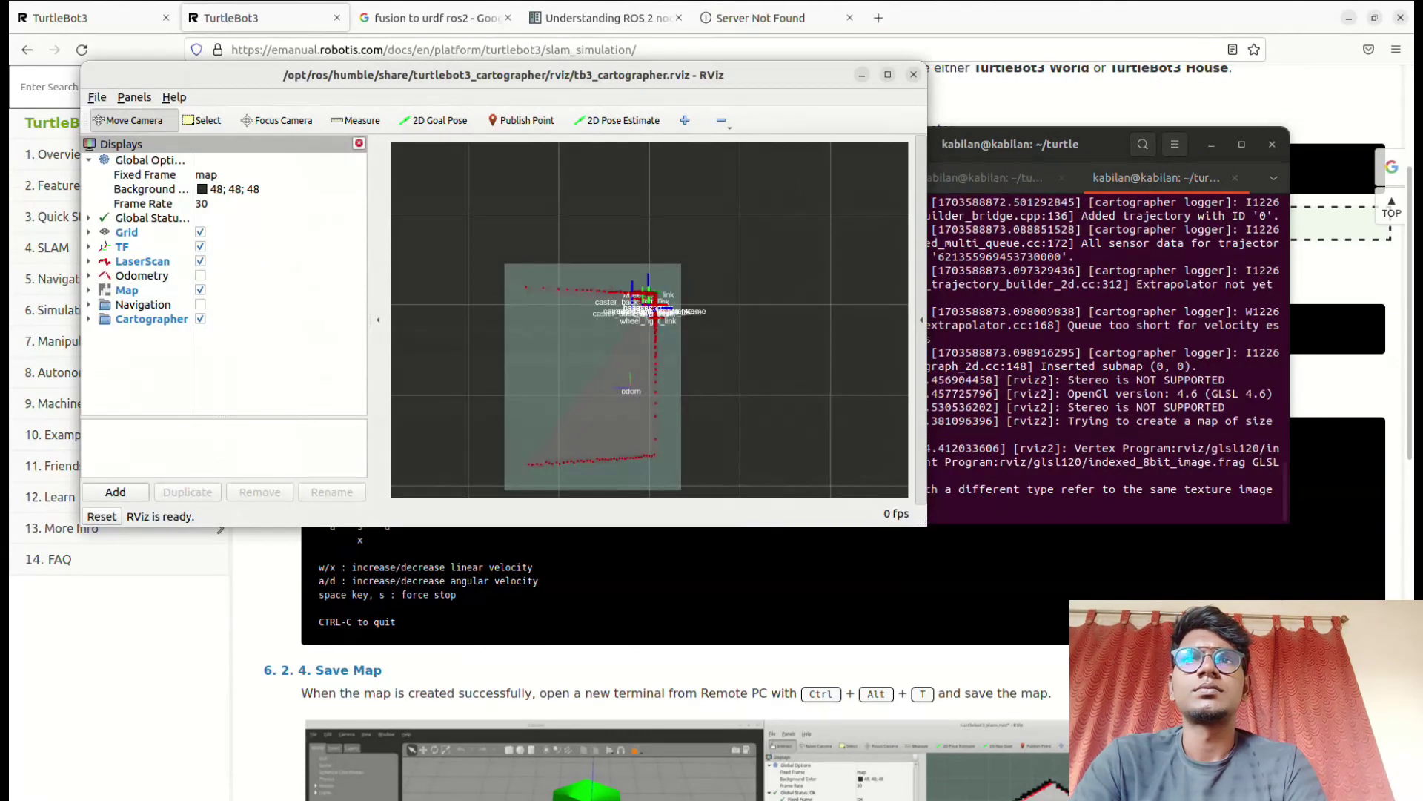
Examine the Cartographer map in RViz from a rotated angle and compare it with the robot's location in Gazebo
{"action": "left_click_drag", "start_coordinate": [593, 334], "coordinate": [505, 334]}
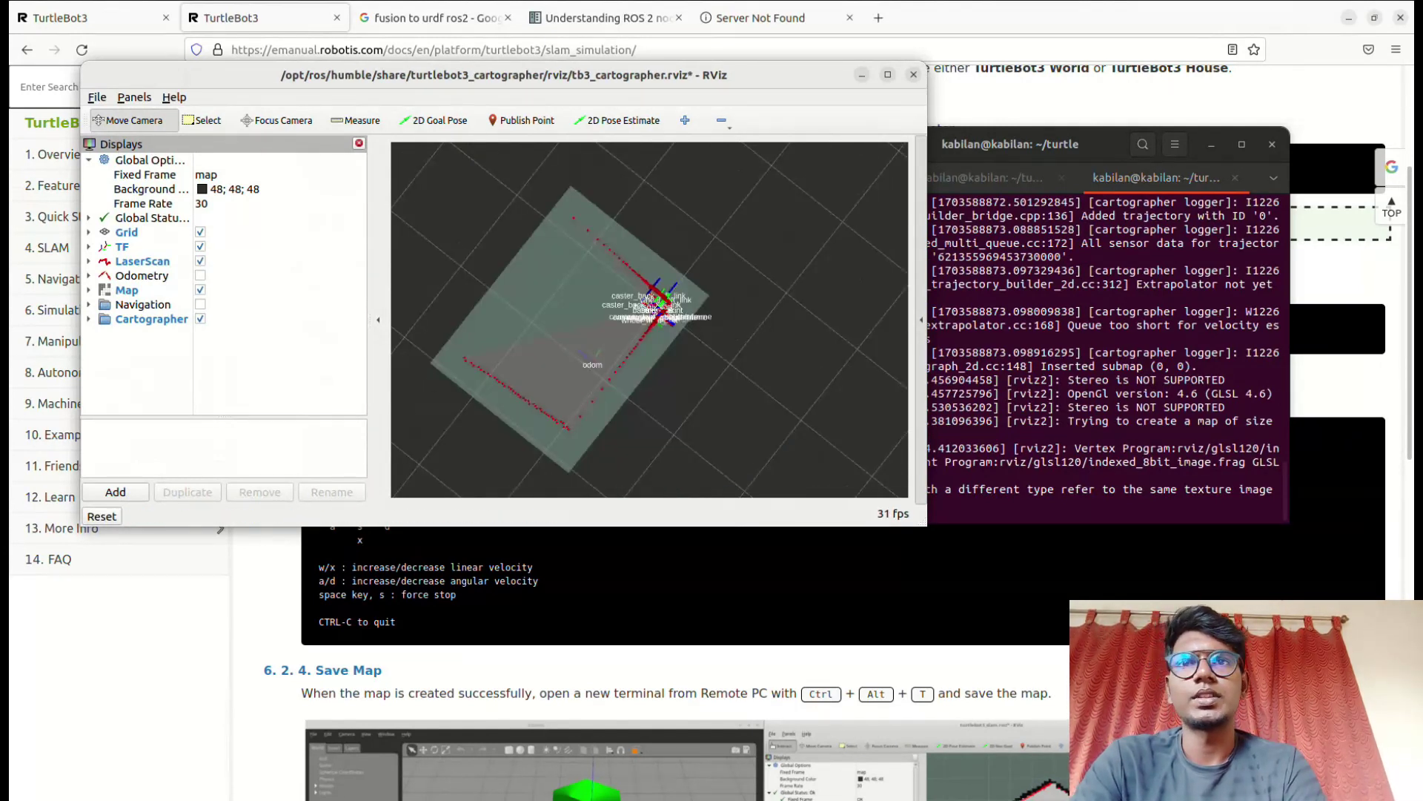
{"action": "key", "text": "alt+Tab"}
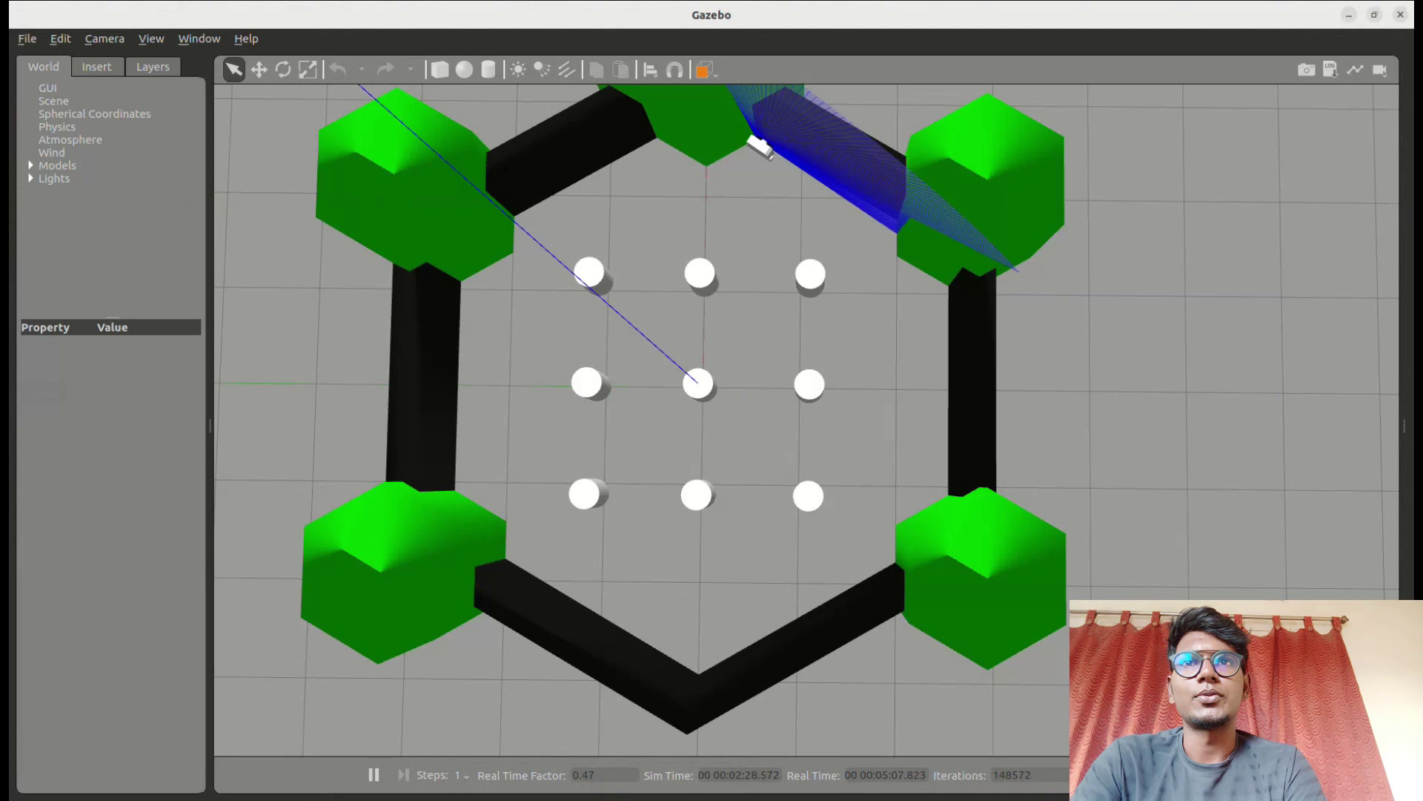
{"action": "scroll", "coordinate": [765, 148], "scroll_direction": "down", "scroll_amount": 1}
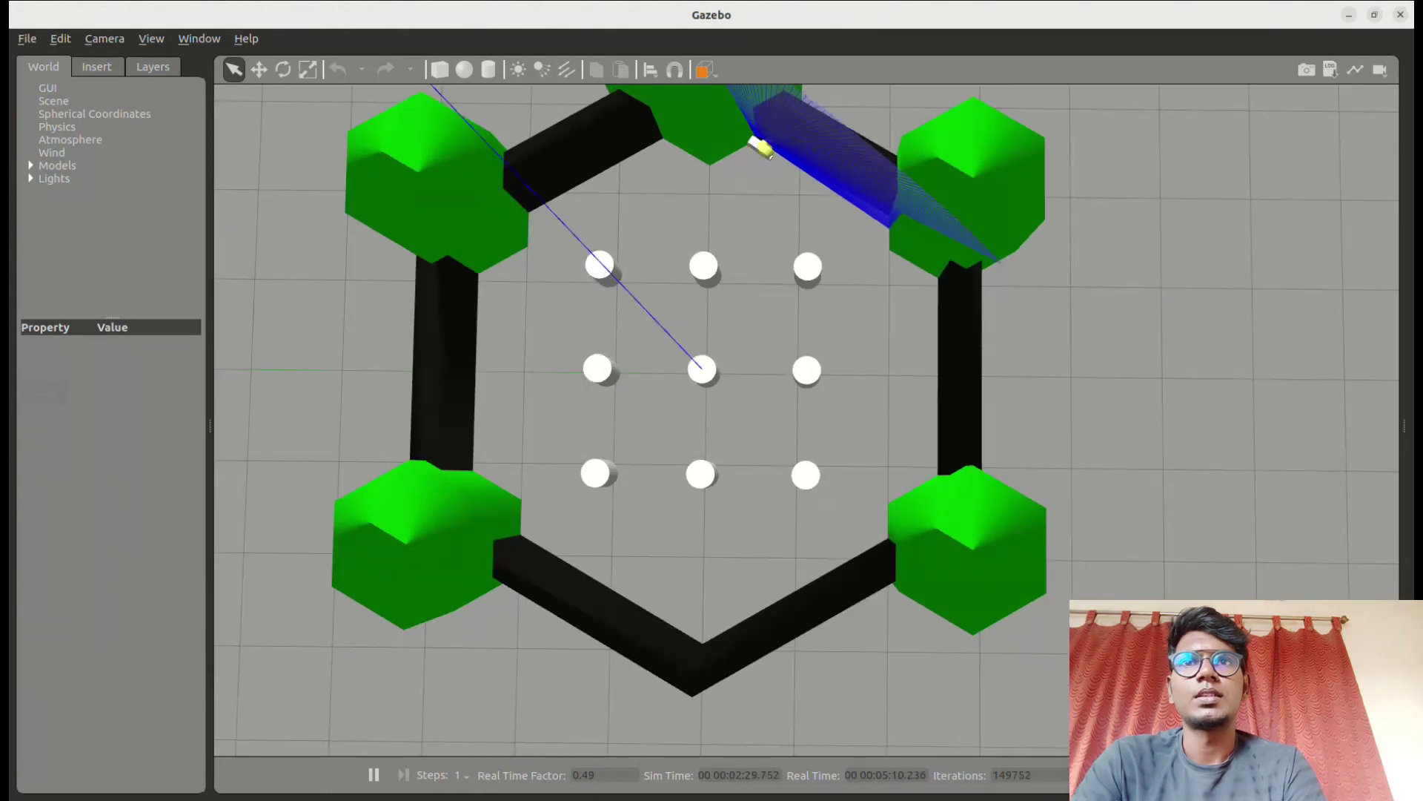
Try to steer the robot clockwise by keyboard teleoperation at linear velocity 0.26, ending at an angular velocity of -1.3
{"action": "scroll", "coordinate": [764, 148], "scroll_direction": "down", "scroll_amount": 2}
{"action": "scroll", "coordinate": [764, 147], "scroll_direction": "up", "scroll_amount": 6}
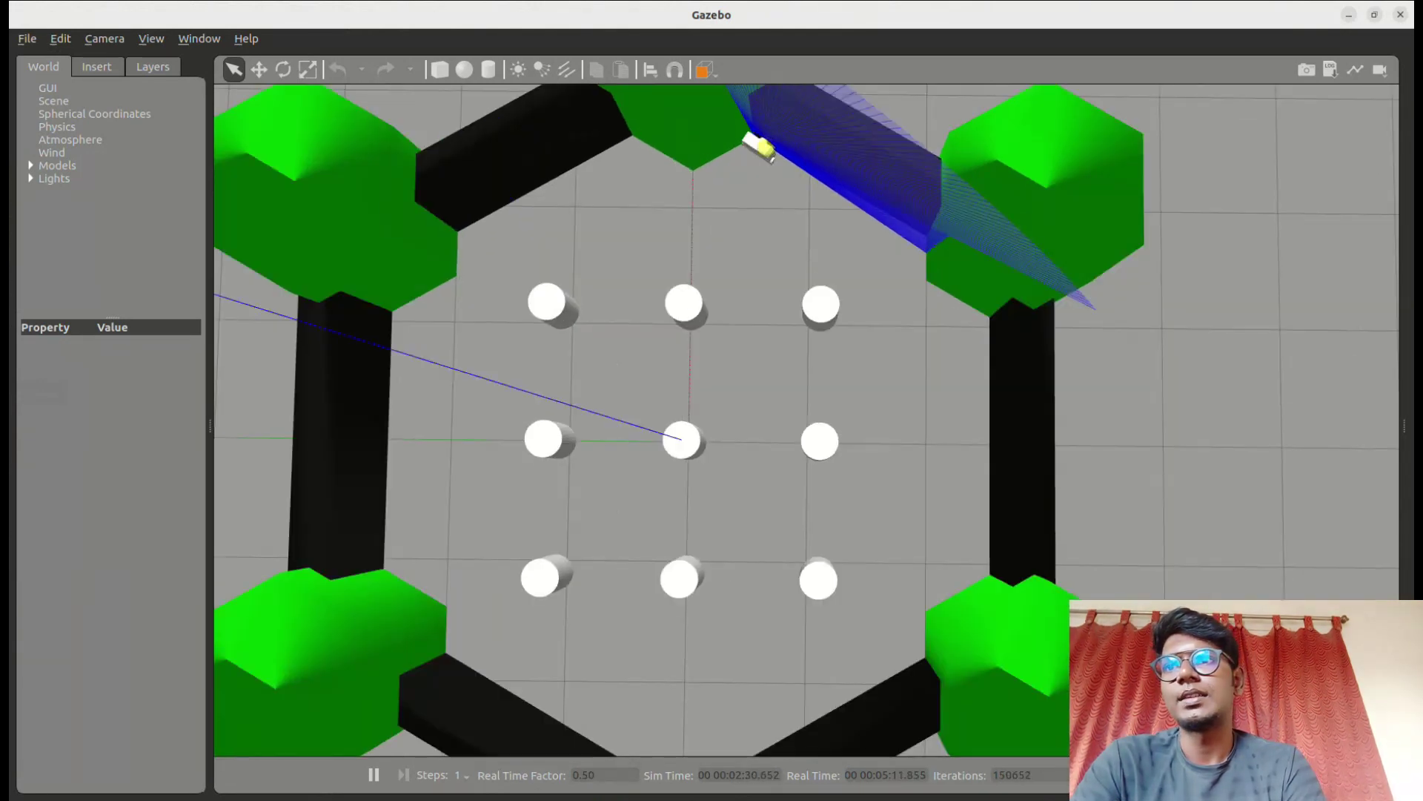
{"action": "scroll", "coordinate": [765, 147], "scroll_direction": "down", "scroll_amount": 2}
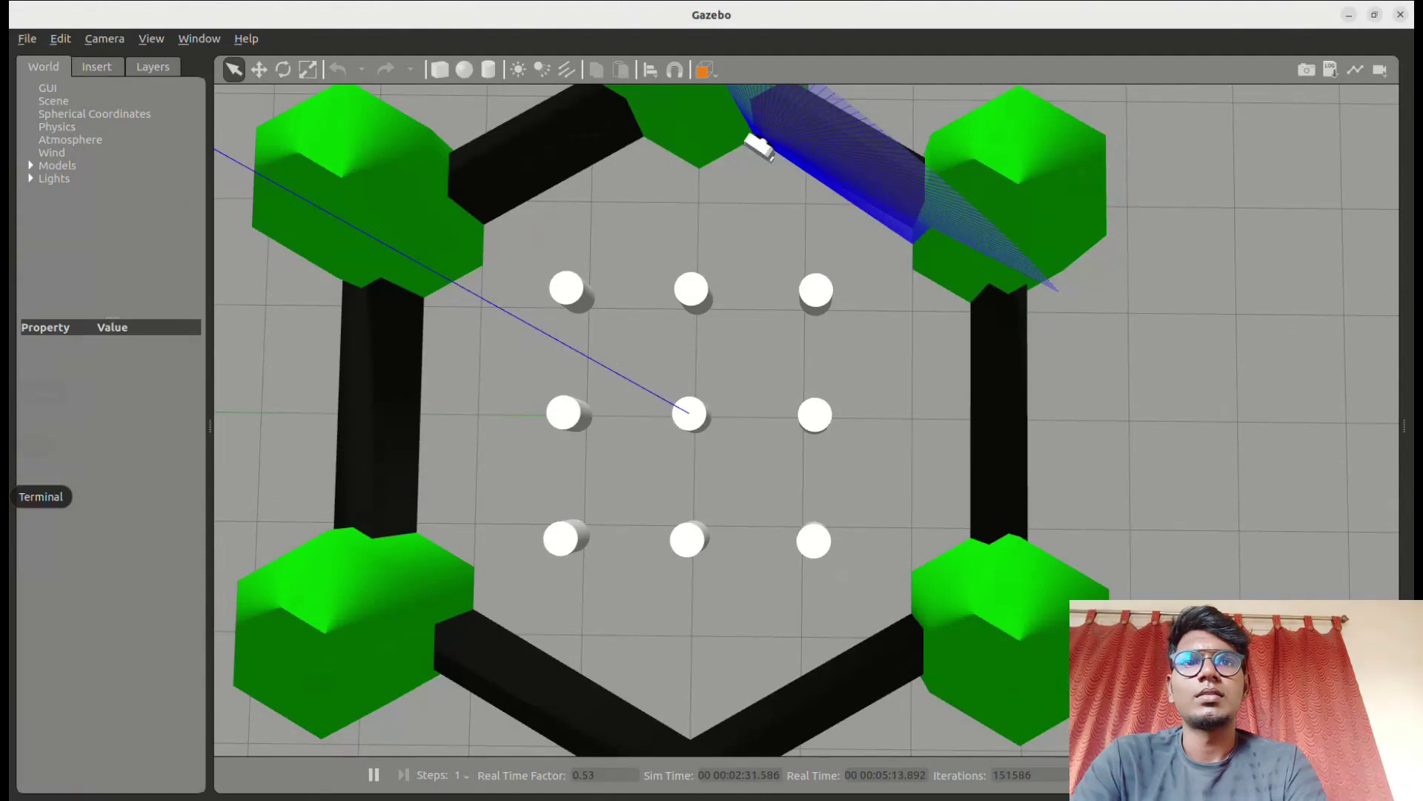
{"action": "left_click", "coordinate": [5, 497]}
{"action": "left_click", "coordinate": [981, 178]}
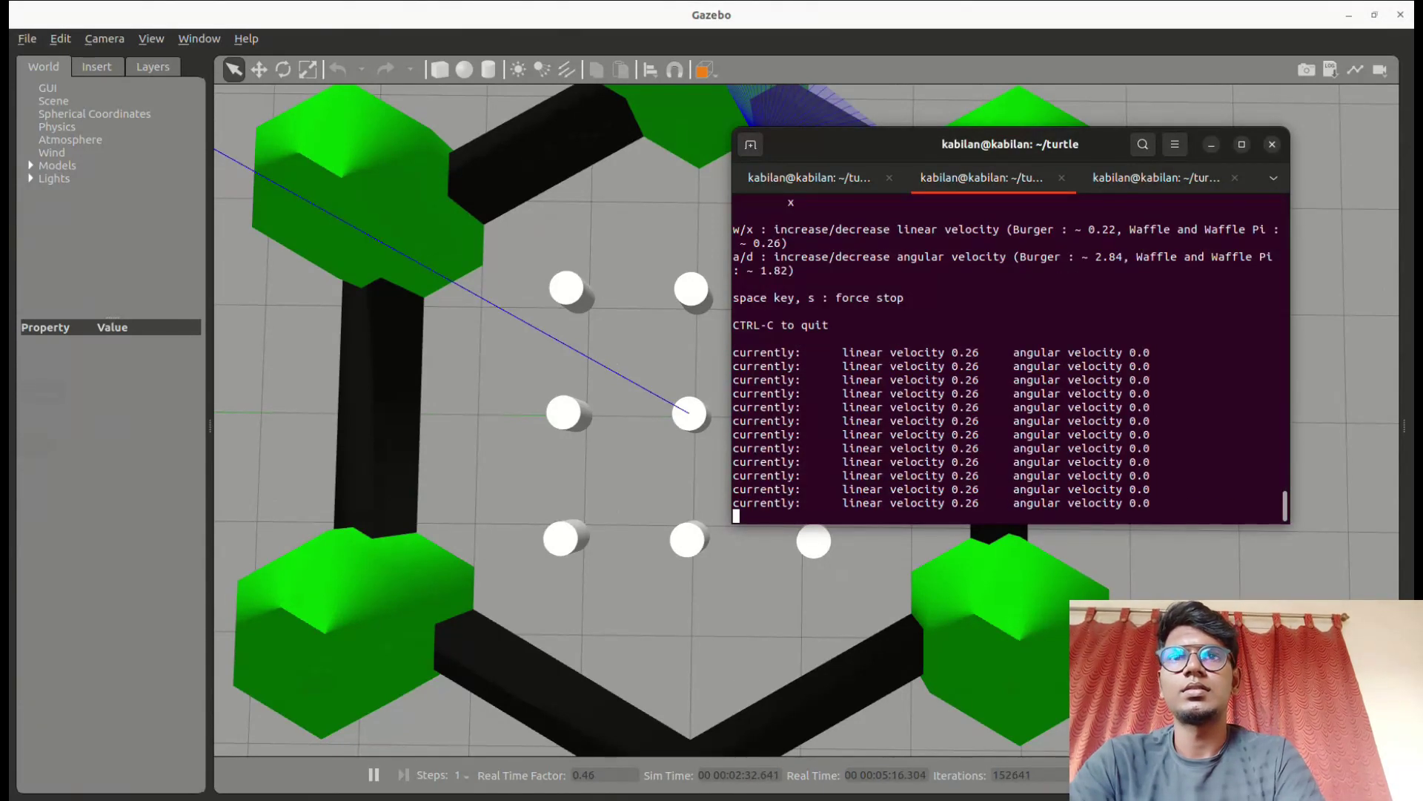
{"action": "key", "text": "w"}
{"action": "key", "text": "w"}
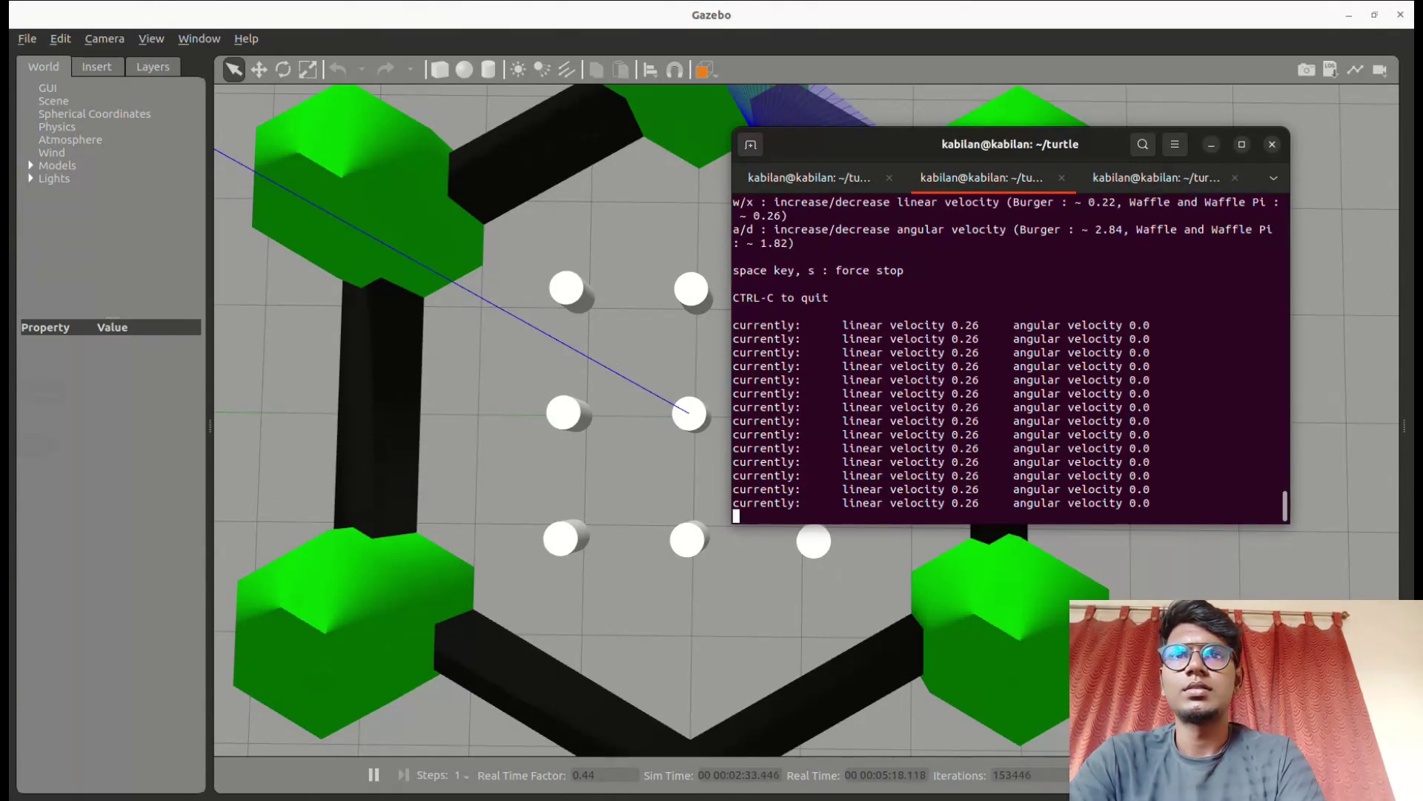
{"action": "key", "text": "w"}
{"action": "key", "text": "d"}
{"action": "key", "text": "d"}
{"action": "key", "text": "d"}
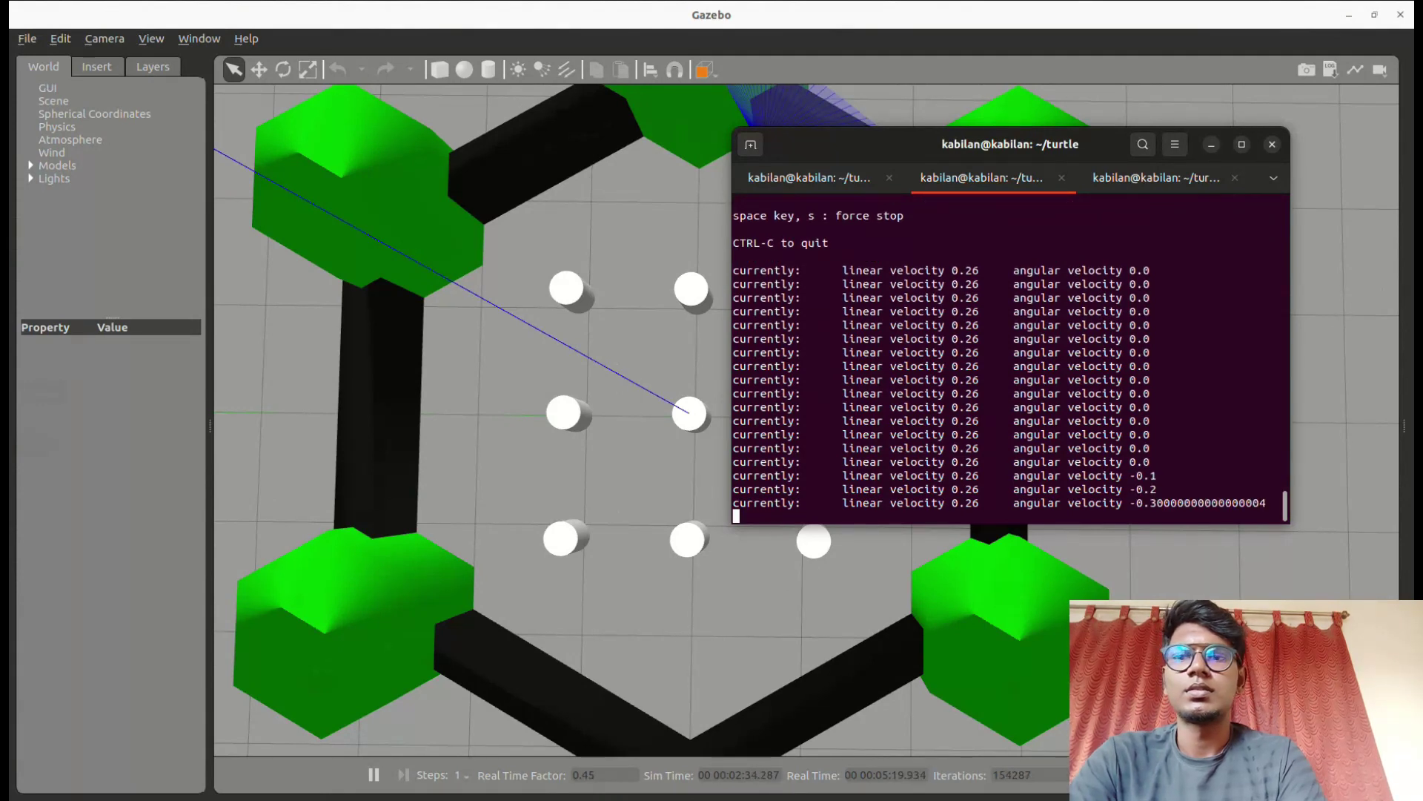
{"action": "key", "text": "d"}
{"action": "key", "text": "d"}
{"action": "key", "text": "d"}
{"action": "key", "text": "d"}
{"action": "key", "text": "d"}
{"action": "key", "text": "d"}
{"action": "key", "text": "d"}
{"action": "key", "text": "d"}
{"action": "key", "text": "d"}
{"action": "key", "text": "d"}
{"action": "key", "text": "d"}
{"action": "key", "text": "d"}
{"action": "key", "text": "d"}
{"action": "key", "text": "a"}
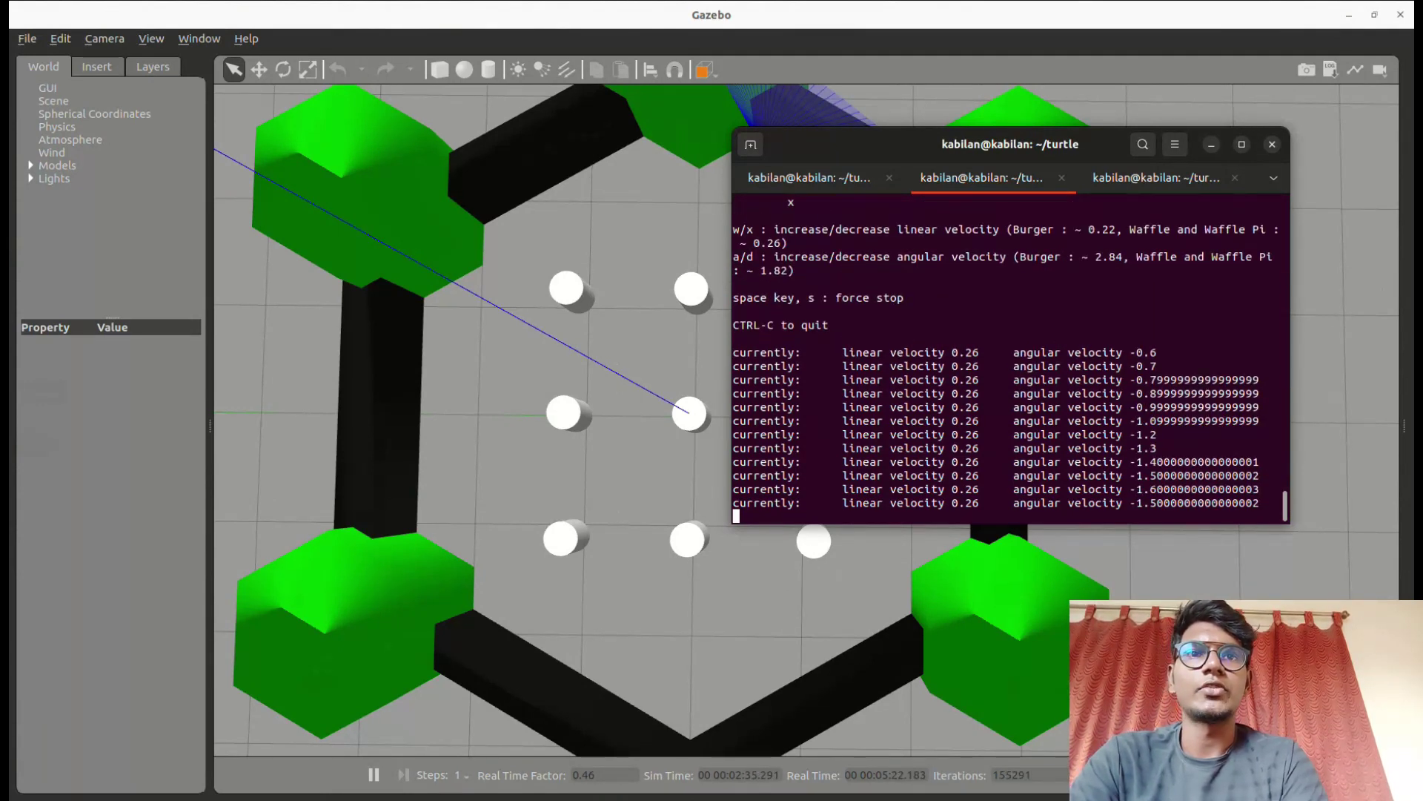
{"action": "key", "text": "a"}
{"action": "key", "text": "a"}
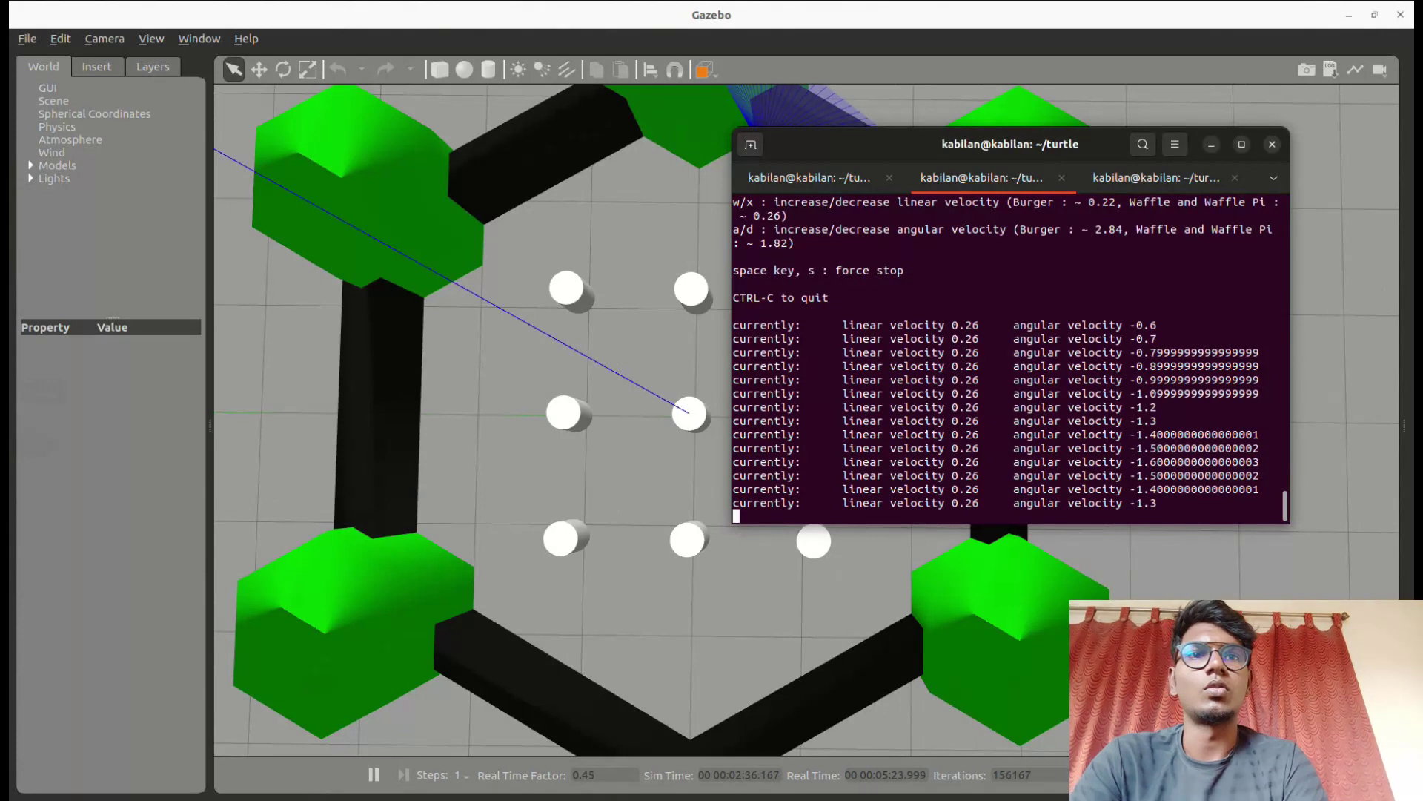
Stop the running Gazebo simulation, Cartographer and teleoperation processes in the three terminal tabs
{"action": "left_click_drag", "start_coordinate": [1009, 144], "coordinate": [1067, 258]}
{"action": "left_click", "coordinate": [868, 292]}
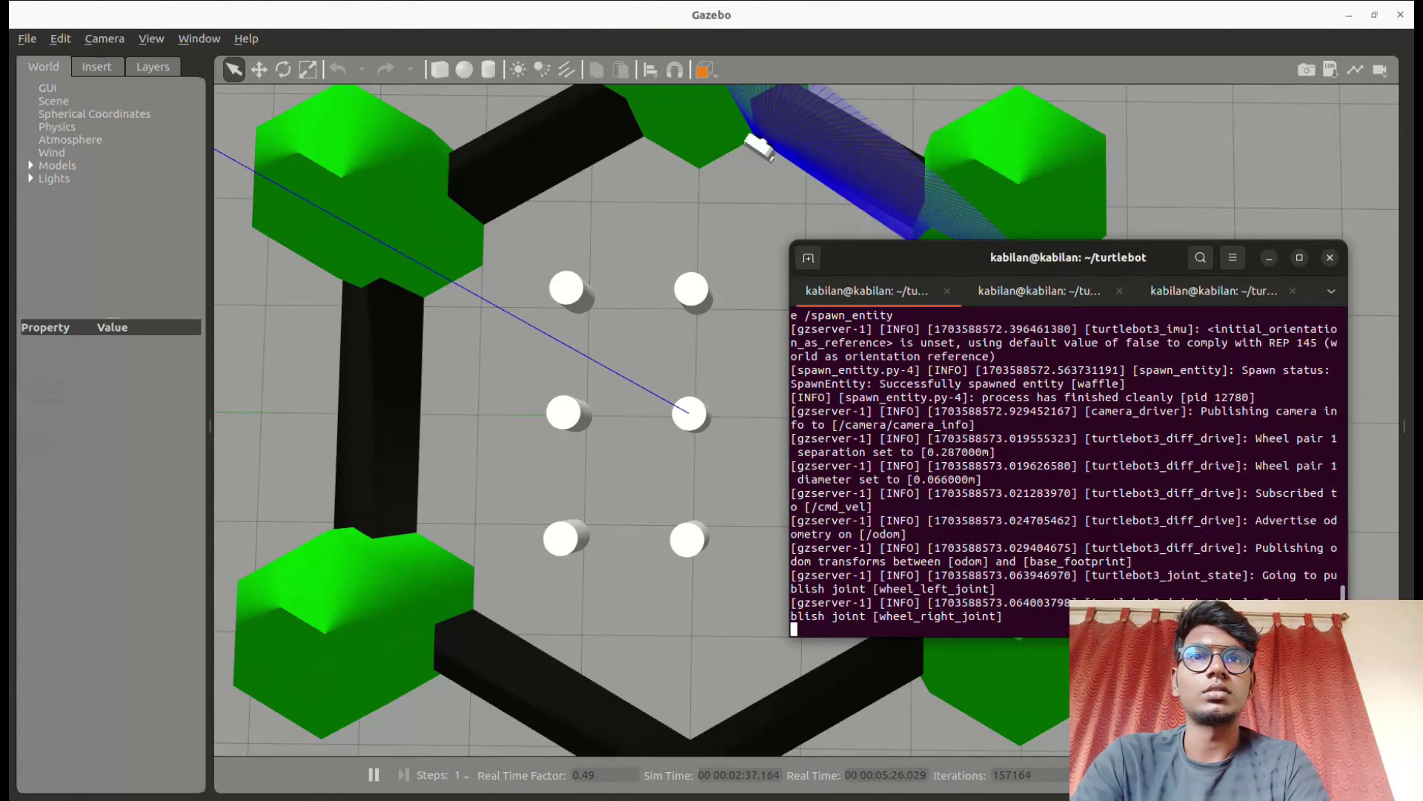
{"action": "key", "text": "ctrl+c"}
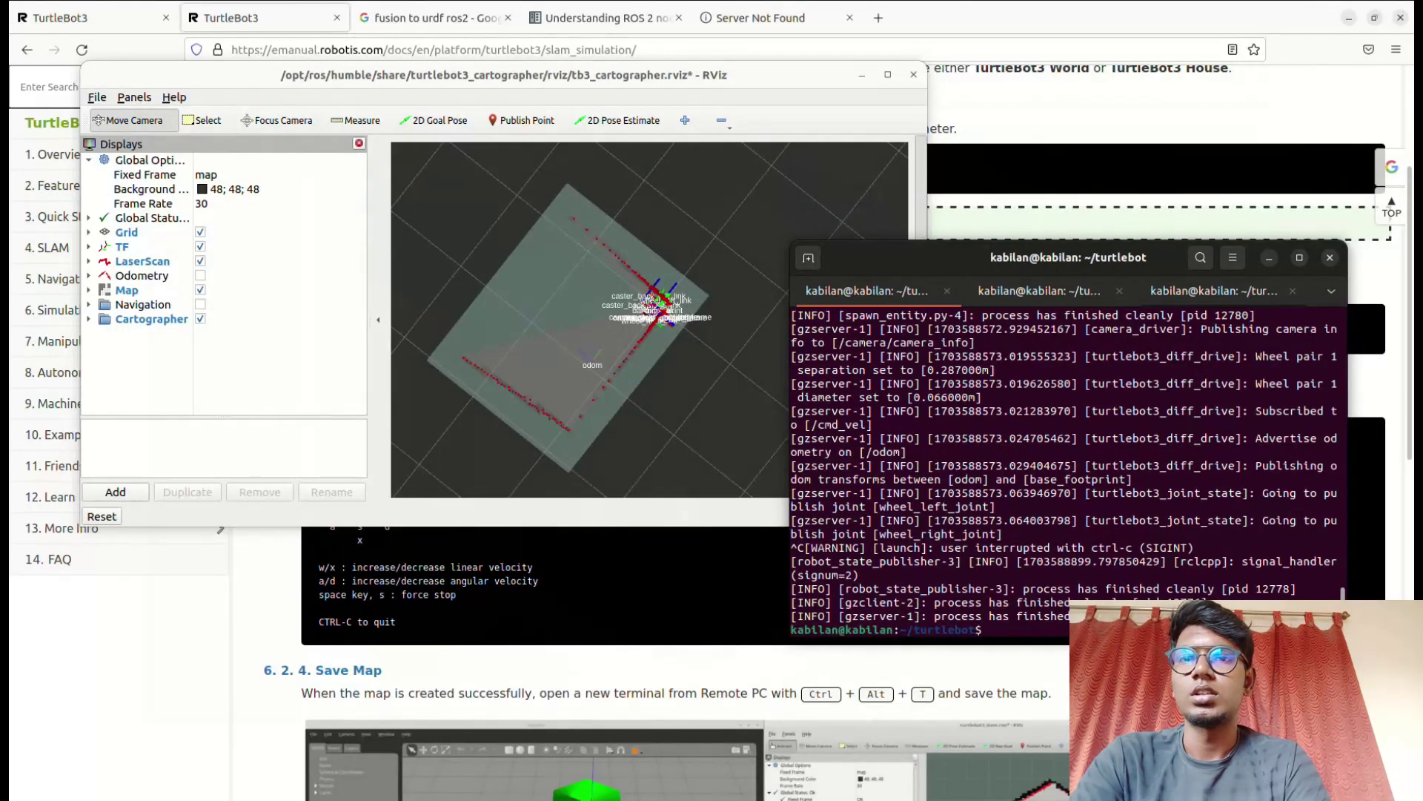
{"action": "key", "text": "ctrl+Page_Up"}
{"action": "key", "text": "ctrl+c"}
{"action": "key", "text": "ctrl+Page_Up"}
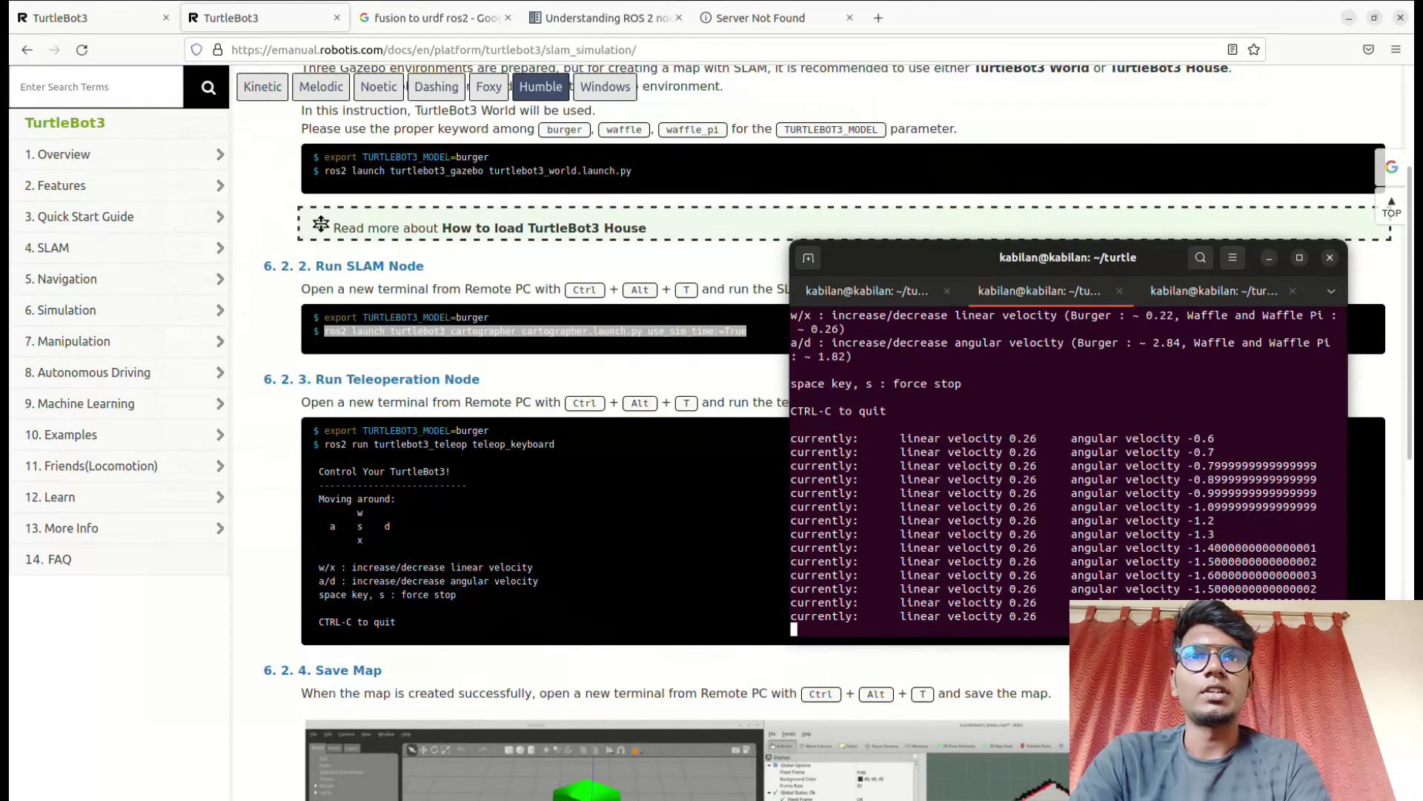
{"action": "key", "text": "ctrl+c"}
{"action": "key", "text": "ctrl+Page_Up"}
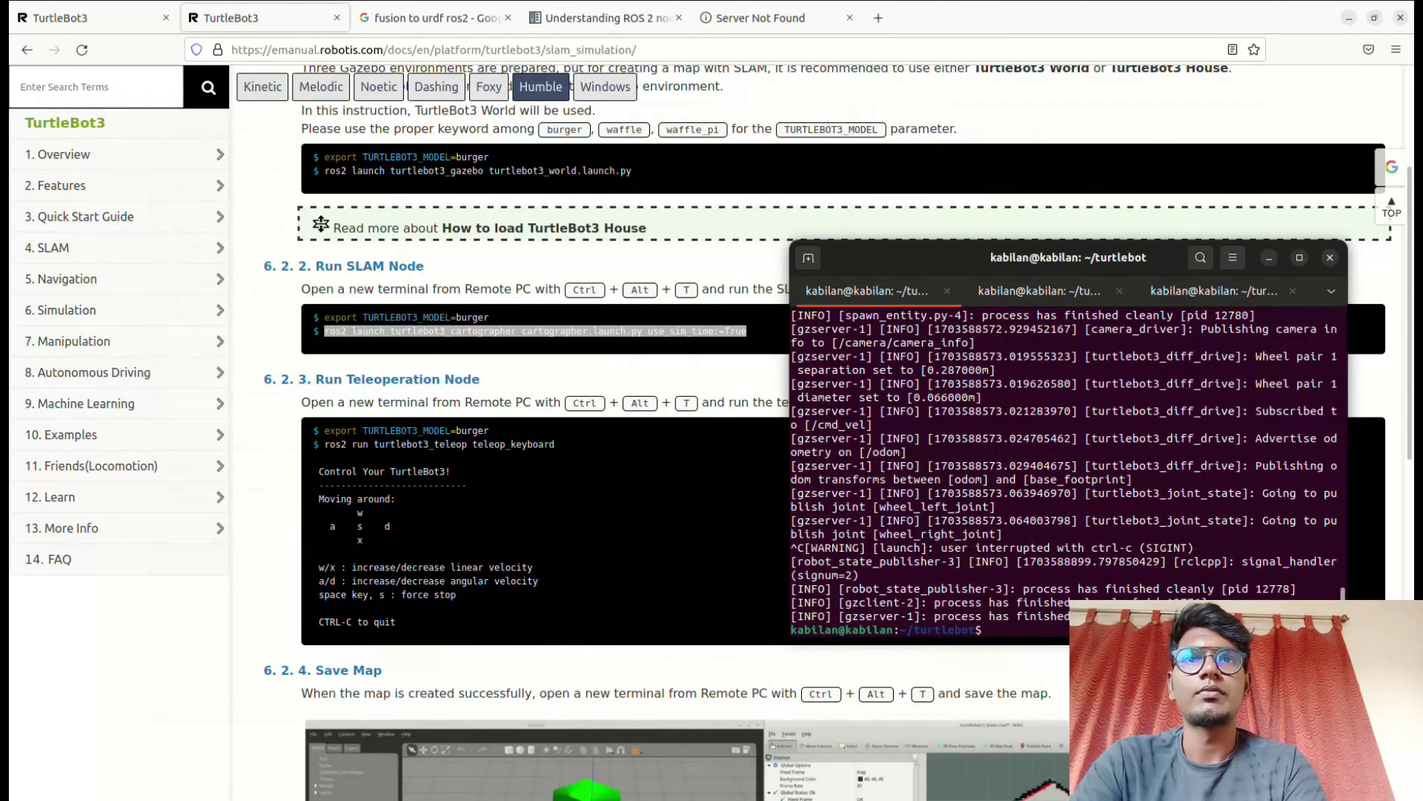
Relaunch the TurtleBot3 waffle simulation in Gazebo and restart the Cartographer SLAM node, each in its own terminal tab
{"action": "key", "text": "Up"}
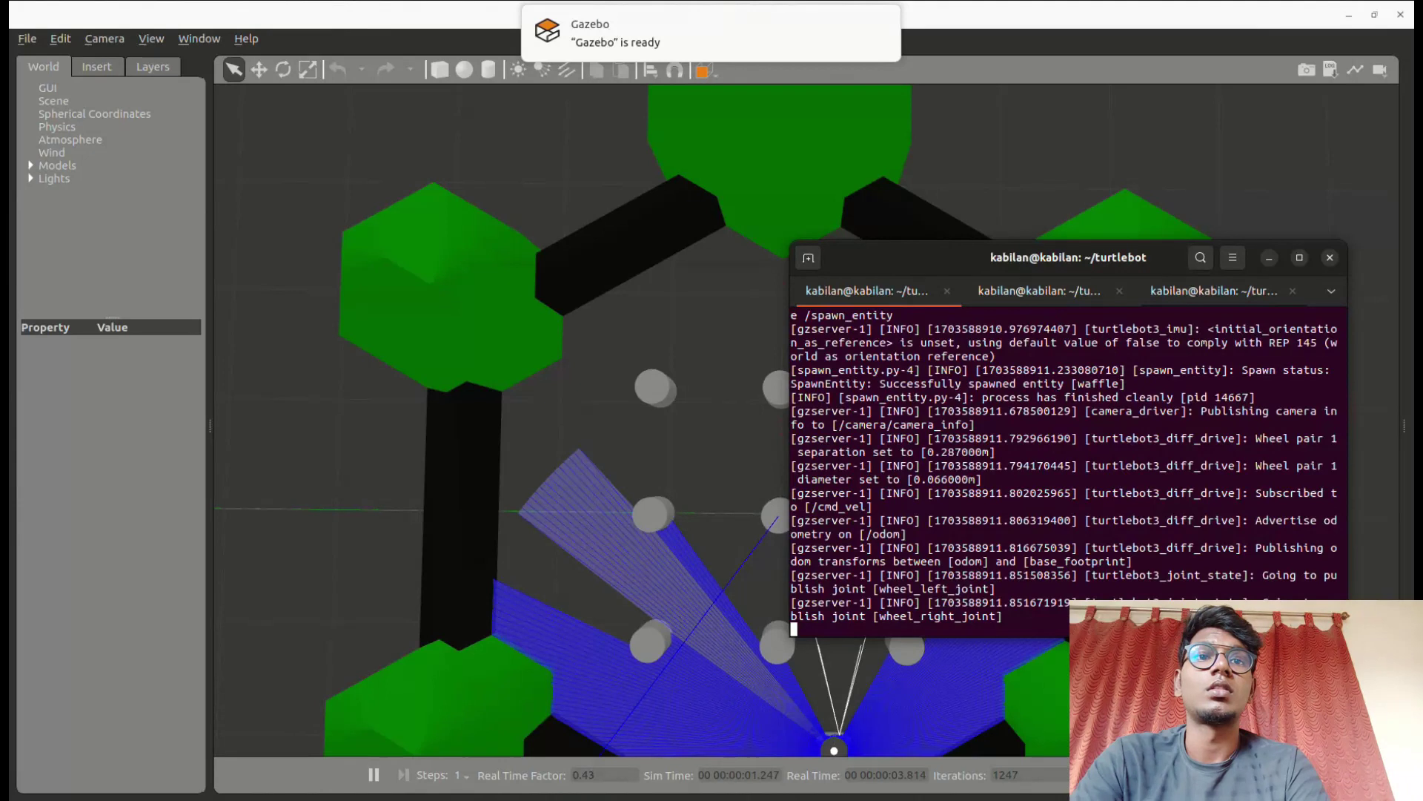
{"action": "left_click", "coordinate": [1214, 291]}
{"action": "key", "text": "Up"}
{"action": "key", "text": "Return"}
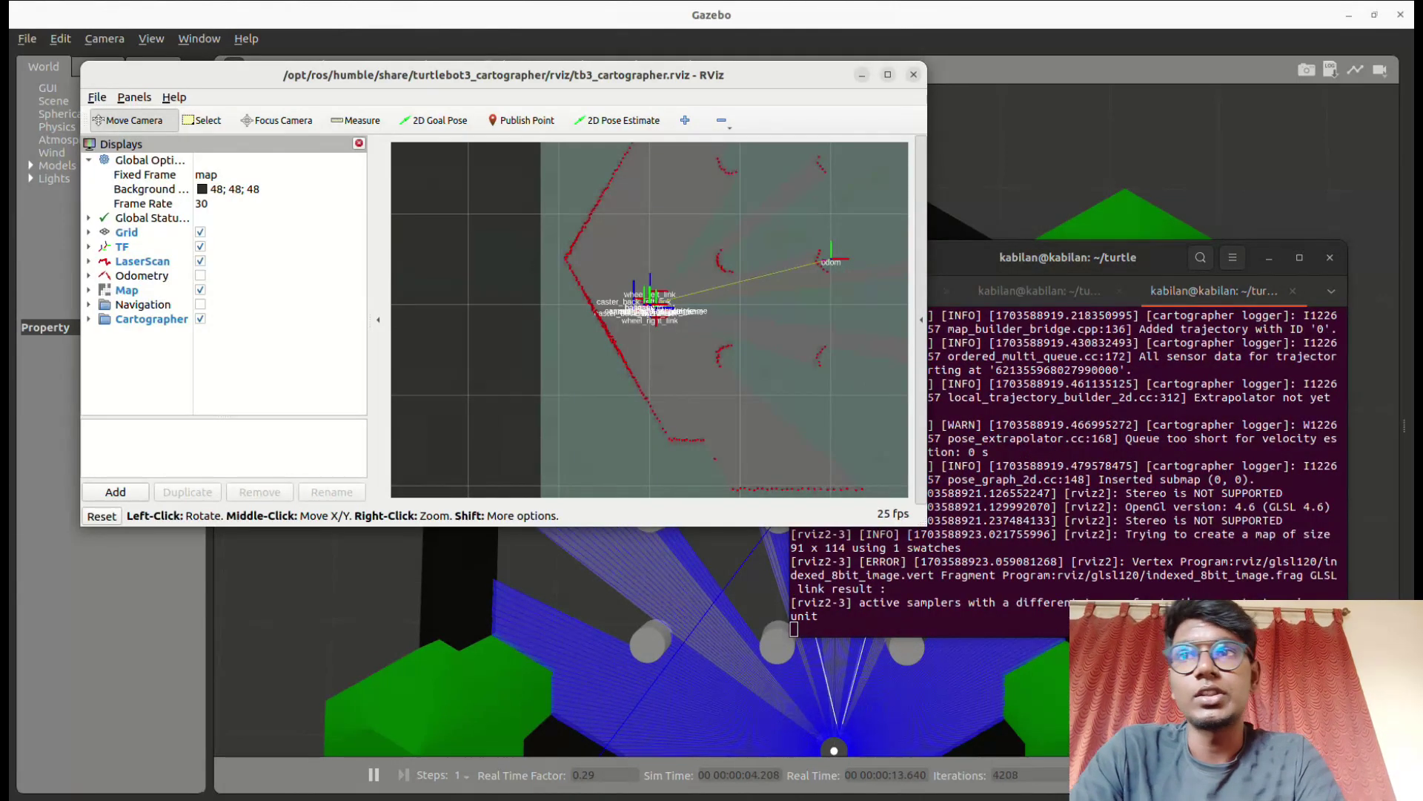
Restart keyboard teleoperation in its terminal tab with ros2 run turtlebot3_teleop teleop_keyboard
{"action": "left_click_drag", "start_coordinate": [608, 319], "coordinate": [412, 318]}
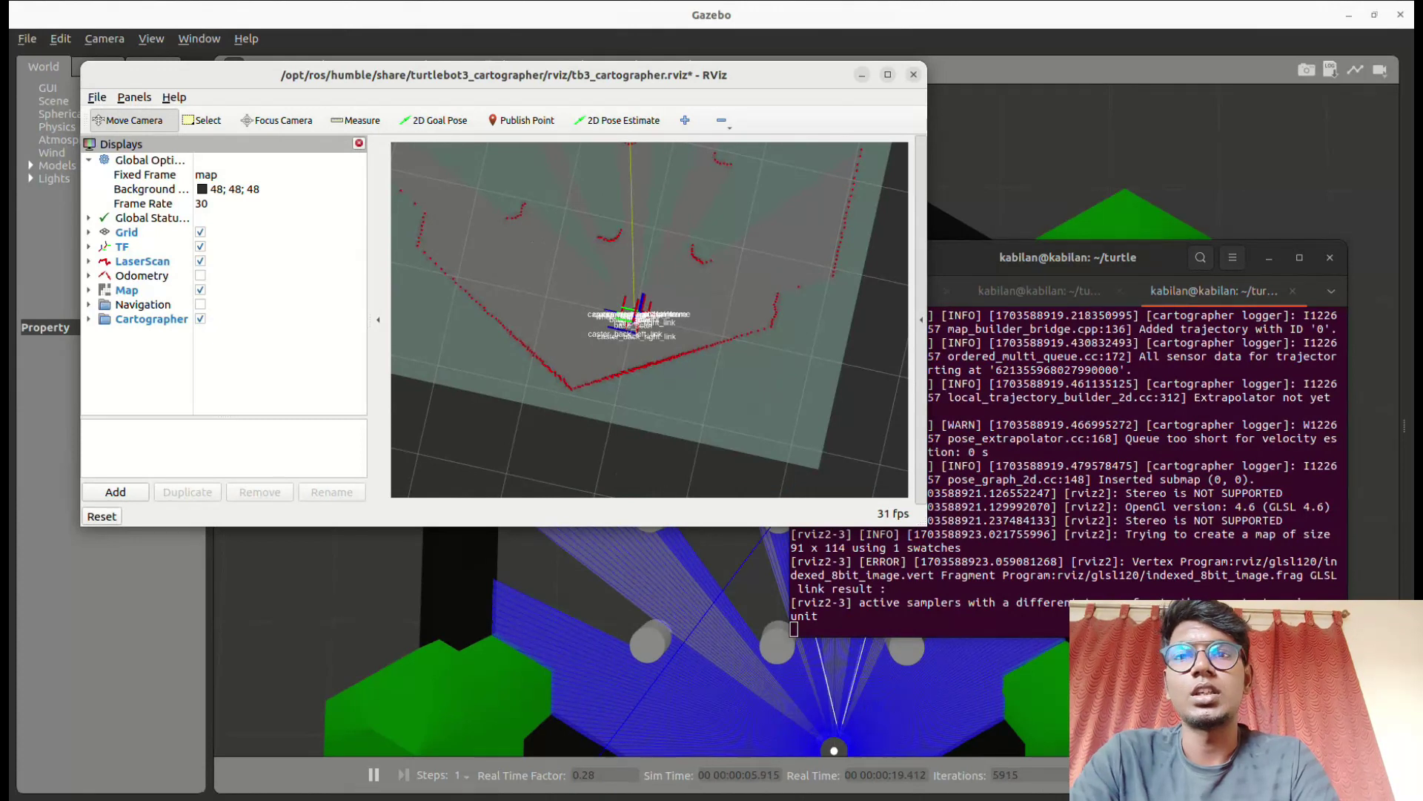
{"action": "left_click", "coordinate": [1040, 291]}
{"action": "key", "text": "Up"}
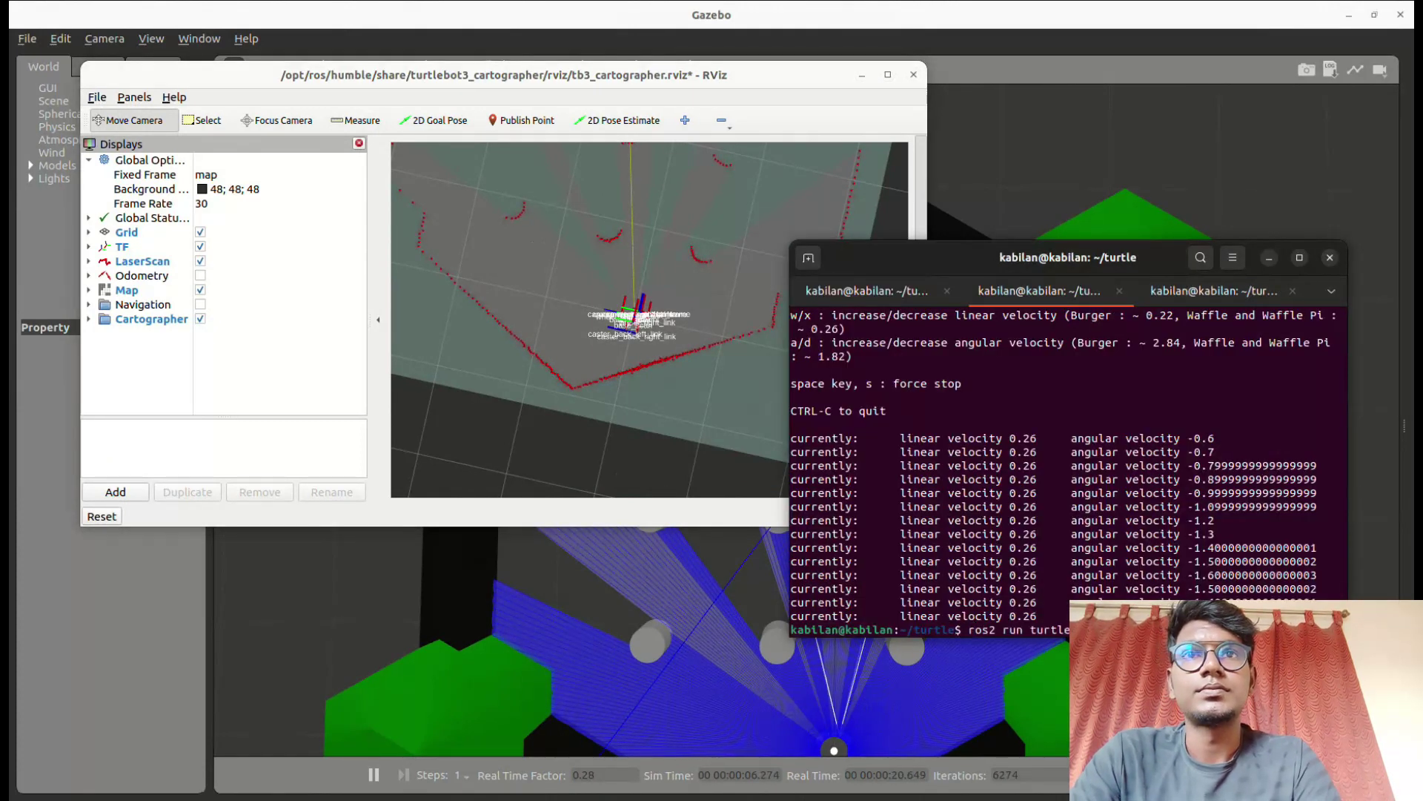
{"action": "key", "text": "Return"}
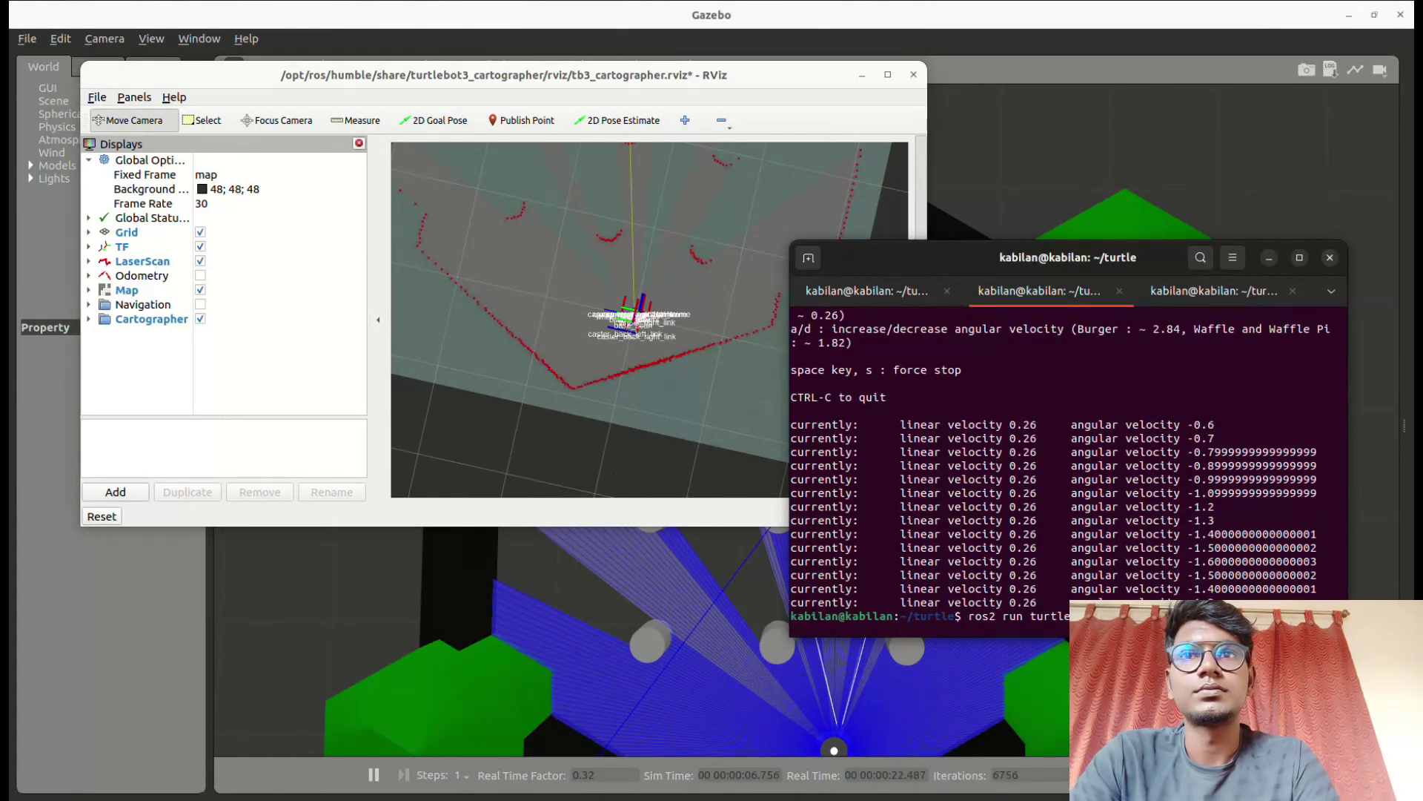
Maximize RViz and place the teleoperation terminal over it so that the map stays uncovered
{"action": "key", "text": "alt+Tab"}
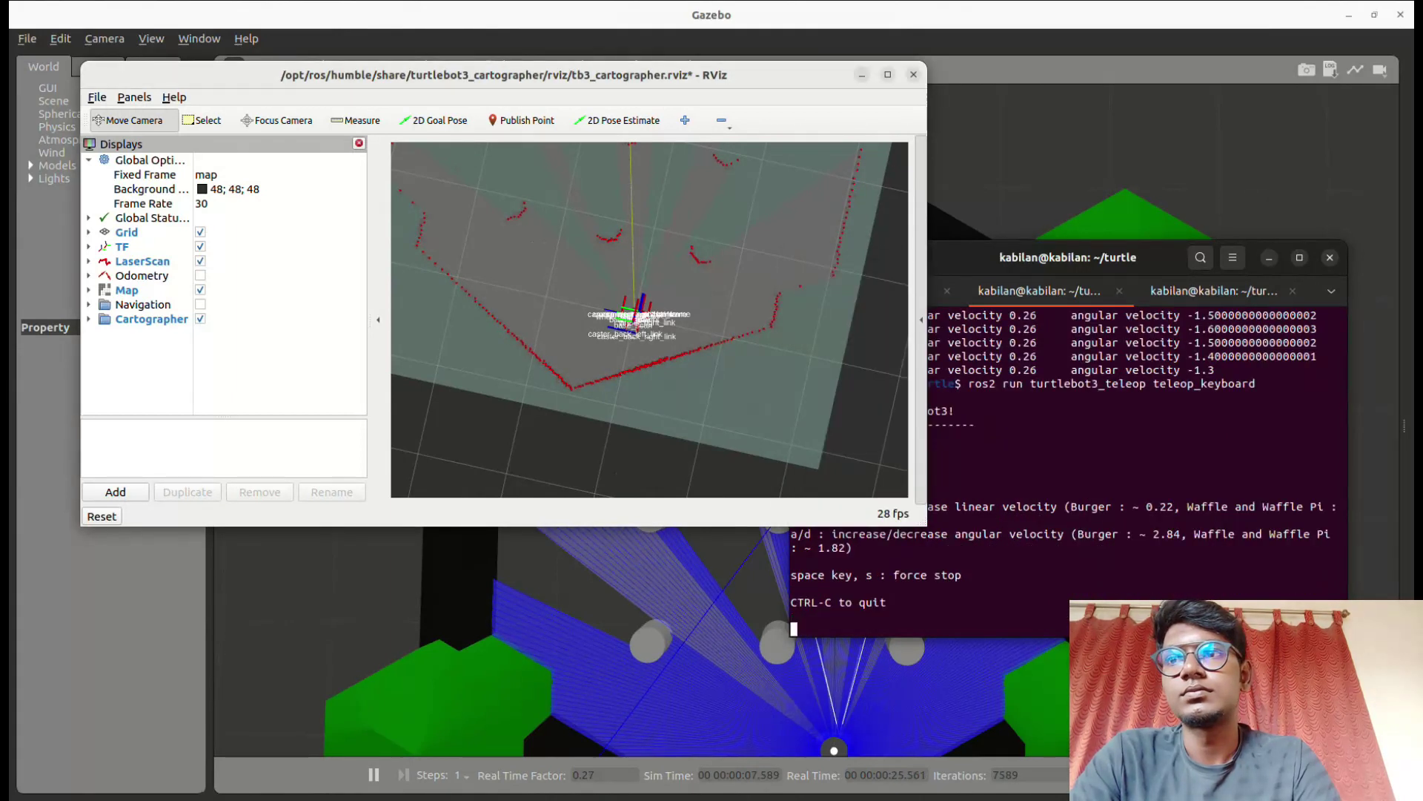
{"action": "left_click", "coordinate": [888, 82]}
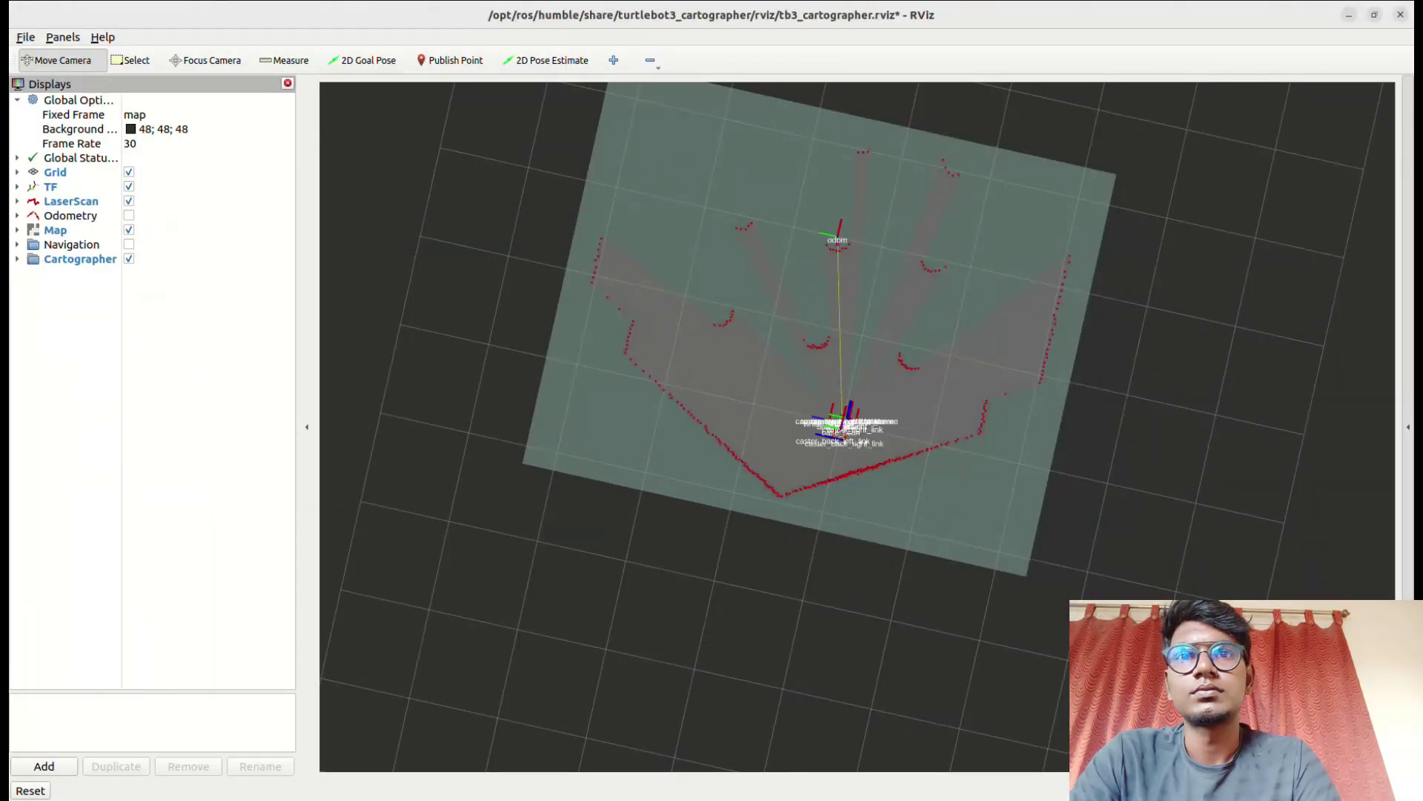
{"action": "left_click", "coordinate": [4, 496]}
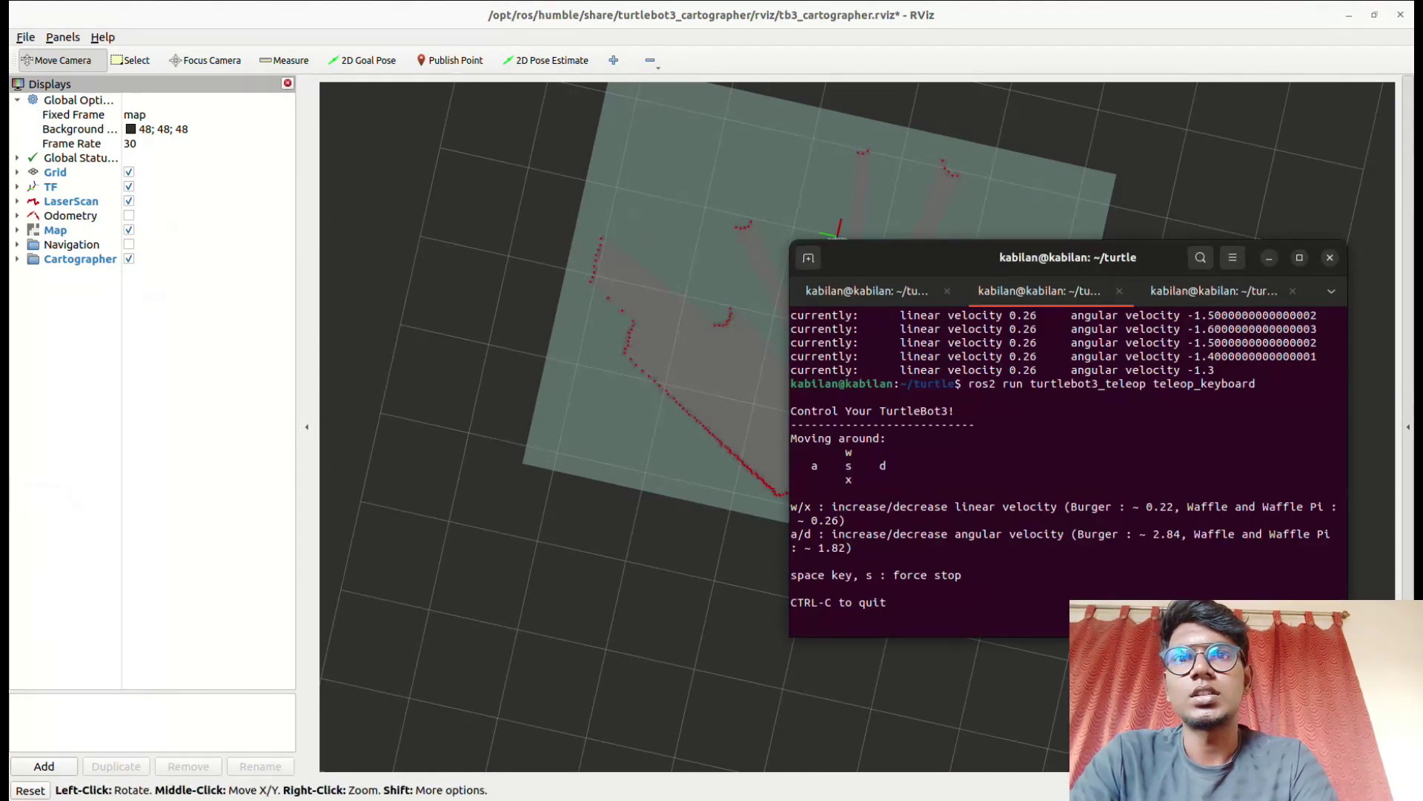
{"action": "left_click_drag", "start_coordinate": [971, 257], "coordinate": [481, 327]}
{"action": "left_click_drag", "start_coordinate": [577, 326], "coordinate": [300, 347]}
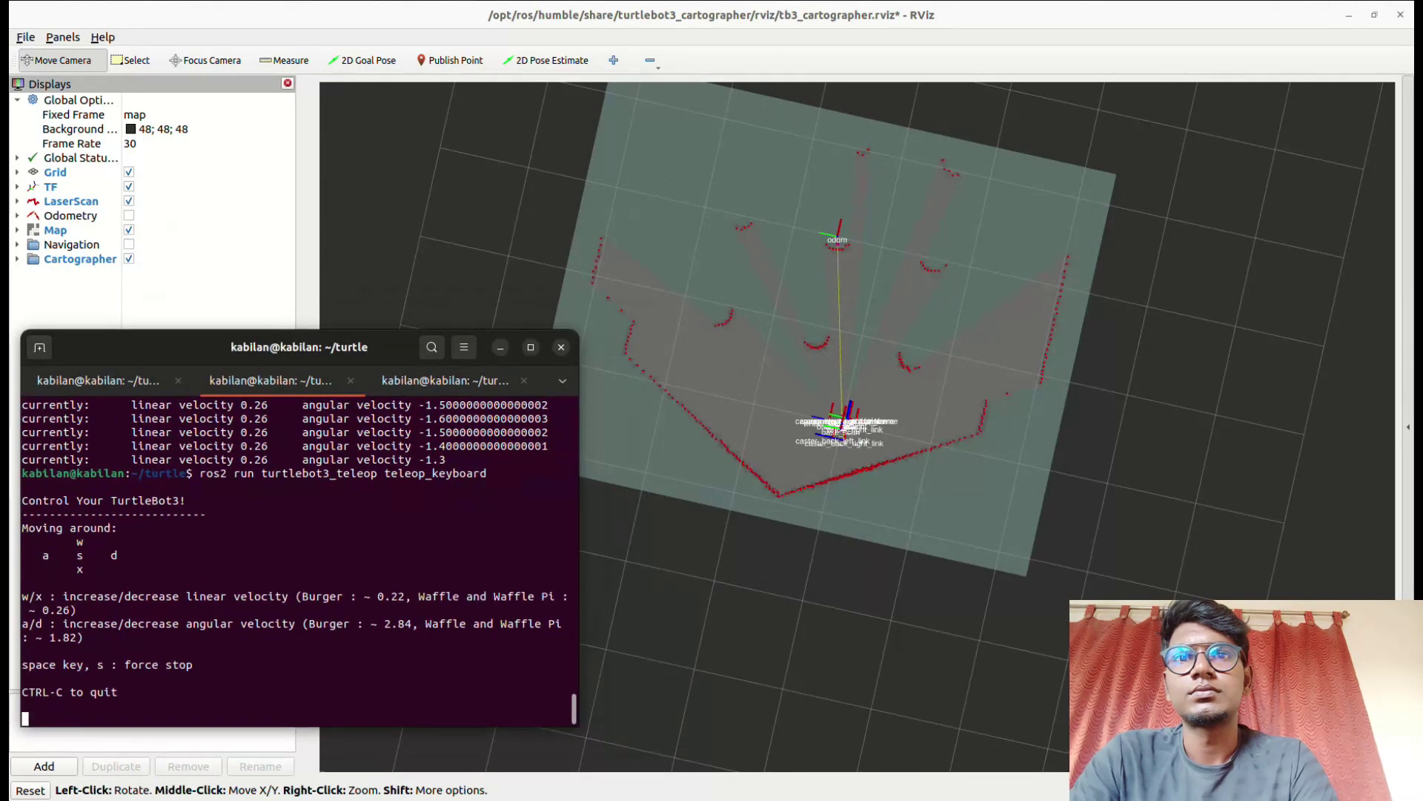
Raise the TurtleBot3's linear velocity to 0.26 with zero angular velocity and drive it straight forward between the nearest pillars to extend the map
{"action": "key", "text": "w"}
{"action": "key", "text": "w"}
{"action": "key", "text": "w"}
{"action": "key", "text": "w"}
{"action": "key", "text": "w"}
{"action": "key", "text": "w"}
{"action": "key", "text": "w"}
{"action": "key", "text": "w"}
{"action": "key", "text": "w"}
{"action": "key", "text": "w"}
{"action": "key", "text": "w"}
{"action": "key", "text": "w"}
{"action": "key", "text": "w"}
{"action": "key", "text": "w"}
{"action": "key", "text": "w"}
{"action": "key", "text": "w"}
{"action": "key", "text": "w"}
{"action": "key", "text": "w"}
{"action": "key", "text": "w"}
{"action": "key", "text": "w"}
{"action": "key", "text": "w"}
{"action": "key", "text": "w"}
{"action": "key", "text": "w"}
{"action": "key", "text": "w"}
{"action": "key", "text": "w"}
{"action": "key", "text": "w"}
{"action": "key", "text": "w"}
{"action": "key", "text": "w"}
{"action": "key", "text": "w"}
{"action": "key", "text": "w"}
{"action": "key", "text": "w"}
{"action": "key", "text": "w"}
{"action": "key", "text": "w"}
{"action": "key", "text": "w"}
{"action": "key", "text": "w"}
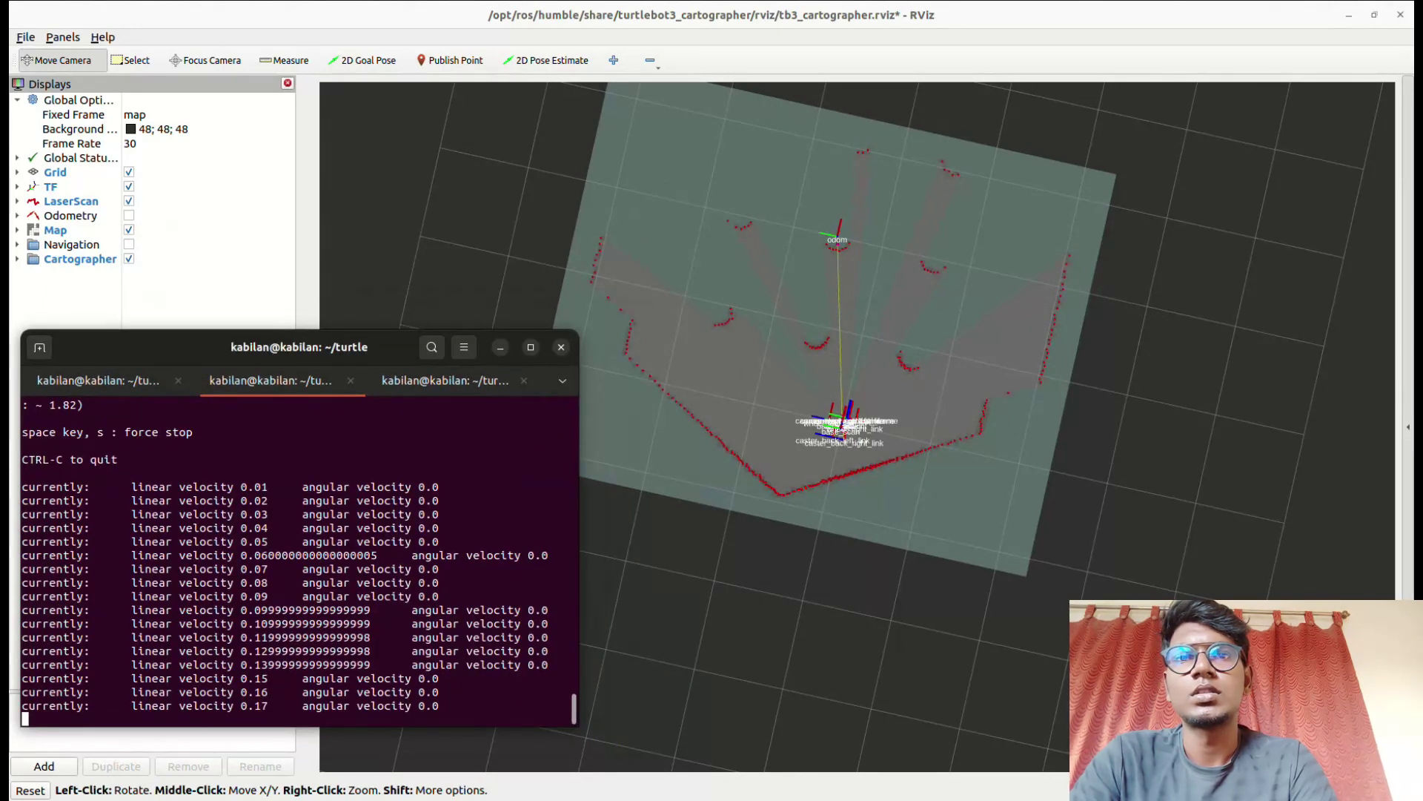
{"action": "key", "text": "w"}
{"action": "key", "text": "w"}
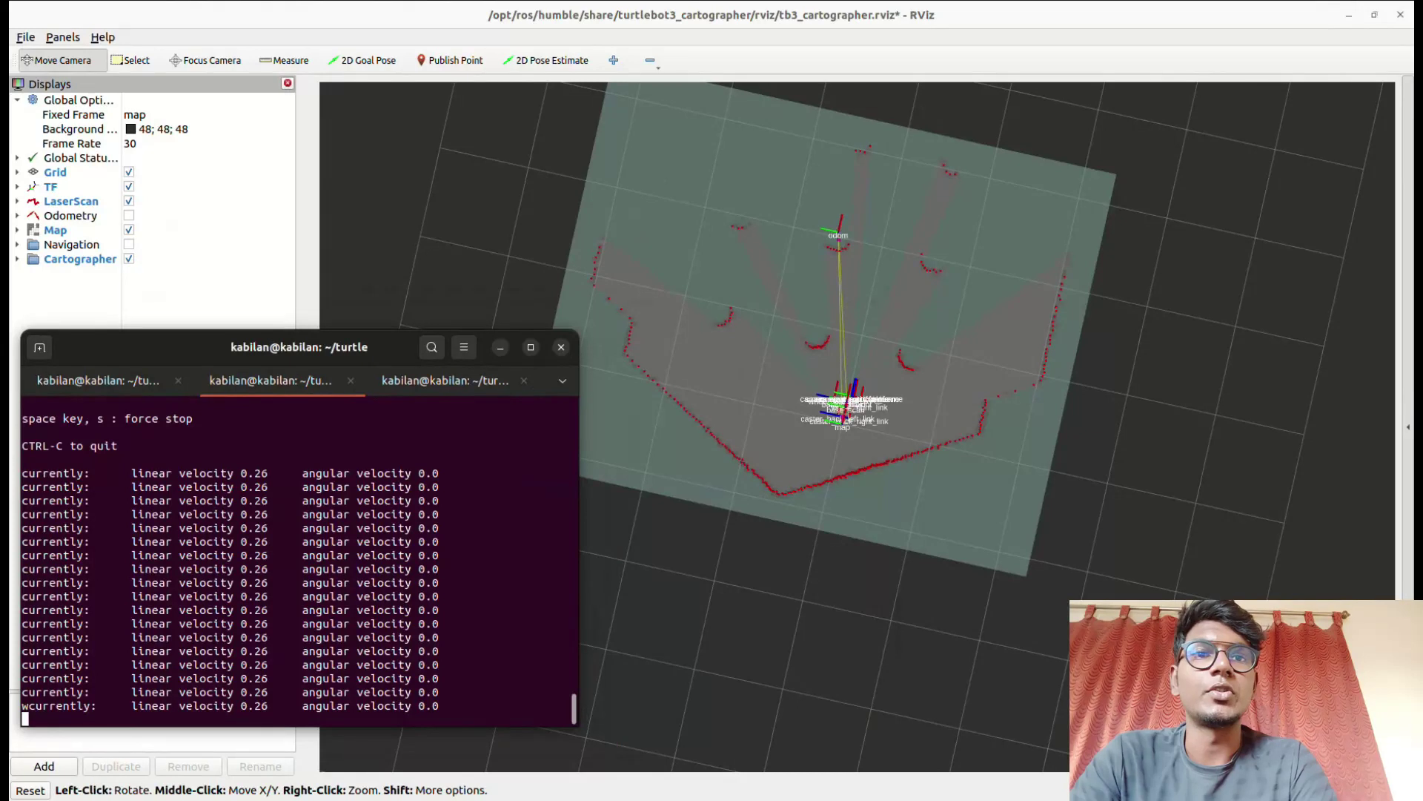
{"action": "key", "text": "w"}
{"action": "key", "text": "w"}
{"action": "key", "text": "w"}
{"action": "key", "text": "w"}
{"action": "key", "text": "w"}
{"action": "key", "text": "w"}
{"action": "key", "text": "w"}
{"action": "key", "text": "w"}
{"action": "key", "text": "w"}
{"action": "key", "text": "w"}
{"action": "key", "text": "w"}
{"action": "key", "text": "w"}
{"action": "key", "text": "w"}
{"action": "key", "text": "w"}
{"action": "key", "text": "w"}
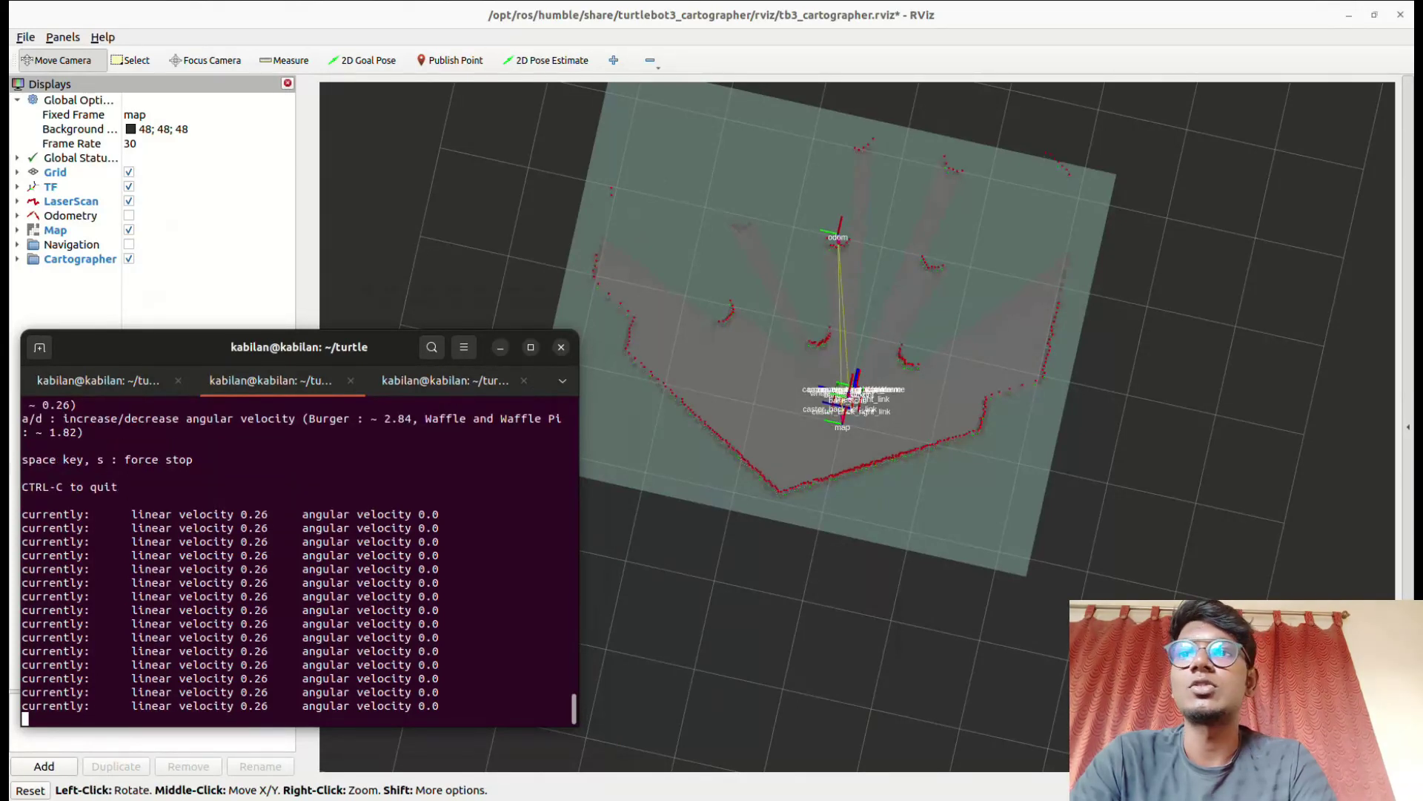
{"action": "key", "text": "w"}
{"action": "key", "text": "w"}
{"action": "key", "text": "w"}
{"action": "key", "text": "w"}
{"action": "key", "text": "w"}
{"action": "key", "text": "w"}
{"action": "key", "text": "w"}
{"action": "key", "text": "w"}
{"action": "key", "text": "w"}
{"action": "key", "text": "w"}
{"action": "key", "text": "w"}
{"action": "key", "text": "w"}
{"action": "key", "text": "w"}
{"action": "key", "text": "w"}
{"action": "key", "text": "w"}
{"action": "key", "text": "w"}
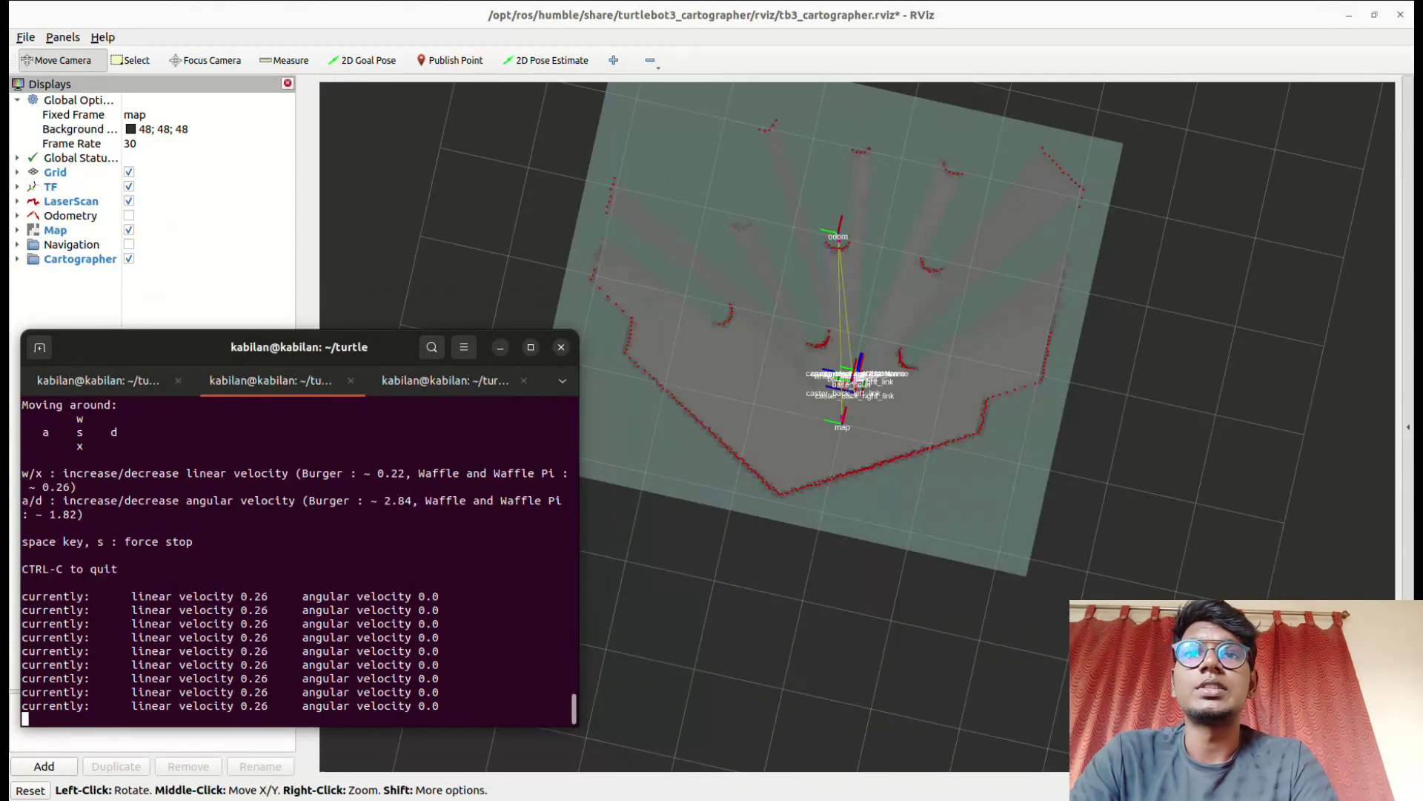
{"action": "key", "text": "w"}
{"action": "key", "text": "w"}
{"action": "key", "text": "w"}
{"action": "key", "text": "w"}
{"action": "key", "text": "w"}
{"action": "key", "text": "w"}
{"action": "key", "text": "w"}
{"action": "key", "text": "w"}
{"action": "key", "text": "w"}
{"action": "key", "text": "w"}
{"action": "key", "text": "w"}
{"action": "key", "text": "w"}
{"action": "key", "text": "w"}
{"action": "key", "text": "w"}
{"action": "key", "text": "w"}
{"action": "key", "text": "w"}
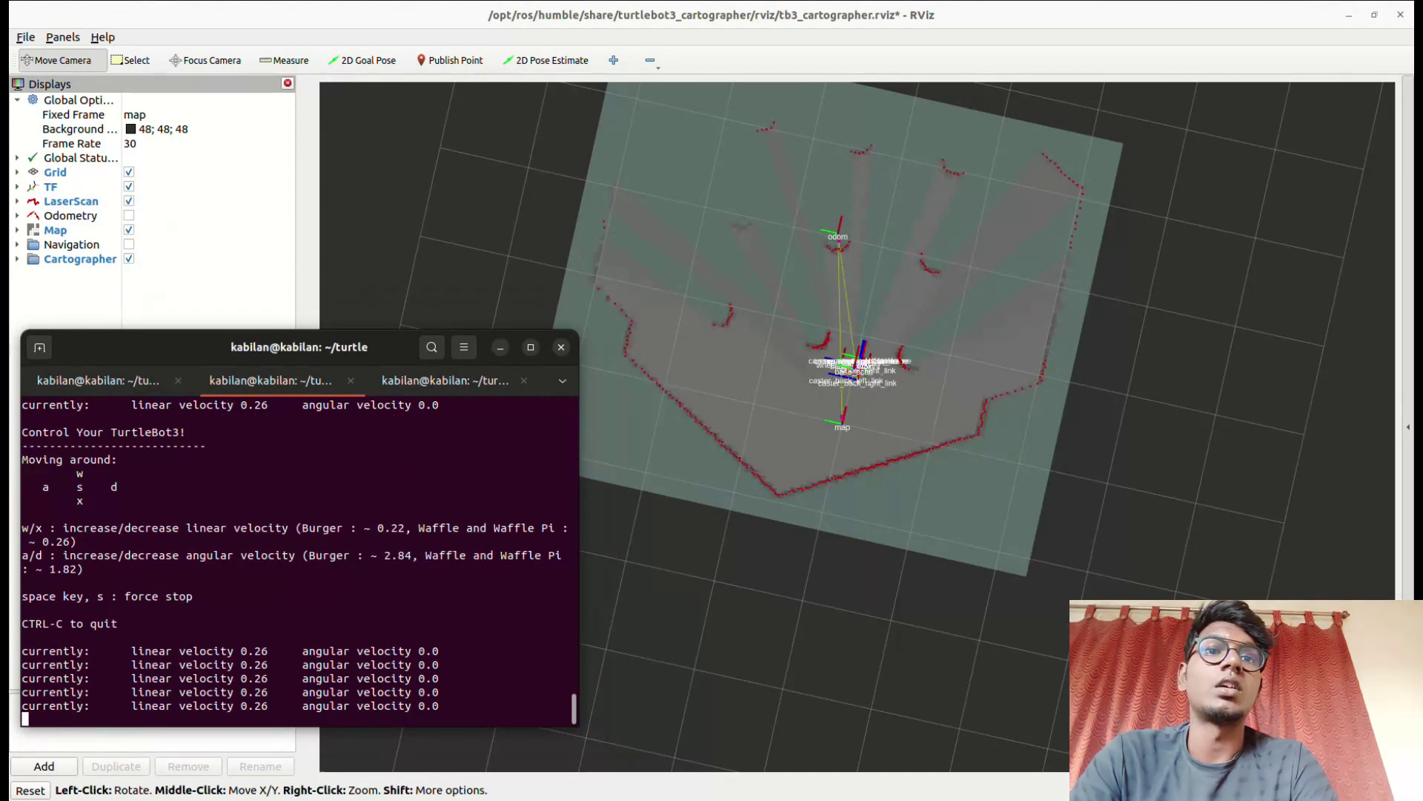
{"action": "key", "text": "w"}
{"action": "key", "text": "w"}
{"action": "key", "text": "w"}
{"action": "key", "text": "w"}
{"action": "key", "text": "w"}
{"action": "key", "text": "w"}
{"action": "key", "text": "w"}
{"action": "key", "text": "w"}
{"action": "key", "text": "w"}
{"action": "key", "text": "w"}
{"action": "key", "text": "w"}
{"action": "key", "text": "w"}
{"action": "key", "text": "w"}
{"action": "key", "text": "w"}
{"action": "key", "text": "w"}
{"action": "key", "text": "w"}
{"action": "key", "text": "w"}
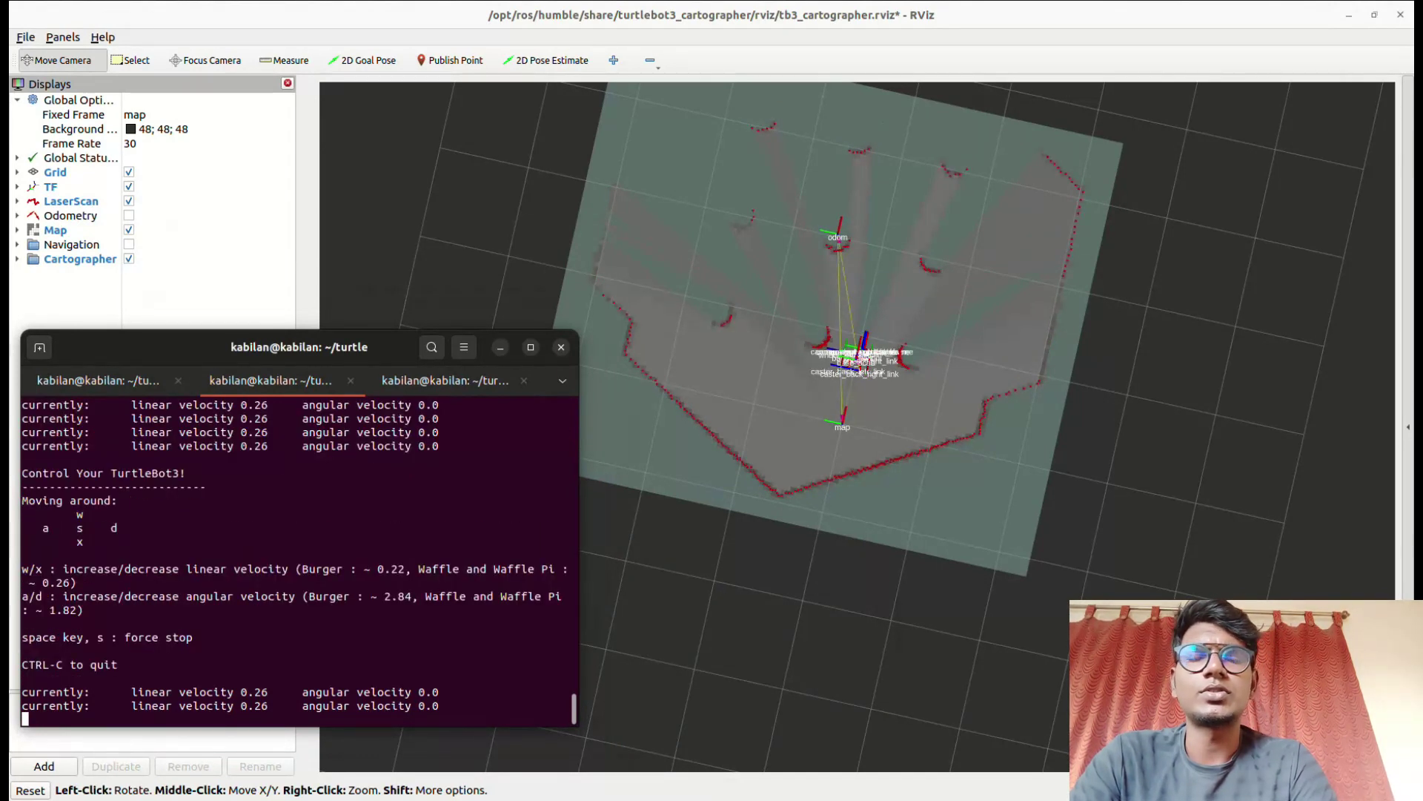
{"action": "key", "text": "w"}
{"action": "key", "text": "w"}
{"action": "key", "text": "w"}
{"action": "key", "text": "w"}
{"action": "key", "text": "w"}
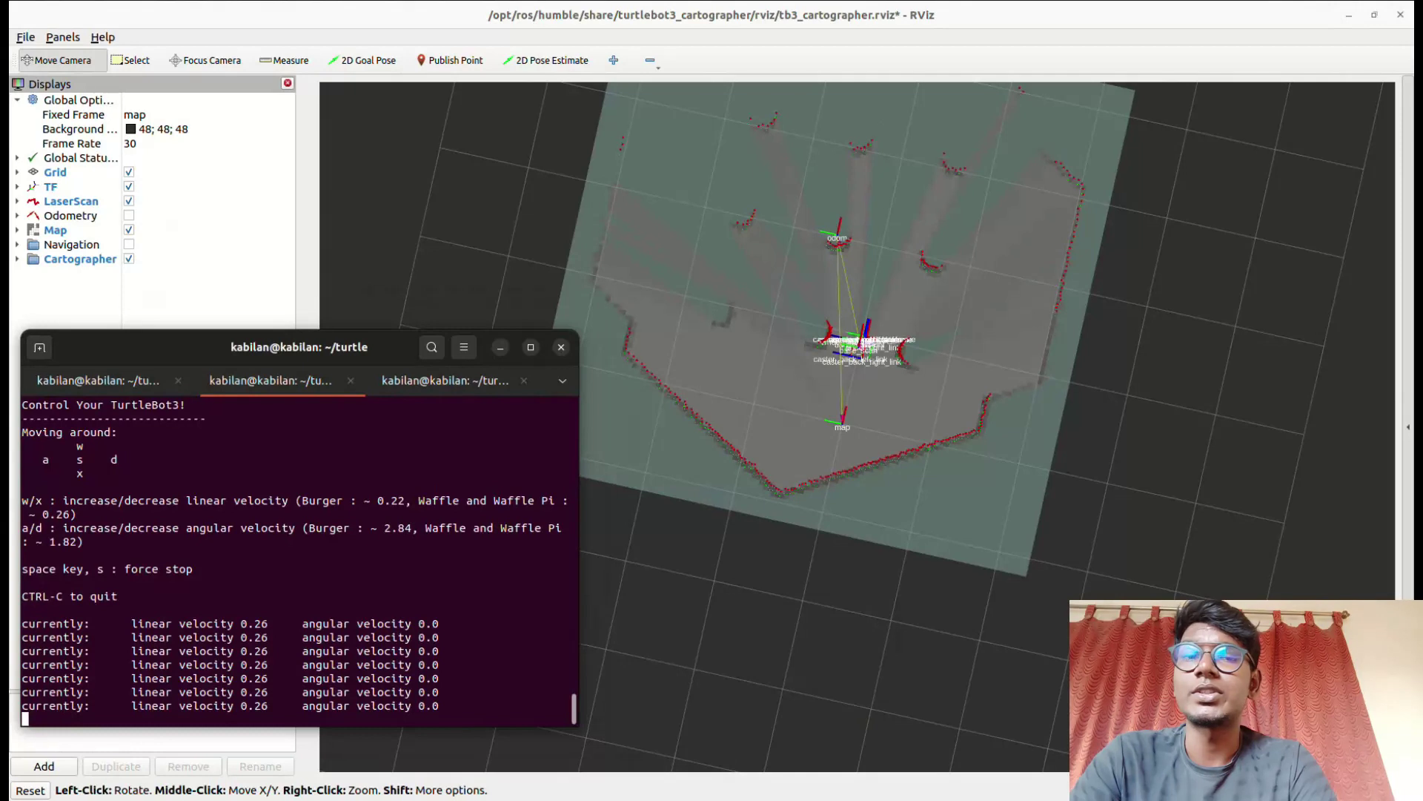
{"action": "key", "text": "w"}
{"action": "key", "text": "w"}
{"action": "key", "text": "w"}
{"action": "key", "text": "w"}
{"action": "key", "text": "w"}
{"action": "key", "text": "w"}
{"action": "key", "text": "w"}
{"action": "key", "text": "w"}
{"action": "key", "text": "w"}
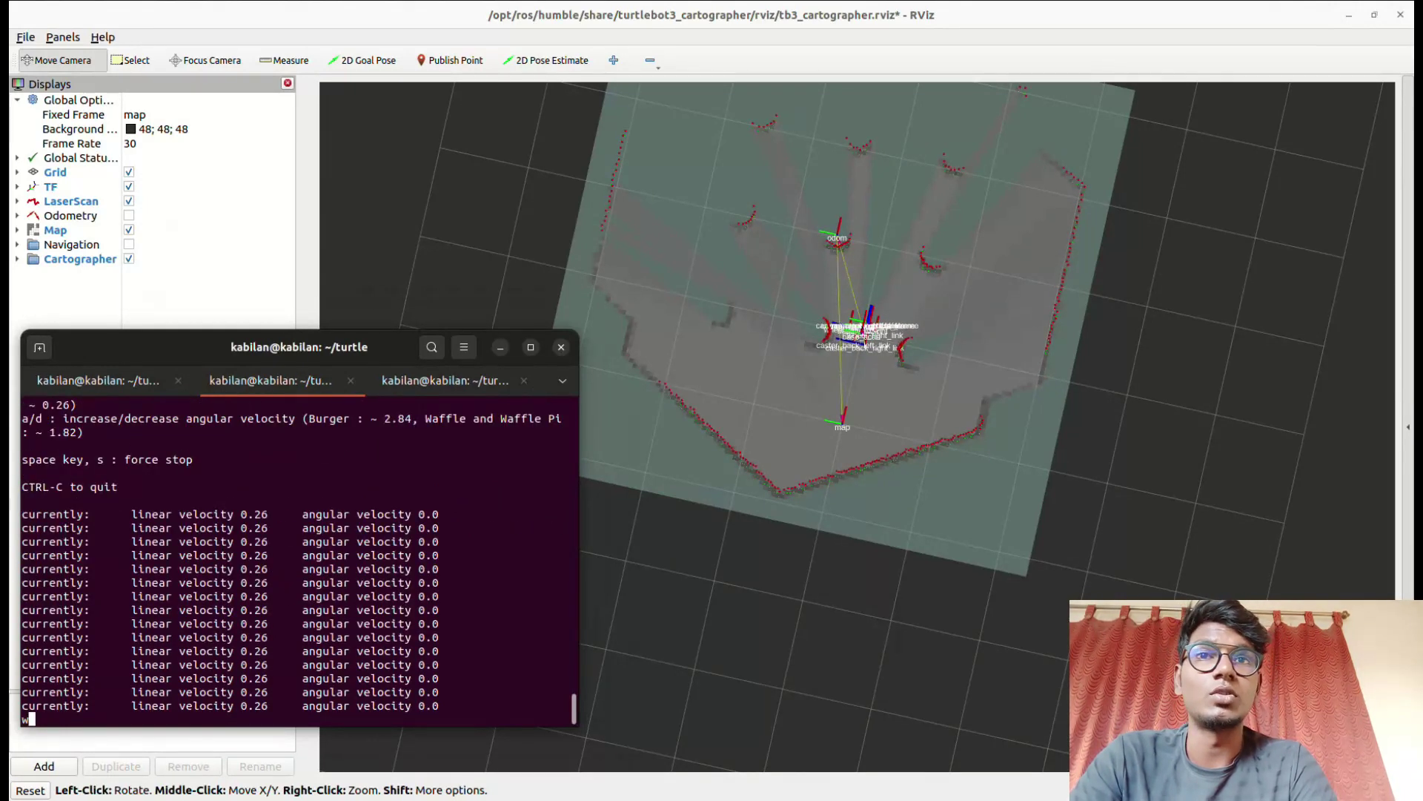
{"action": "key", "text": "w"}
{"action": "key", "text": "w"}
{"action": "key", "text": "w"}
{"action": "key", "text": "w"}
{"action": "key", "text": "w"}
{"action": "key", "text": "w"}
{"action": "key", "text": "w"}
{"action": "key", "text": "w"}
{"action": "key", "text": "w"}
{"action": "key", "text": "w"}
{"action": "key", "text": "w"}
{"action": "key", "text": "w"}
{"action": "key", "text": "w"}
{"action": "key", "text": "w"}
{"action": "key", "text": "w"}
{"action": "key", "text": "w"}
{"action": "key", "text": "w"}
{"action": "key", "text": "w"}
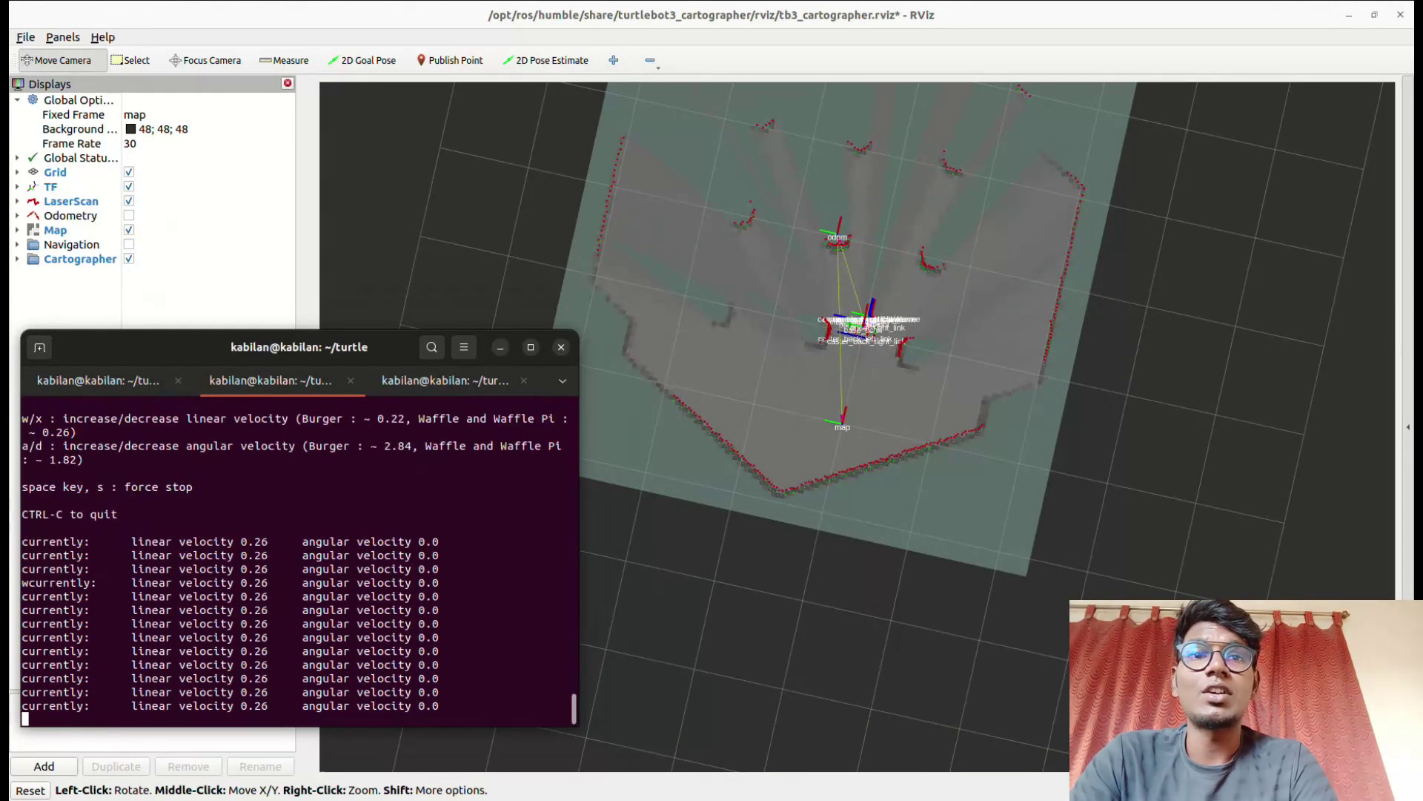
Keep the TurtleBot3 driving straight forward at linear velocity 0.26, through the middle row of pillars toward the far row, to fill in the map
{"action": "key", "text": "w"}
{"action": "key", "text": "w"}
{"action": "key", "text": "w"}
{"action": "key", "text": "w"}
{"action": "key", "text": "w"}
{"action": "key", "text": "w"}
{"action": "key", "text": "w"}
{"action": "key", "text": "w"}
{"action": "key", "text": "w"}
{"action": "key", "text": "w"}
{"action": "key", "text": "w"}
{"action": "key", "text": "w"}
{"action": "key", "text": "w"}
{"action": "key", "text": "w"}
{"action": "key", "text": "w"}
{"action": "key", "text": "w"}
{"action": "key", "text": "w"}
{"action": "key", "text": "w"}
{"action": "key", "text": "w"}
{"action": "key", "text": "w"}
{"action": "key", "text": "w"}
{"action": "key", "text": "w"}
{"action": "key", "text": "w"}
{"action": "key", "text": "w"}
{"action": "key", "text": "w"}
{"action": "key", "text": "w"}
{"action": "key", "text": "w"}
{"action": "key", "text": "w"}
{"action": "key", "text": "w"}
{"action": "key", "text": "w"}
{"action": "key", "text": "w"}
{"action": "key", "text": "w"}
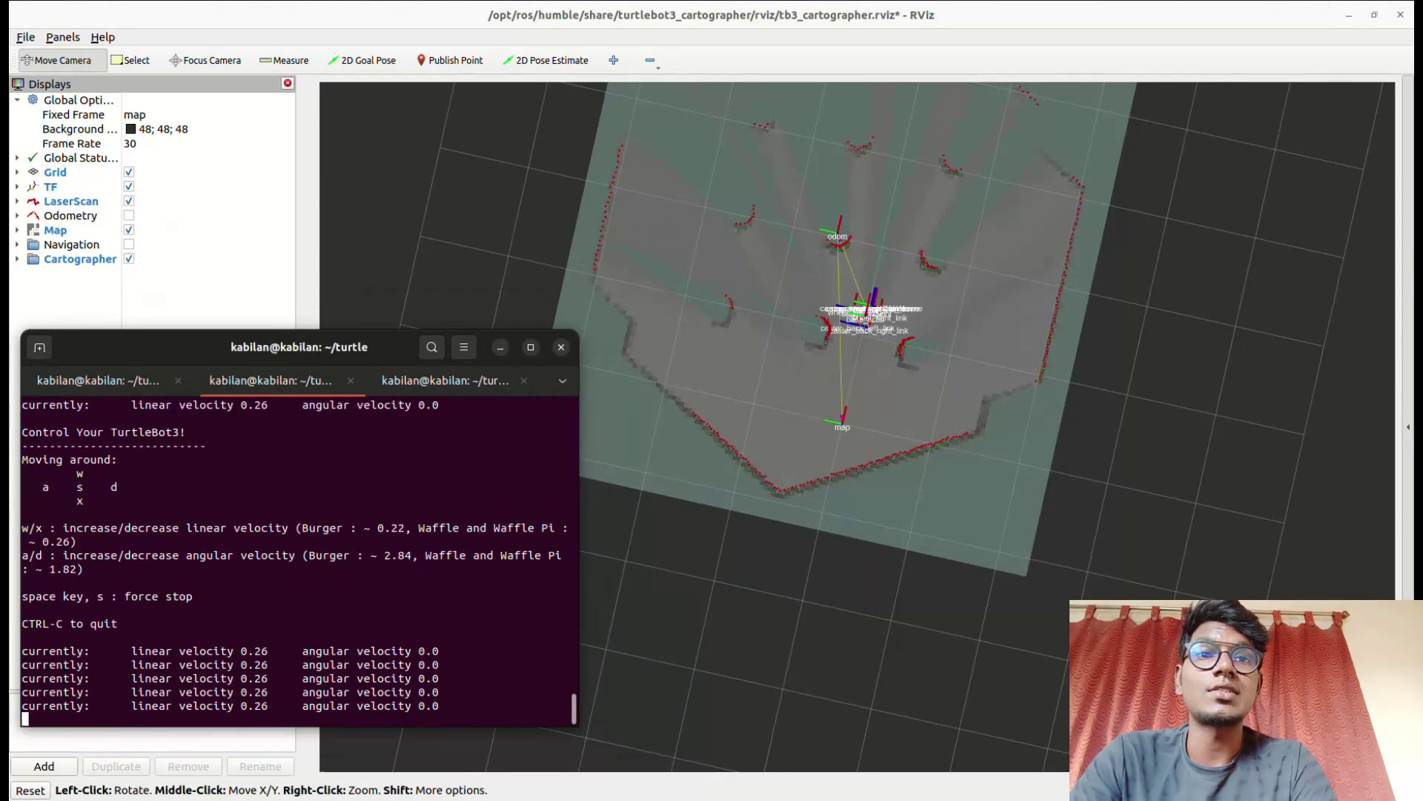
{"action": "key", "text": "w"}
{"action": "key", "text": "w"}
{"action": "key", "text": "w"}
{"action": "key", "text": "w"}
{"action": "key", "text": "w"}
{"action": "key", "text": "w"}
{"action": "key", "text": "w"}
{"action": "key", "text": "w"}
{"action": "key", "text": "w"}
{"action": "key", "text": "w"}
{"action": "key", "text": "w"}
{"action": "key", "text": "w"}
{"action": "key", "text": "w"}
{"action": "key", "text": "w"}
{"action": "key", "text": "w"}
{"action": "key", "text": "w"}
{"action": "key", "text": "w"}
{"action": "key", "text": "w"}
{"action": "key", "text": "w"}
{"action": "key", "text": "w"}
{"action": "key", "text": "w"}
{"action": "key", "text": "w"}
{"action": "key", "text": "w"}
{"action": "key", "text": "w"}
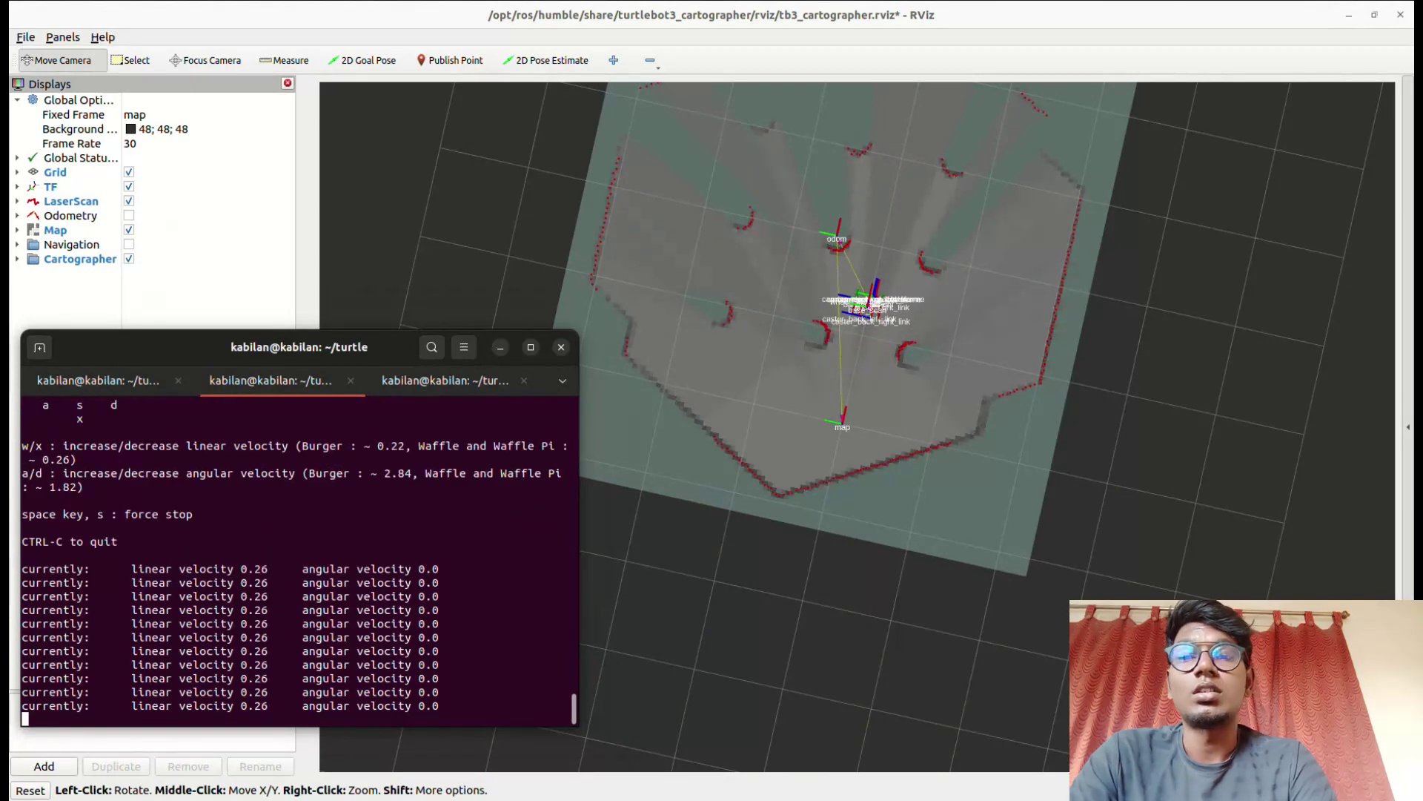
{"action": "key", "text": "w"}
{"action": "key", "text": "w"}
{"action": "key", "text": "w"}
{"action": "key", "text": "w"}
{"action": "key", "text": "w"}
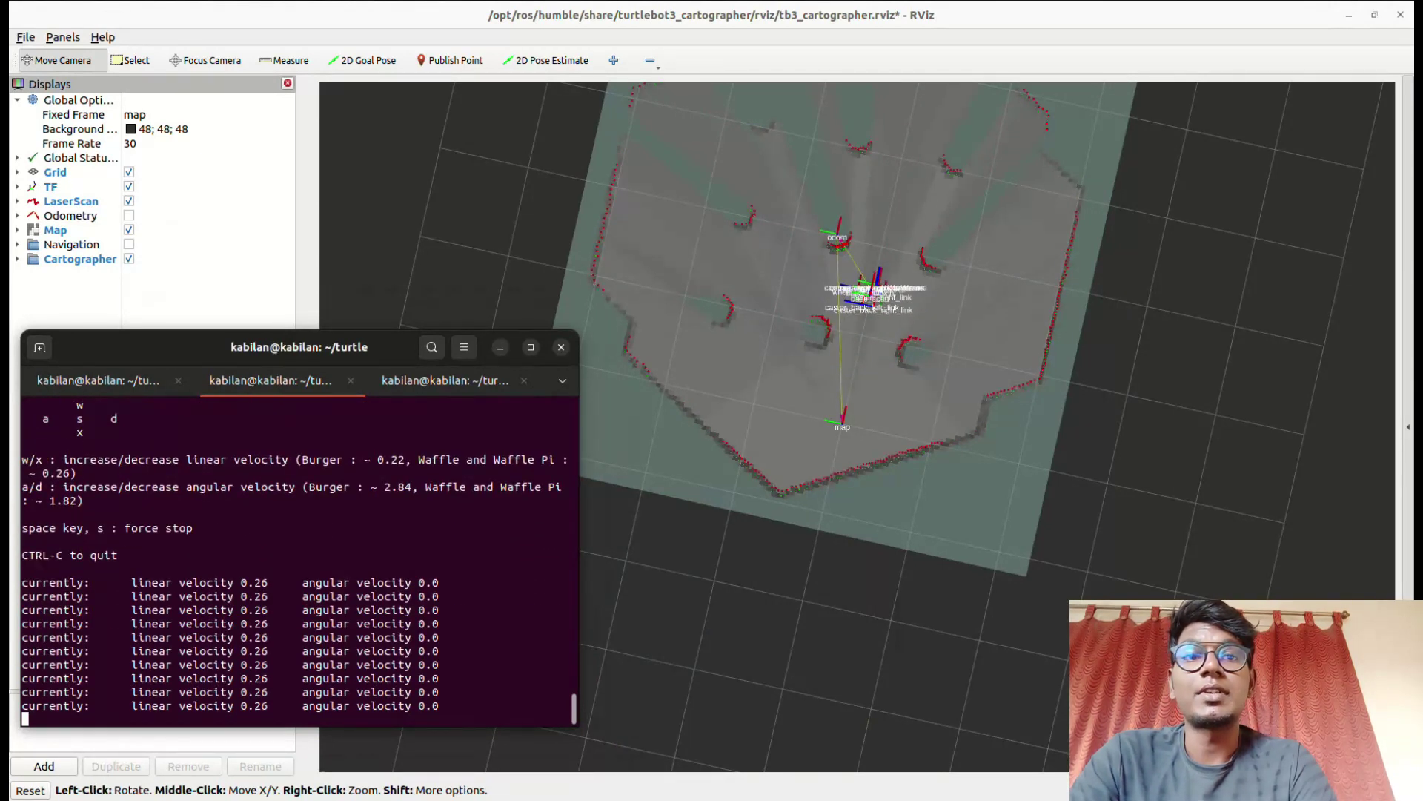
{"action": "key", "text": "w"}
{"action": "key", "text": "w"}
{"action": "key", "text": "w"}
{"action": "key", "text": "w"}
{"action": "key", "text": "w"}
{"action": "key", "text": "w"}
{"action": "key", "text": "w"}
{"action": "key", "text": "w"}
{"action": "key", "text": "w"}
{"action": "key", "text": "w"}
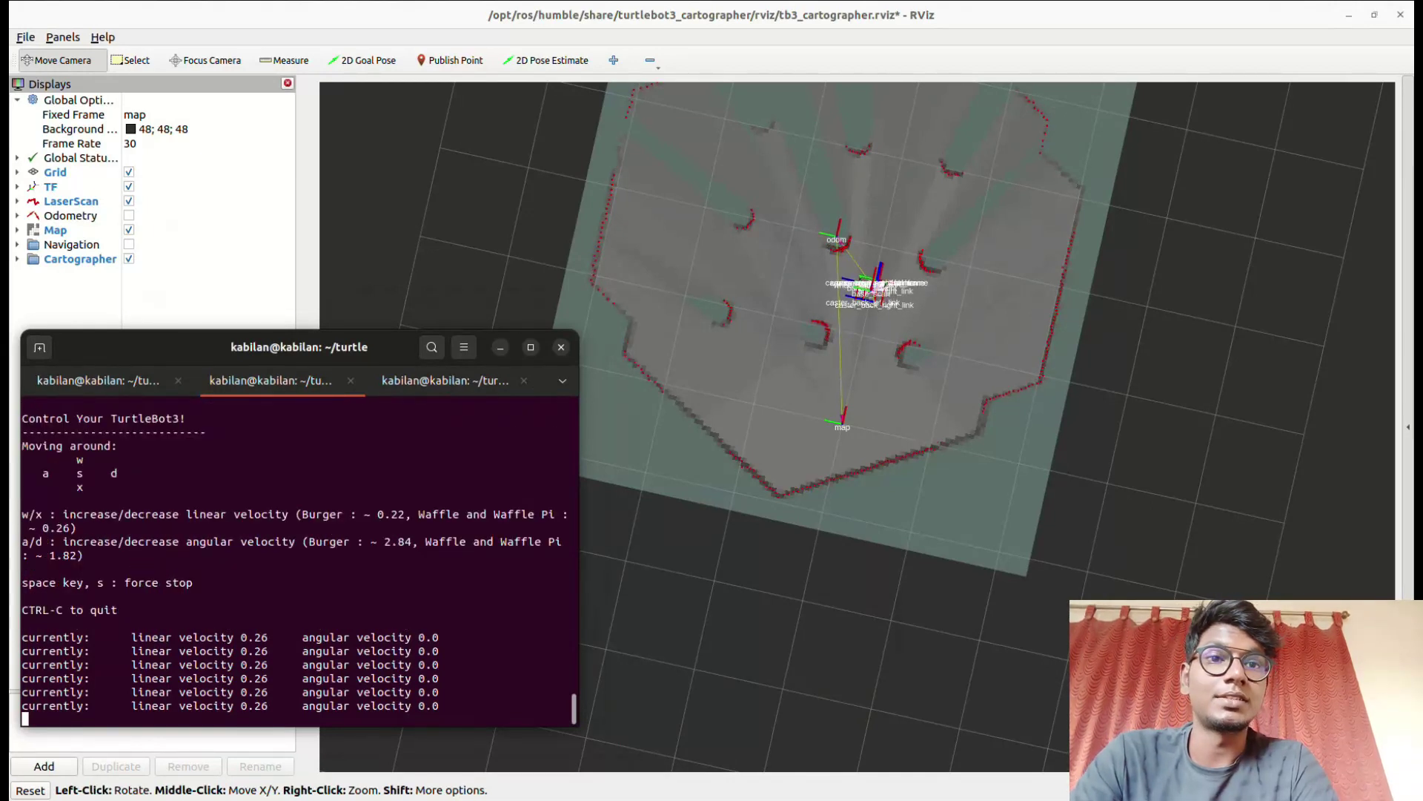
{"action": "key", "text": "w"}
{"action": "key", "text": "w"}
{"action": "key", "text": "w"}
{"action": "key", "text": "w"}
{"action": "key", "text": "w"}
{"action": "key", "text": "w"}
{"action": "key", "text": "w"}
{"action": "key", "text": "w"}
{"action": "key", "text": "w"}
{"action": "key", "text": "w"}
{"action": "key", "text": "w"}
{"action": "key", "text": "w"}
{"action": "key", "text": "w"}
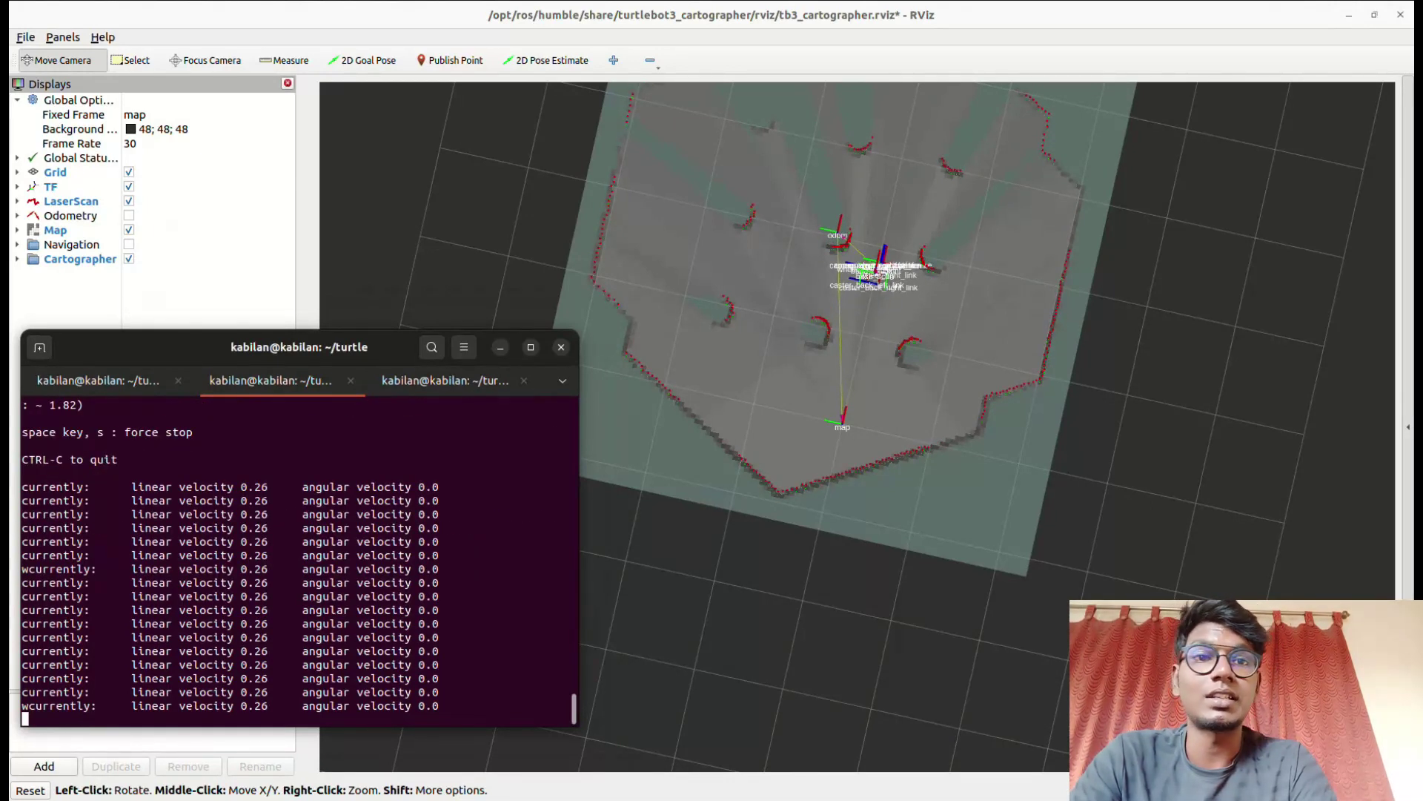
{"action": "key", "text": "w"}
{"action": "key", "text": "w"}
{"action": "key", "text": "w"}
{"action": "key", "text": "w"}
{"action": "key", "text": "w"}
{"action": "key", "text": "w"}
{"action": "key", "text": "w"}
{"action": "key", "text": "w"}
{"action": "key", "text": "w"}
{"action": "key", "text": "w"}
{"action": "key", "text": "w"}
{"action": "key", "text": "w"}
{"action": "key", "text": "w"}
{"action": "key", "text": "w"}
{"action": "key", "text": "w"}
{"action": "key", "text": "w"}
{"action": "key", "text": "w"}
{"action": "key", "text": "w"}
{"action": "key", "text": "w"}
{"action": "key", "text": "w"}
{"action": "key", "text": "w"}
{"action": "key", "text": "w"}
{"action": "key", "text": "w"}
{"action": "key", "text": "w"}
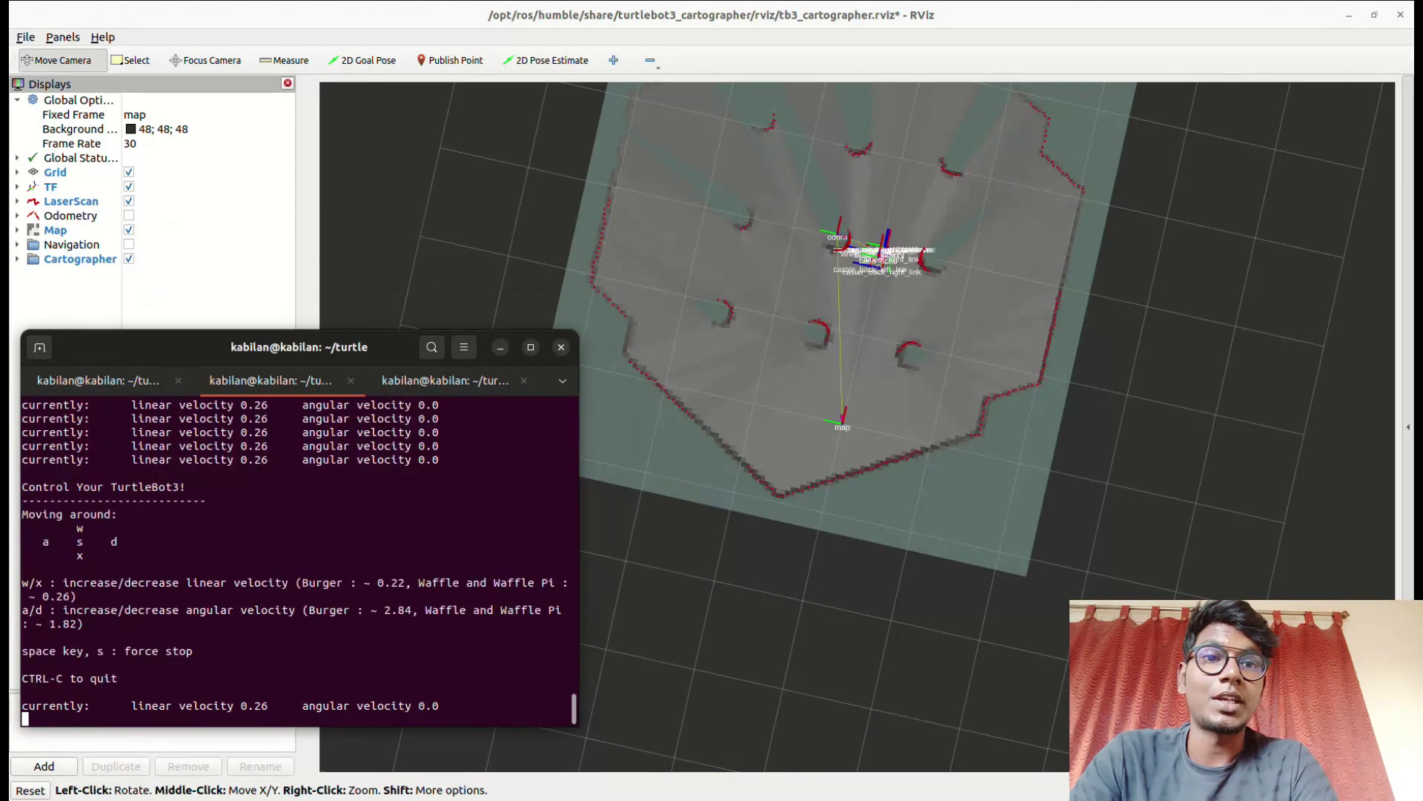
{"action": "key", "text": "w"}
{"action": "key", "text": "w"}
{"action": "key", "text": "w"}
{"action": "key", "text": "w"}
{"action": "key", "text": "w"}
{"action": "key", "text": "w"}
{"action": "key", "text": "w"}
{"action": "key", "text": "w"}
{"action": "key", "text": "w"}
{"action": "key", "text": "w"}
{"action": "key", "text": "w"}
{"action": "key", "text": "w"}
{"action": "key", "text": "w"}
{"action": "key", "text": "w"}
{"action": "key", "text": "w"}
{"action": "key", "text": "w"}
{"action": "key", "text": "w"}
{"action": "key", "text": "w"}
{"action": "key", "text": "w"}
{"action": "key", "text": "w"}
{"action": "key", "text": "w"}
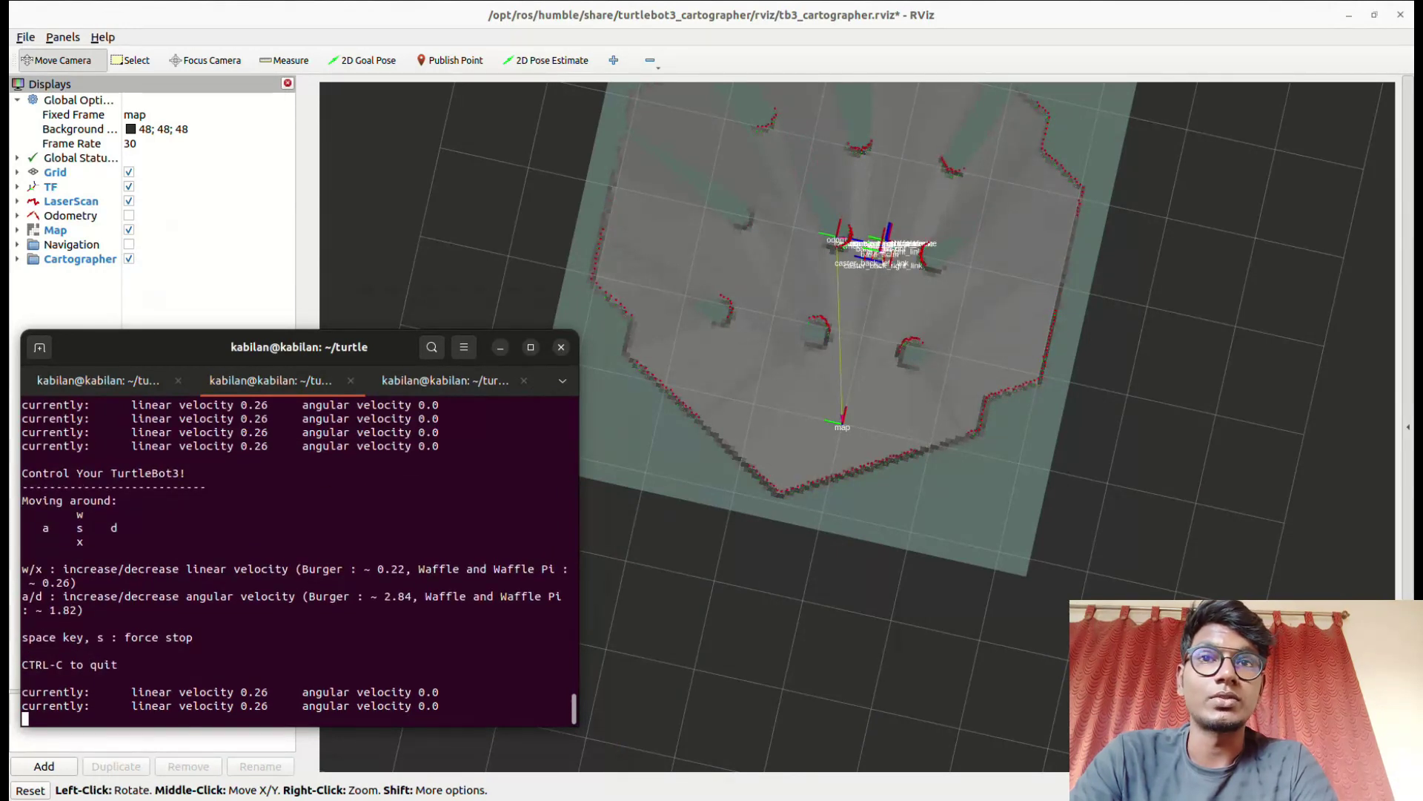
{"action": "key", "text": "w"}
{"action": "key", "text": "w"}
{"action": "key", "text": "w"}
{"action": "key", "text": "w"}
{"action": "key", "text": "w"}
{"action": "key", "text": "w"}
{"action": "key", "text": "w"}
{"action": "key", "text": "w"}
{"action": "key", "text": "w"}
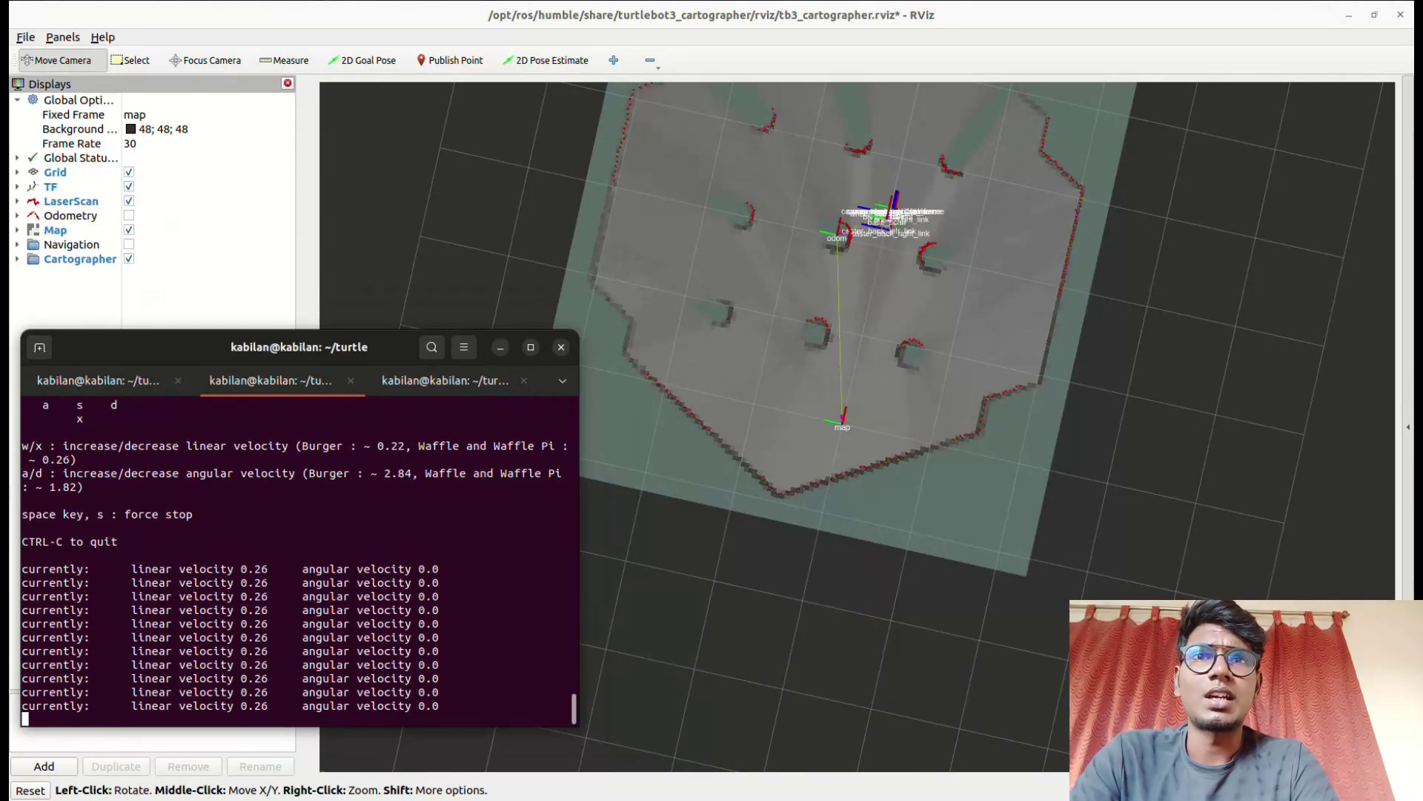
{"action": "key", "text": "w"}
{"action": "key", "text": "w"}
{"action": "key", "text": "w"}
{"action": "key", "text": "w"}
{"action": "key", "text": "w"}
{"action": "key", "text": "w"}
{"action": "key", "text": "w"}
{"action": "key", "text": "w"}
{"action": "key", "text": "w"}
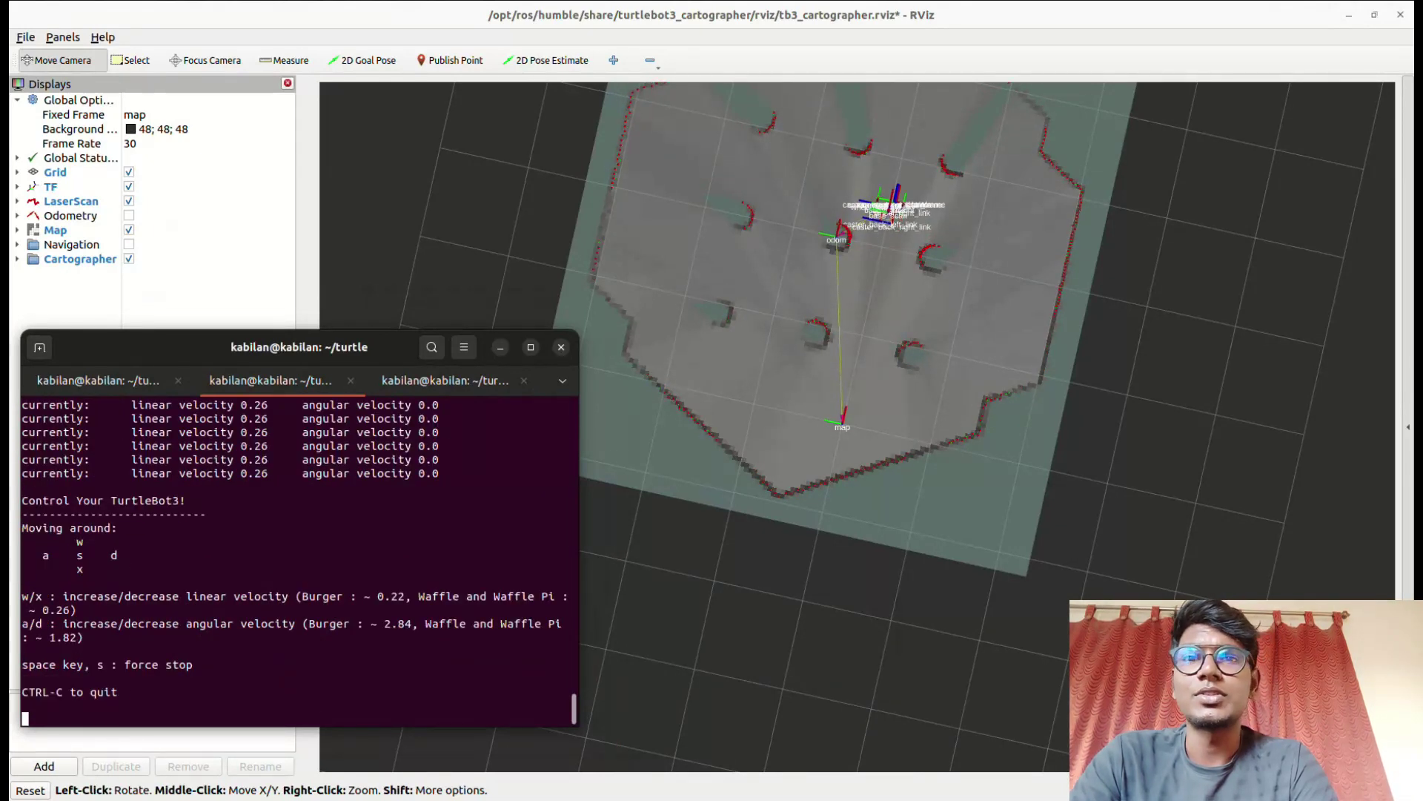
{"action": "key", "text": "w"}
{"action": "key", "text": "w"}
{"action": "key", "text": "w"}
{"action": "key", "text": "w"}
{"action": "key", "text": "w"}
{"action": "key", "text": "w"}
{"action": "key", "text": "w"}
{"action": "key", "text": "w"}
{"action": "key", "text": "w"}
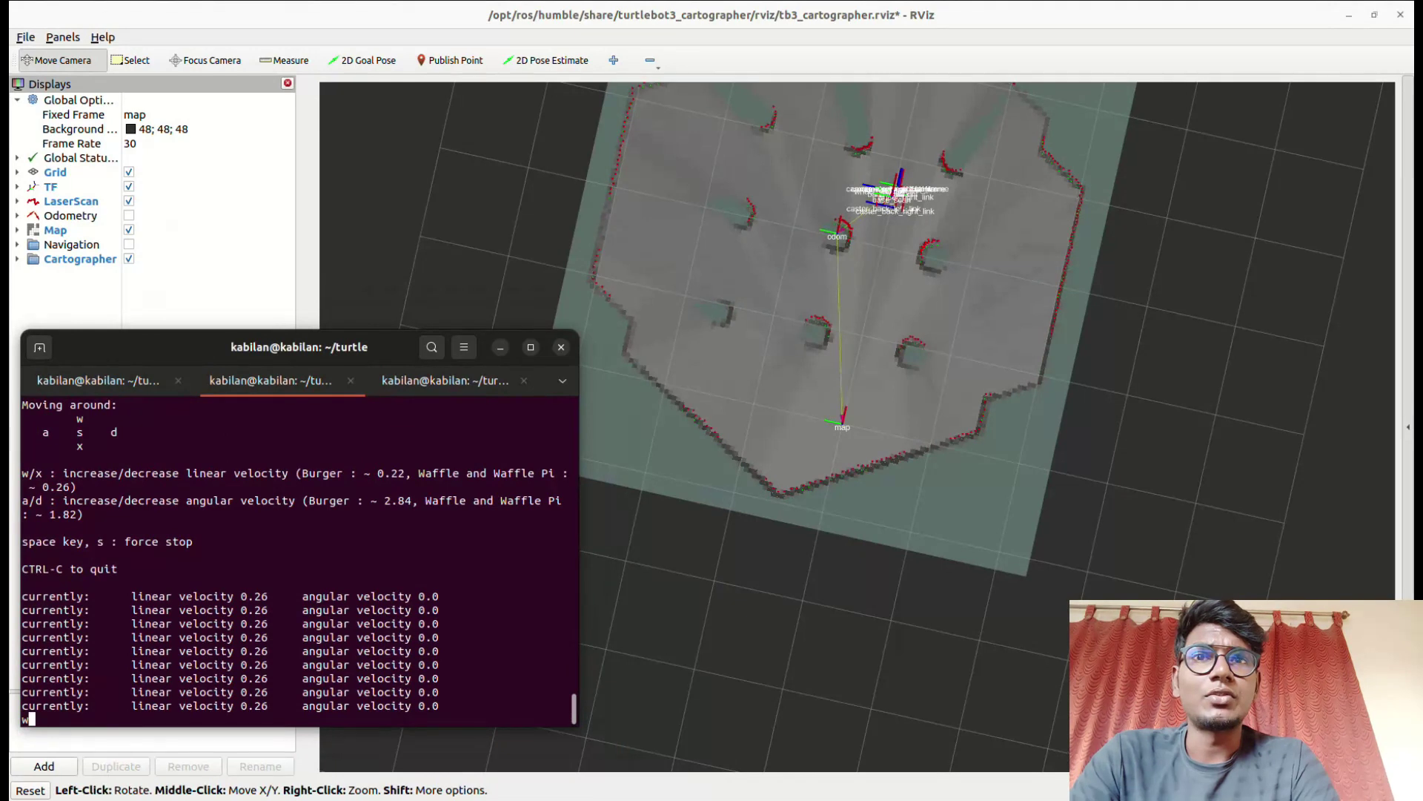
Drive the TurtleBot3 straight on at linear velocity 0.26 into the gap between the two far-row pillars to refine the map
{"action": "key", "text": "w"}
{"action": "key", "text": "w"}
{"action": "key", "text": "w"}
{"action": "key", "text": "w"}
{"action": "key", "text": "w"}
{"action": "key", "text": "w"}
{"action": "key", "text": "w"}
{"action": "key", "text": "w"}
{"action": "key", "text": "w"}
{"action": "key", "text": "w"}
{"action": "key", "text": "w"}
{"action": "key", "text": "w"}
{"action": "key", "text": "w"}
{"action": "key", "text": "w"}
{"action": "key", "text": "w"}
{"action": "key", "text": "w"}
{"action": "key", "text": "w"}
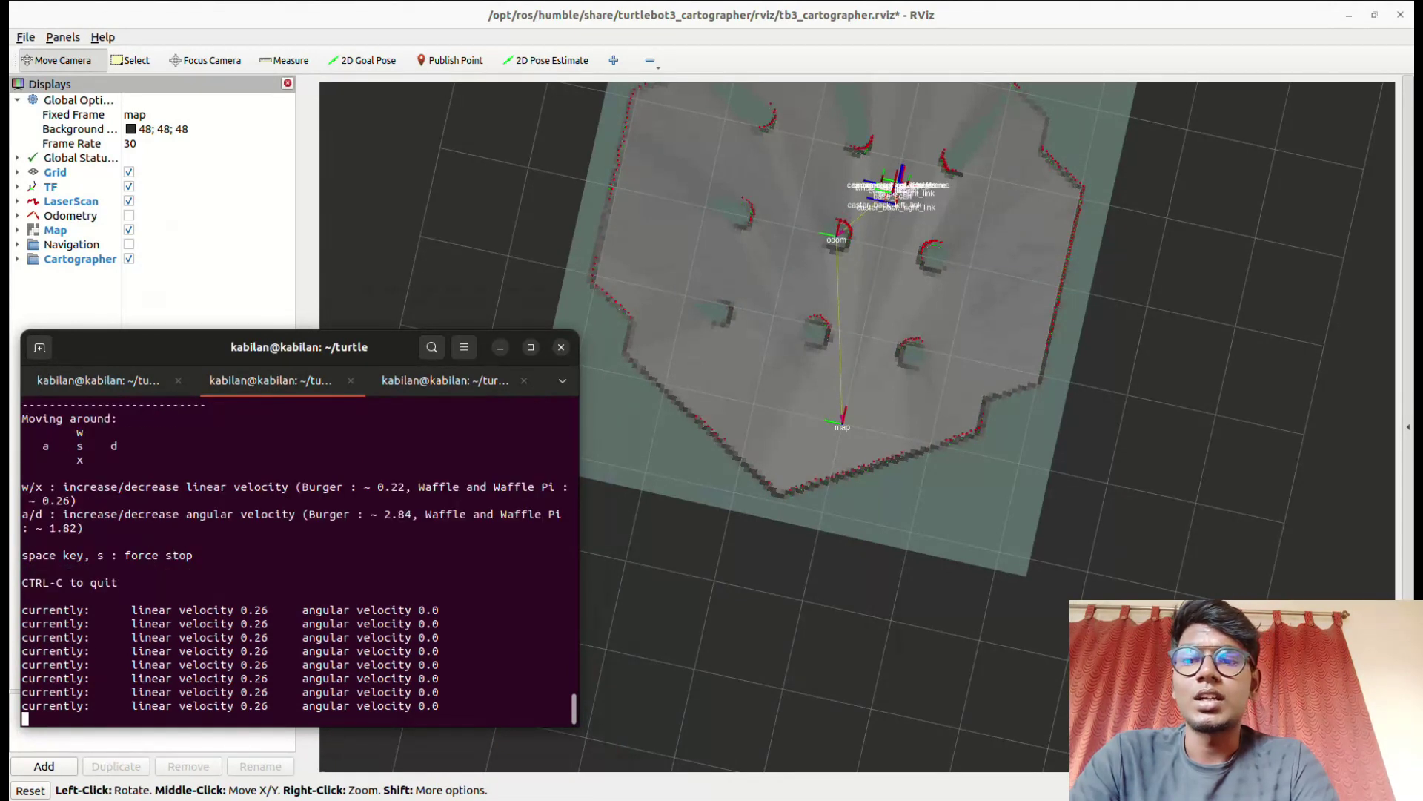
{"action": "key", "text": "w"}
{"action": "key", "text": "w"}
{"action": "key", "text": "w"}
{"action": "key", "text": "w"}
{"action": "key", "text": "w"}
{"action": "key", "text": "w"}
{"action": "key", "text": "w"}
{"action": "key", "text": "w"}
{"action": "key", "text": "w"}
{"action": "key", "text": "w"}
{"action": "key", "text": "w"}
{"action": "key", "text": "w"}
{"action": "key", "text": "w"}
{"action": "key", "text": "w"}
{"action": "key", "text": "w"}
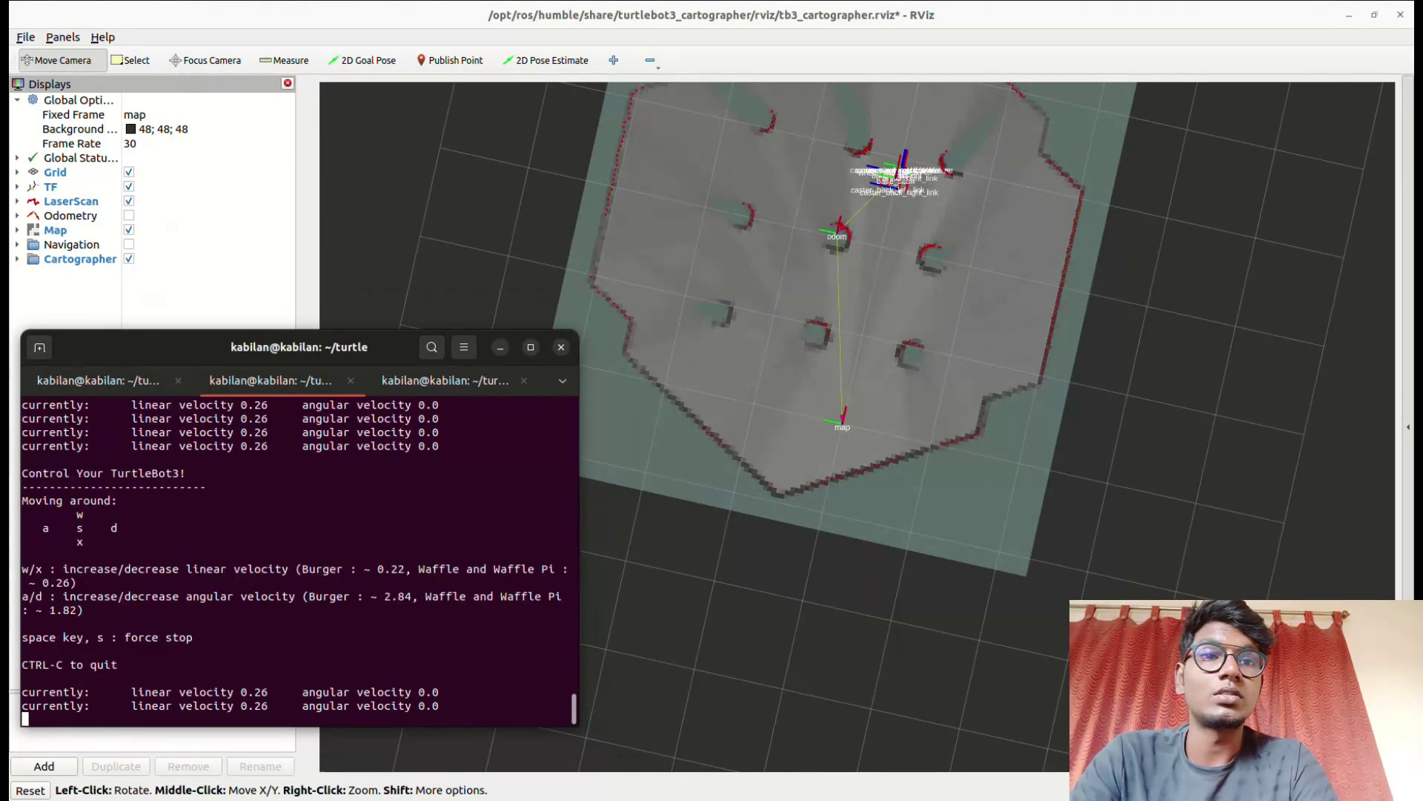
{"action": "key", "text": "w"}
{"action": "key", "text": "w"}
{"action": "key", "text": "w"}
{"action": "key", "text": "w"}
{"action": "key", "text": "w"}
{"action": "key", "text": "w"}
{"action": "key", "text": "w"}
{"action": "key", "text": "w"}
{"action": "key", "text": "w"}
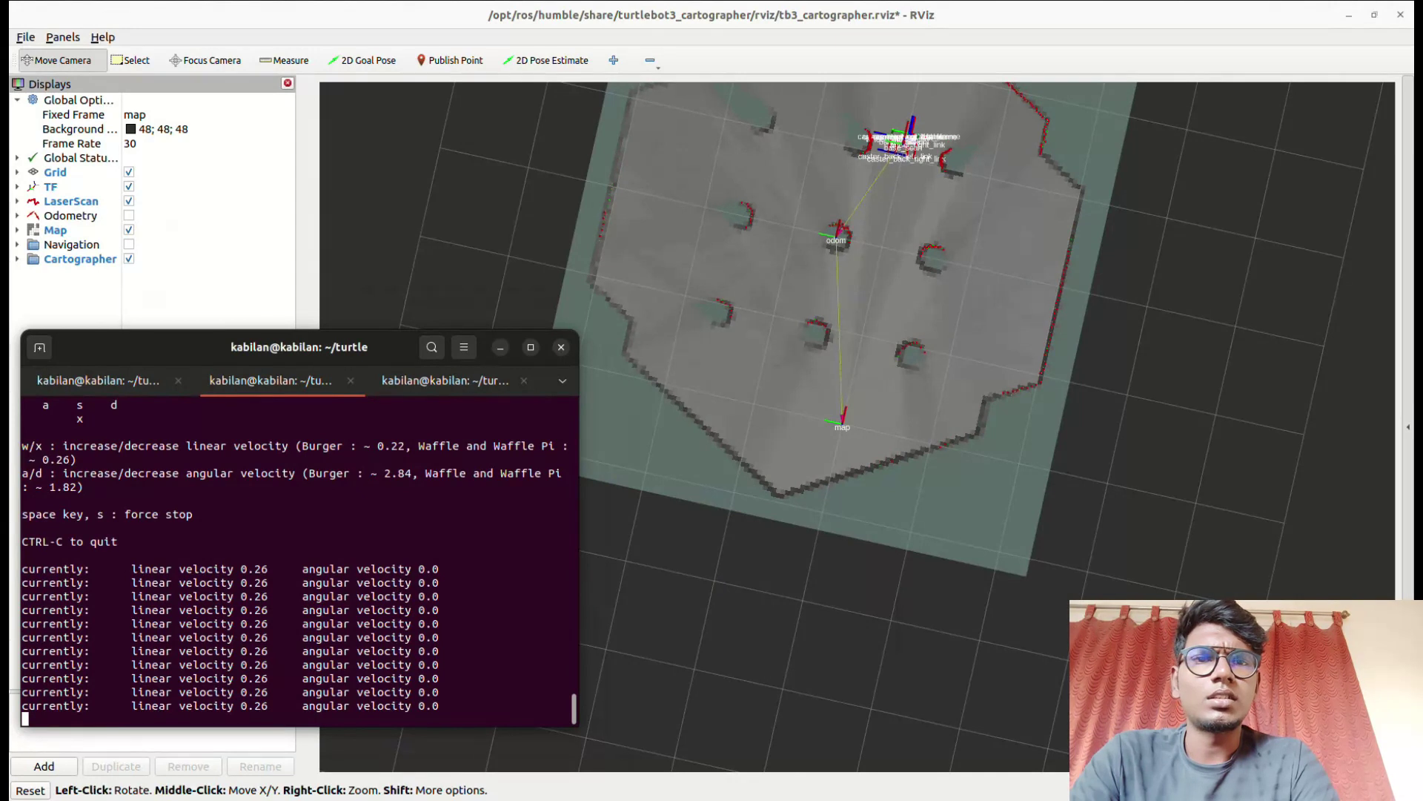
Force-stop the TurtleBot3 between the far-row pillars, bringing both linear and angular velocity to 0.0
{"action": "key", "text": "s"}
{"action": "key", "text": "s"}
{"action": "key", "text": "s"}
{"action": "key", "text": "s"}
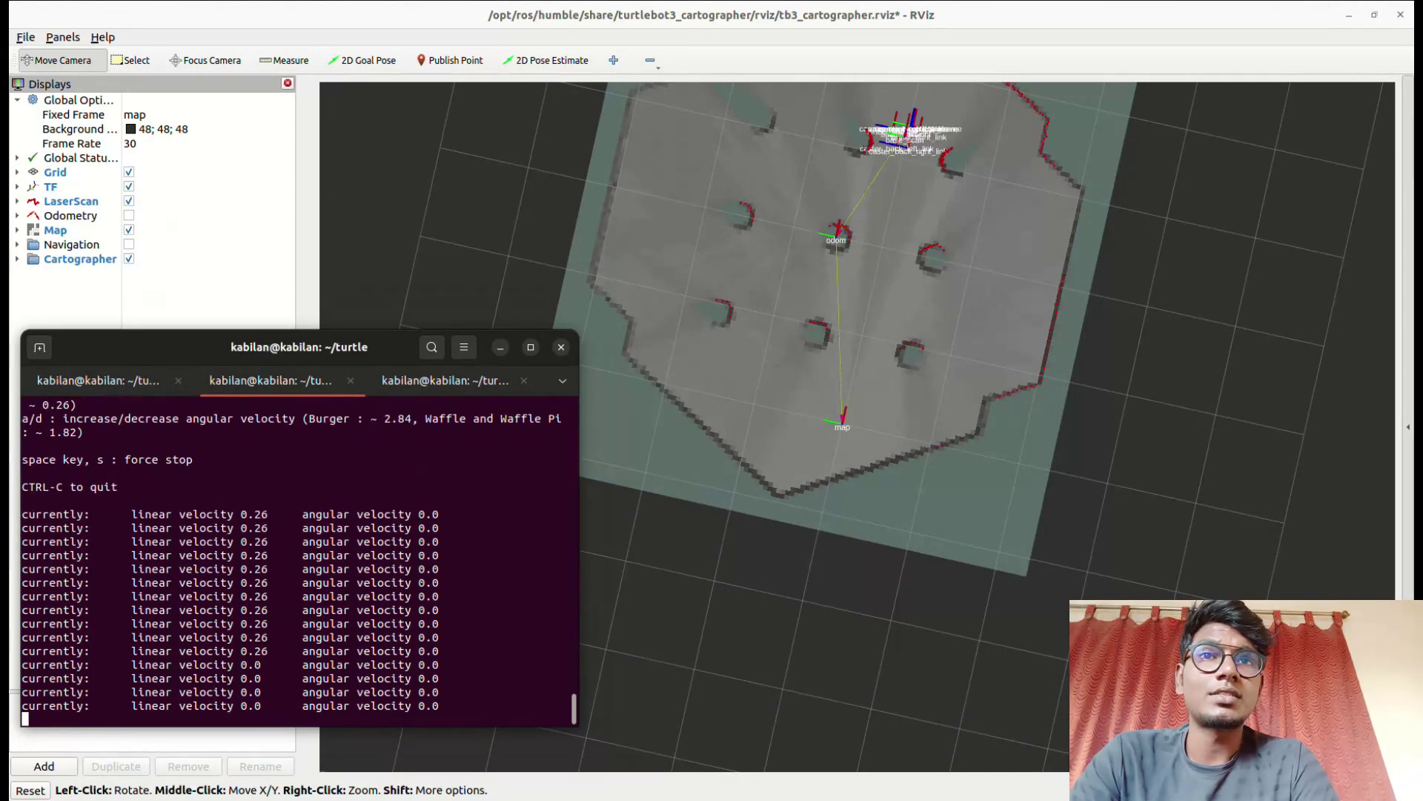
{"action": "key", "text": "s"}
Rotate the TurtleBot3 counterclockwise in place between the far-row pillars, raising its angular velocity to 1.3 with linear velocity at 0.0
{"action": "key", "text": "a"}
{"action": "key", "text": "a"}
{"action": "key", "text": "a"}
{"action": "key", "text": "a"}
{"action": "key", "text": "a"}
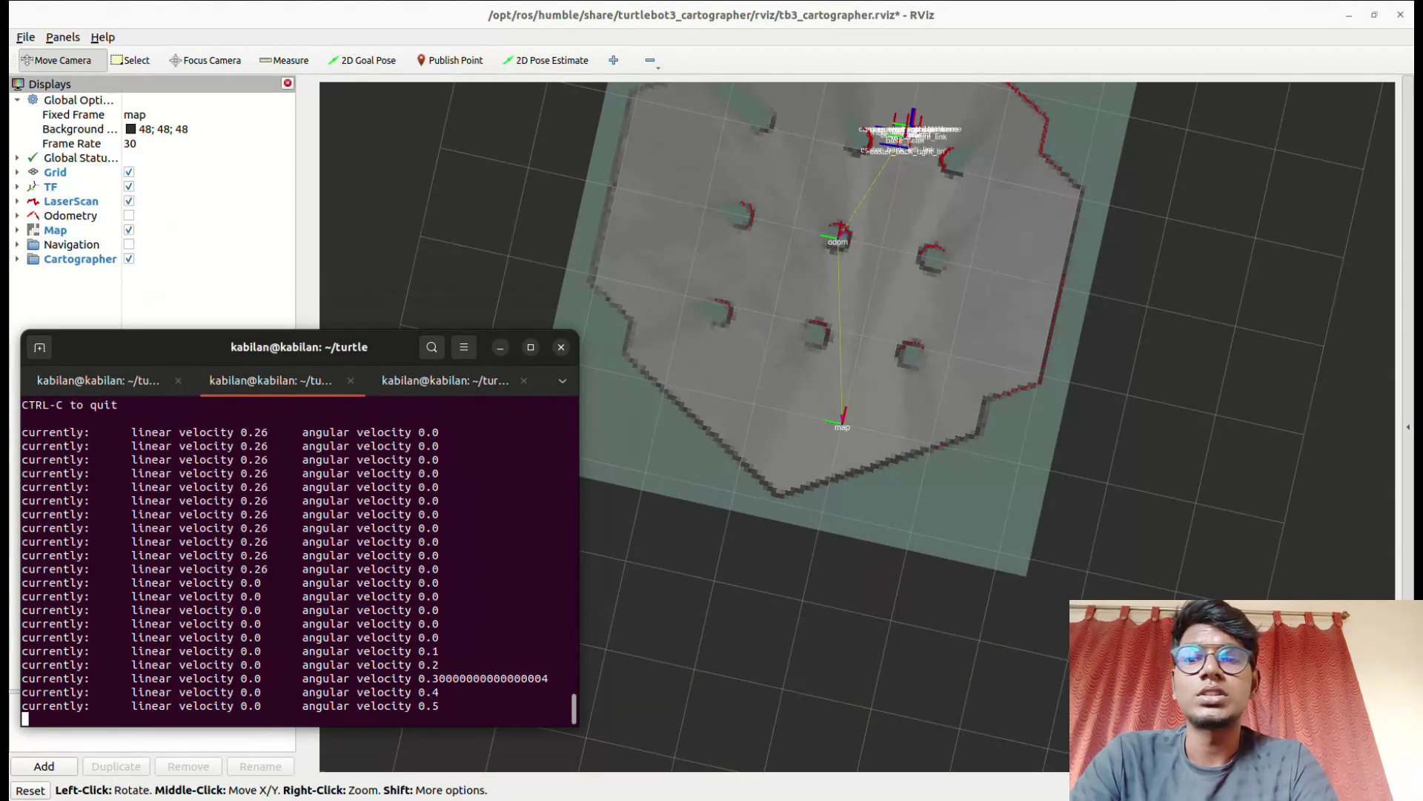
{"action": "key", "text": "a"}
{"action": "key", "text": "a"}
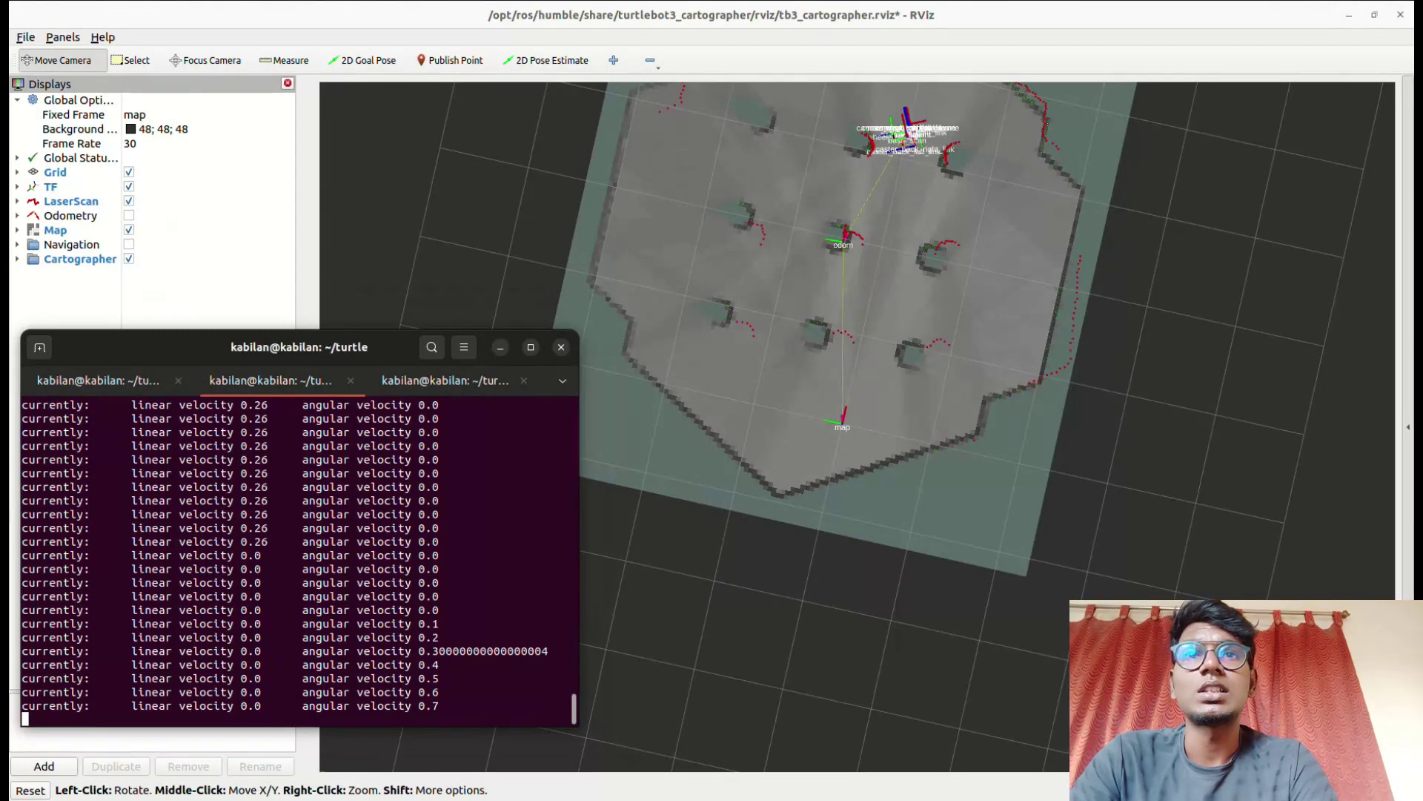
{"action": "key", "text": "a"}
{"action": "key", "text": "a"}
{"action": "key", "text": "a"}
{"action": "key", "text": "a"}
{"action": "key", "text": "a"}
{"action": "key", "text": "a"}
{"action": "key", "text": "a"}
{"action": "key", "text": "a"}
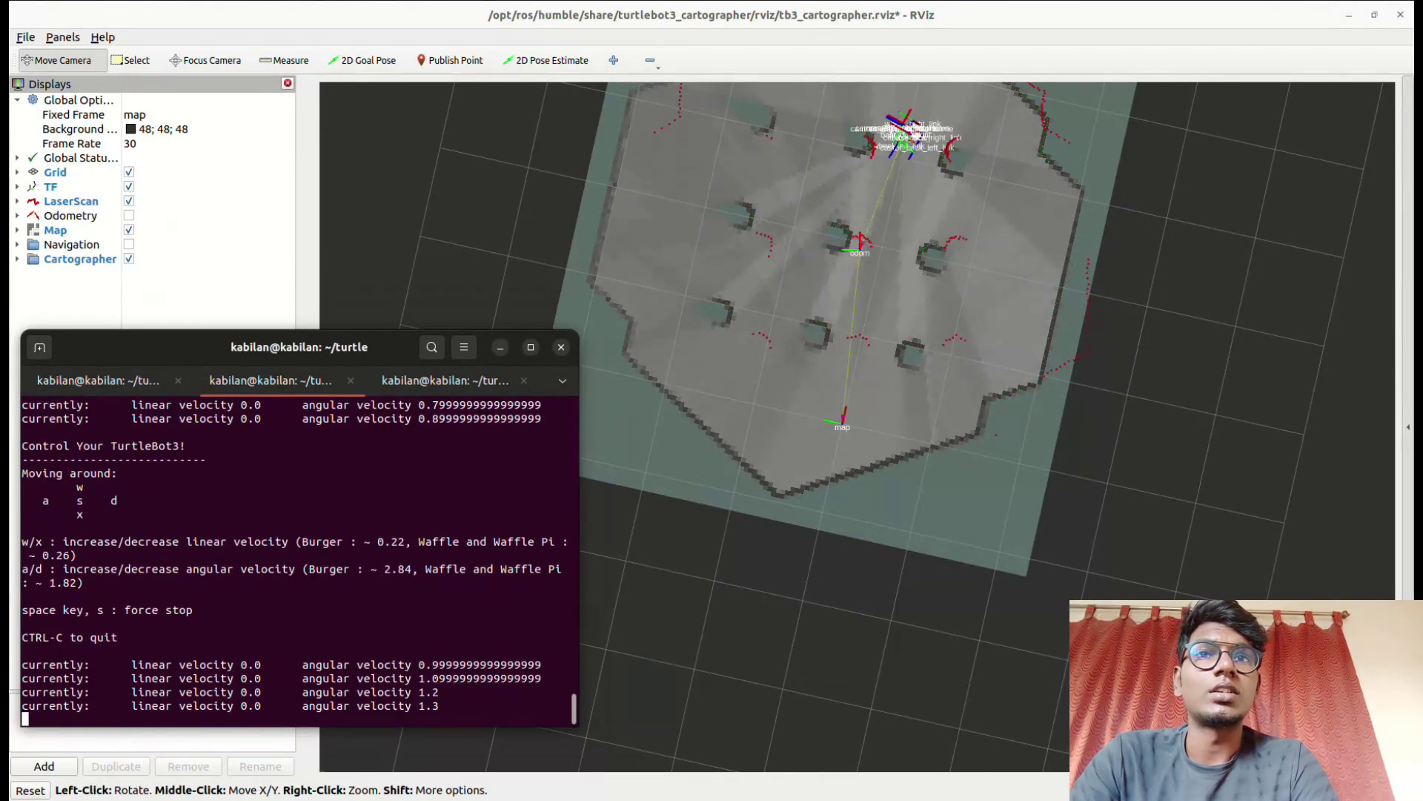